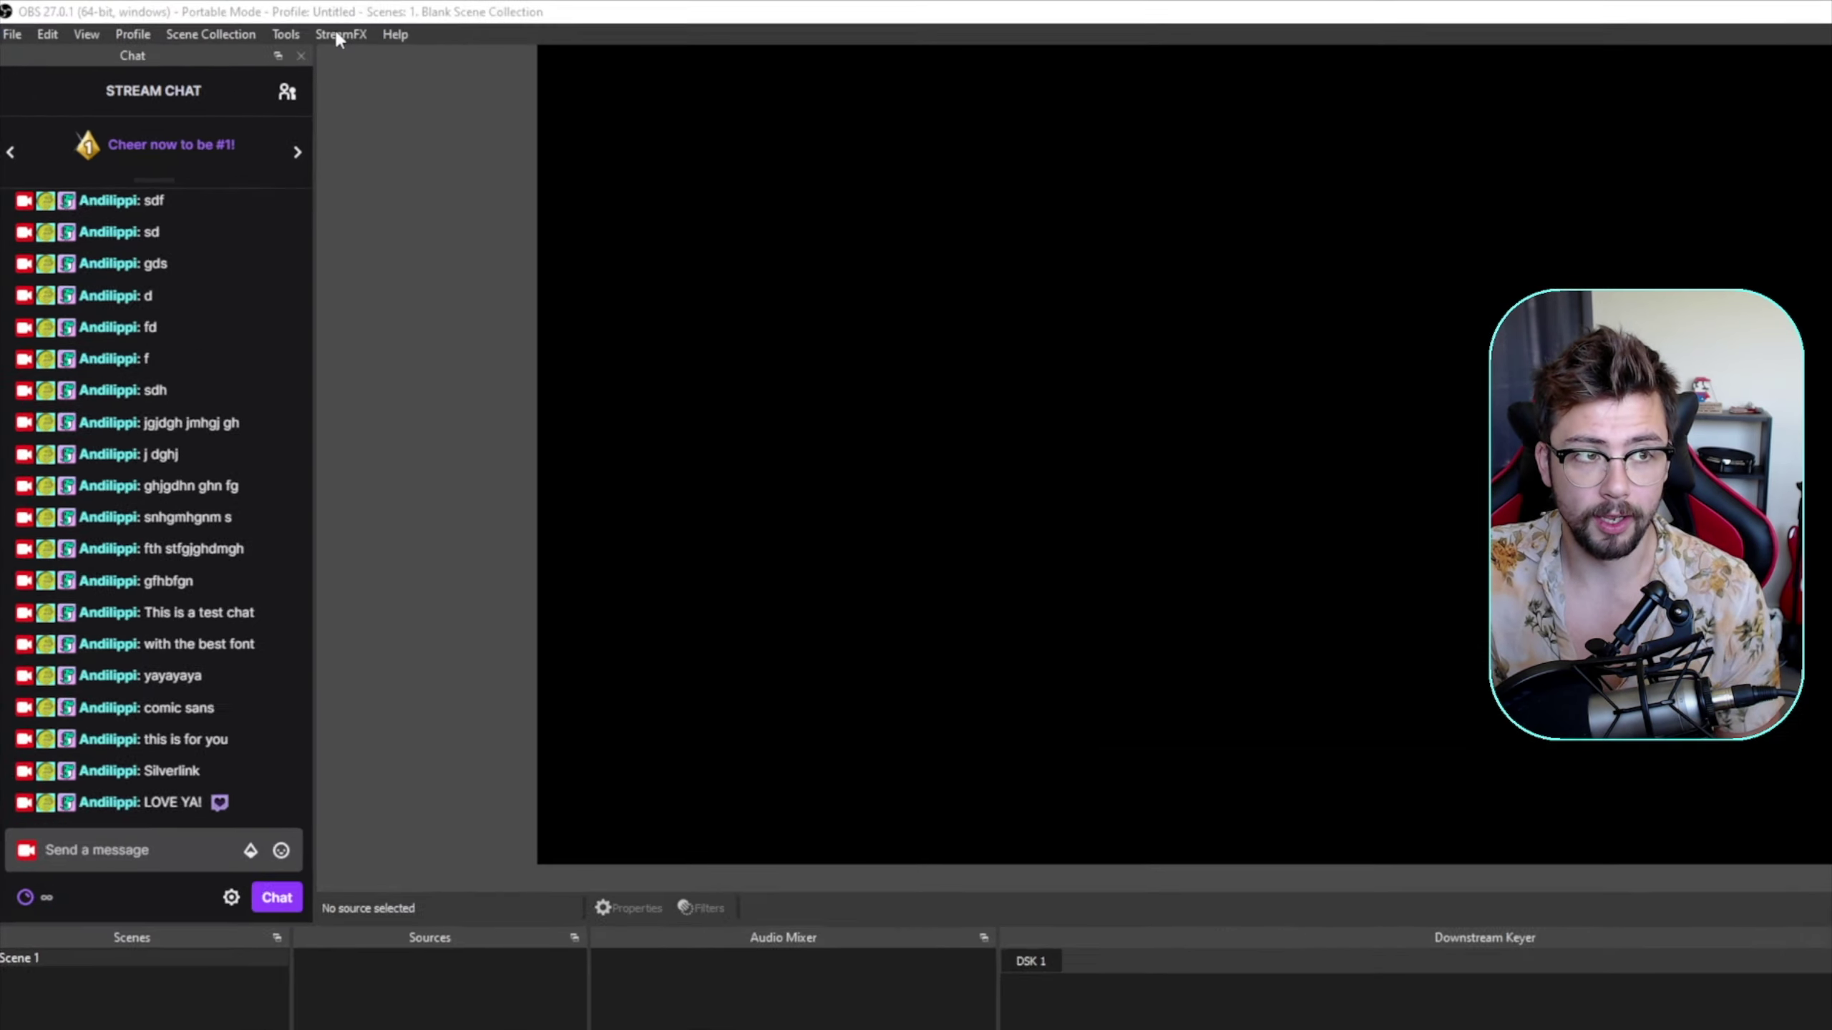
pyautogui.click(242, 24)
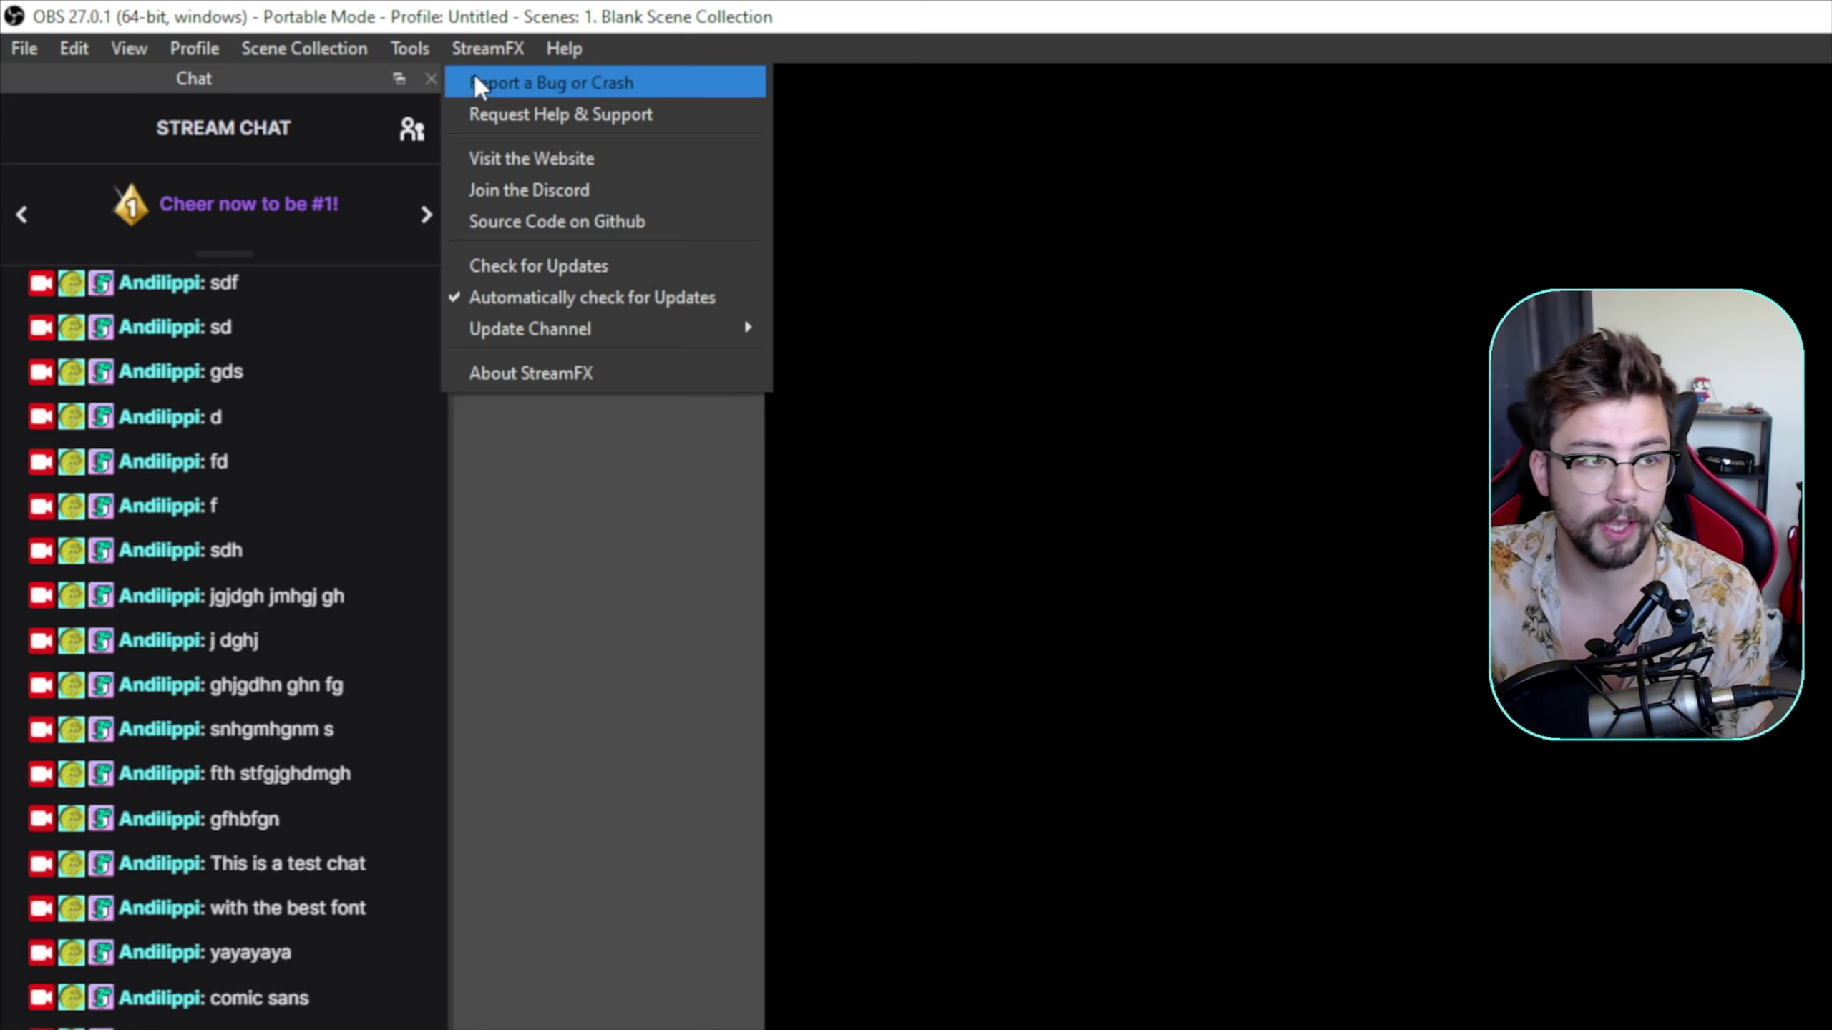
pyautogui.click(576, 543)
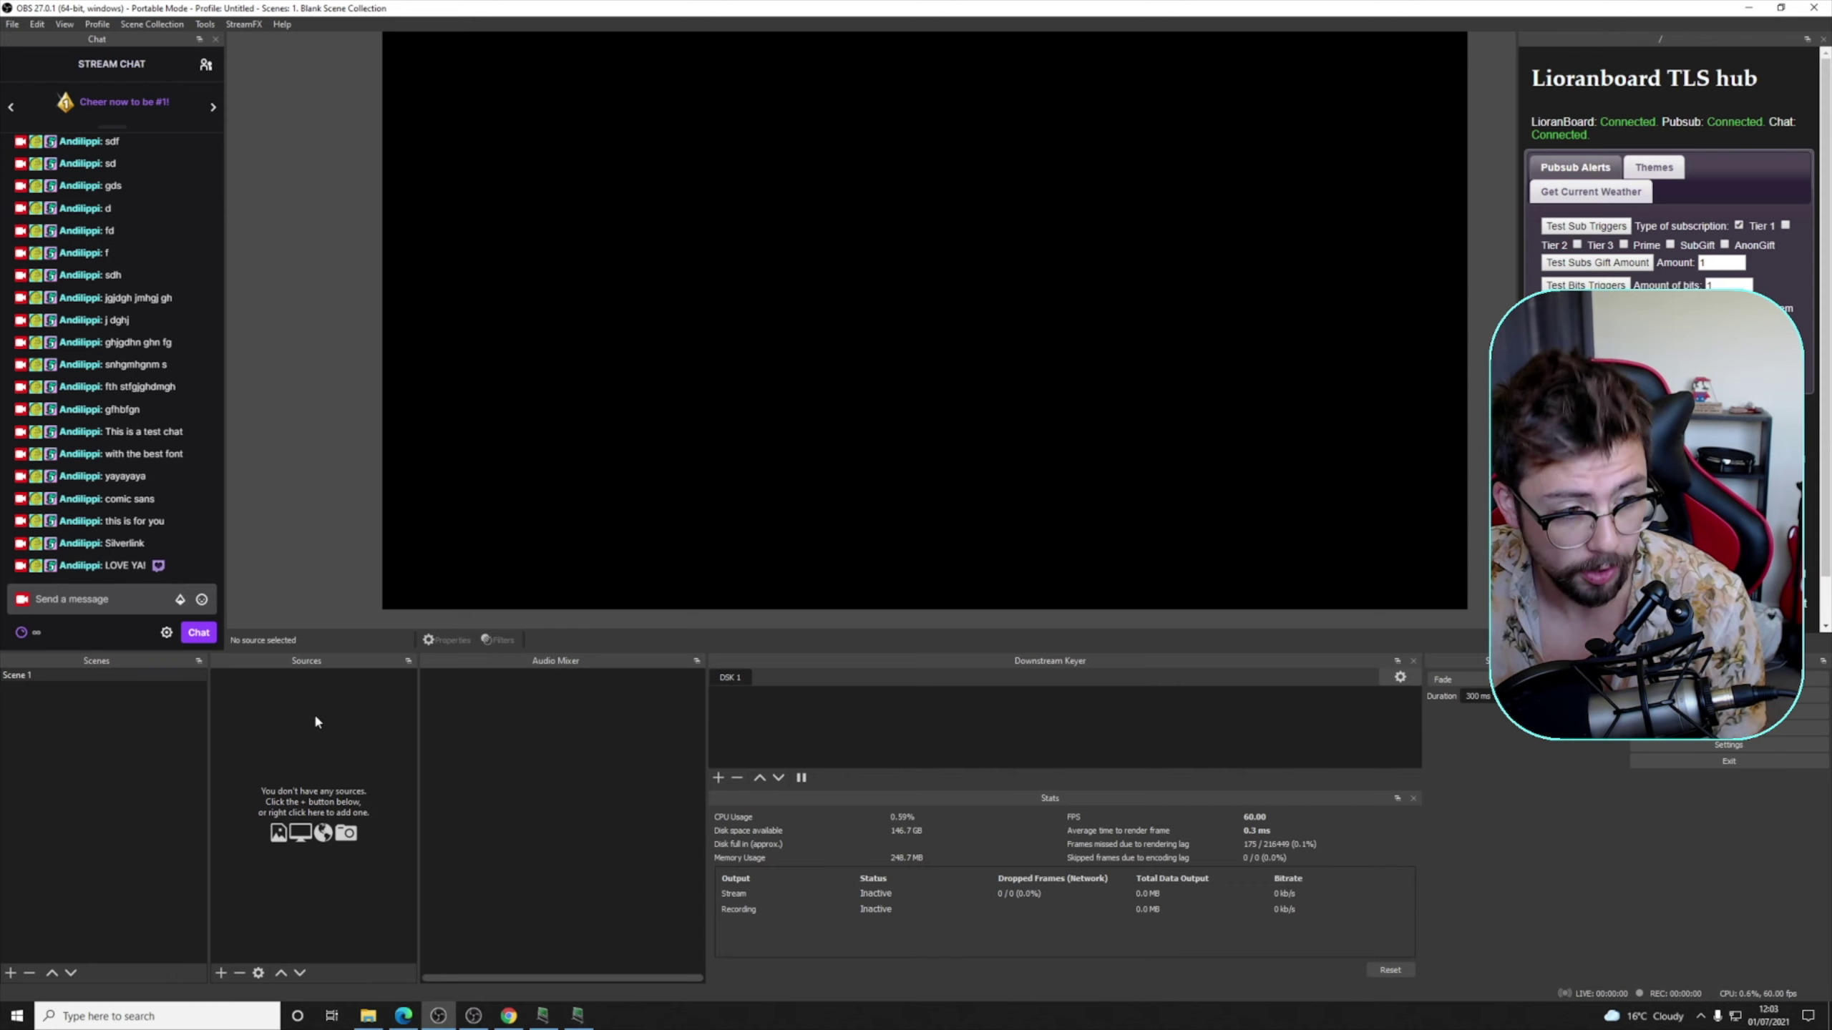
# - Rename Scene 1 to 'Completed Scene'
pyautogui.rightClick(13, 678)
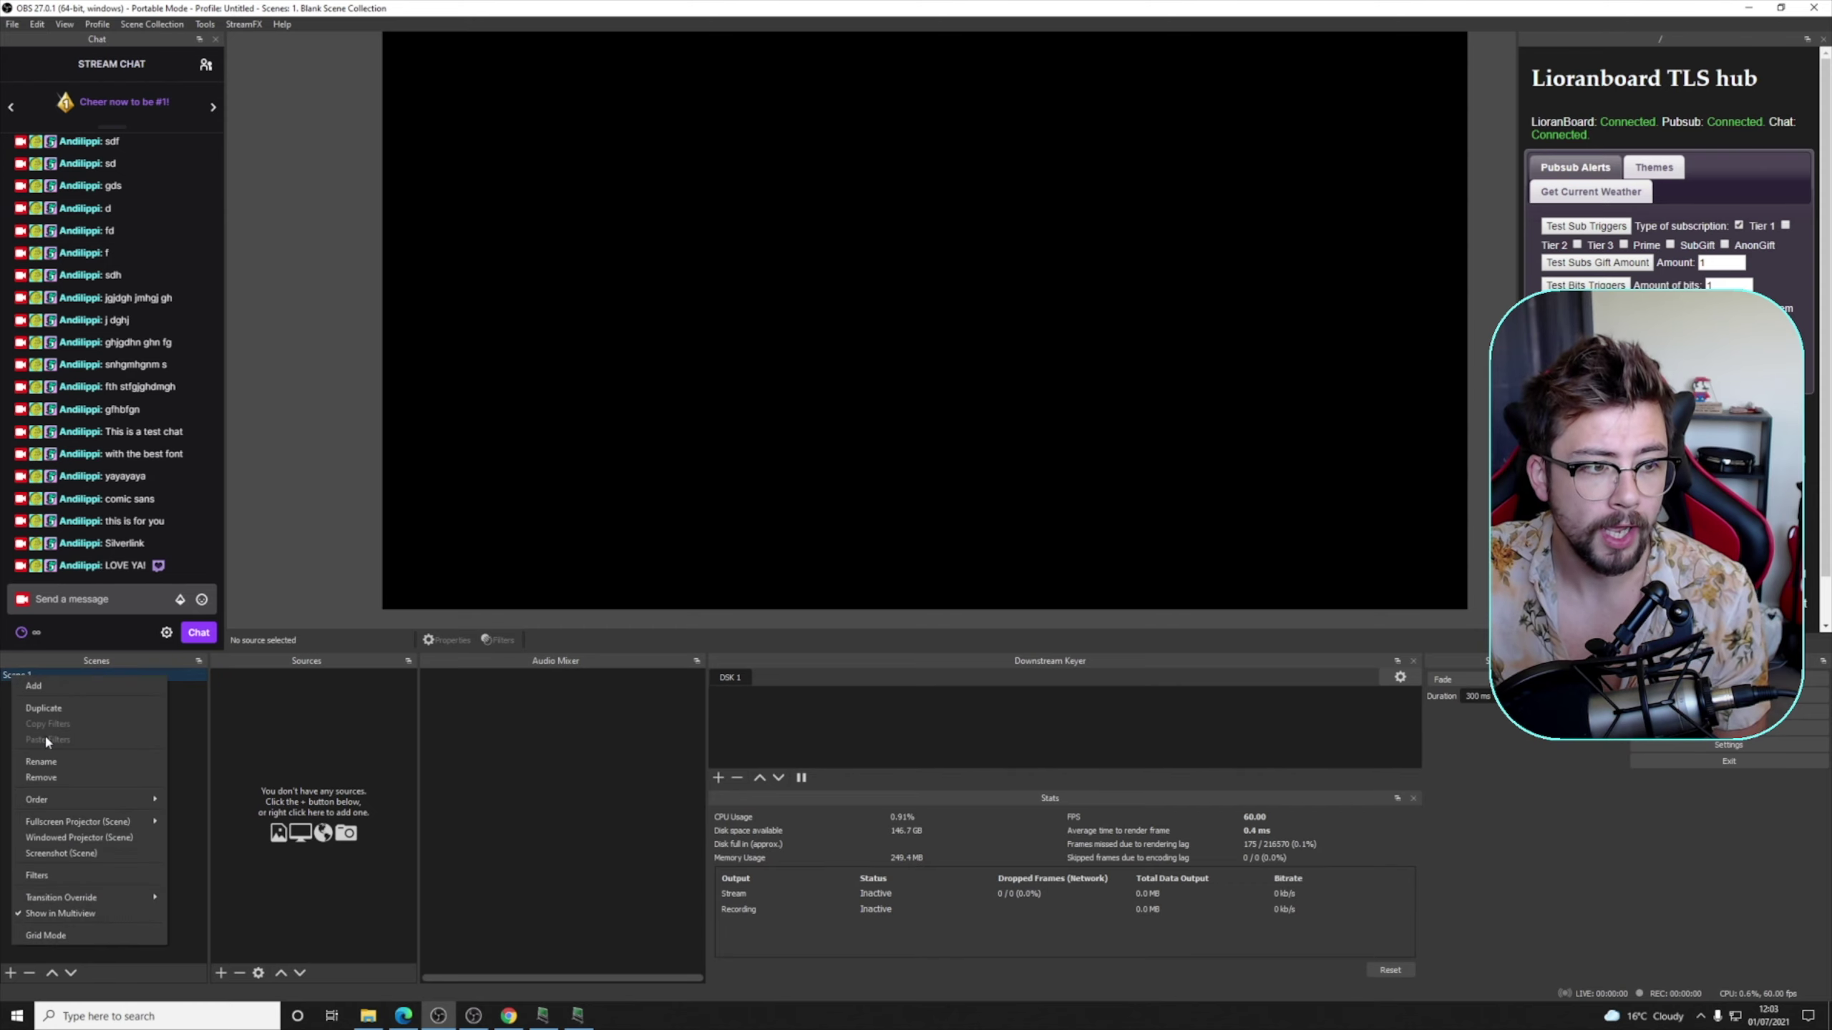
pyautogui.click(58, 761)
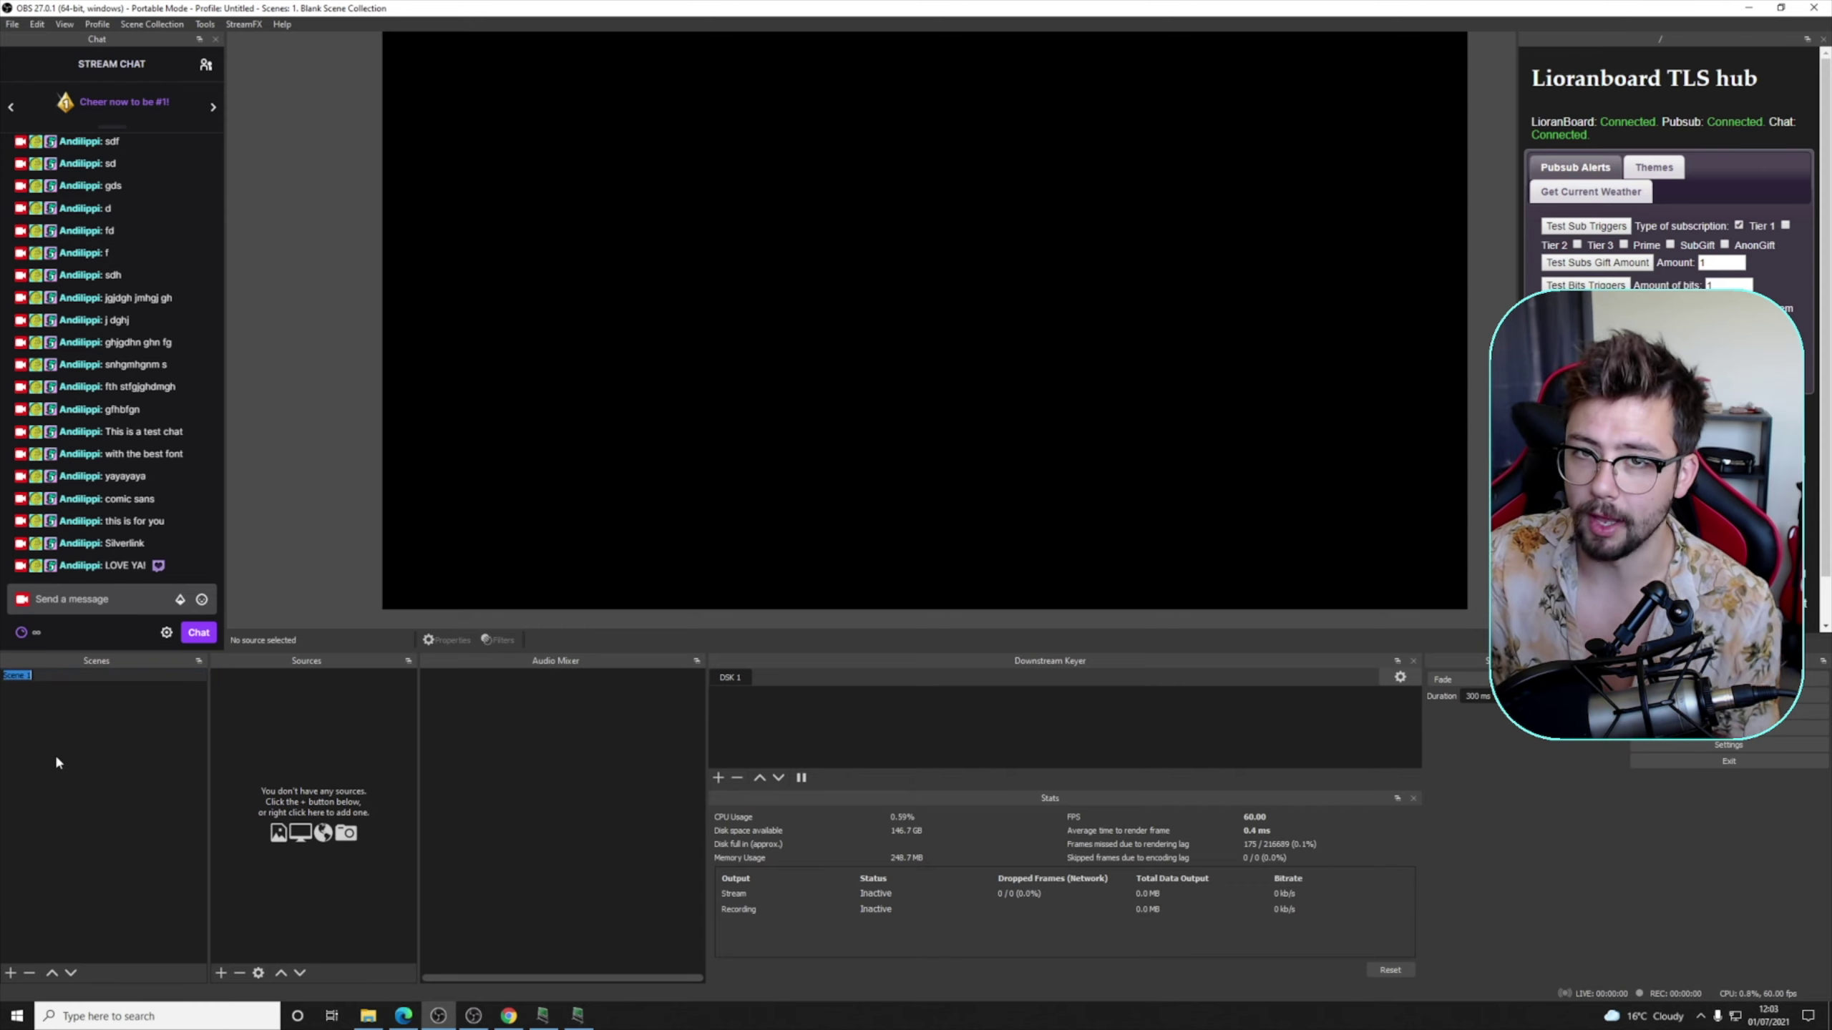
pyautogui.write('/')
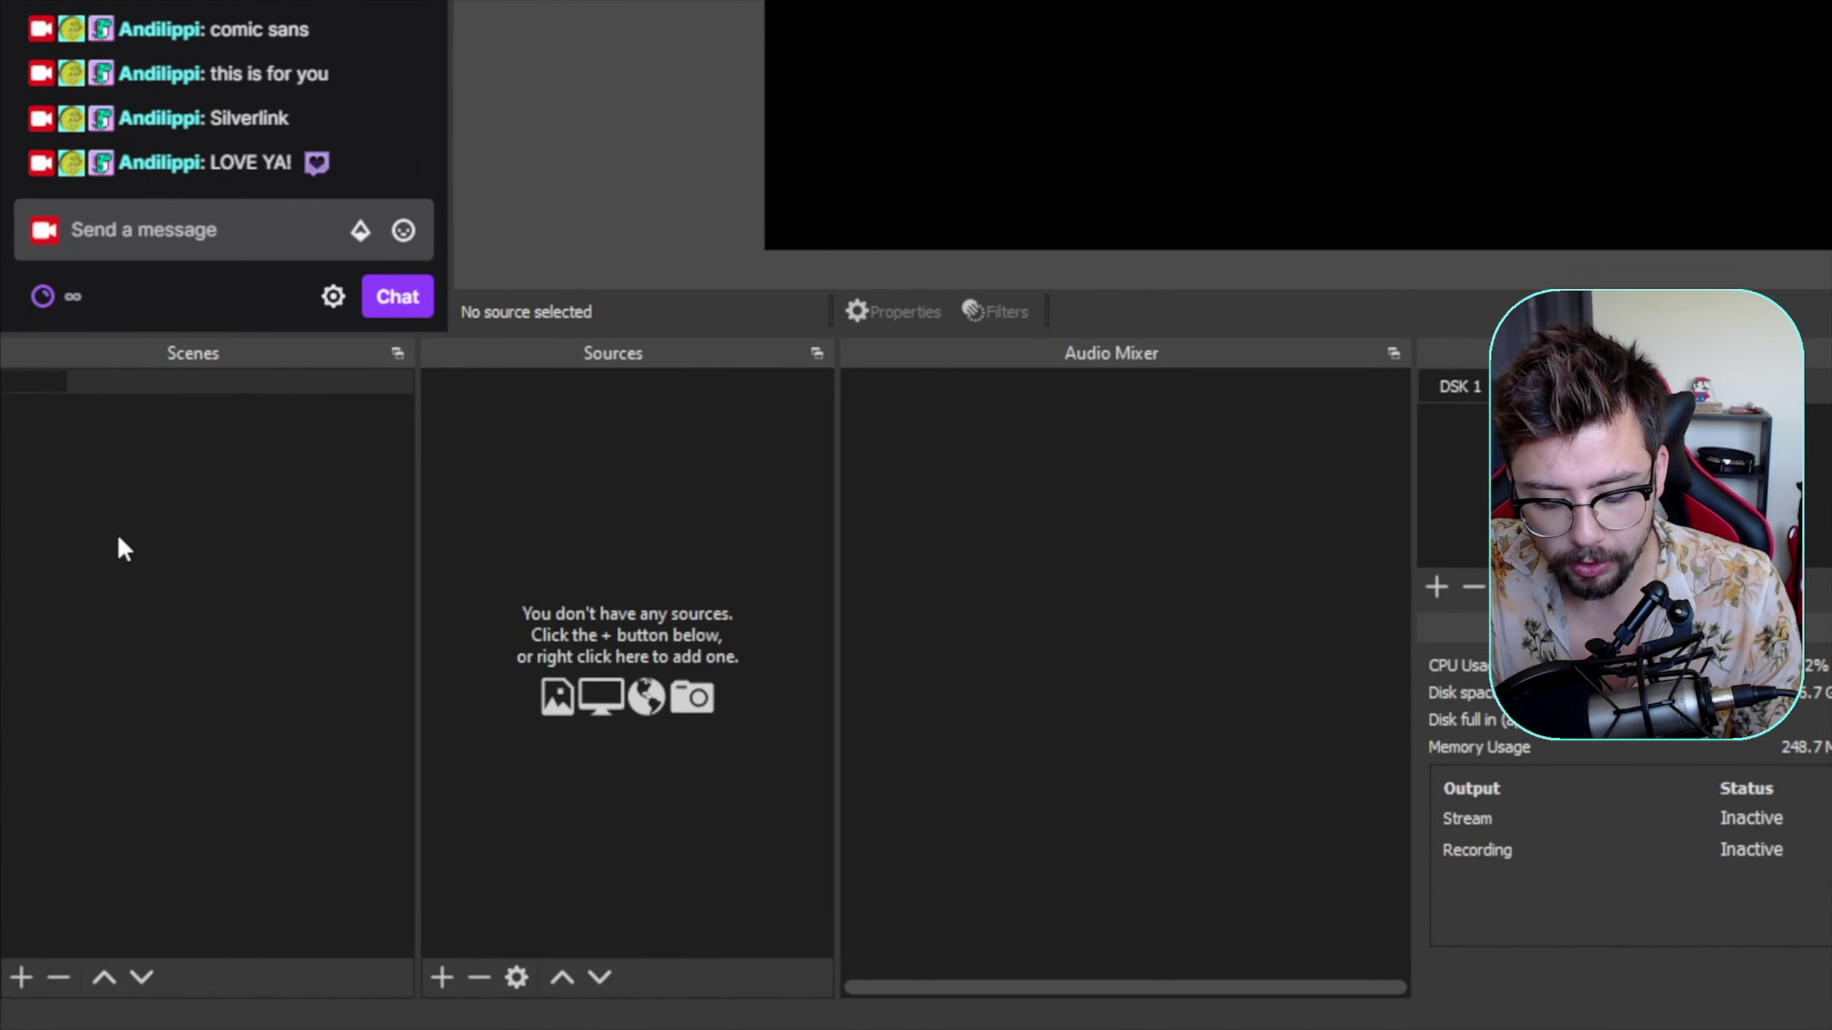
pyautogui.write('Compl')
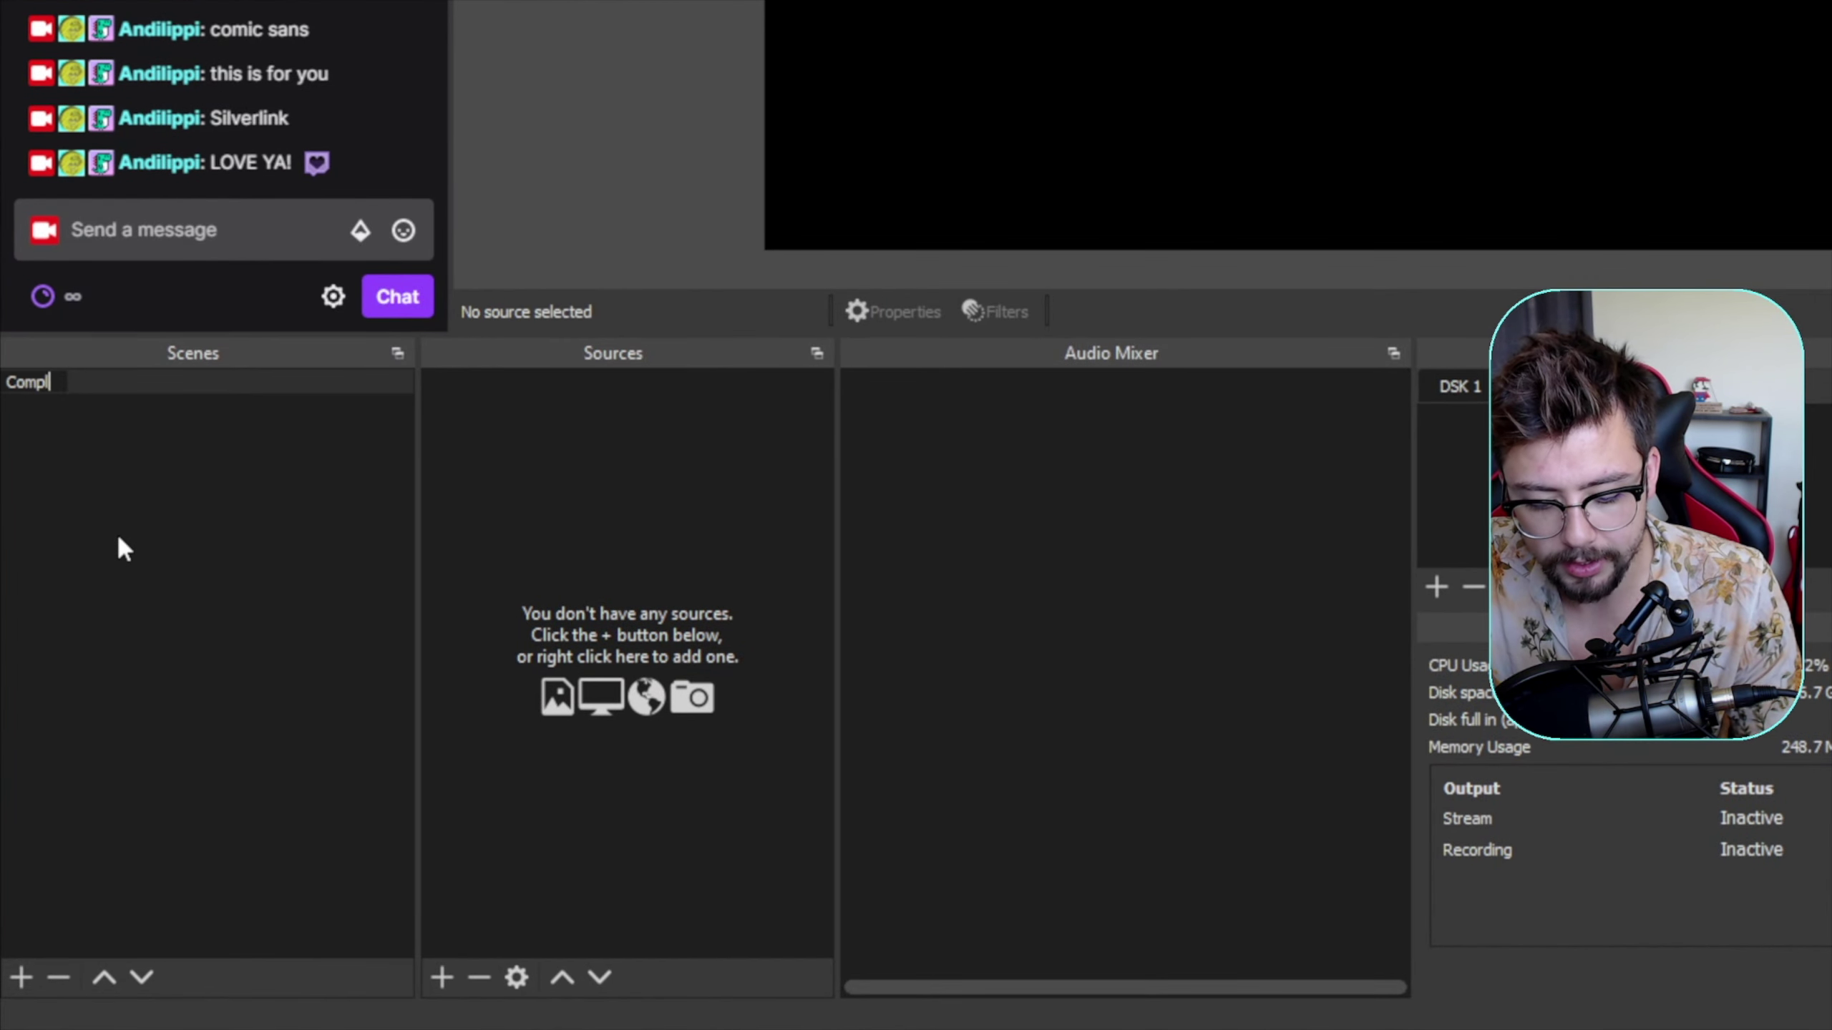
pyautogui.write('eted Scene')
pyautogui.press('Return')
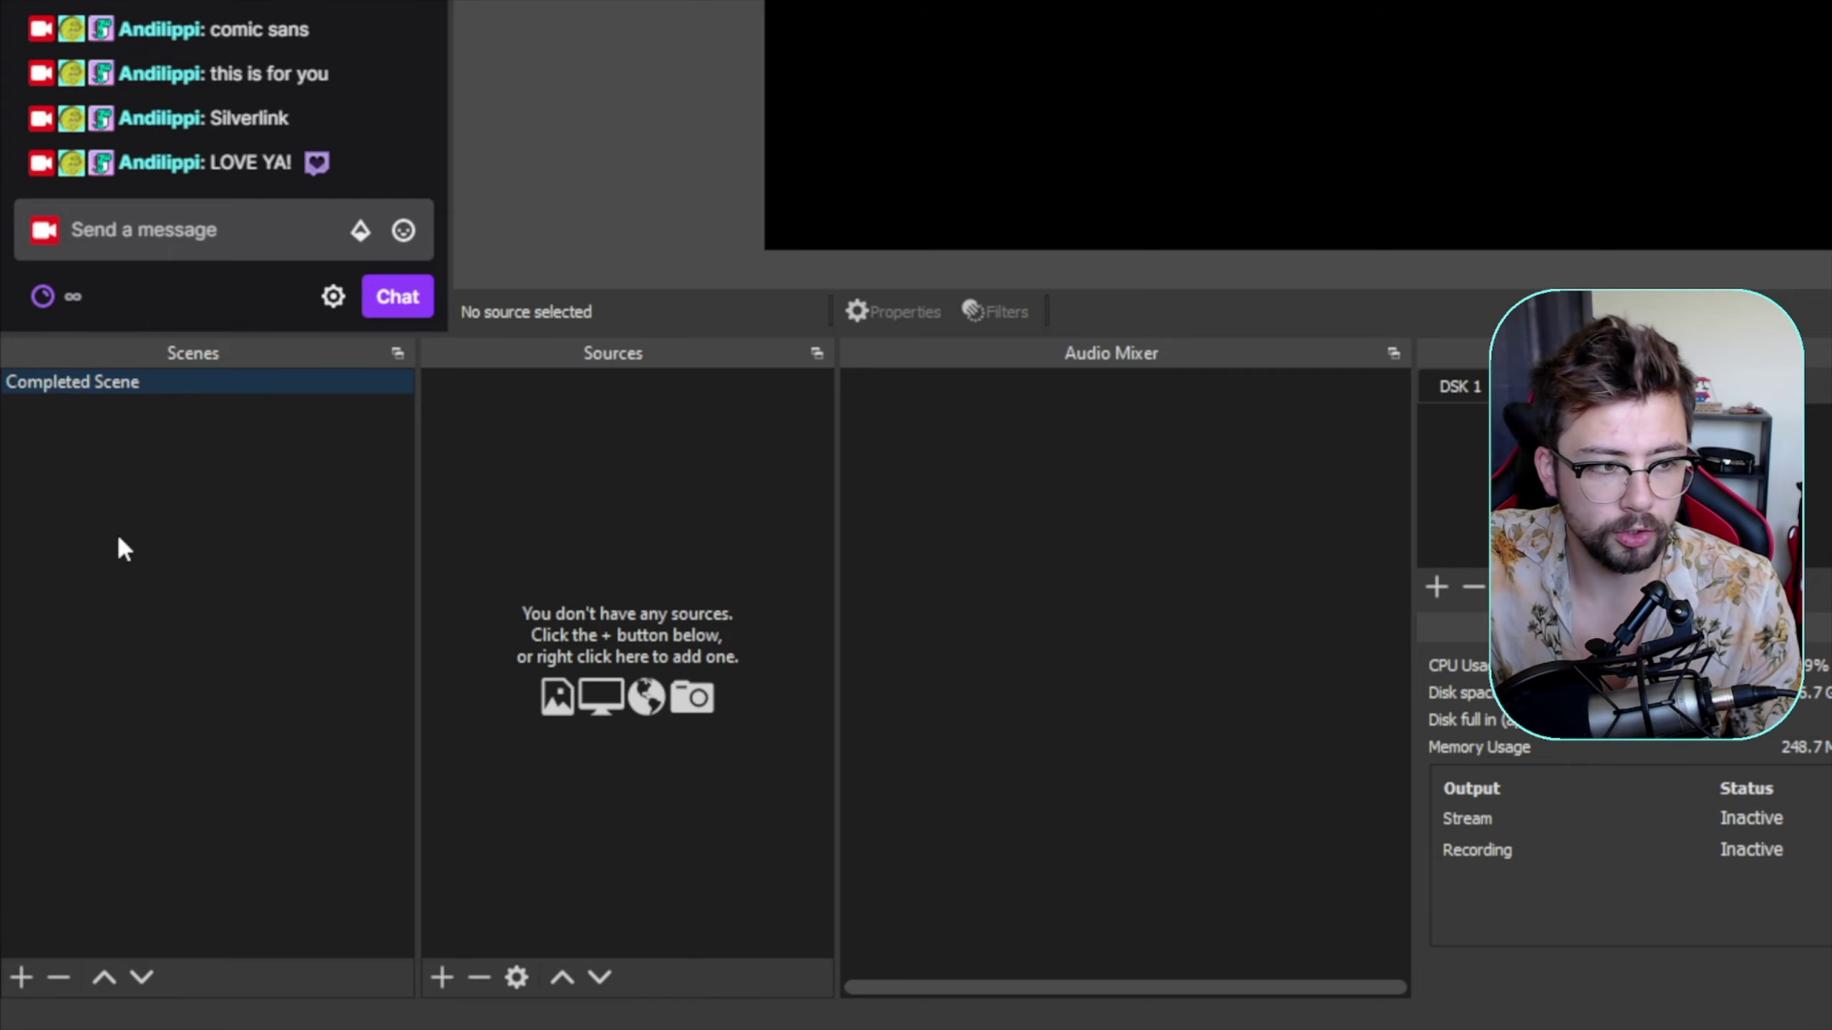
# - Add a new scene named 'Chat and blurred objects'
pyautogui.rightClick(98, 484)
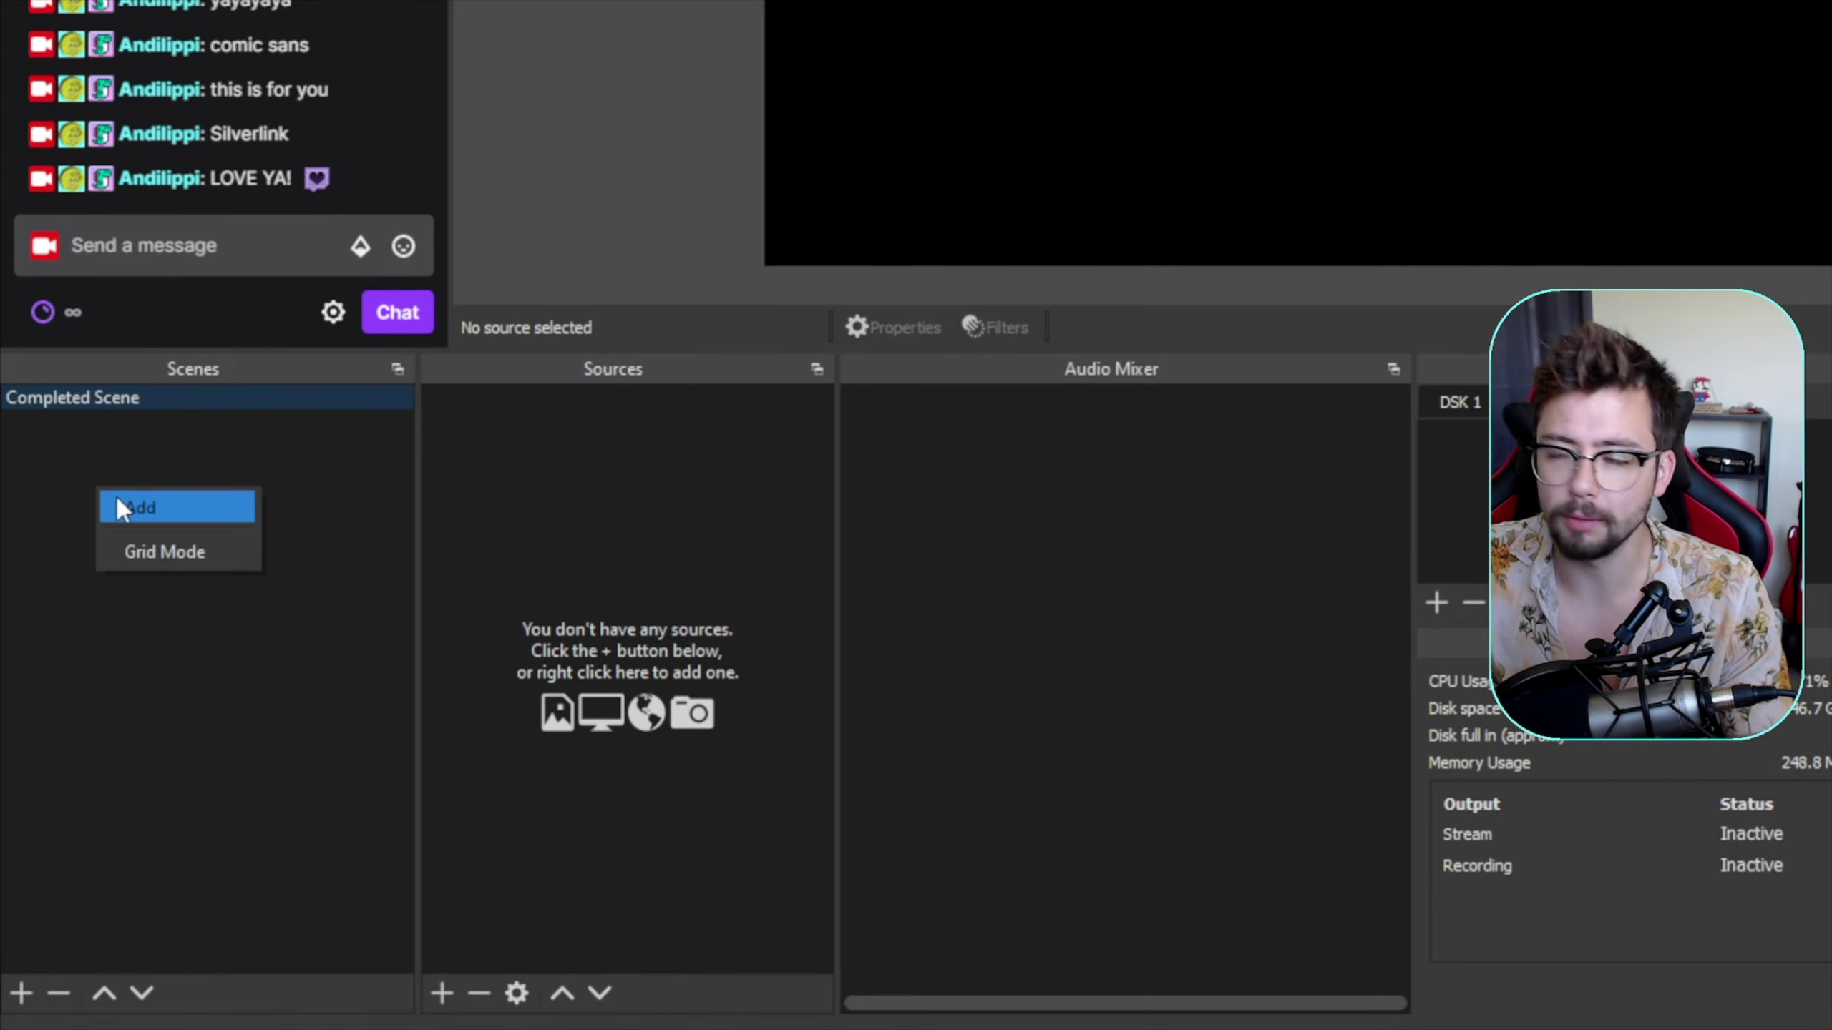
pyautogui.click(118, 505)
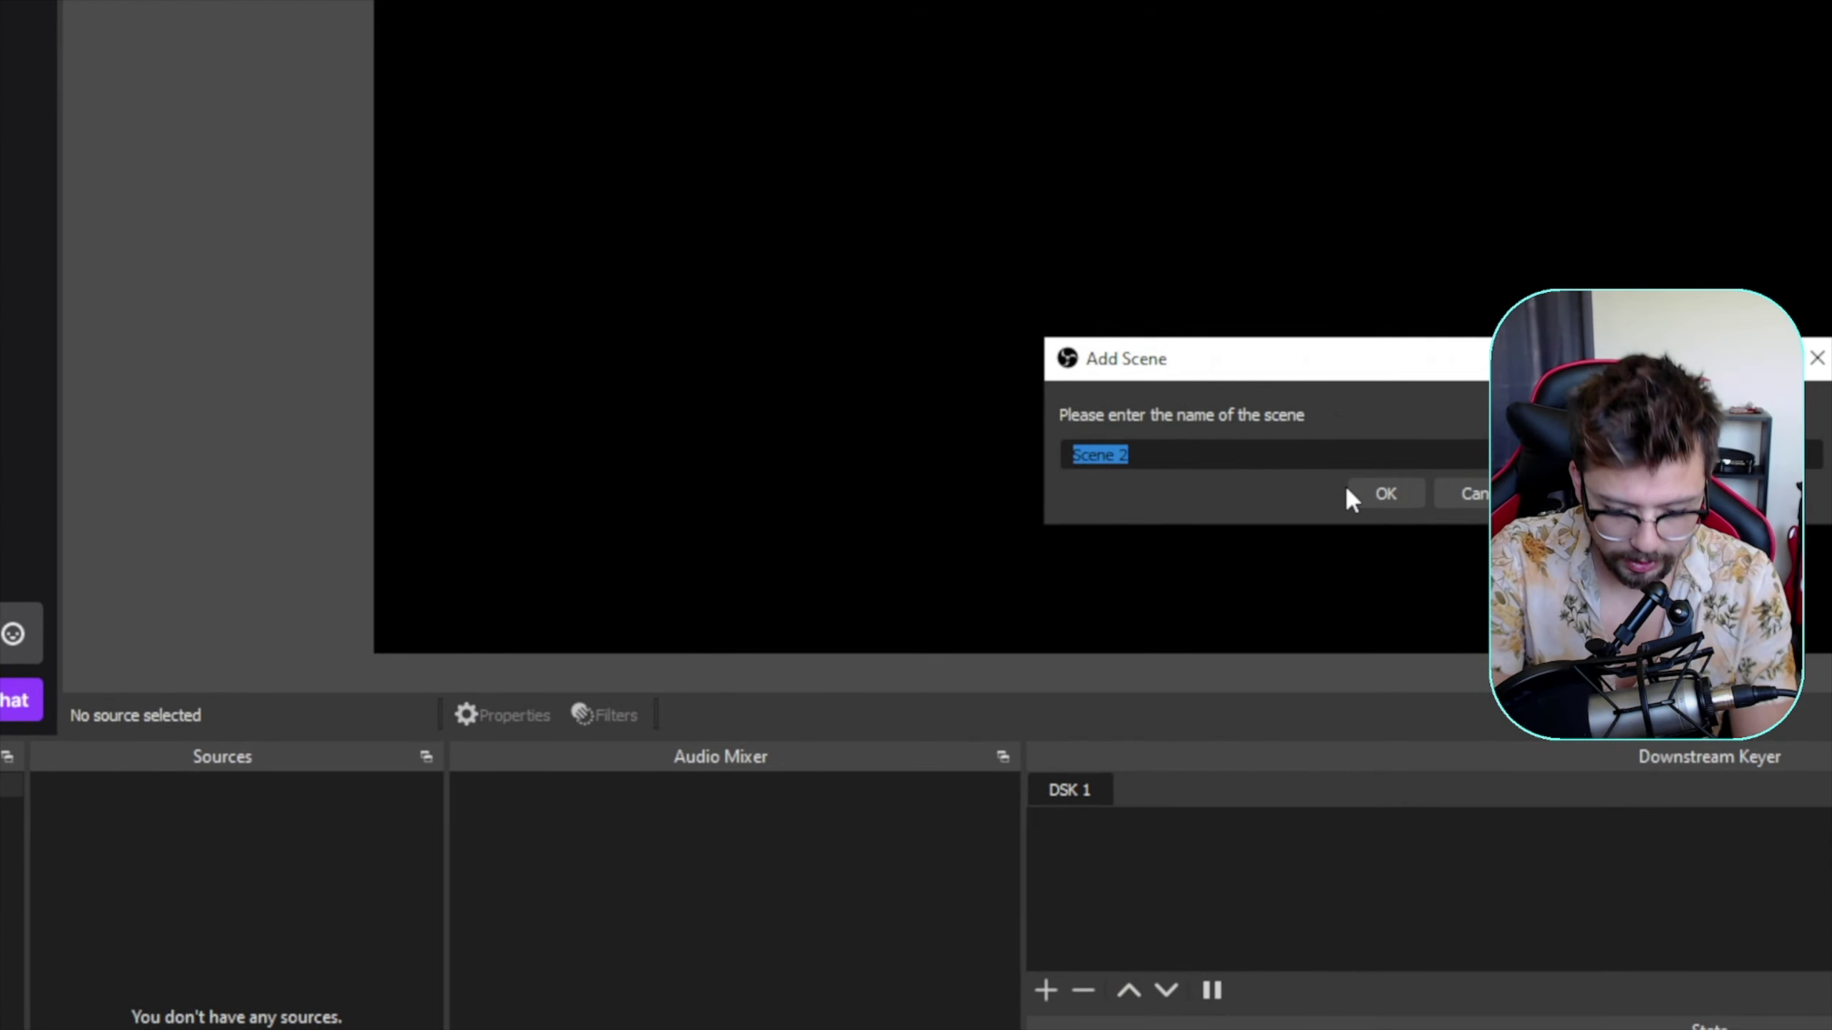
pyautogui.write('Cha')
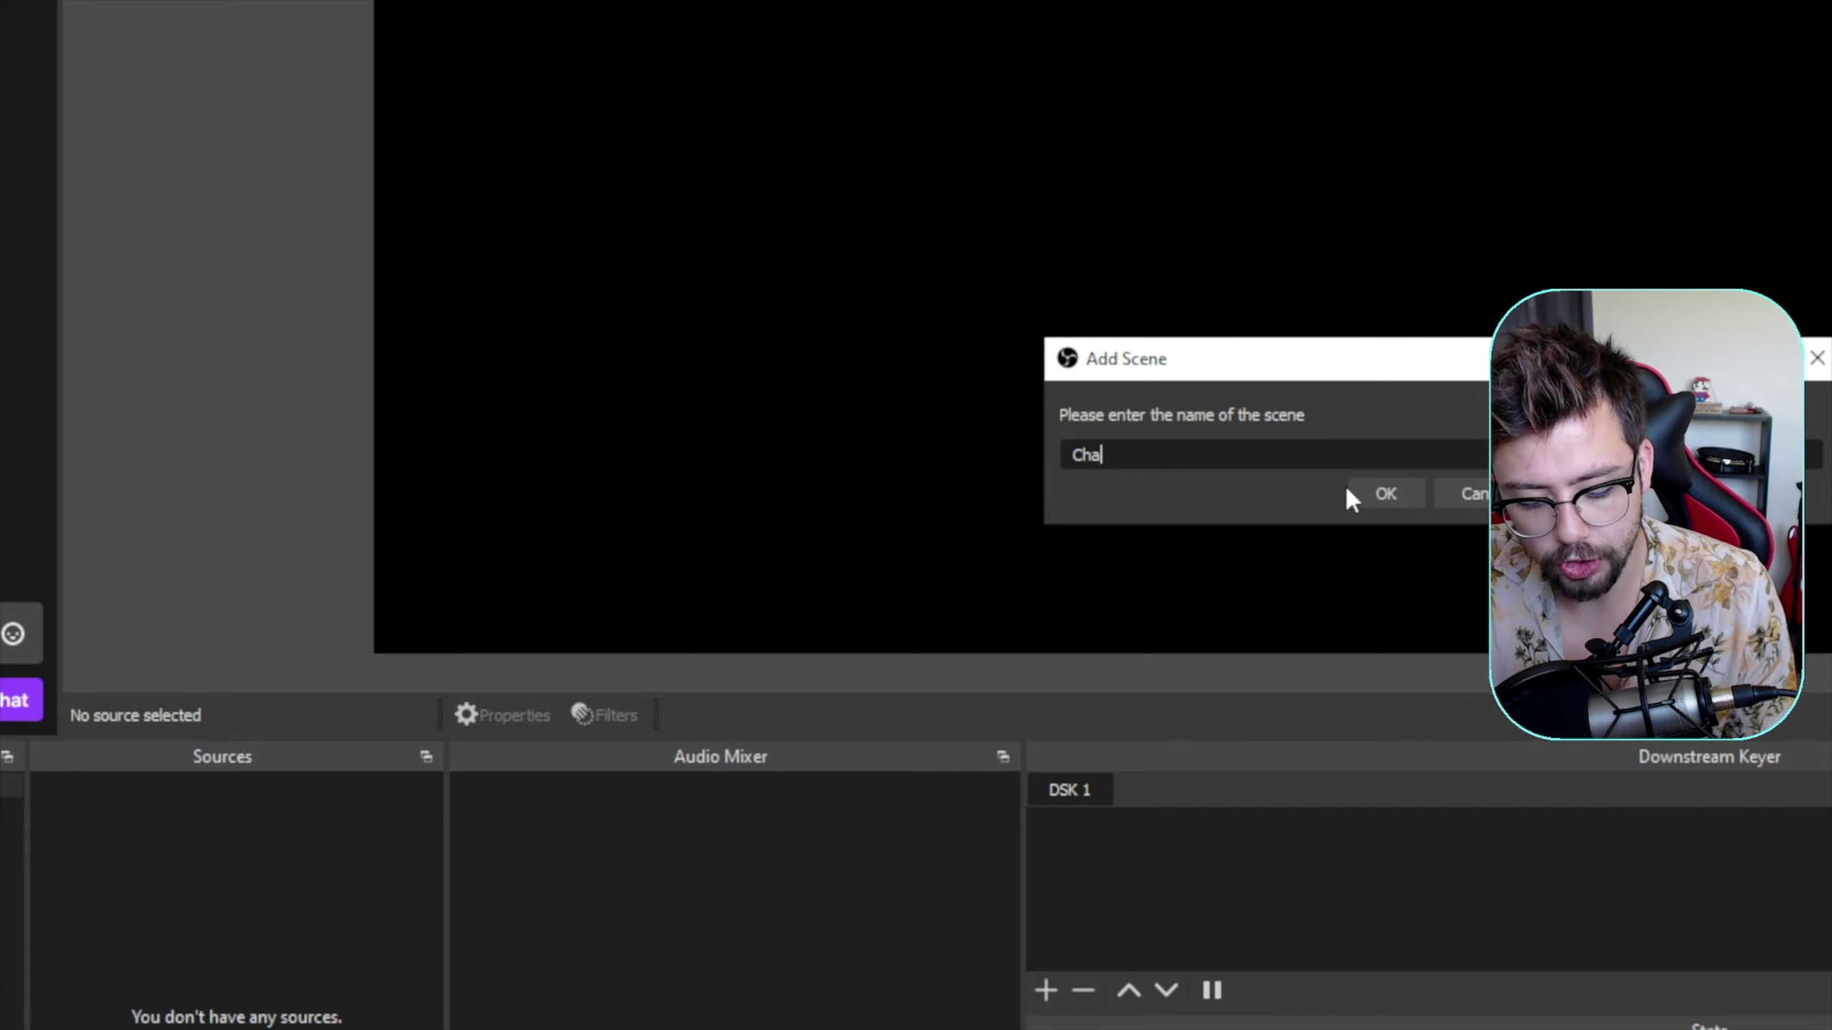
pyautogui.write('t and blurrle')
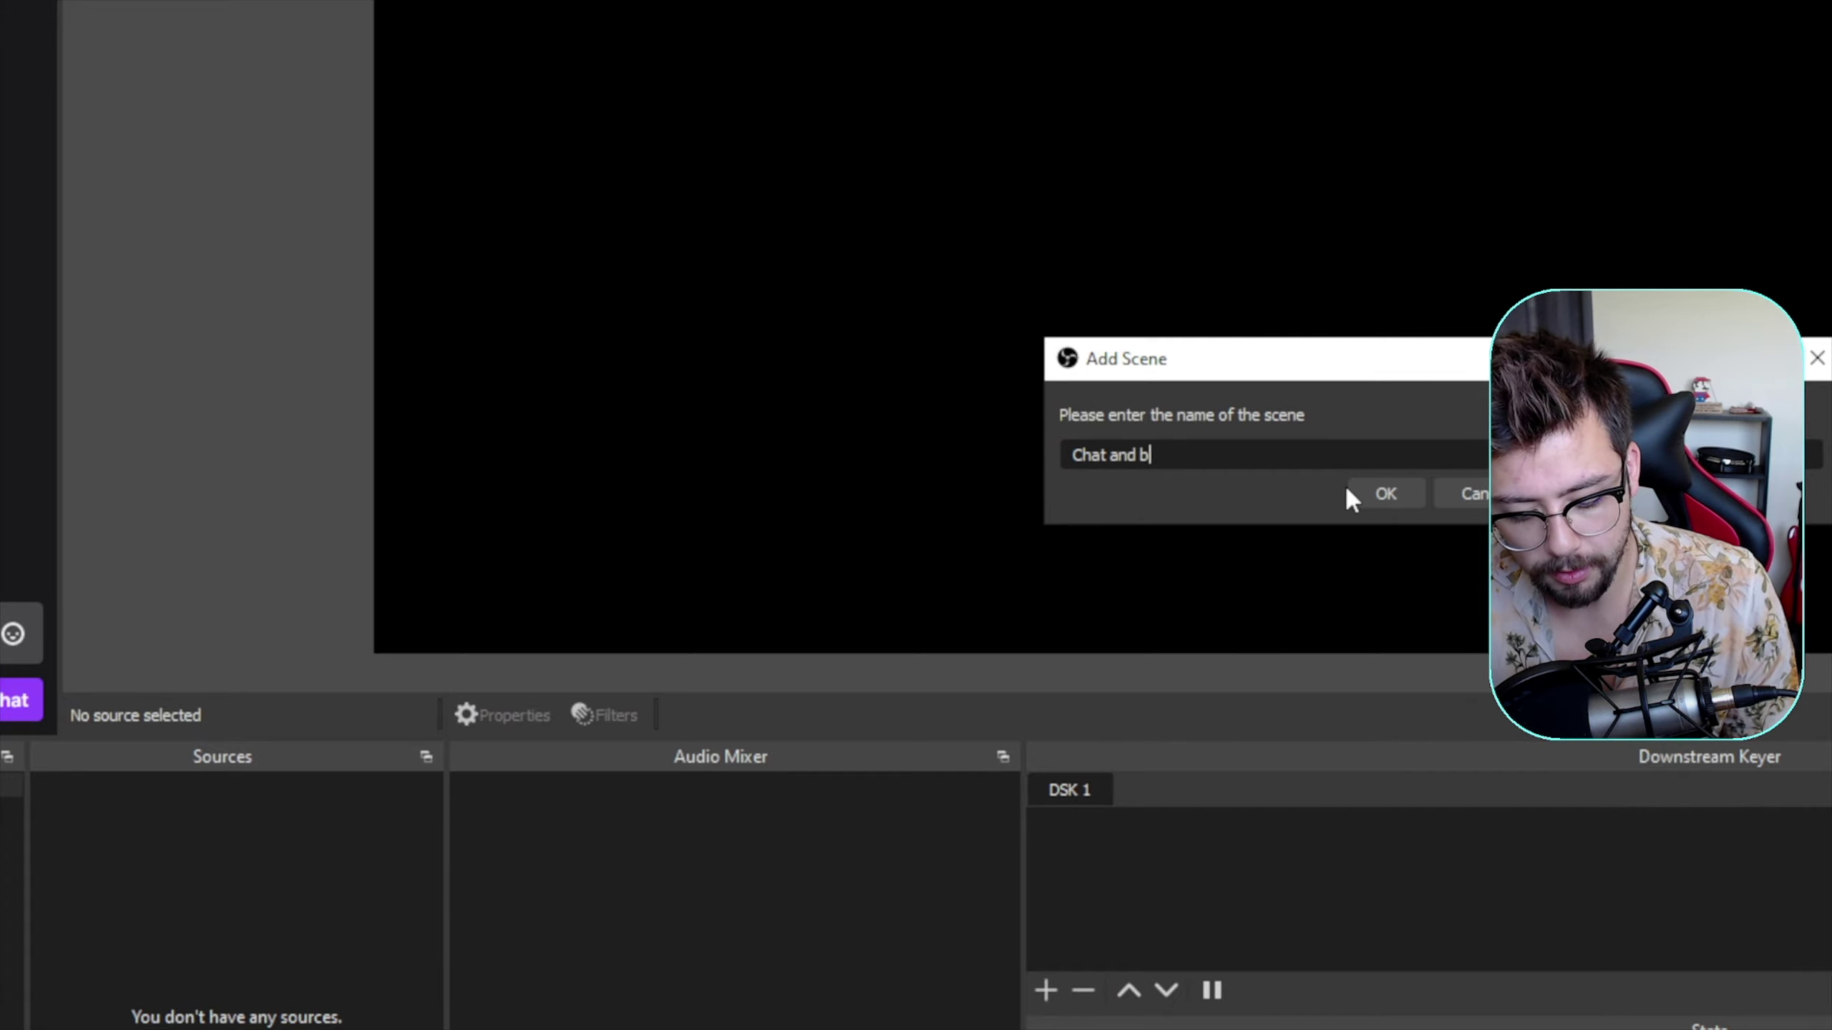
pyautogui.press('BackSpace')
pyautogui.press('BackSpace')
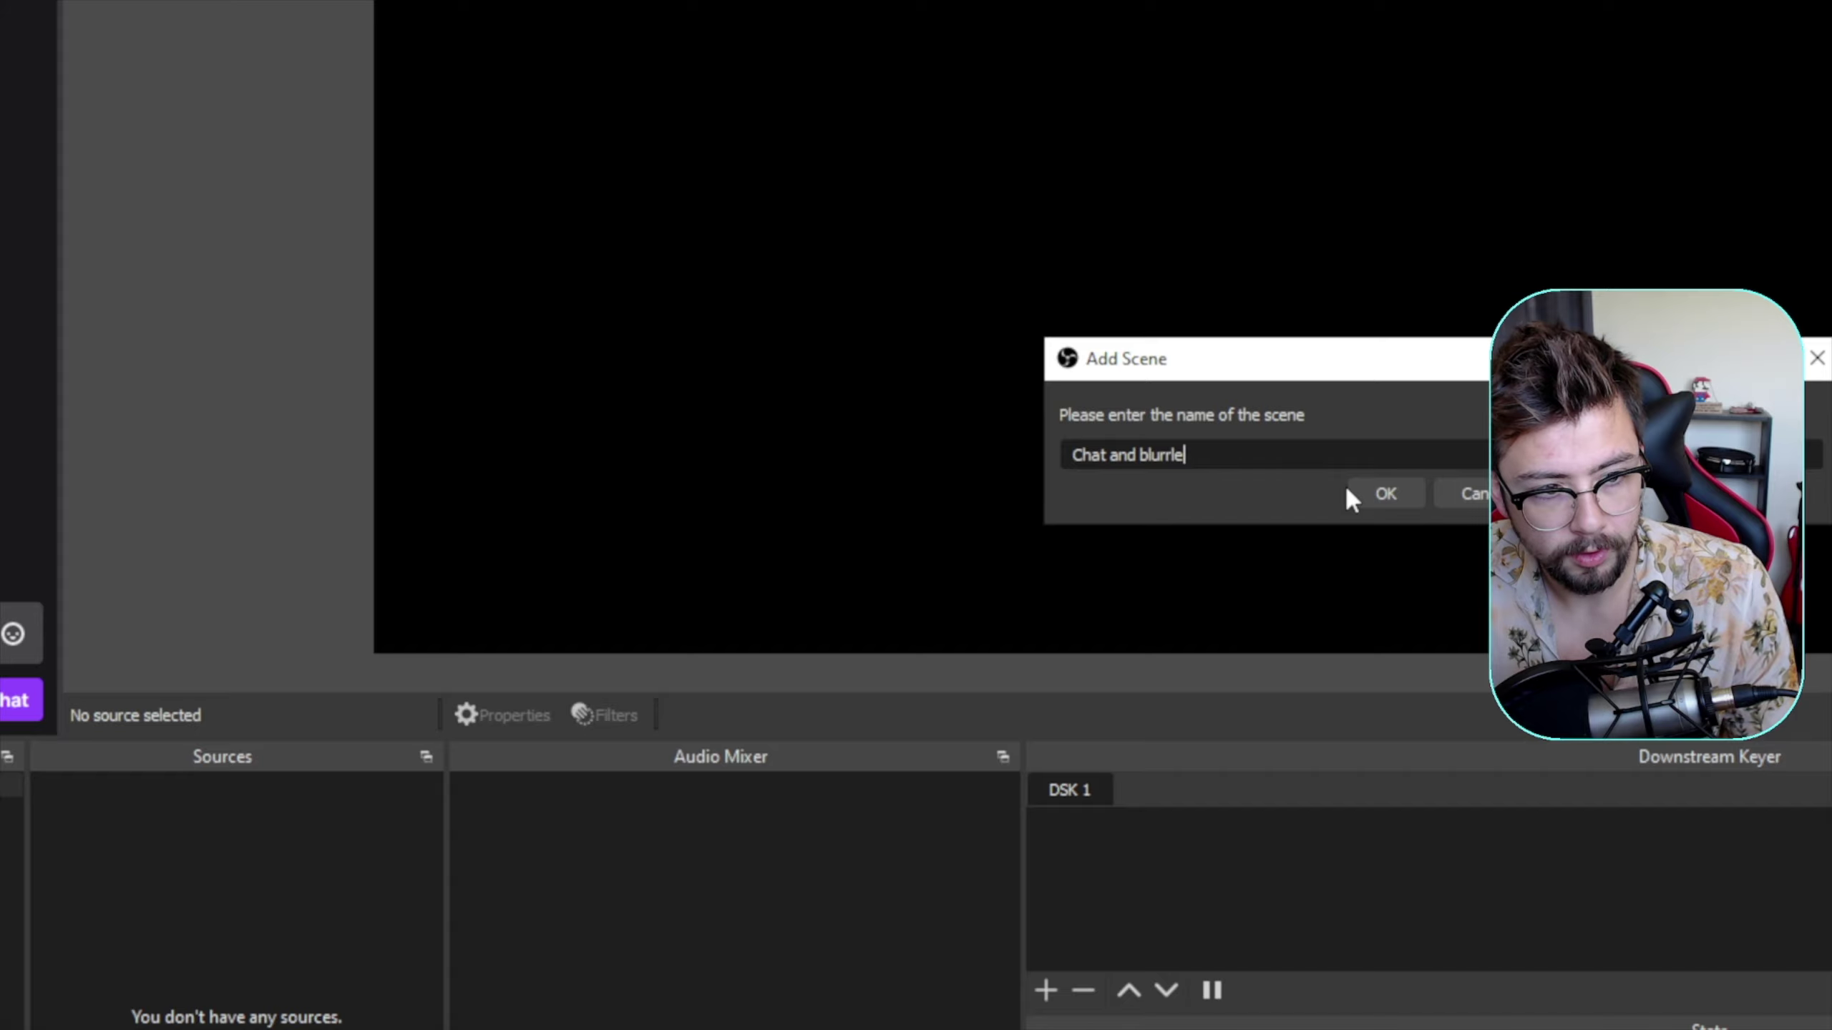
pyautogui.write('ed obje')
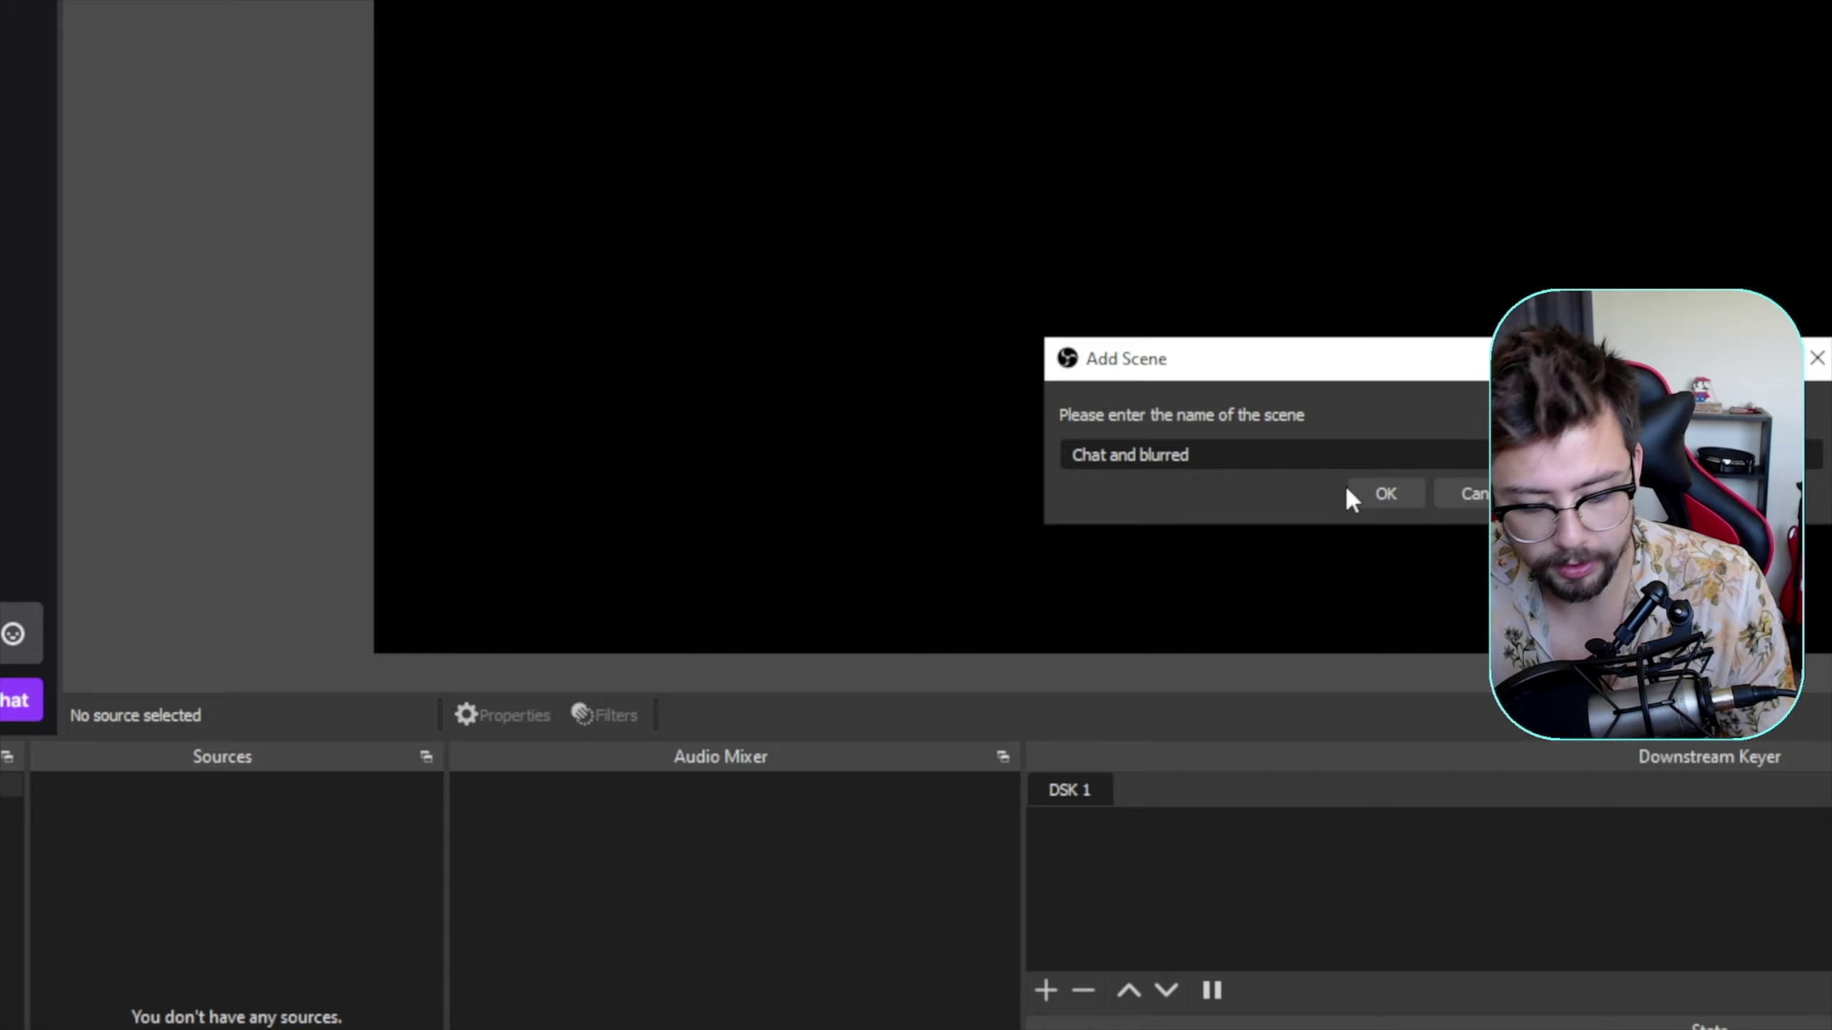
pyautogui.write('cts')
pyautogui.press('Return')
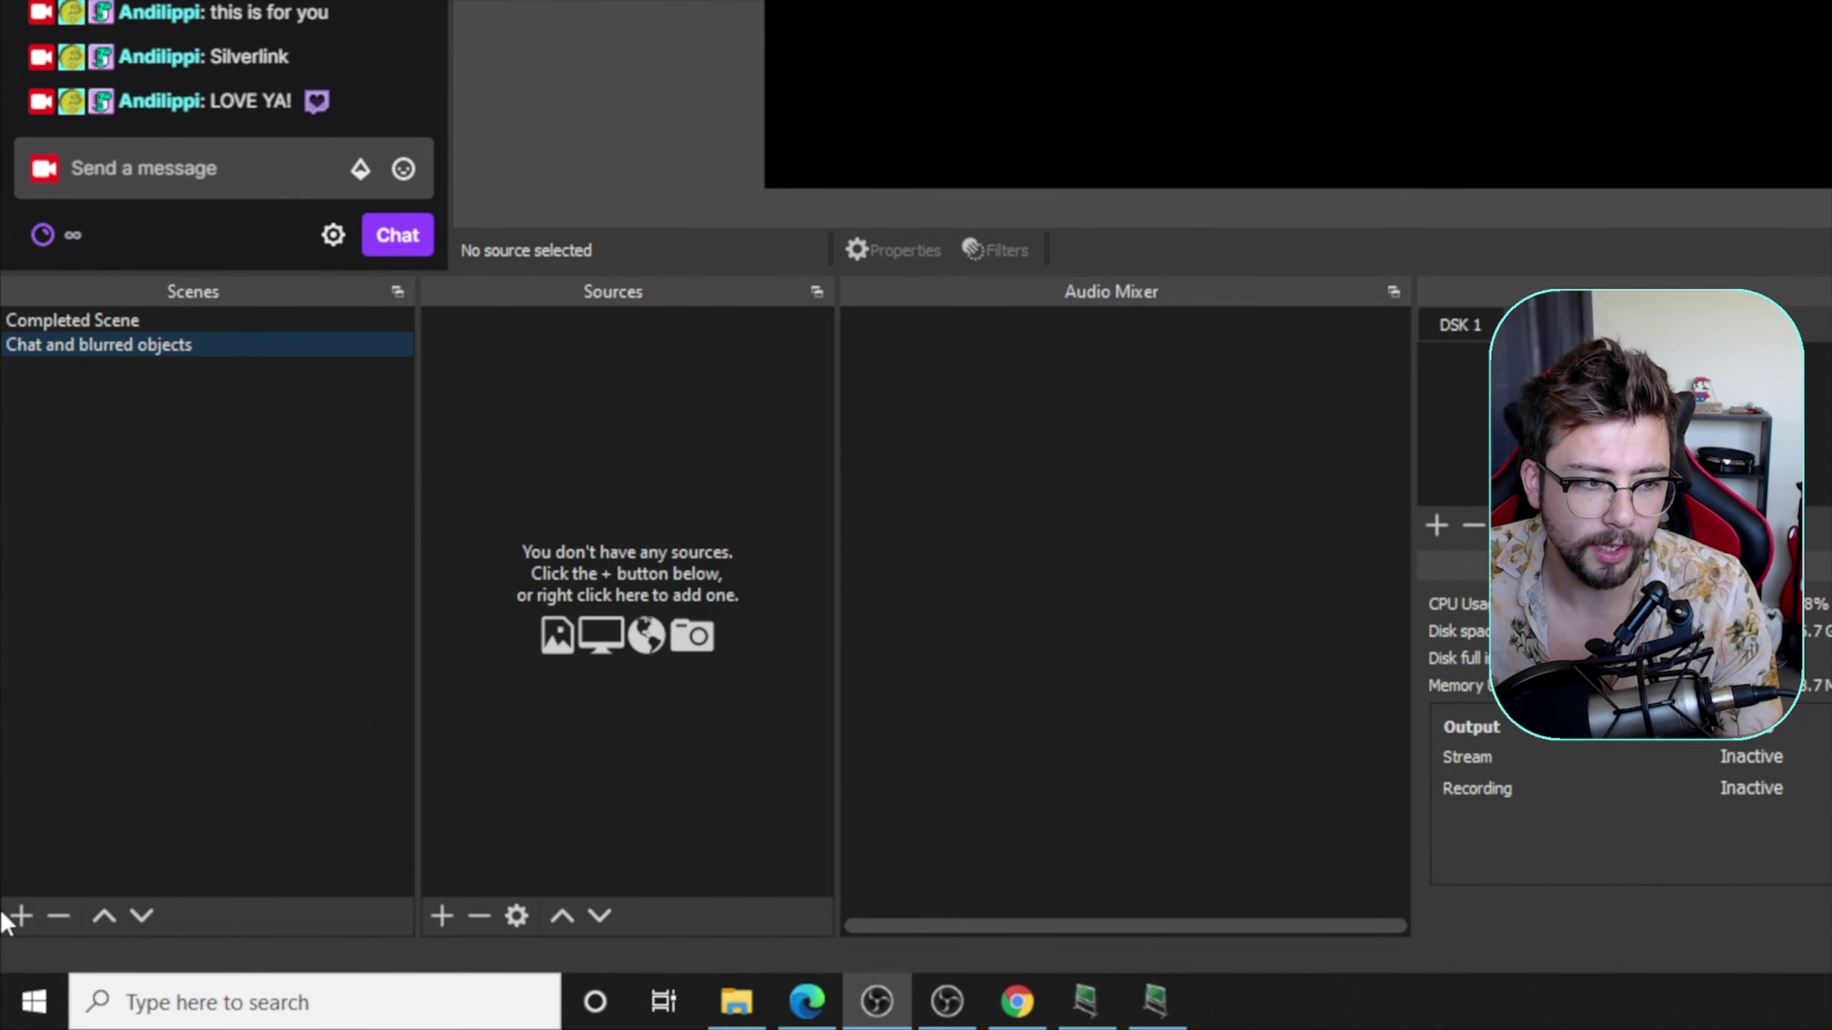
# - Add a third scene named 'Background' below the other two scenes
pyautogui.click(14, 917)
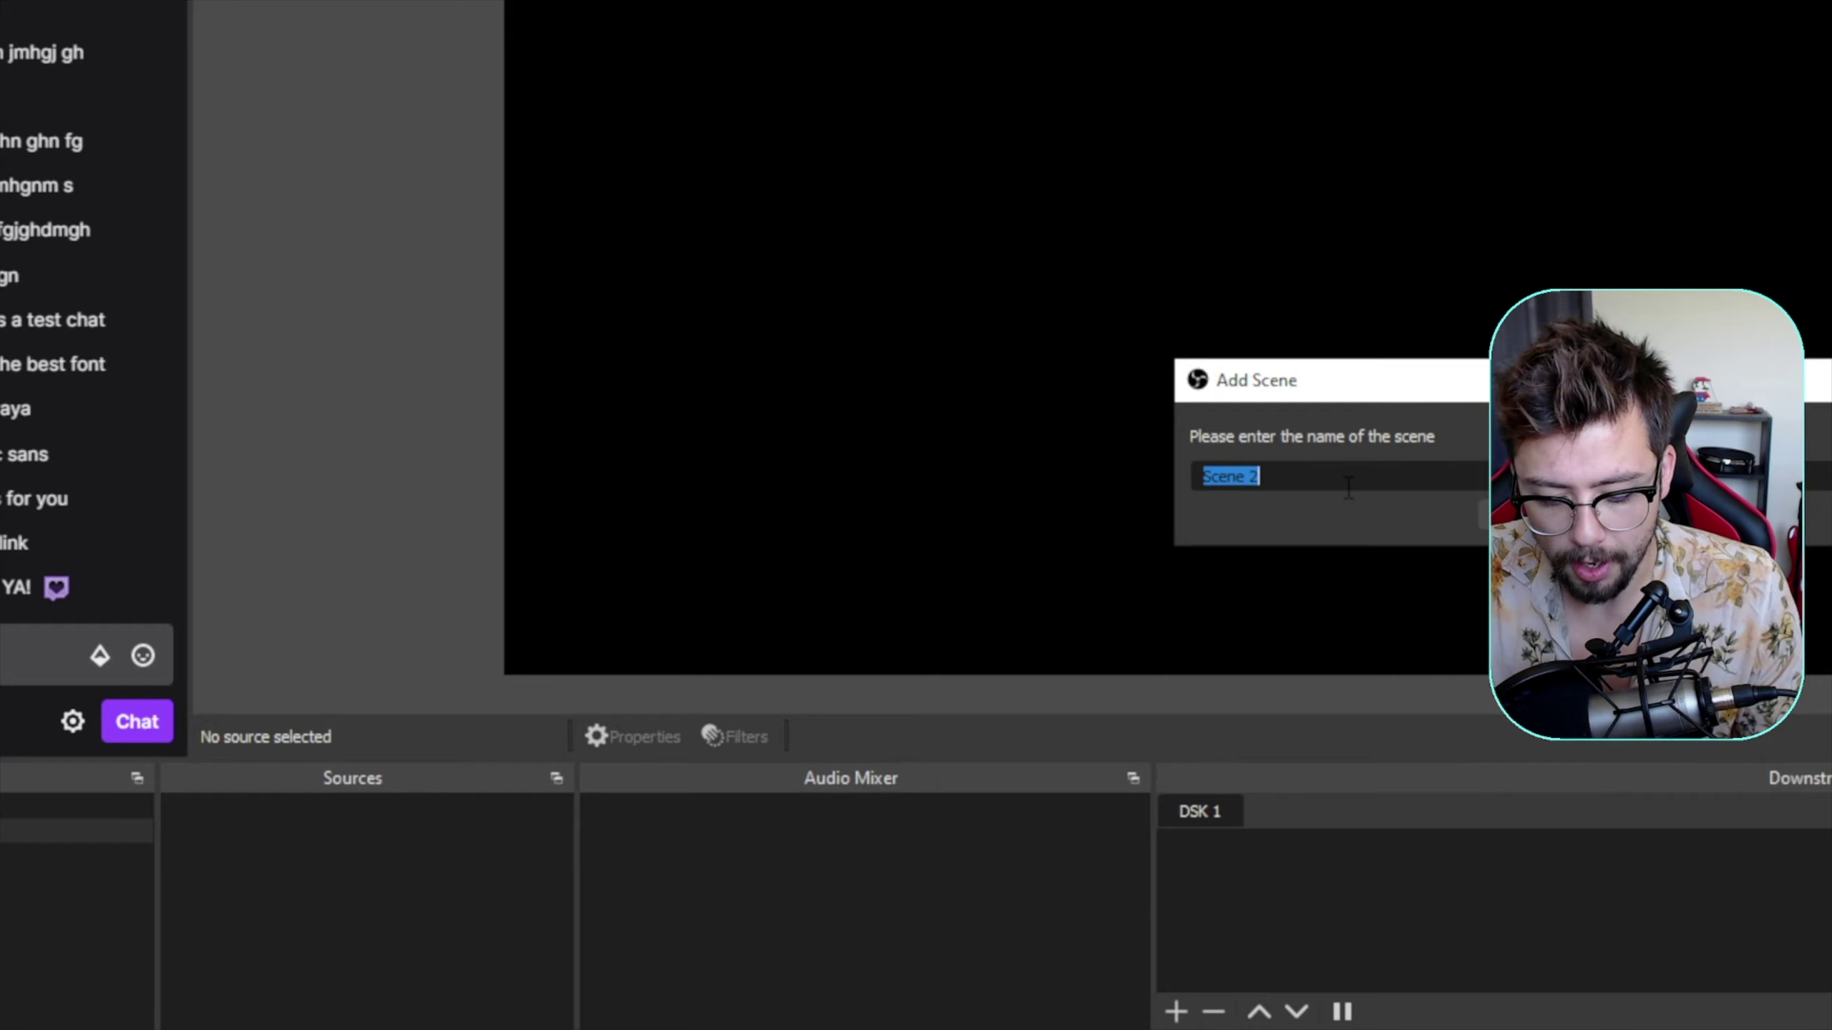
pyautogui.write('B')
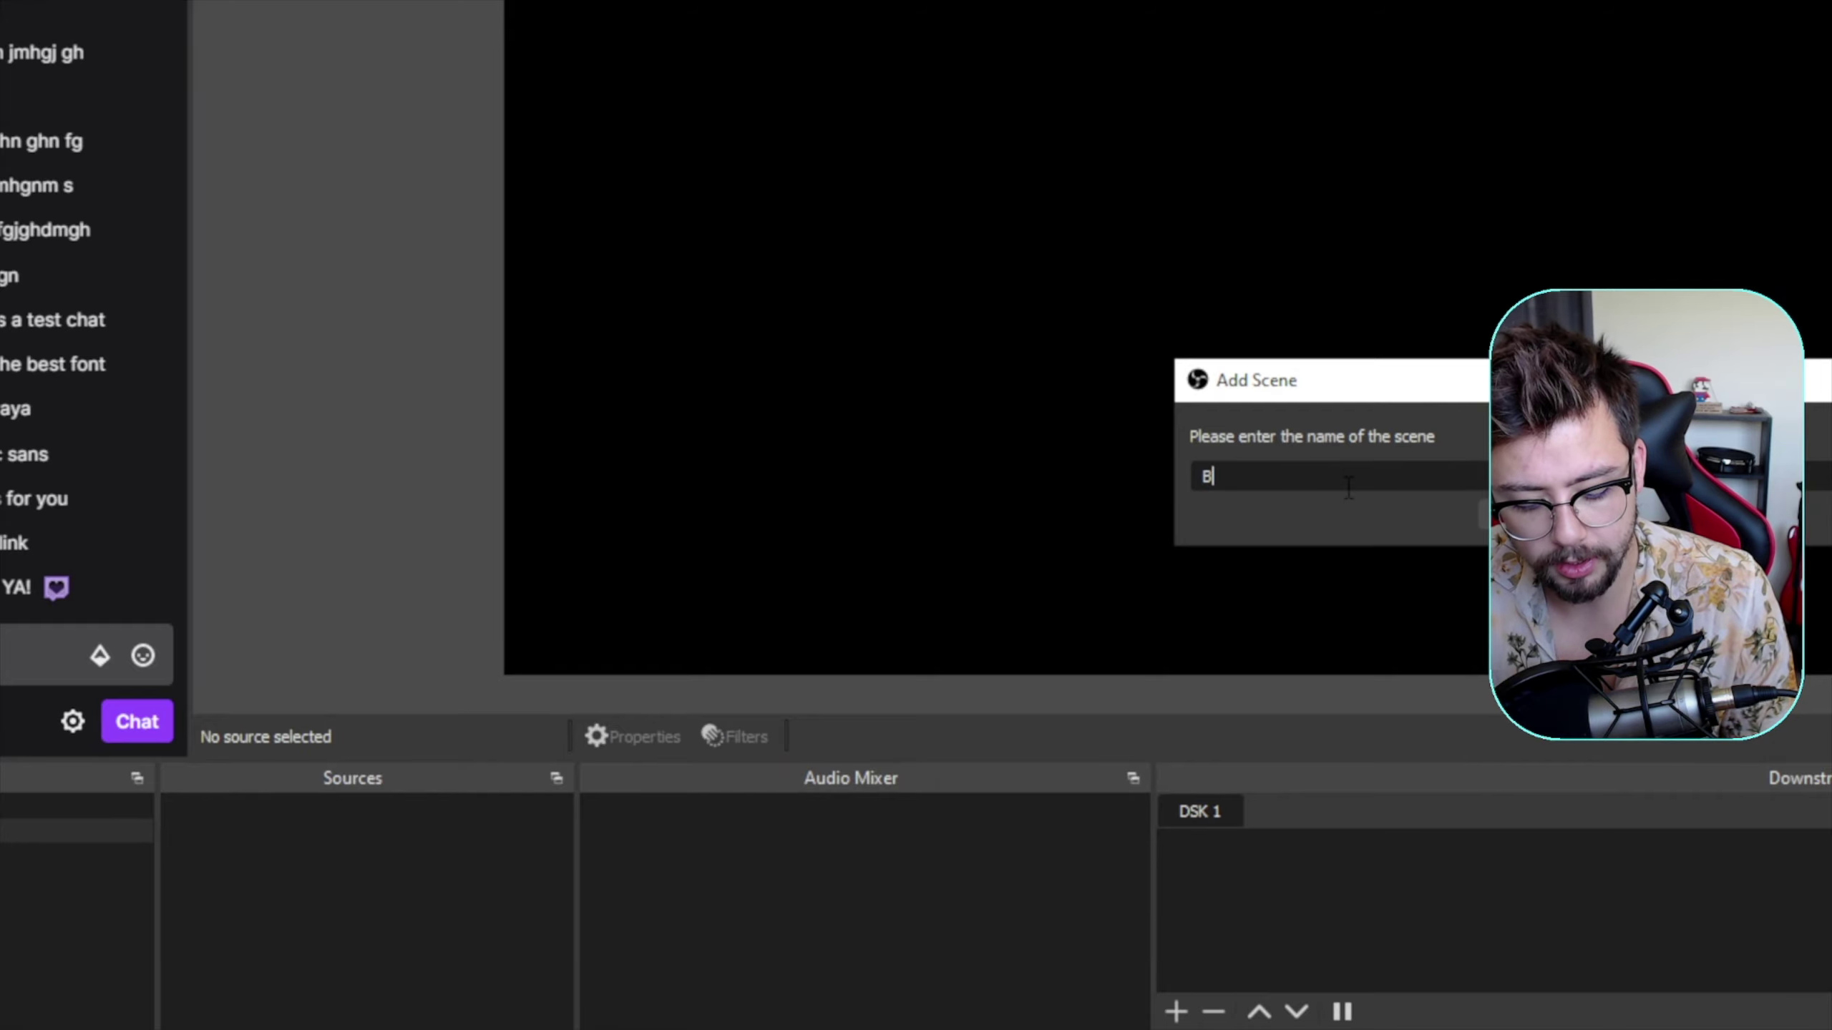
pyautogui.write('ackground')
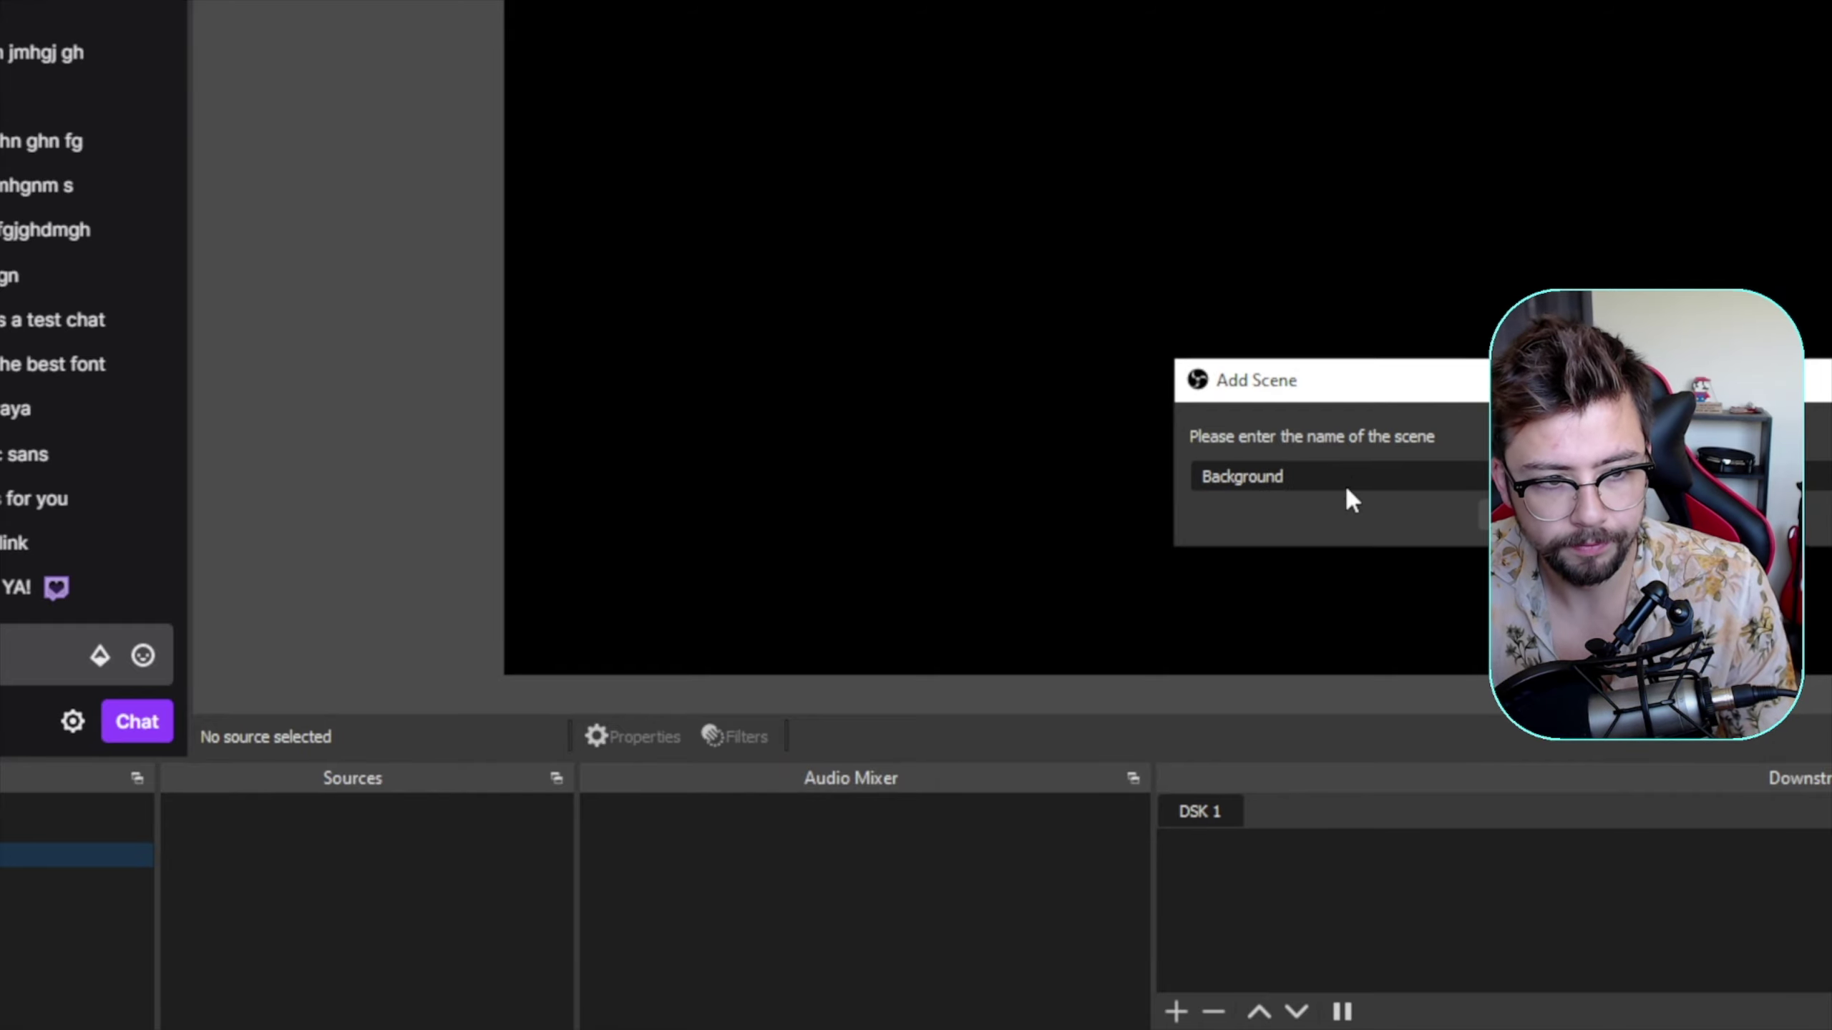
pyautogui.press('Return')
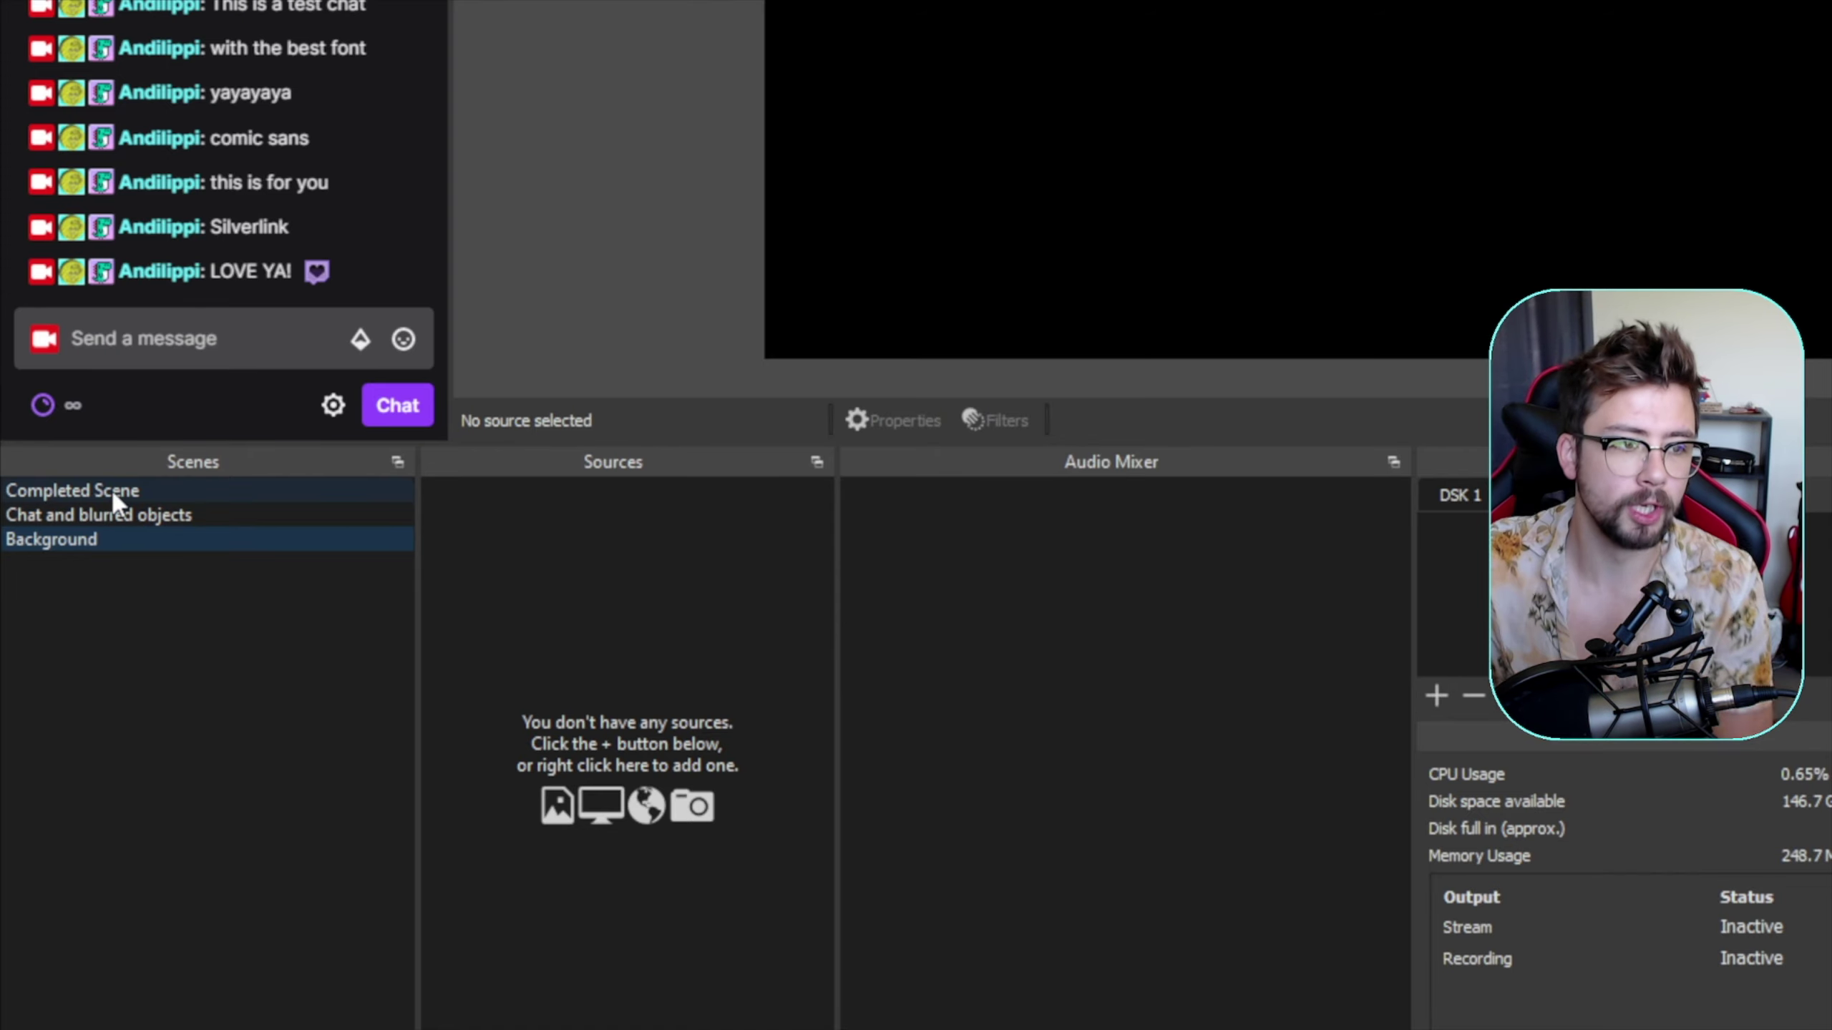
# - Add a video capture source named 'Webcam' using OBS Virtual Camera to the Background scene
pyautogui.rightClick(626, 534)
pyautogui.moveTo(715, 551)
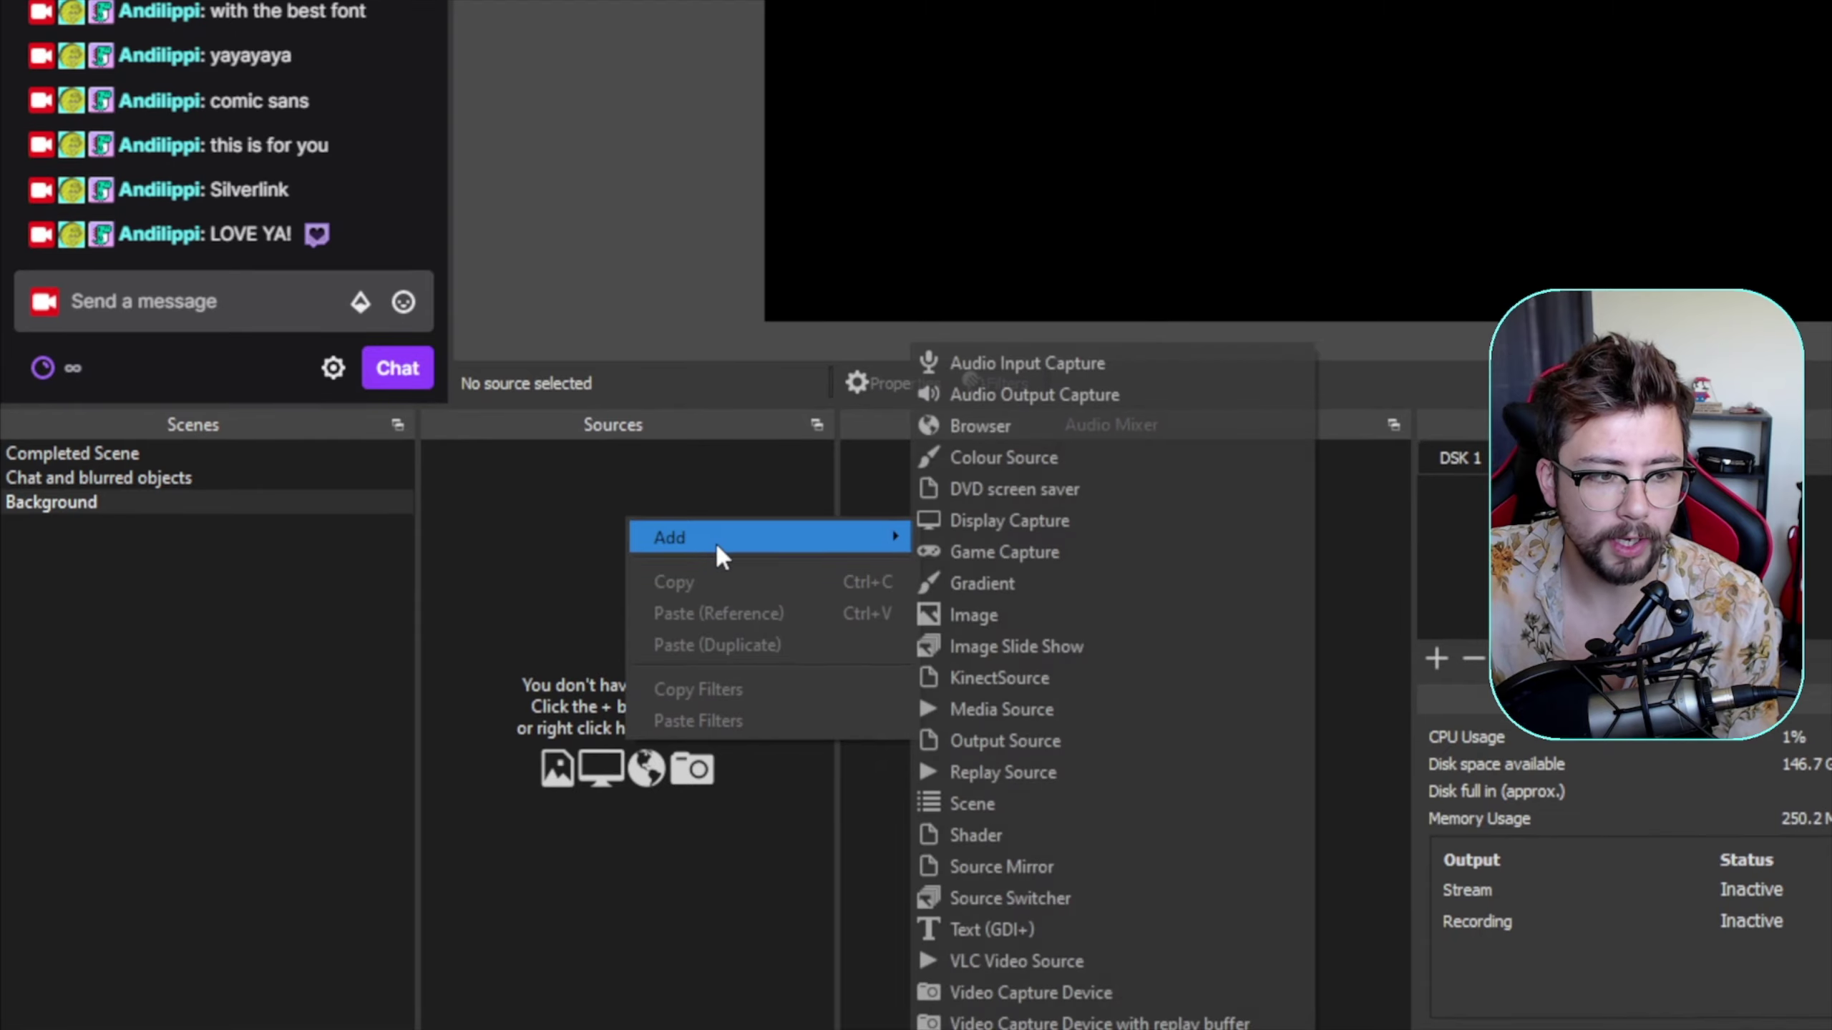
pyautogui.click(1086, 855)
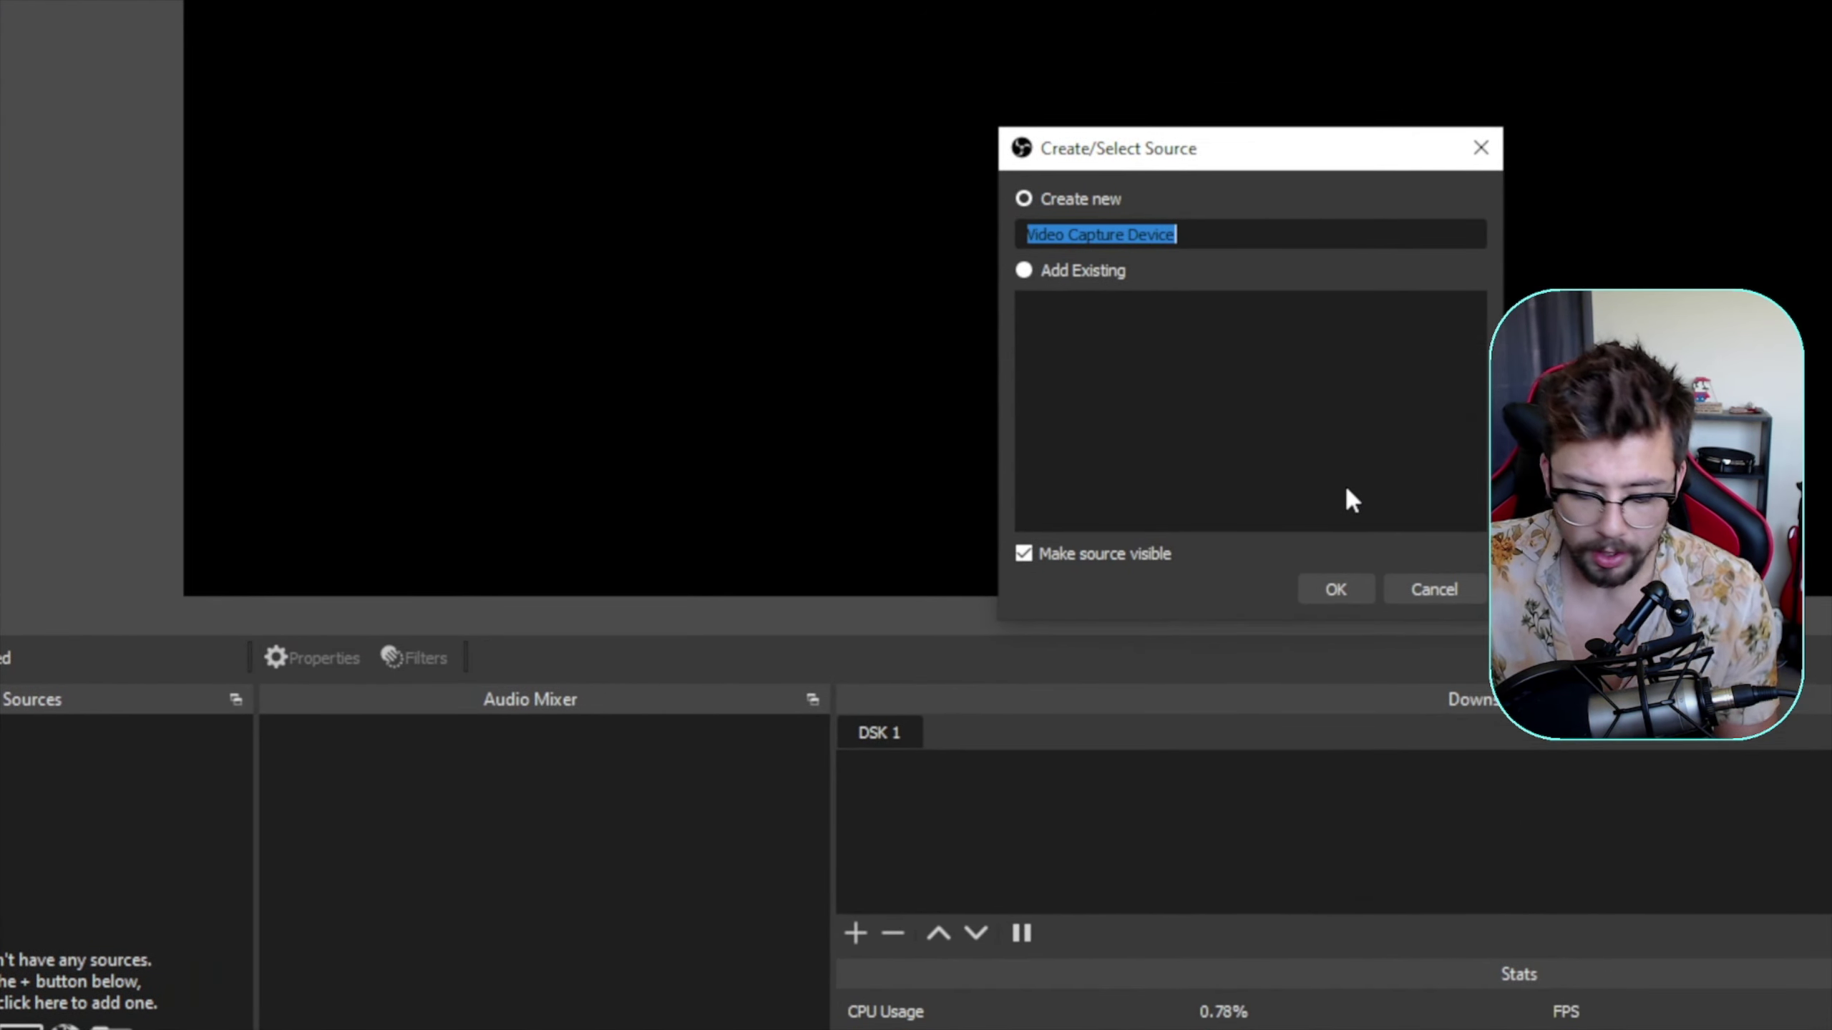
pyautogui.write('Webcam')
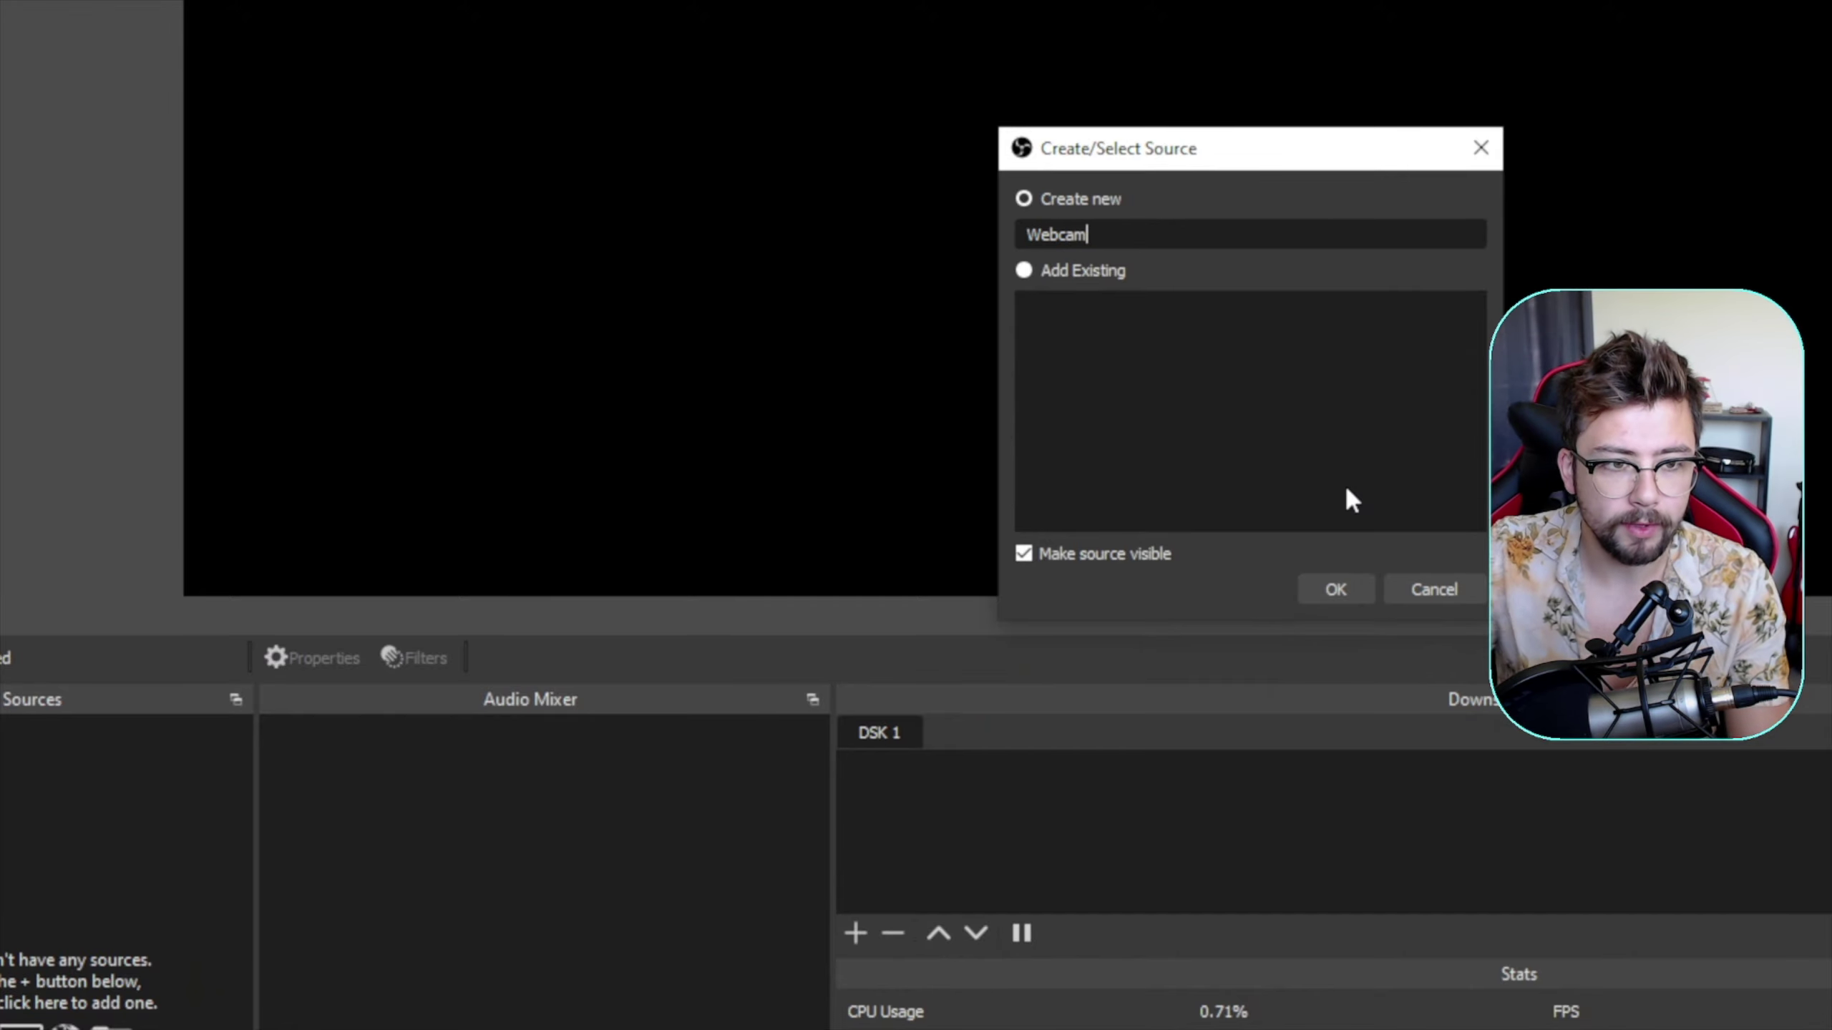
pyautogui.click(1329, 546)
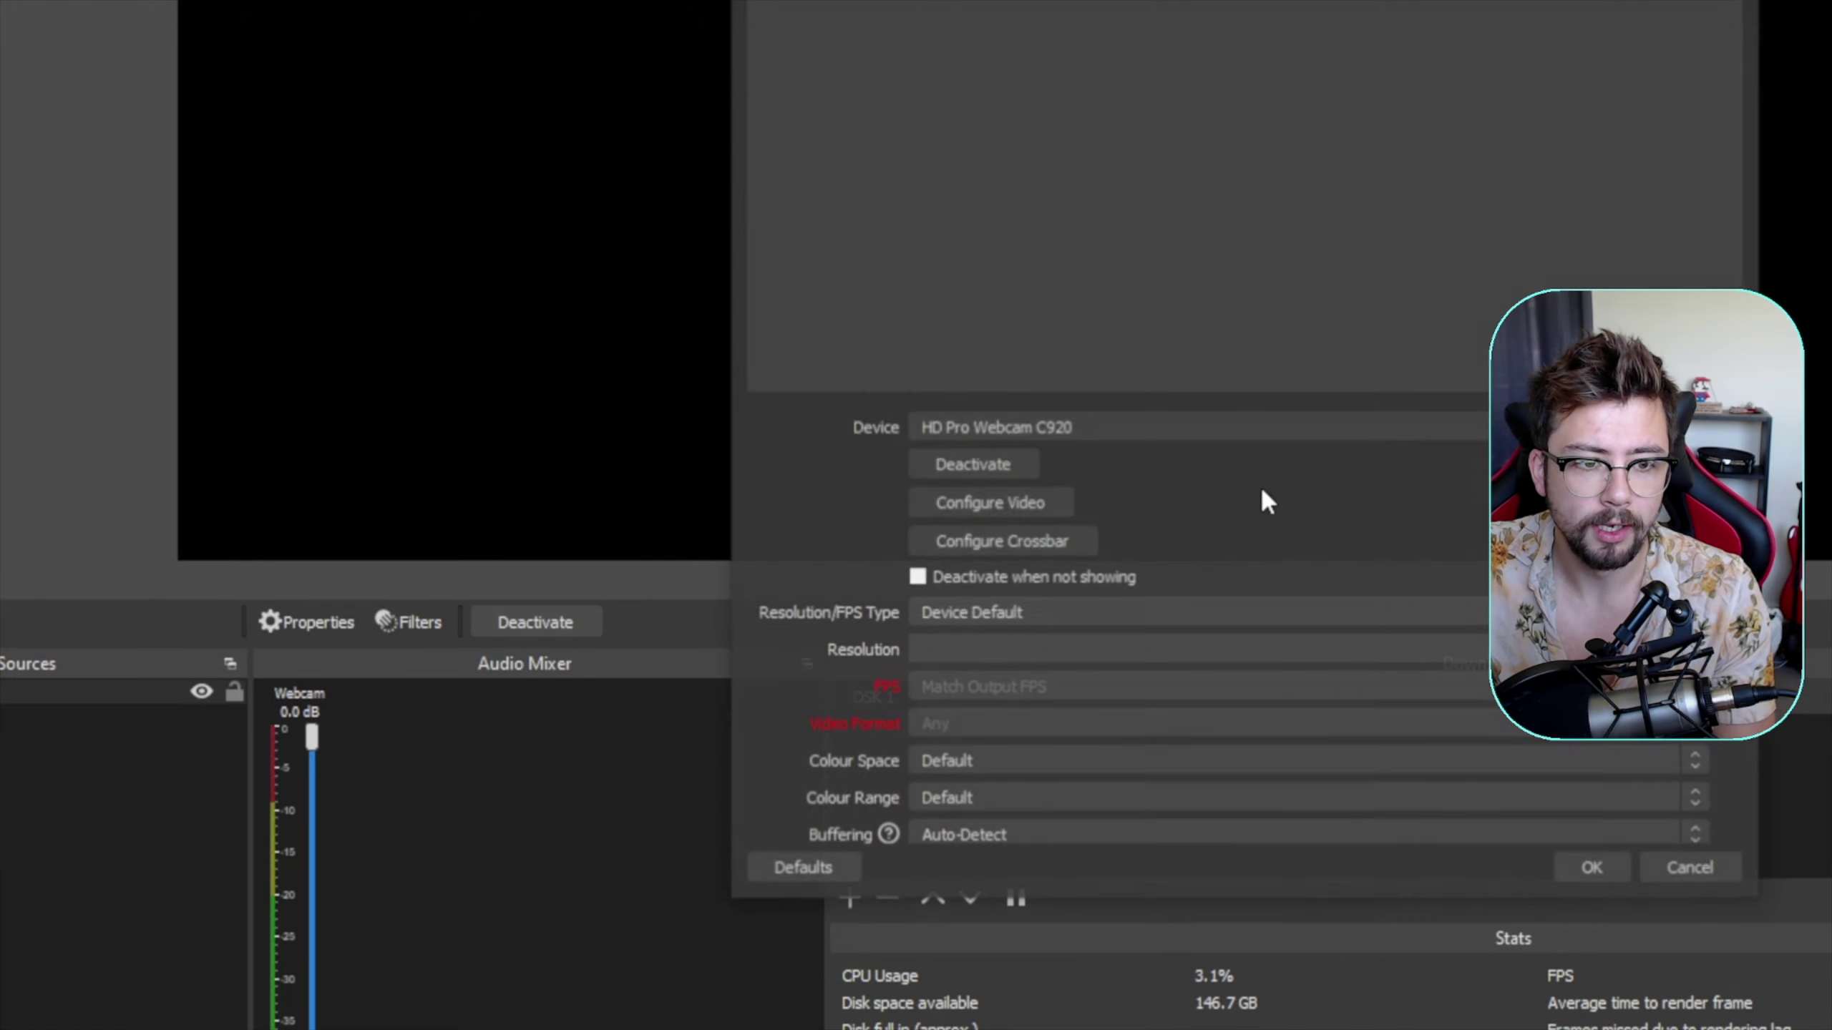
pyautogui.click(1136, 431)
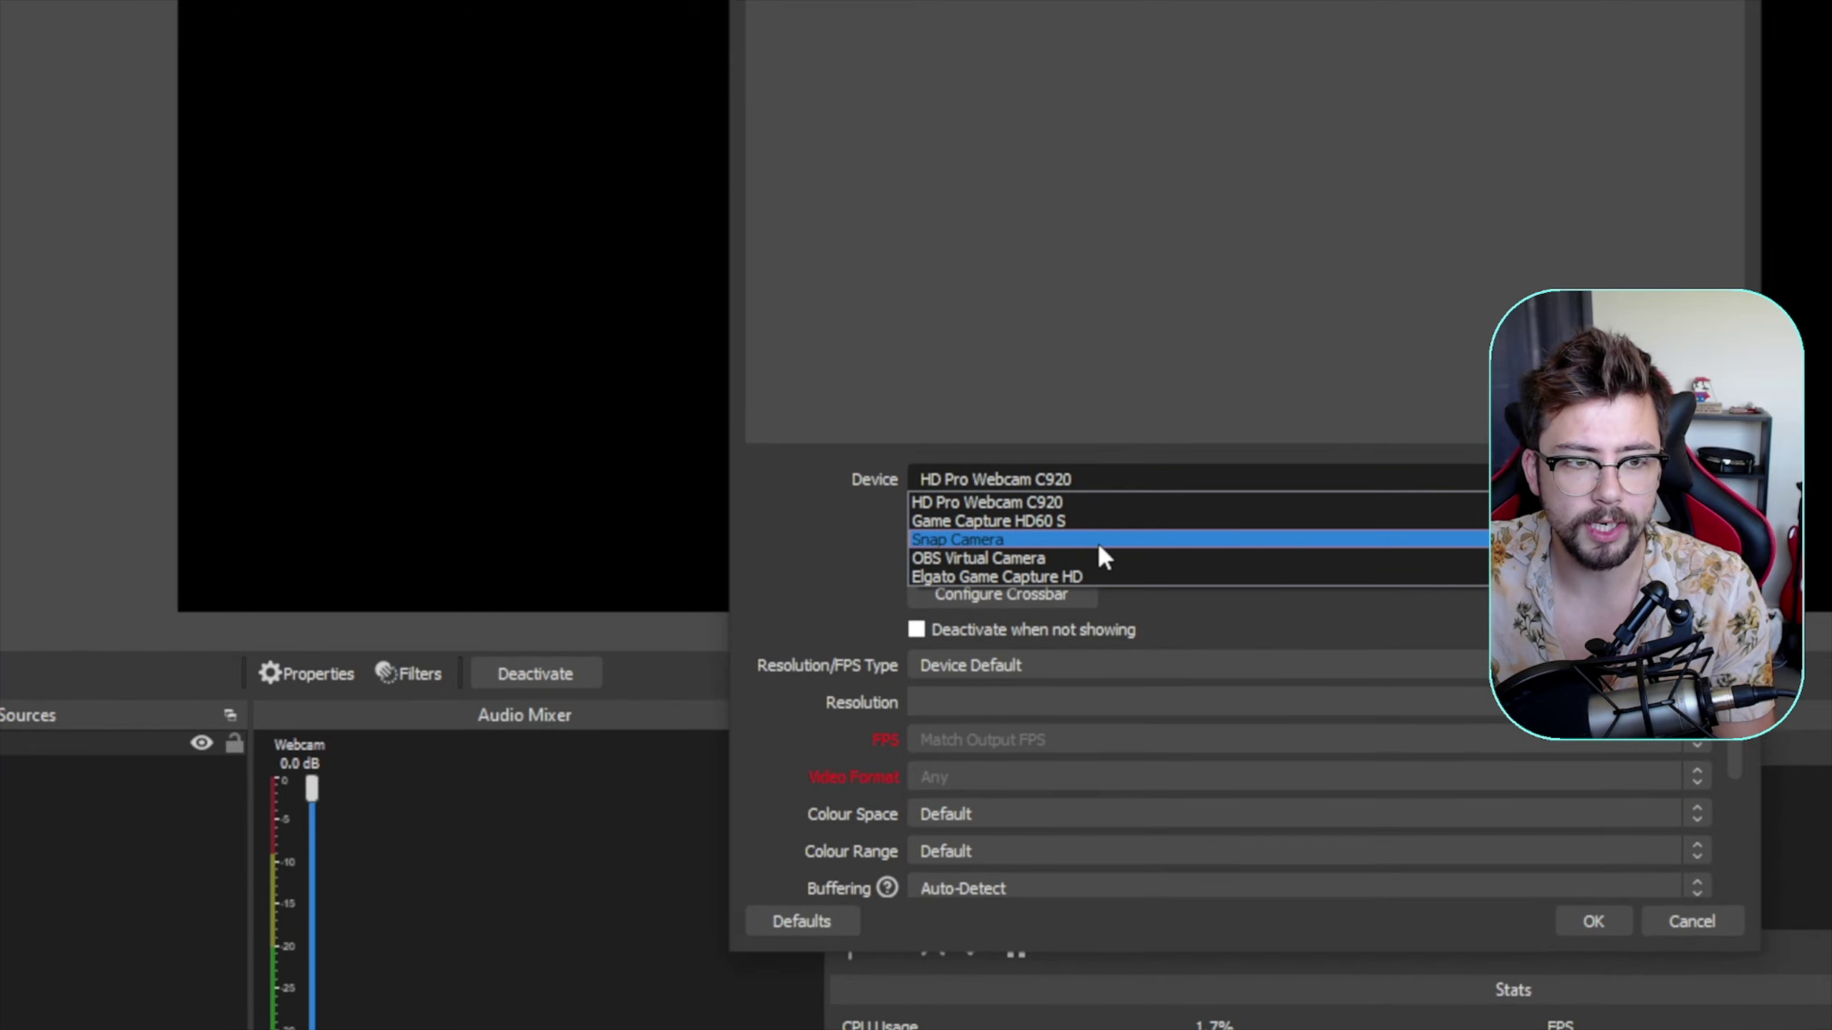
pyautogui.click(1097, 577)
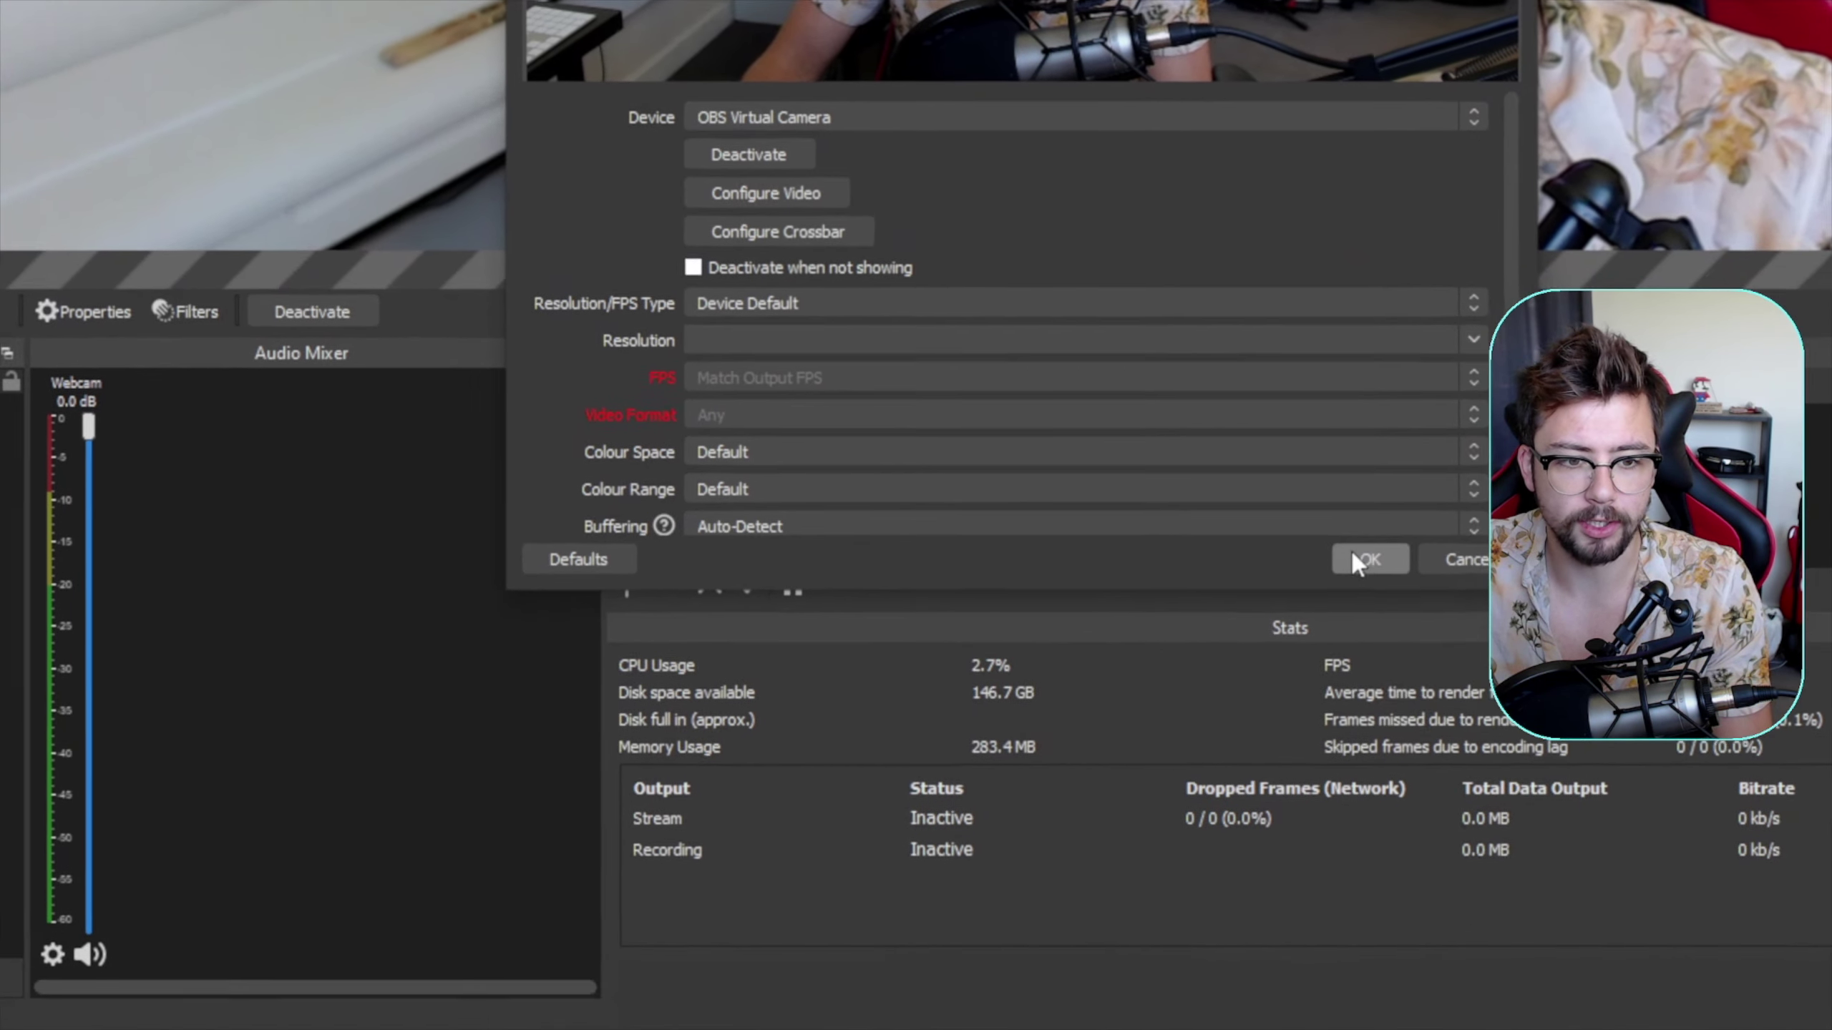
pyautogui.click(1593, 912)
# - Fit the Webcam source to the whole canvas, then show the Chat and blurred objects scene
pyautogui.press('space')
pyautogui.scroll(-5, 673, 344)
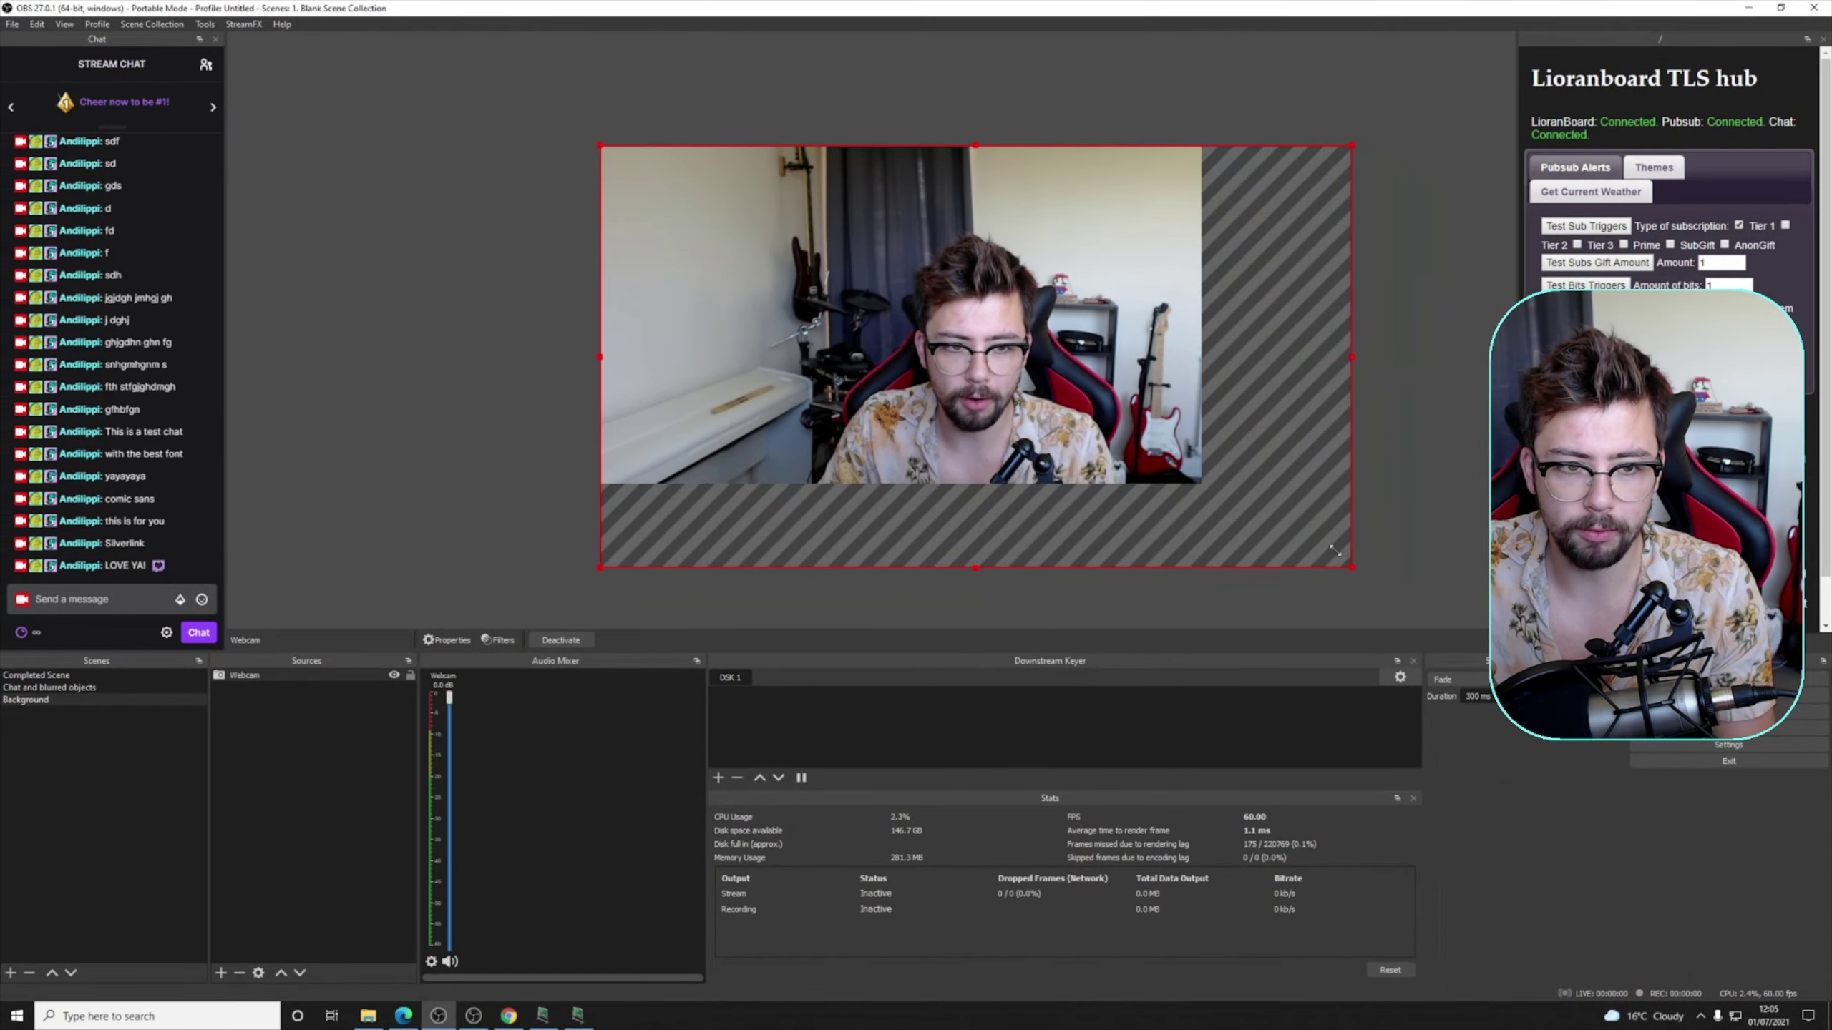
pyautogui.click(703, 531)
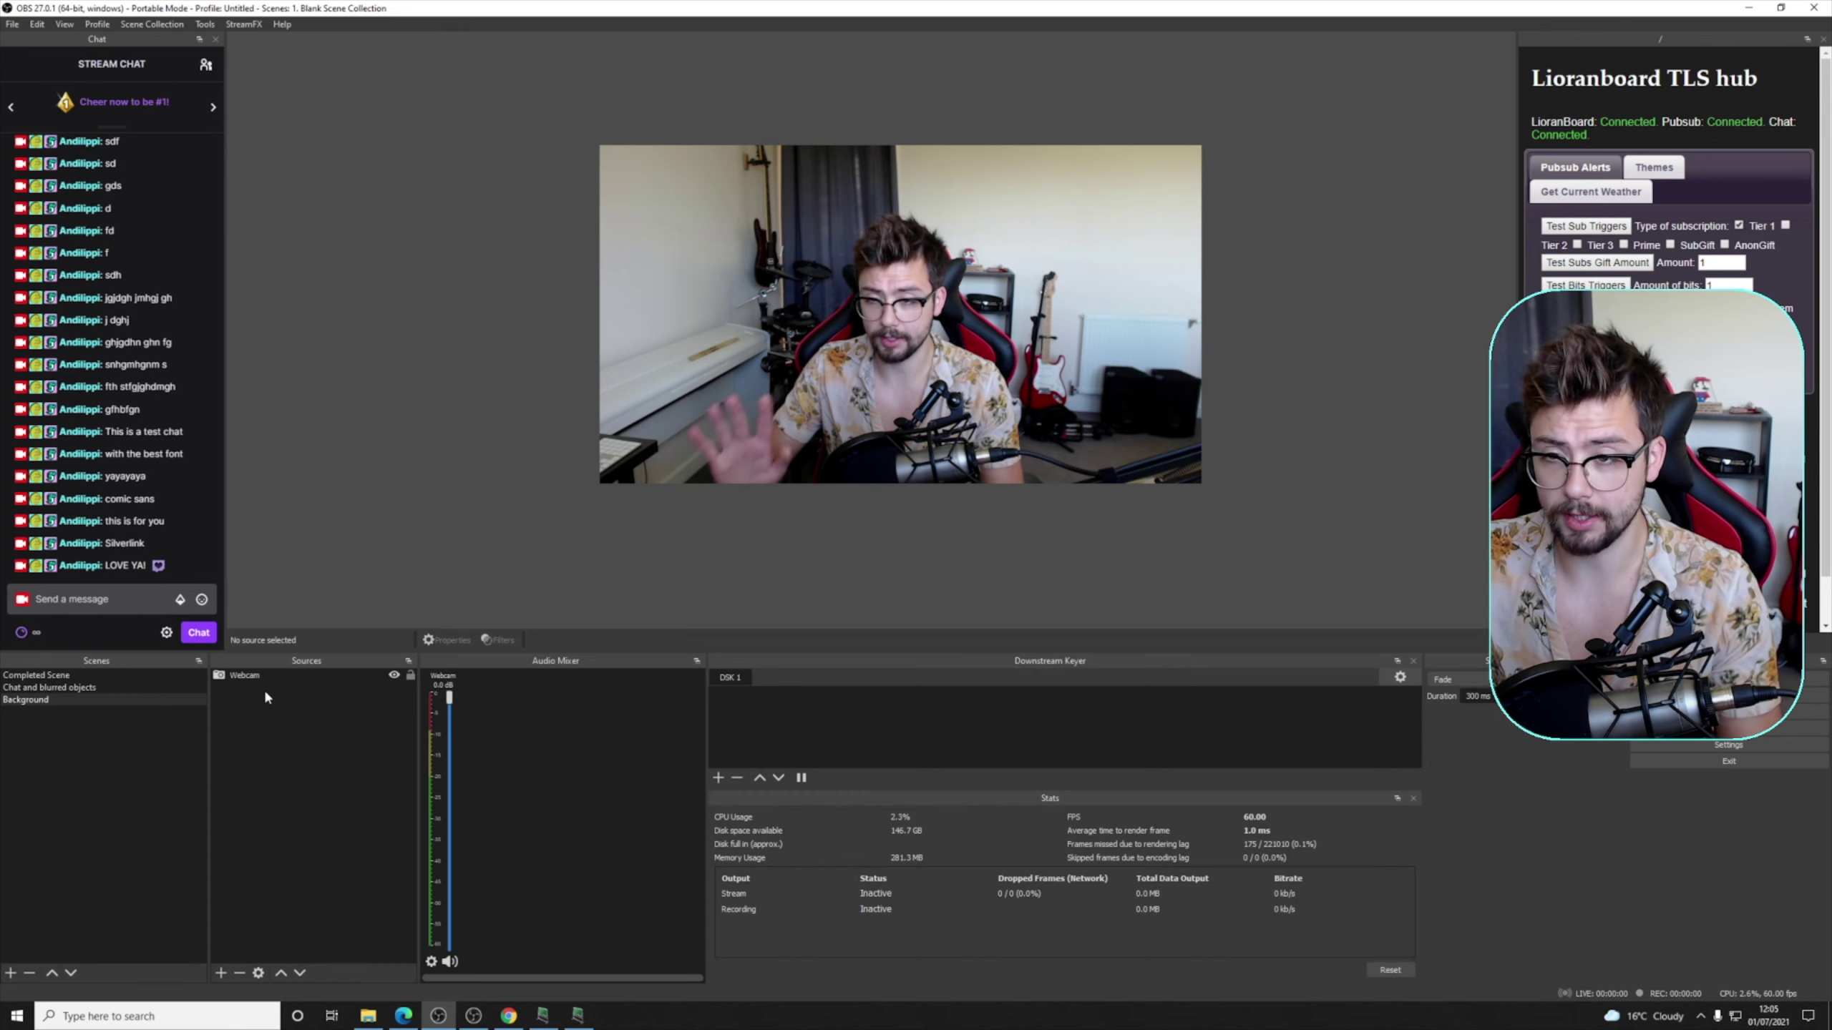
pyautogui.click(49, 689)
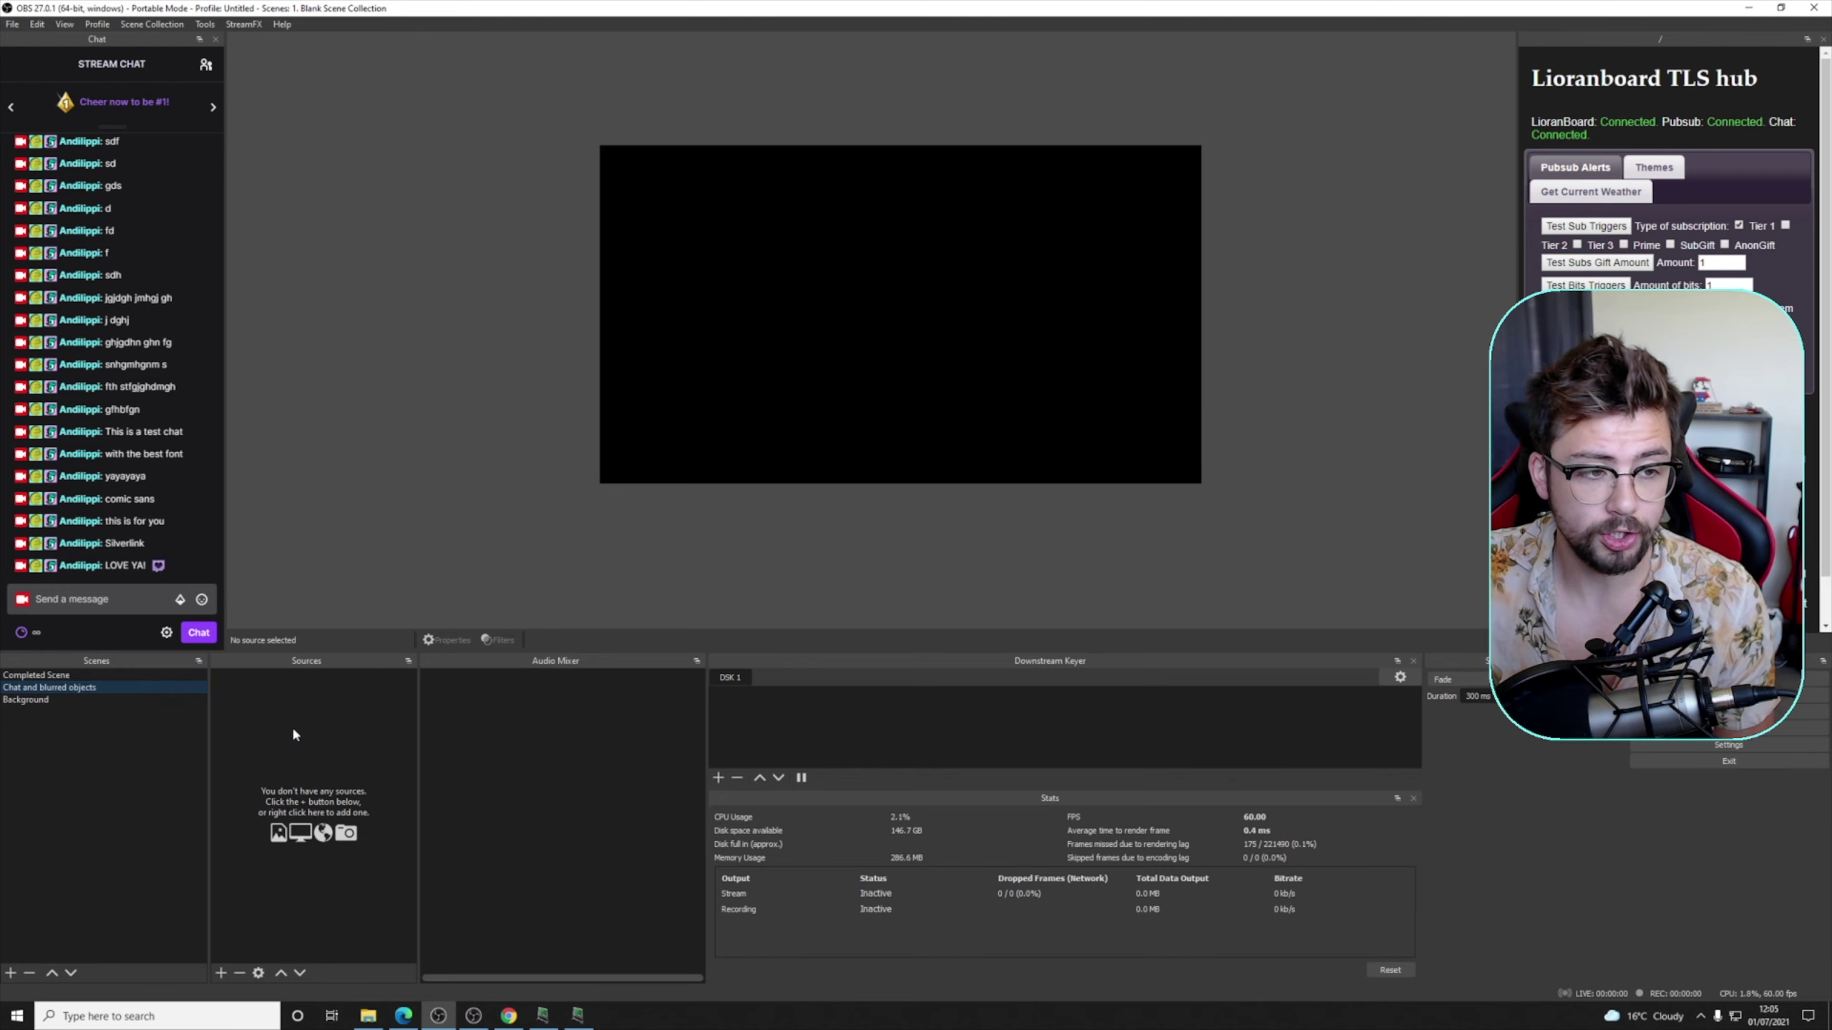
# - Copy the chat overlay link from the StreamElements editor in the browser and return to OBS
pyautogui.click(509, 1015)
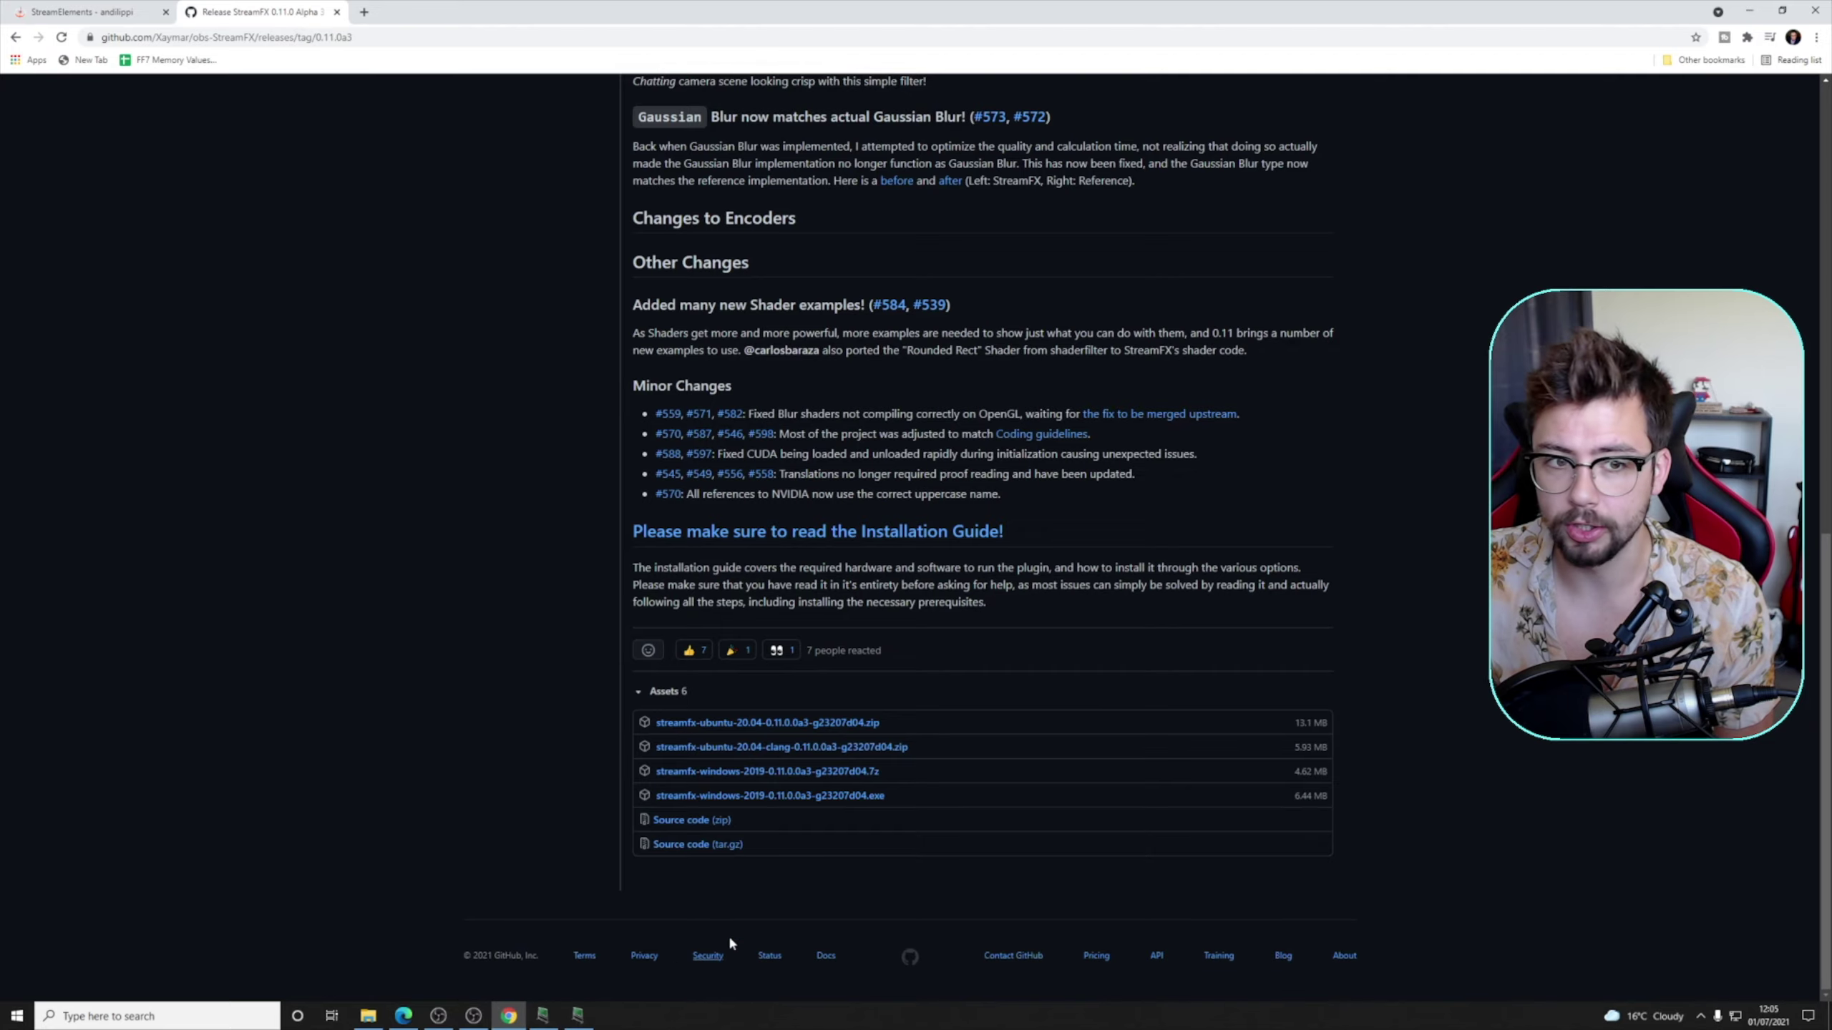
pyautogui.click(70, 15)
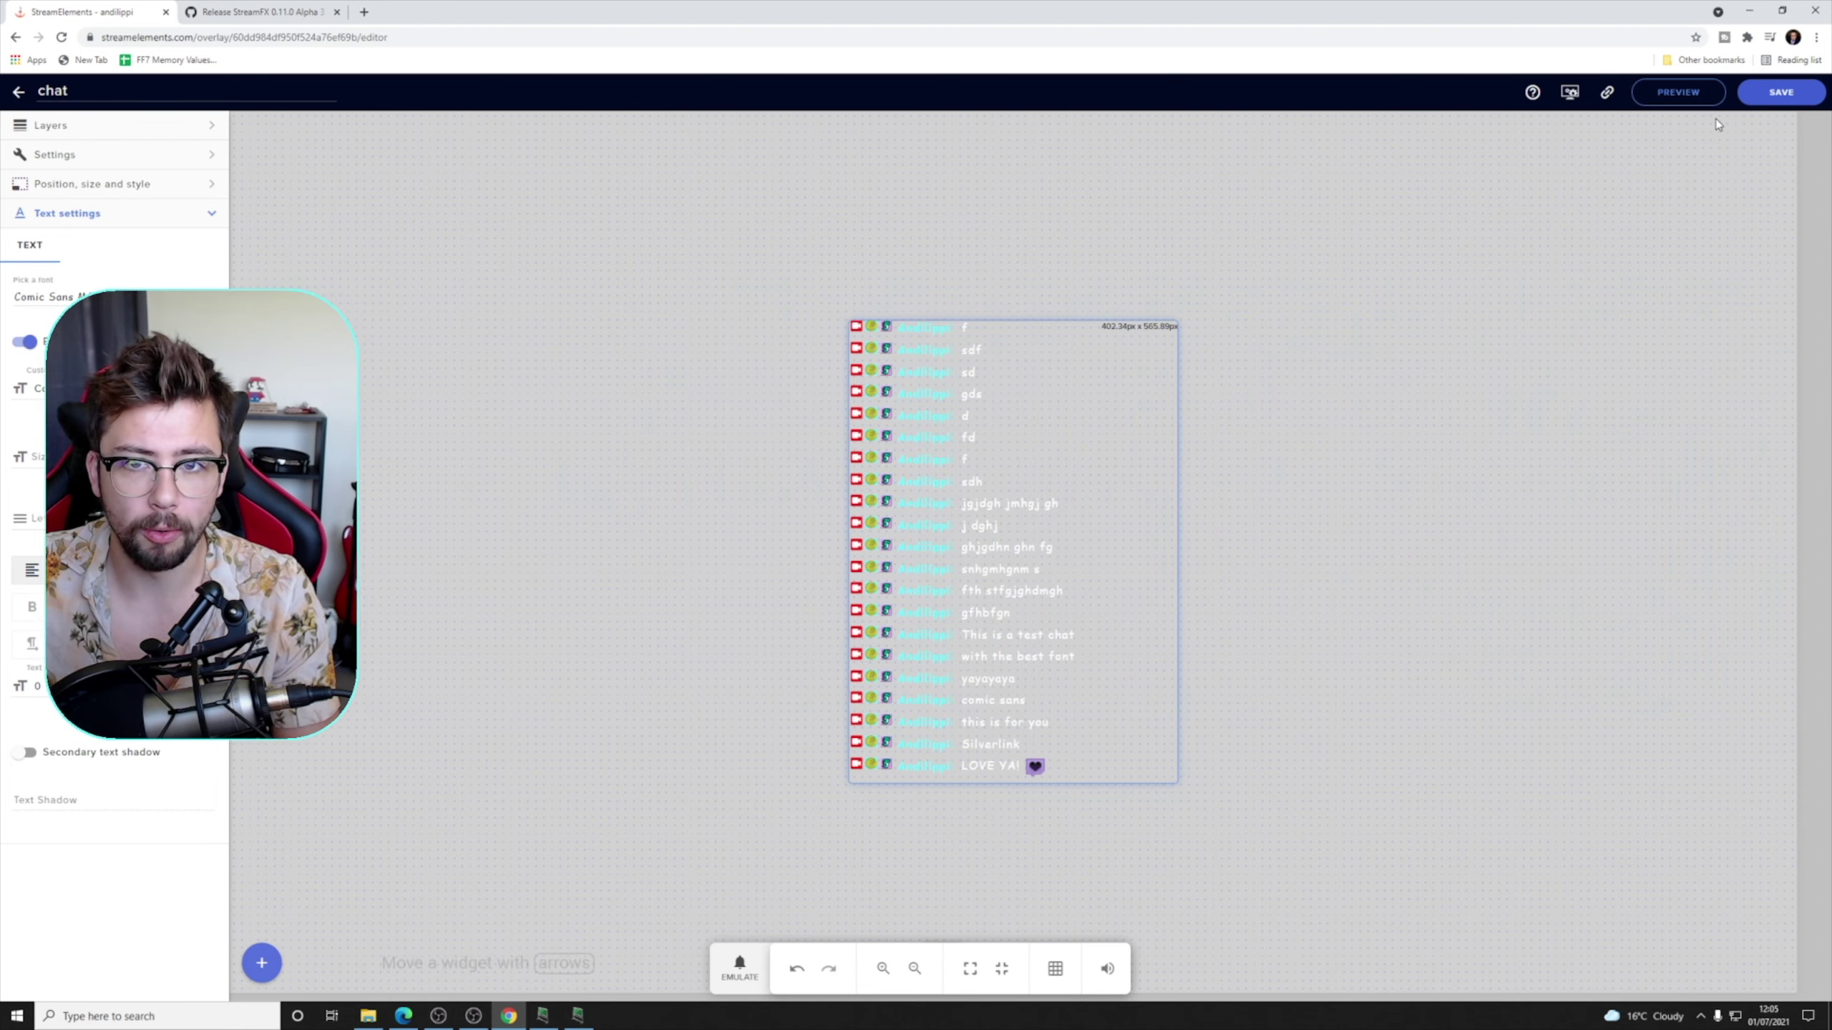
pyautogui.click(1604, 98)
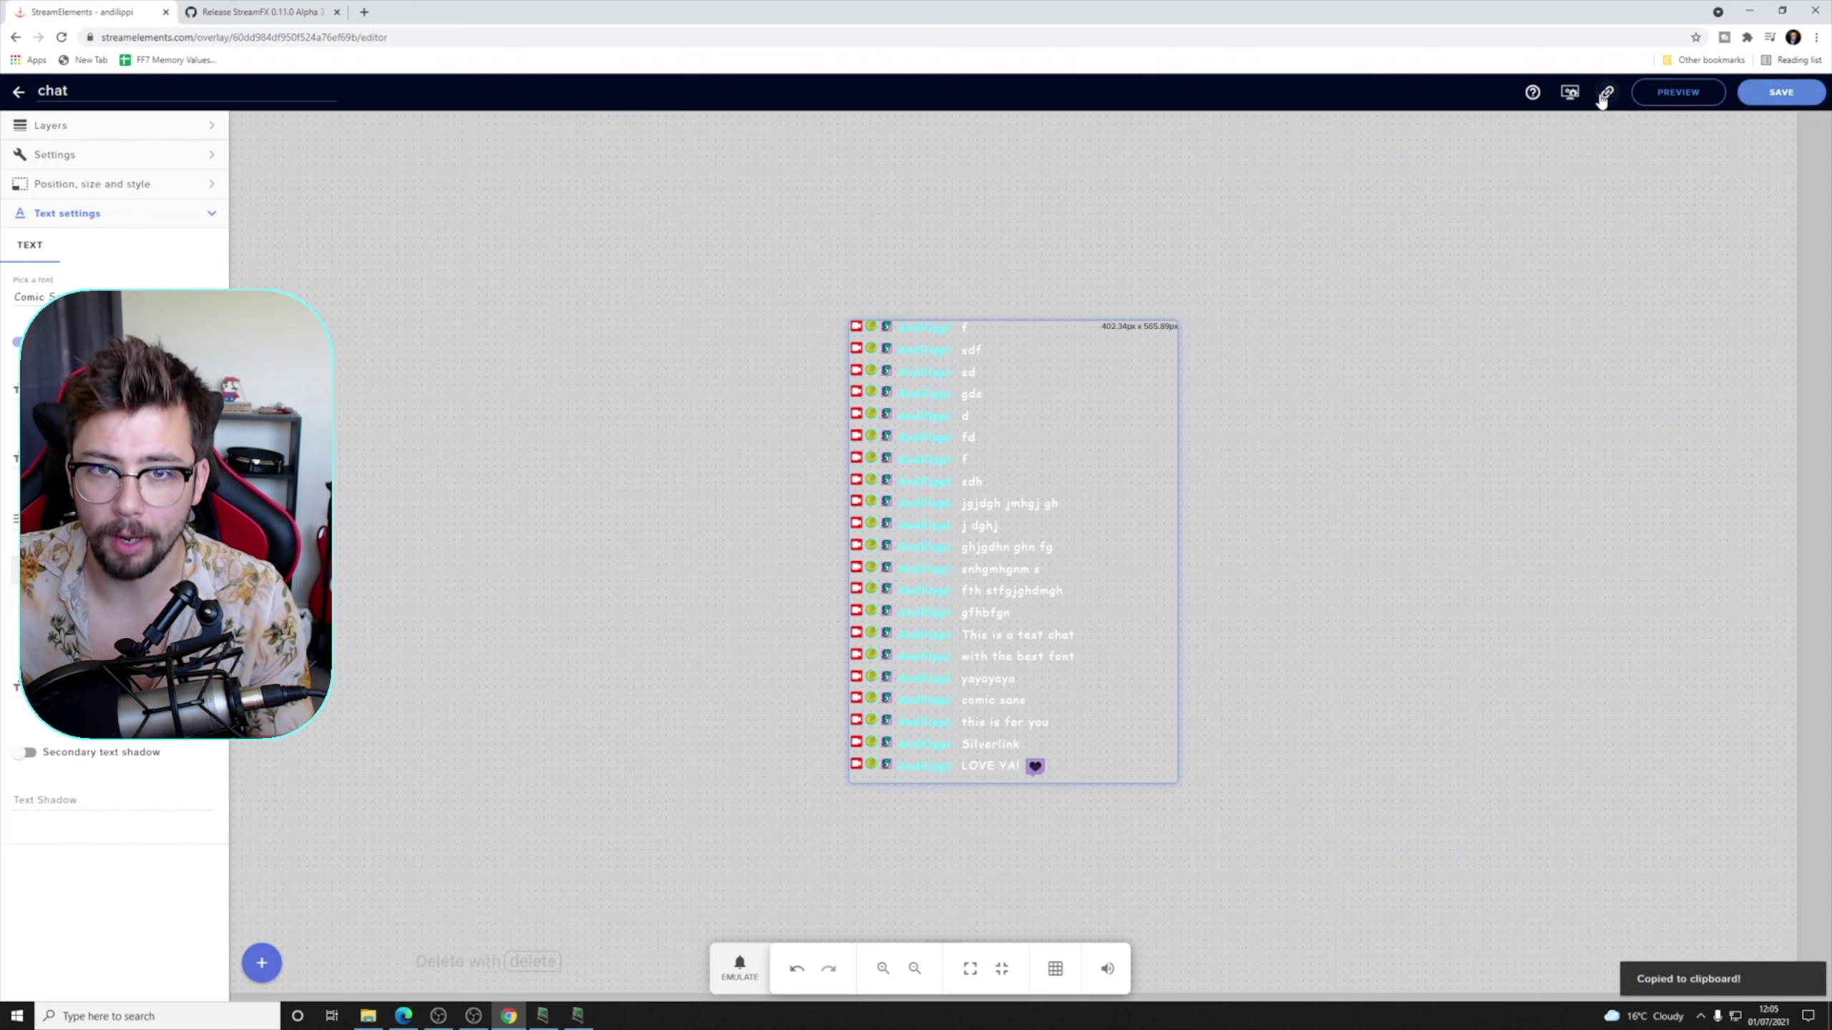
pyautogui.click(442, 1015)
# - Add a 'Chatbox' browser source with the pasted overlay URL, sized 1920×1080
pyautogui.rightClick(277, 711)
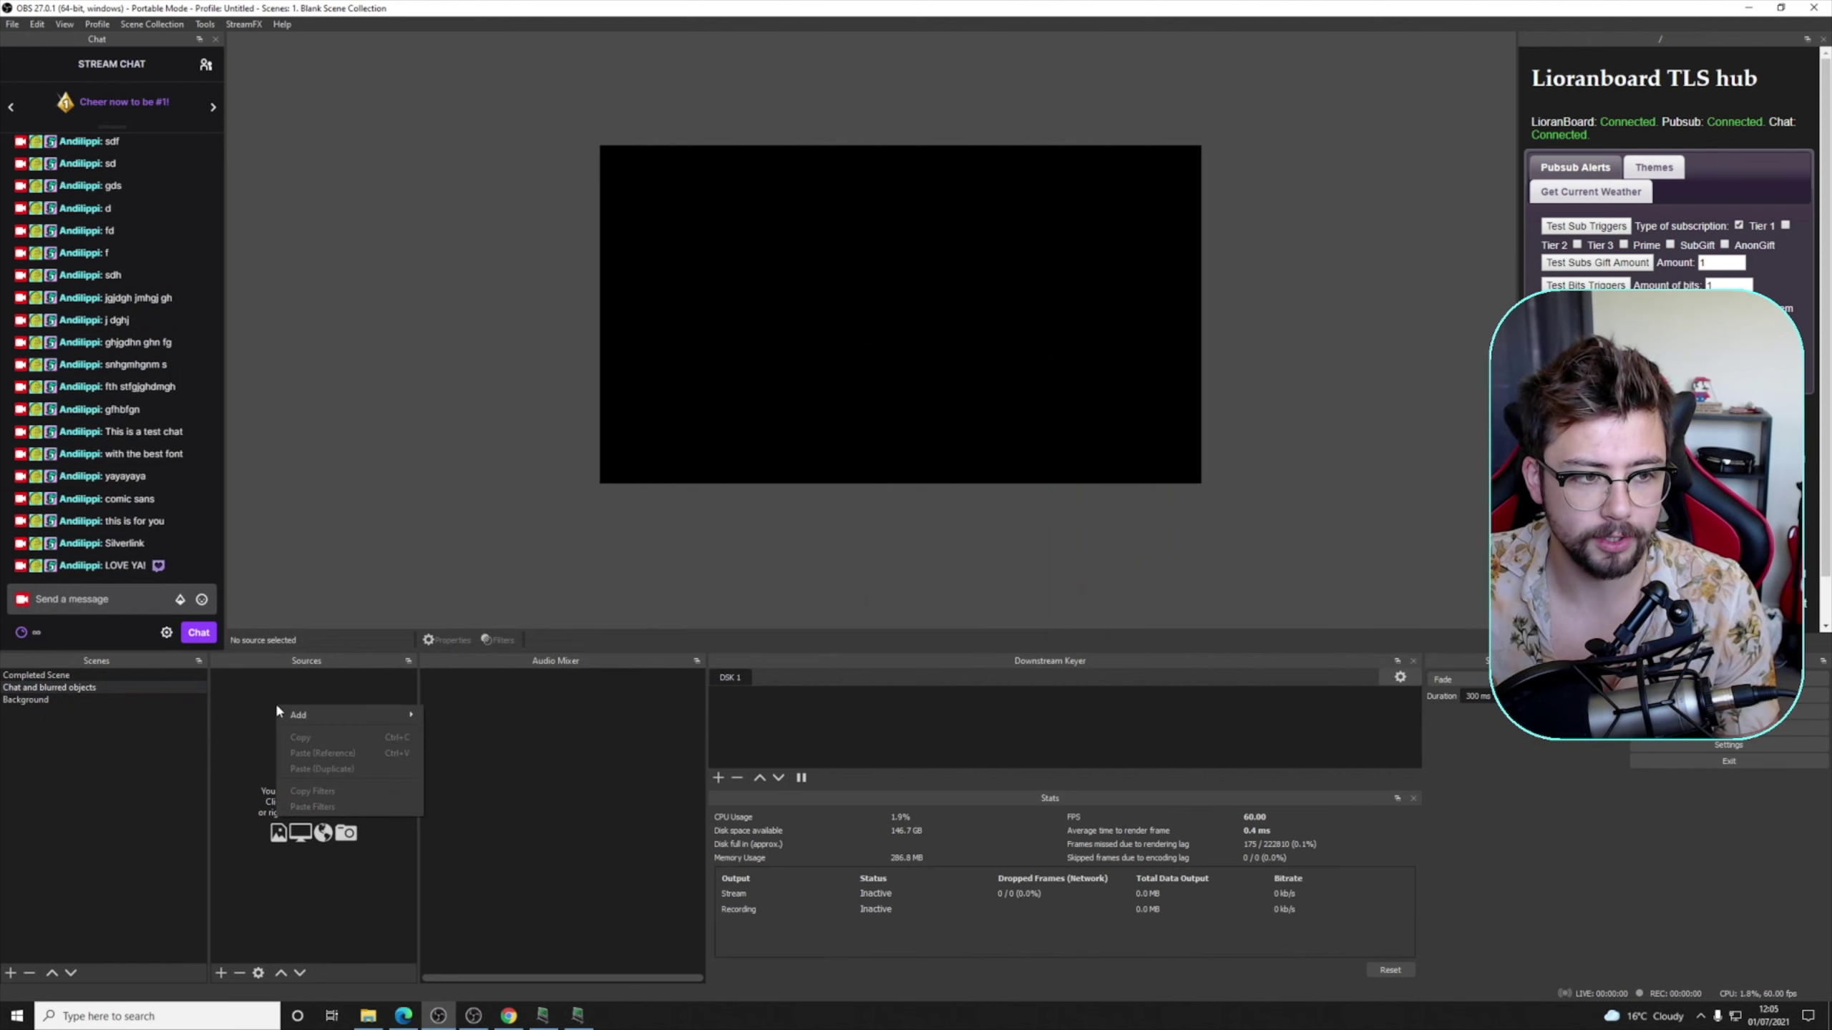
pyautogui.moveTo(317, 715)
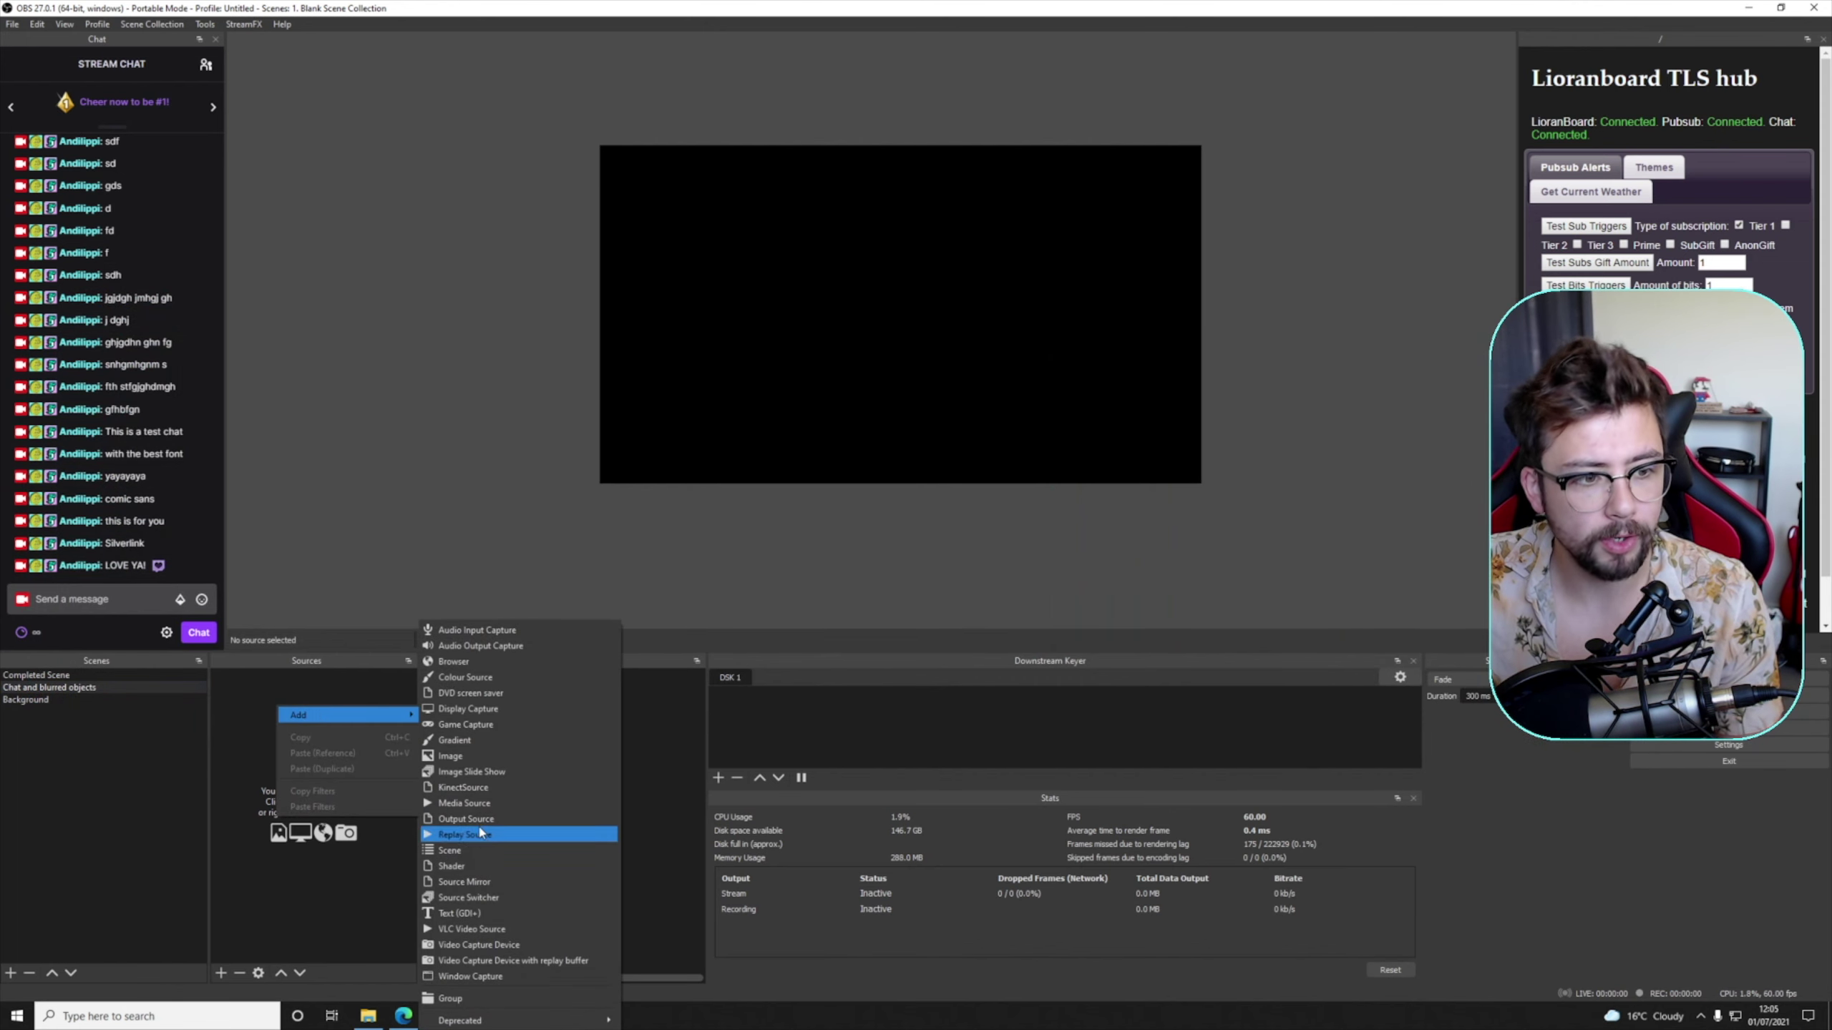
pyautogui.click(465, 661)
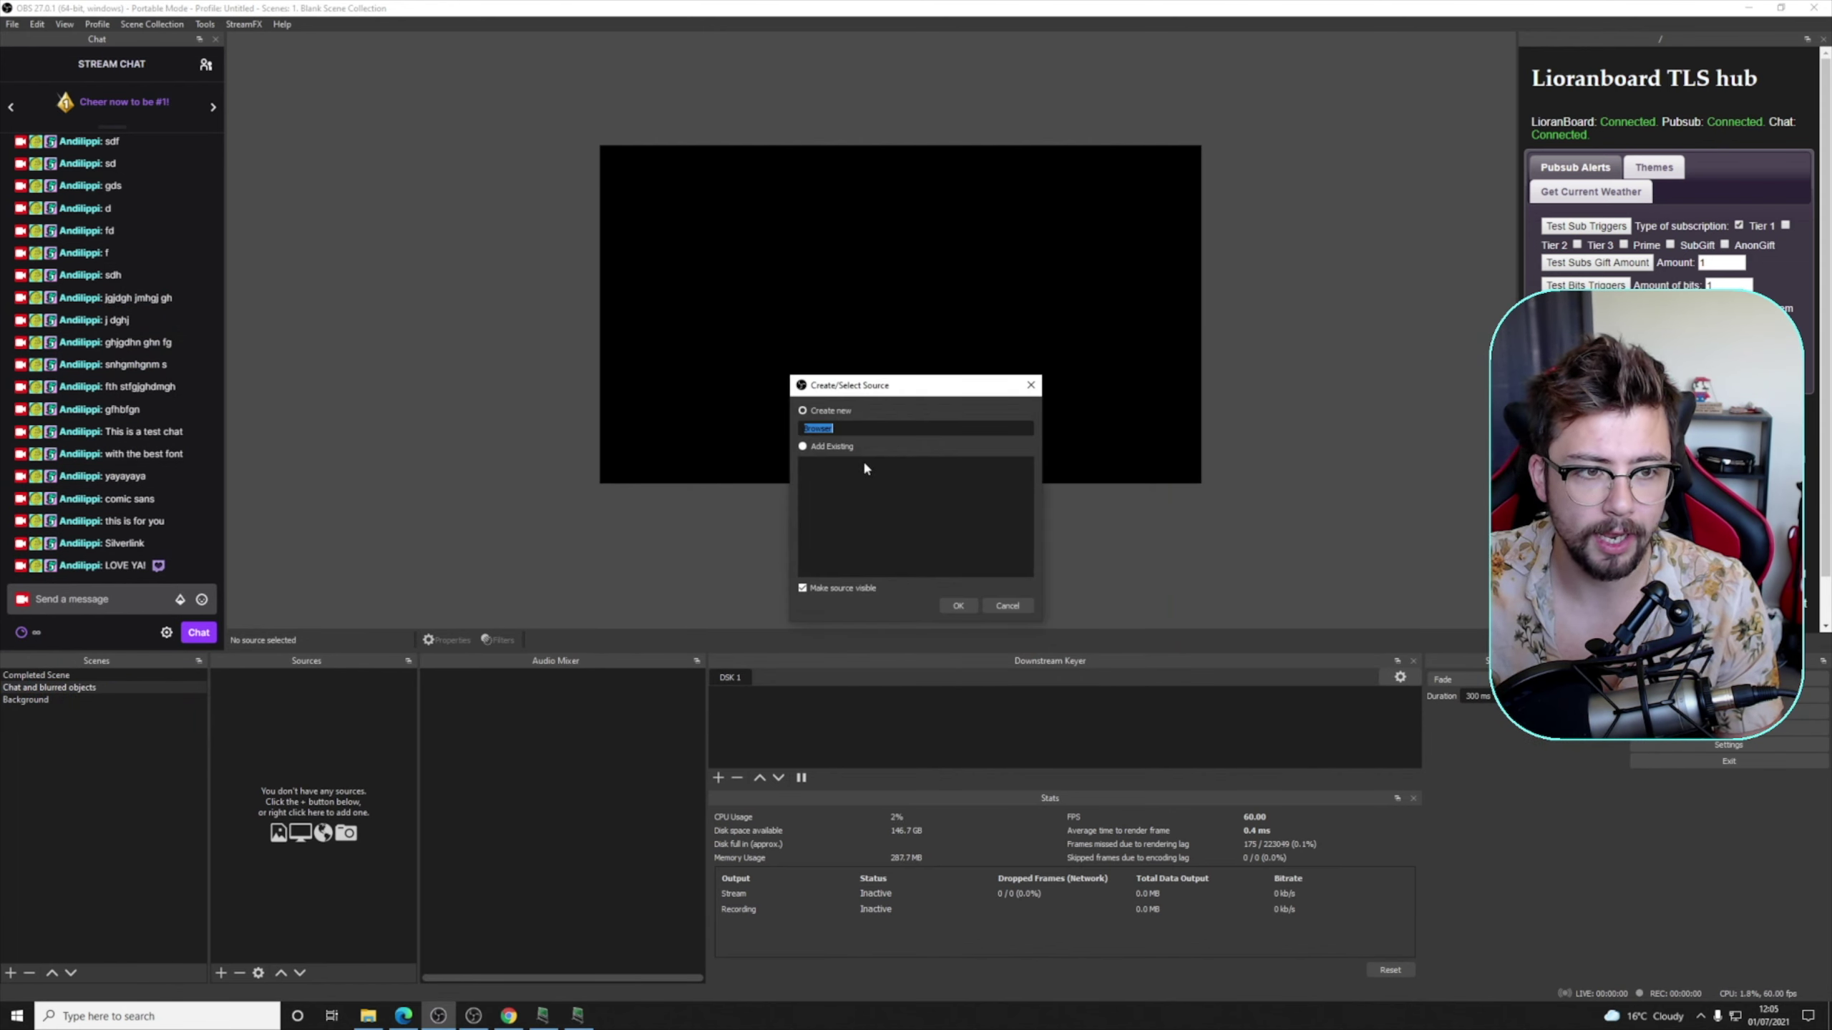
pyautogui.write('Chatbox')
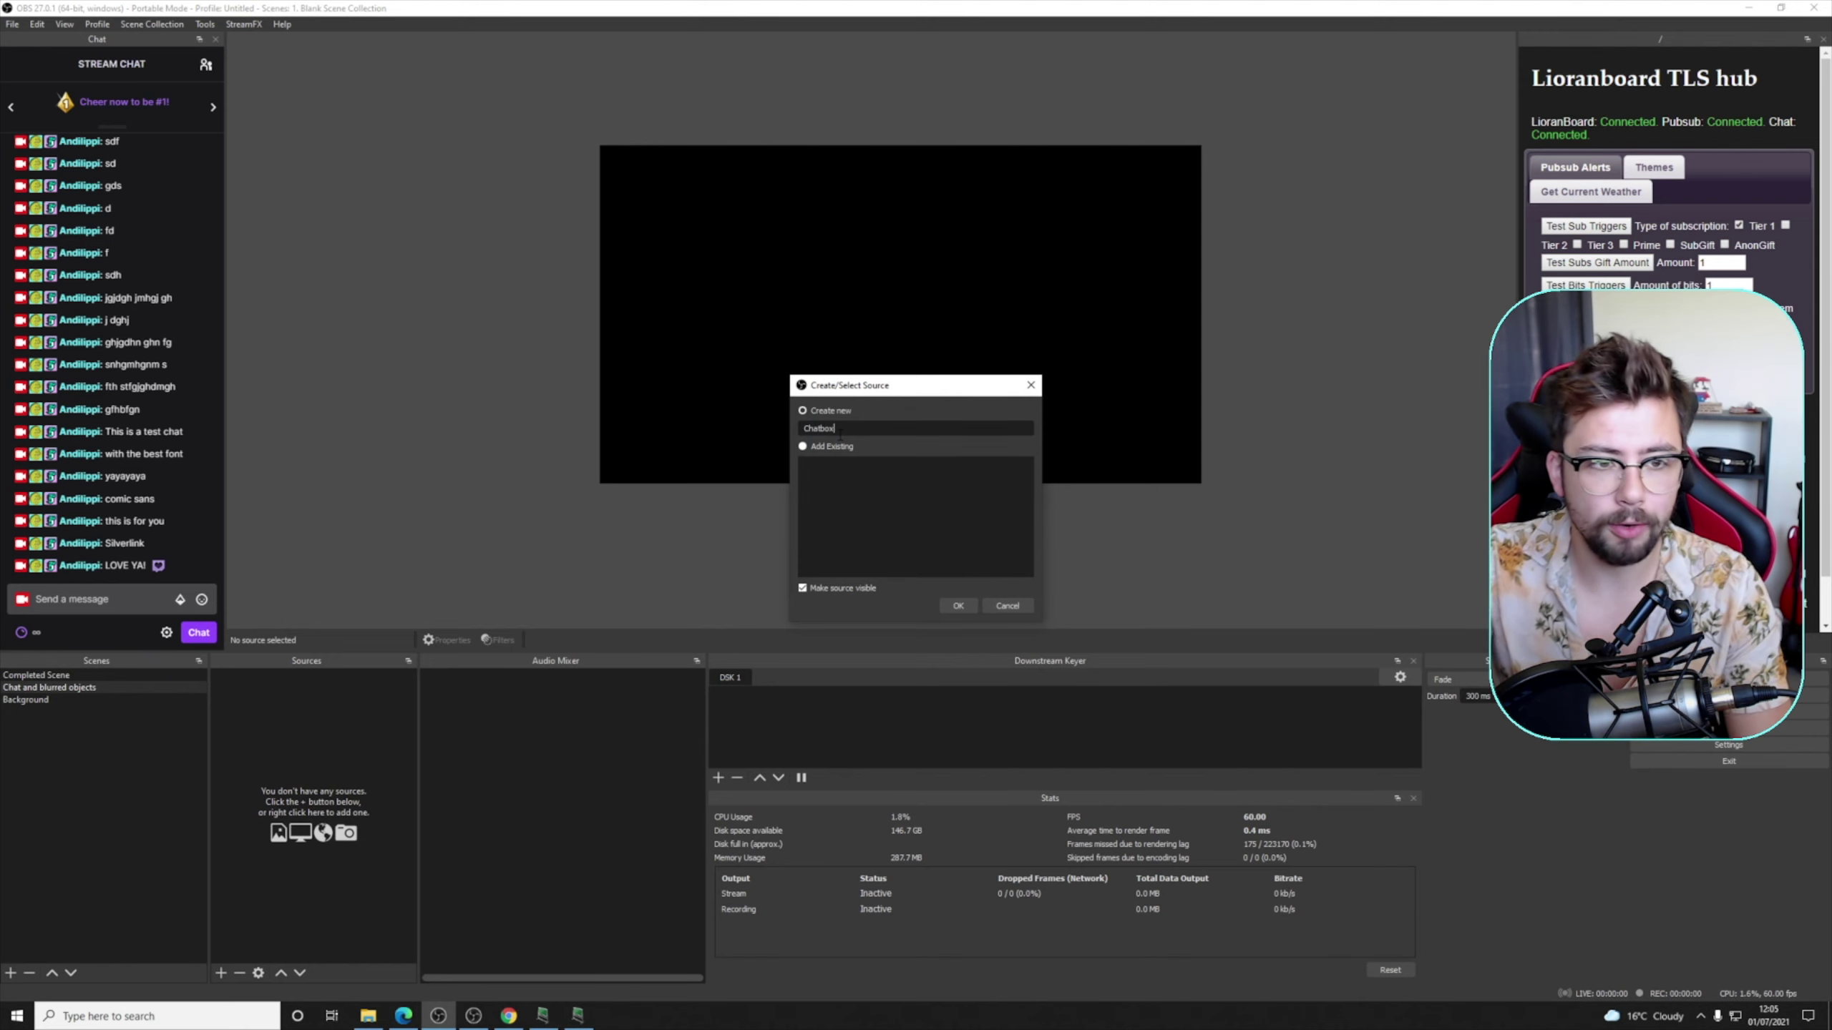
pyautogui.press('Return')
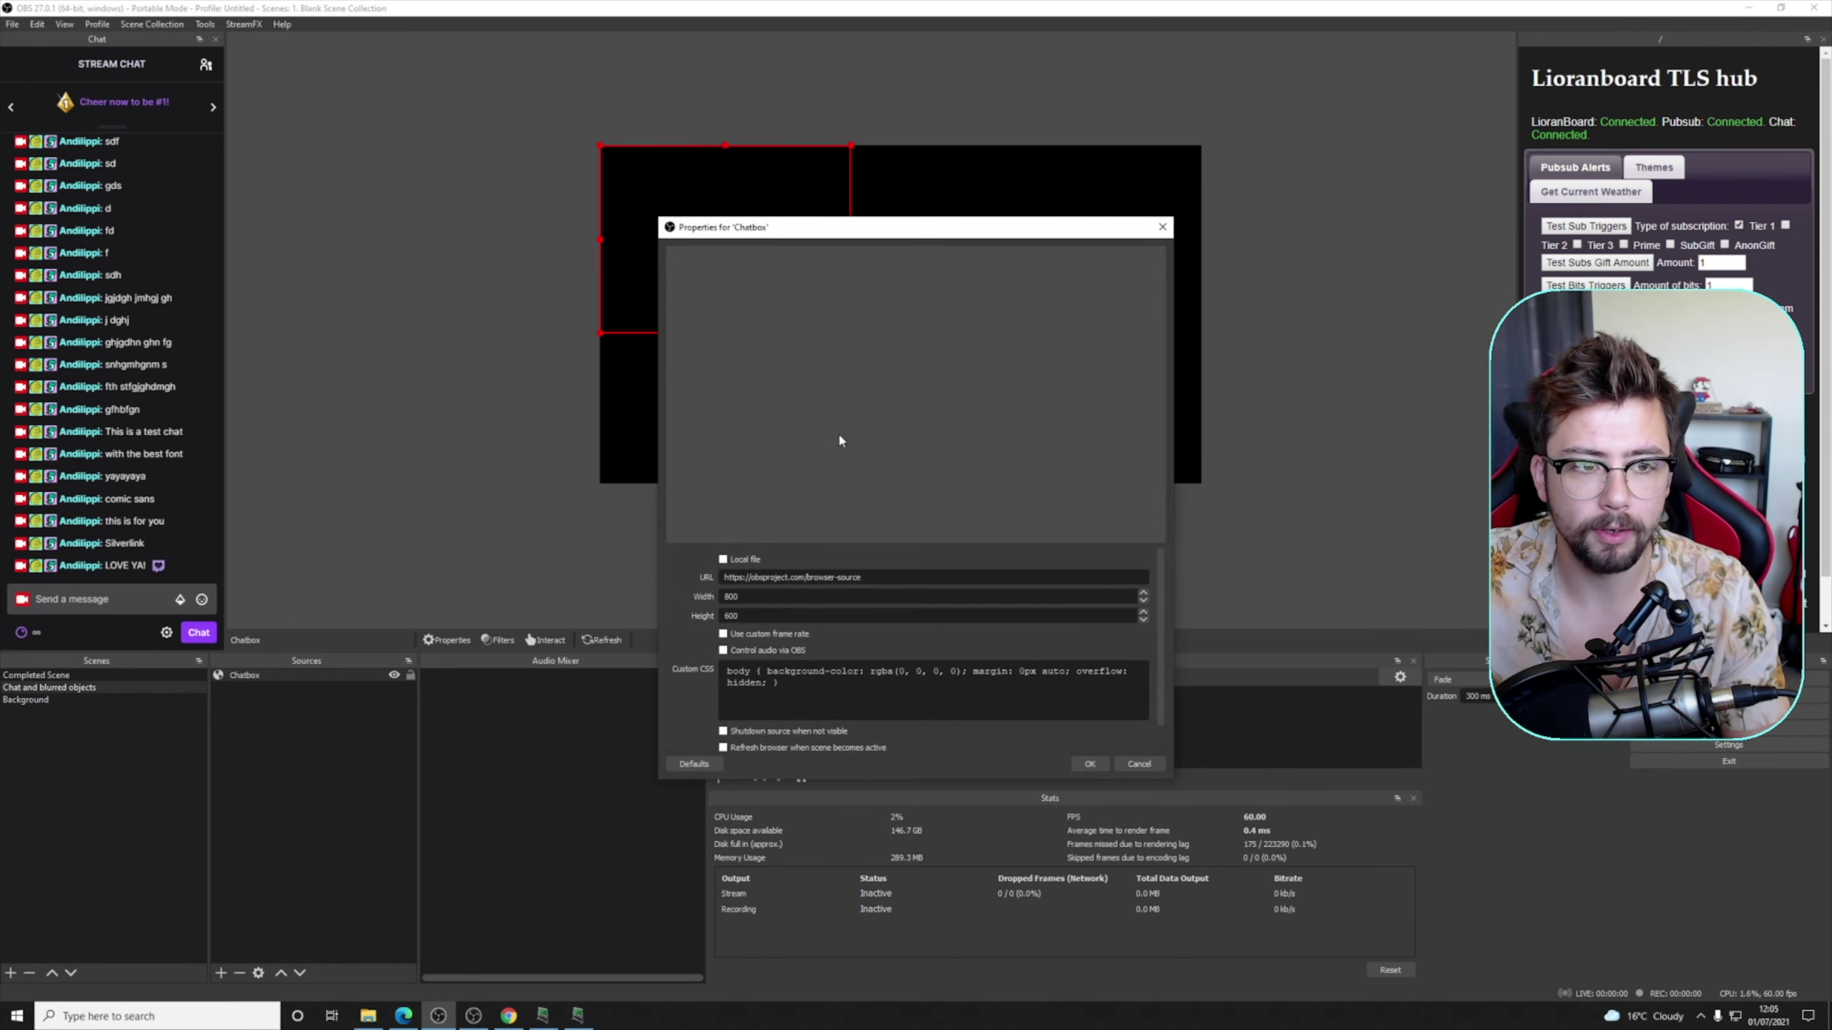
pyautogui.moveTo(873, 575); pyautogui.dragTo(652, 585)
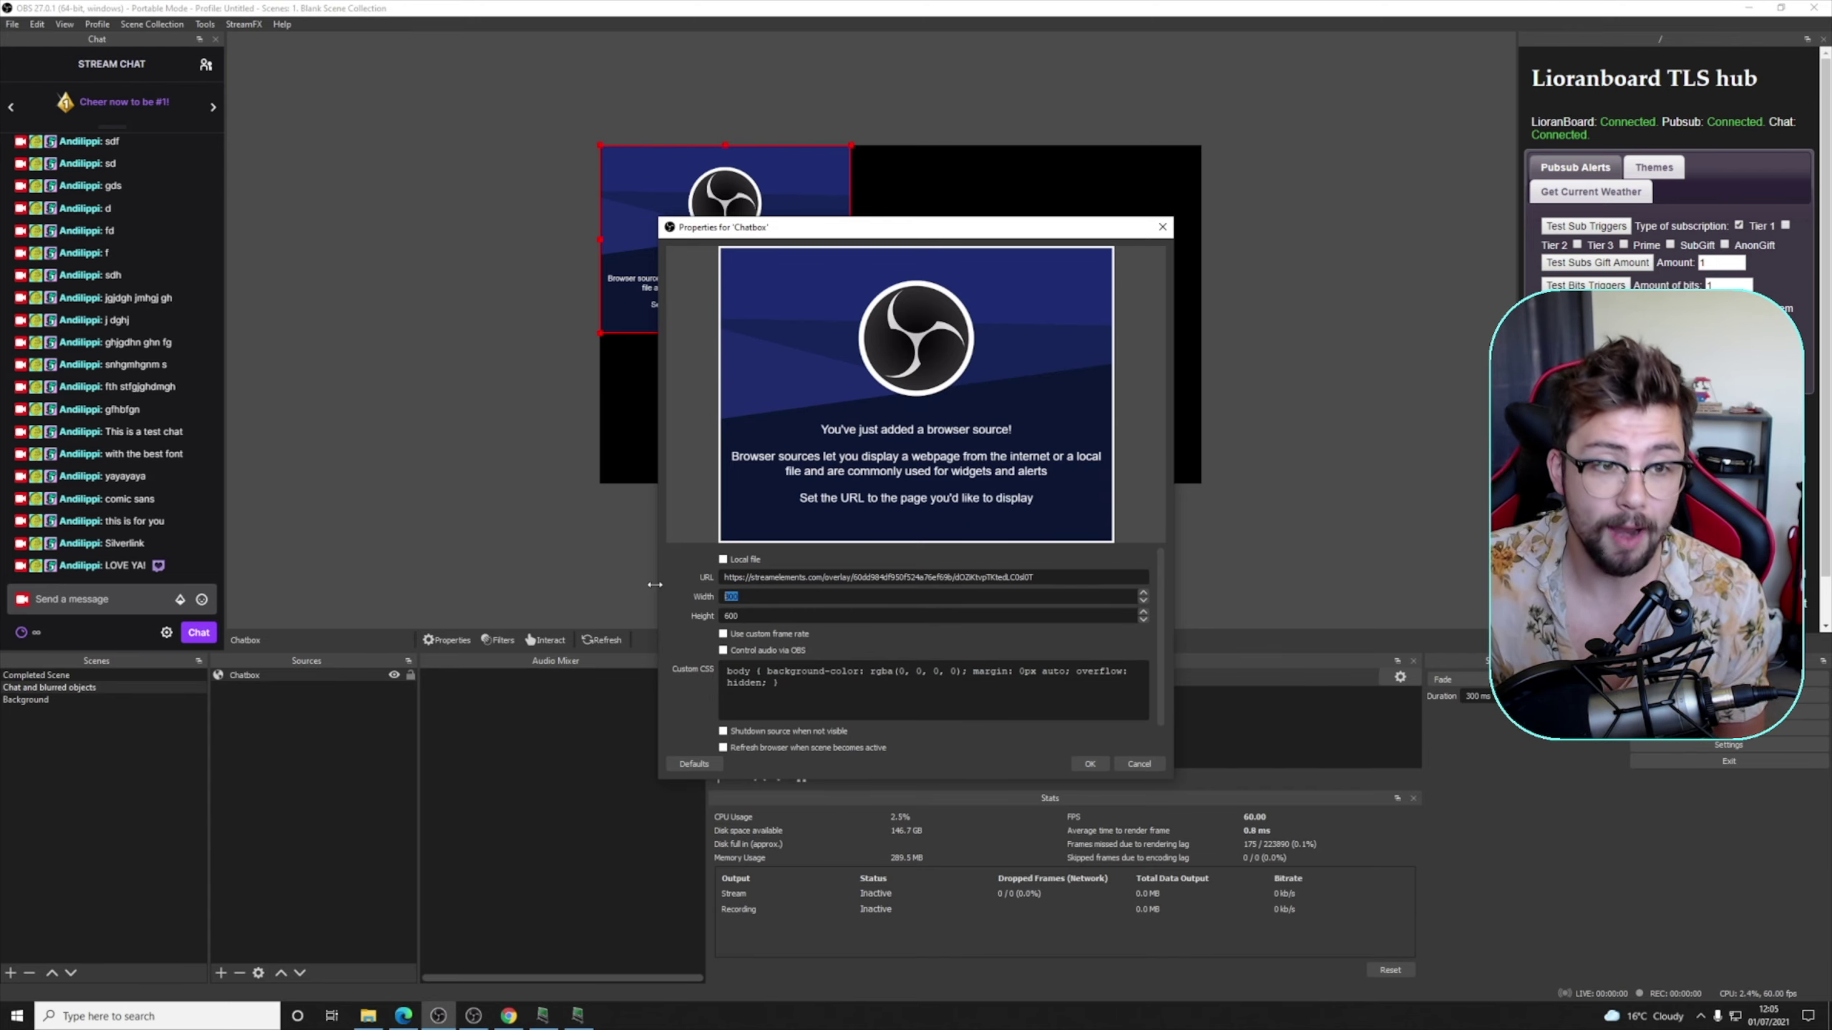
pyautogui.write('1920')
pyautogui.press('Tab')
pyautogui.write('108')
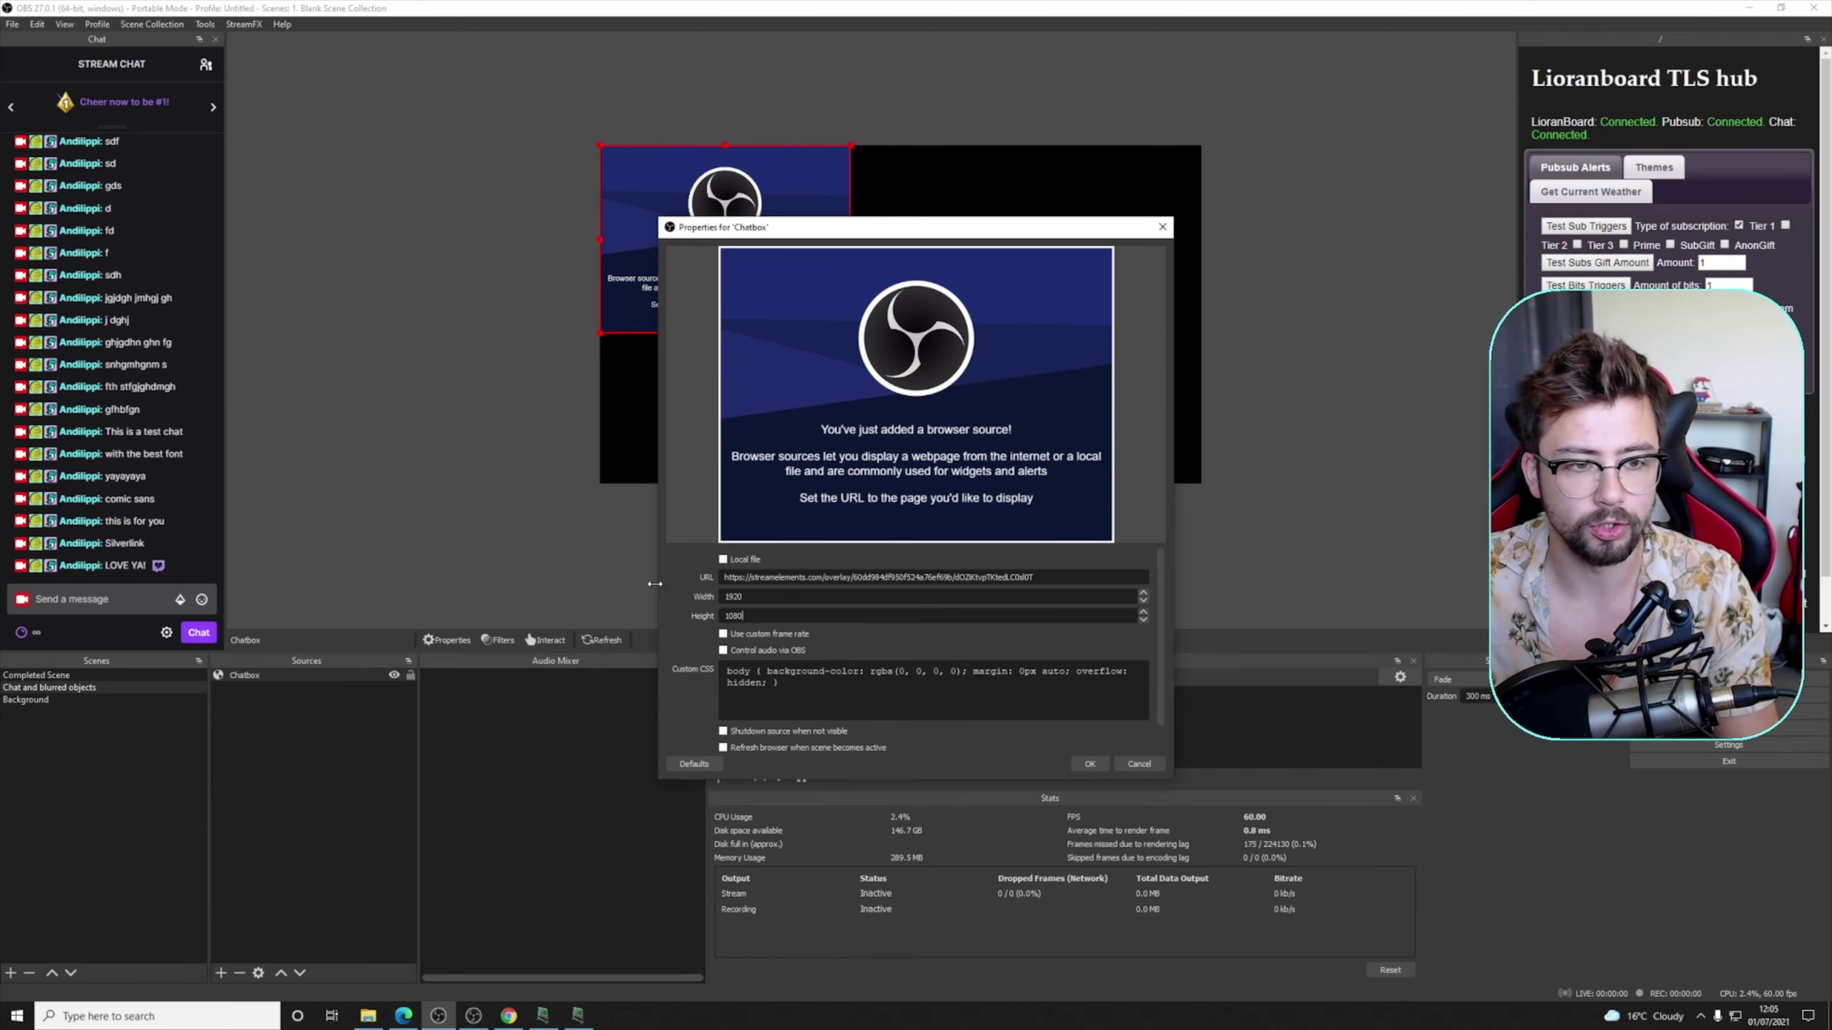
pyautogui.click(1088, 759)
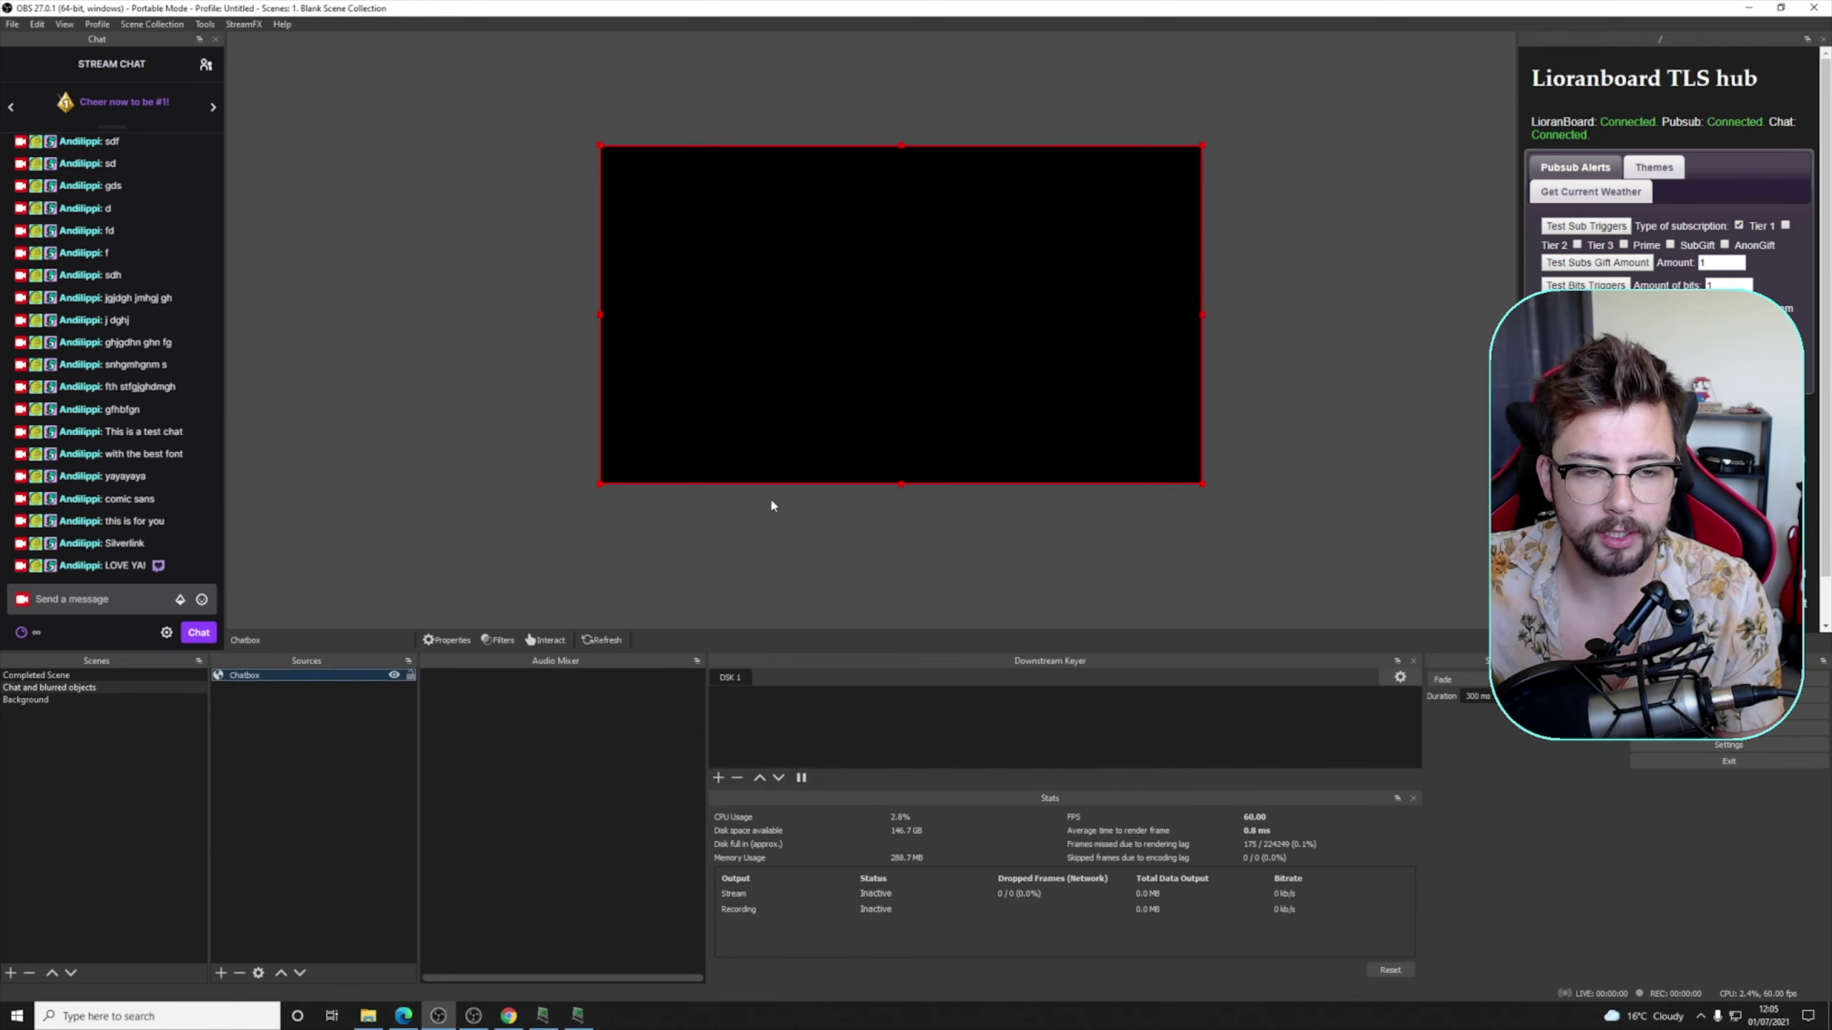
# - Send several test messages in the stream chat to check they appear on the canvas
pyautogui.click(118, 601)
pyautogui.write('g jfd gfd')
pyautogui.press('Return')
pyautogui.write('gdf gjdfsj gsdf')
pyautogui.press('Return')
pyautogui.write('gjsdf gjdf')
pyautogui.press('Return')
pyautogui.write('gjdf')
pyautogui.press('Return')
pyautogui.write('g jdsa fj dg j')
pyautogui.press('Return')
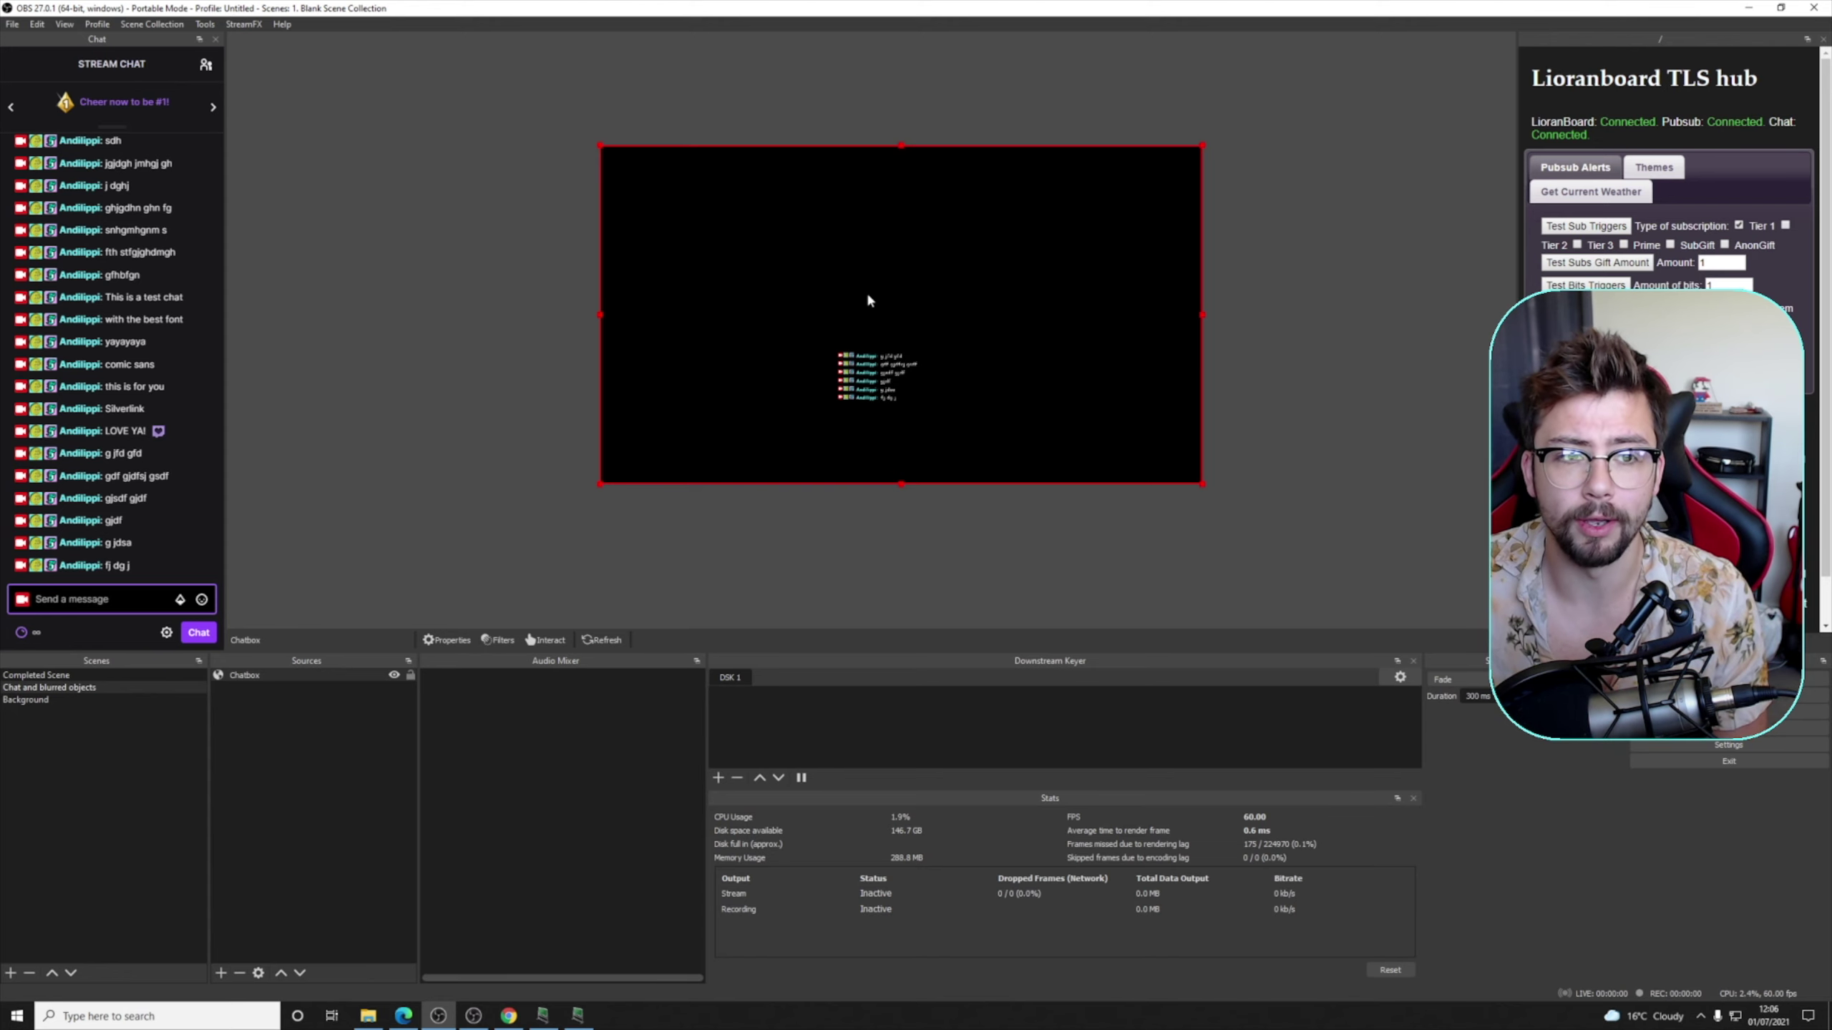
pyautogui.write('fdgdf g')
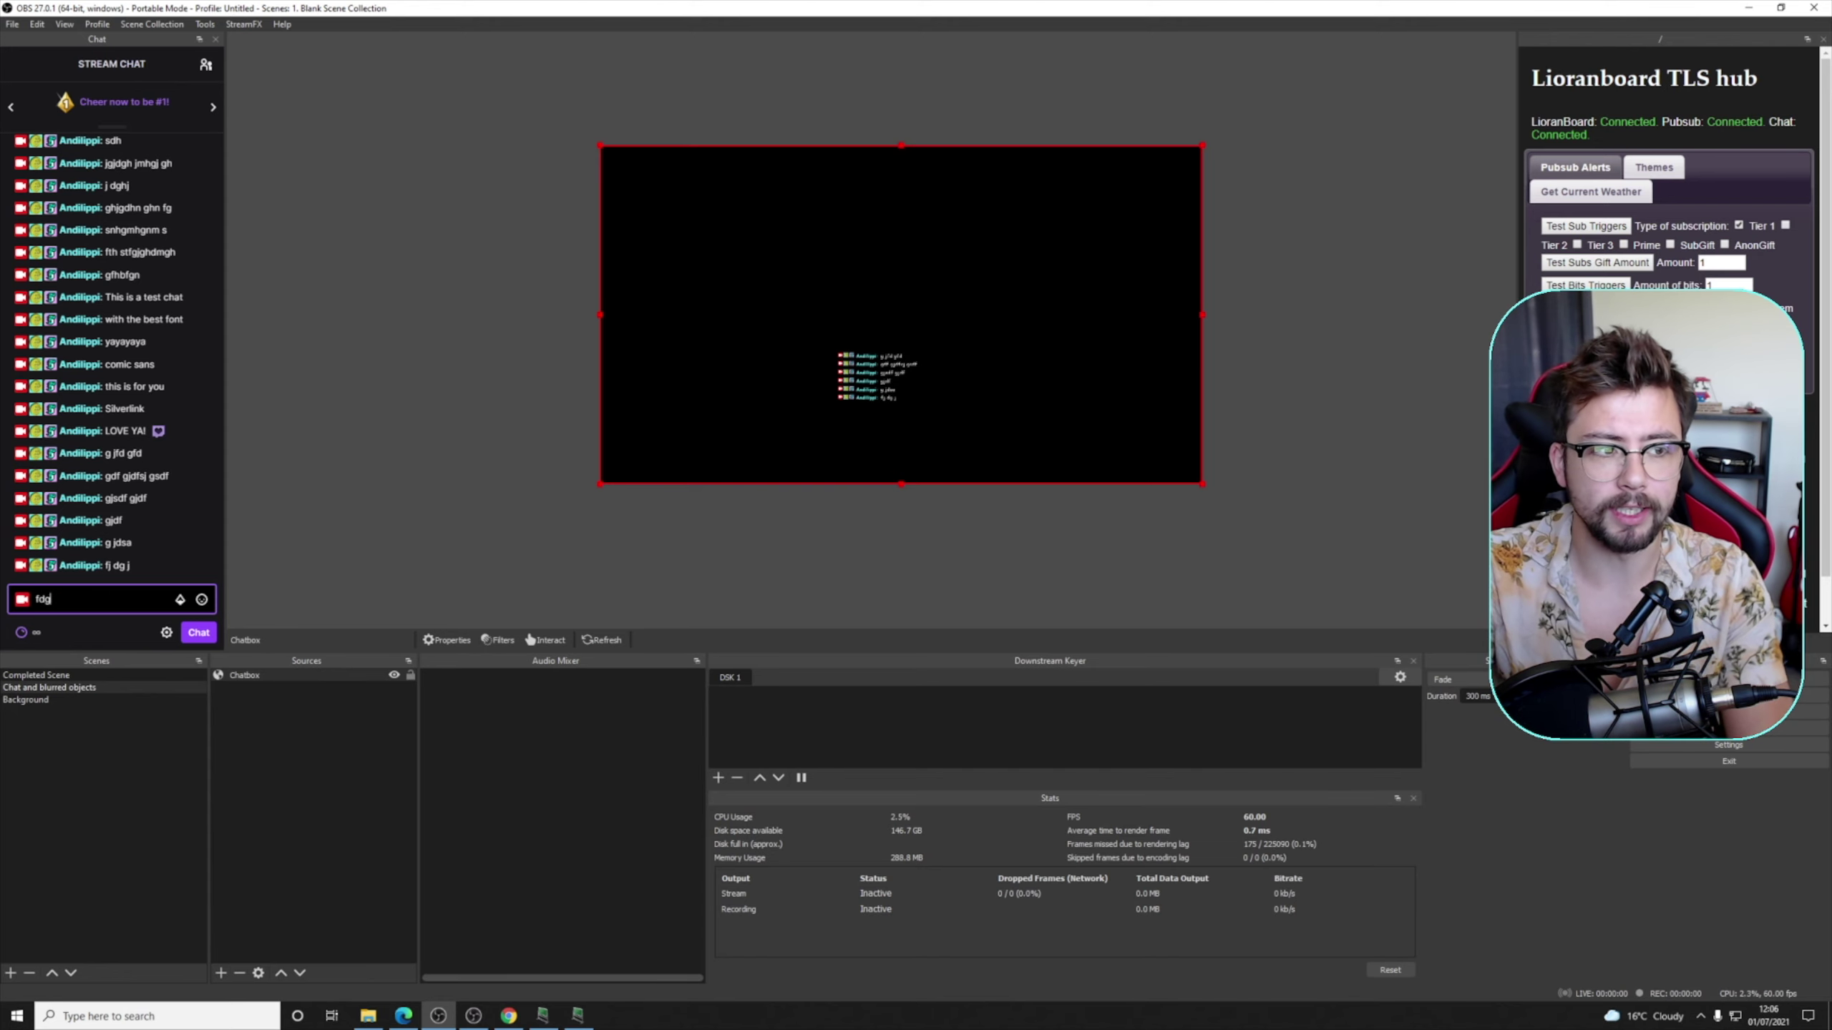
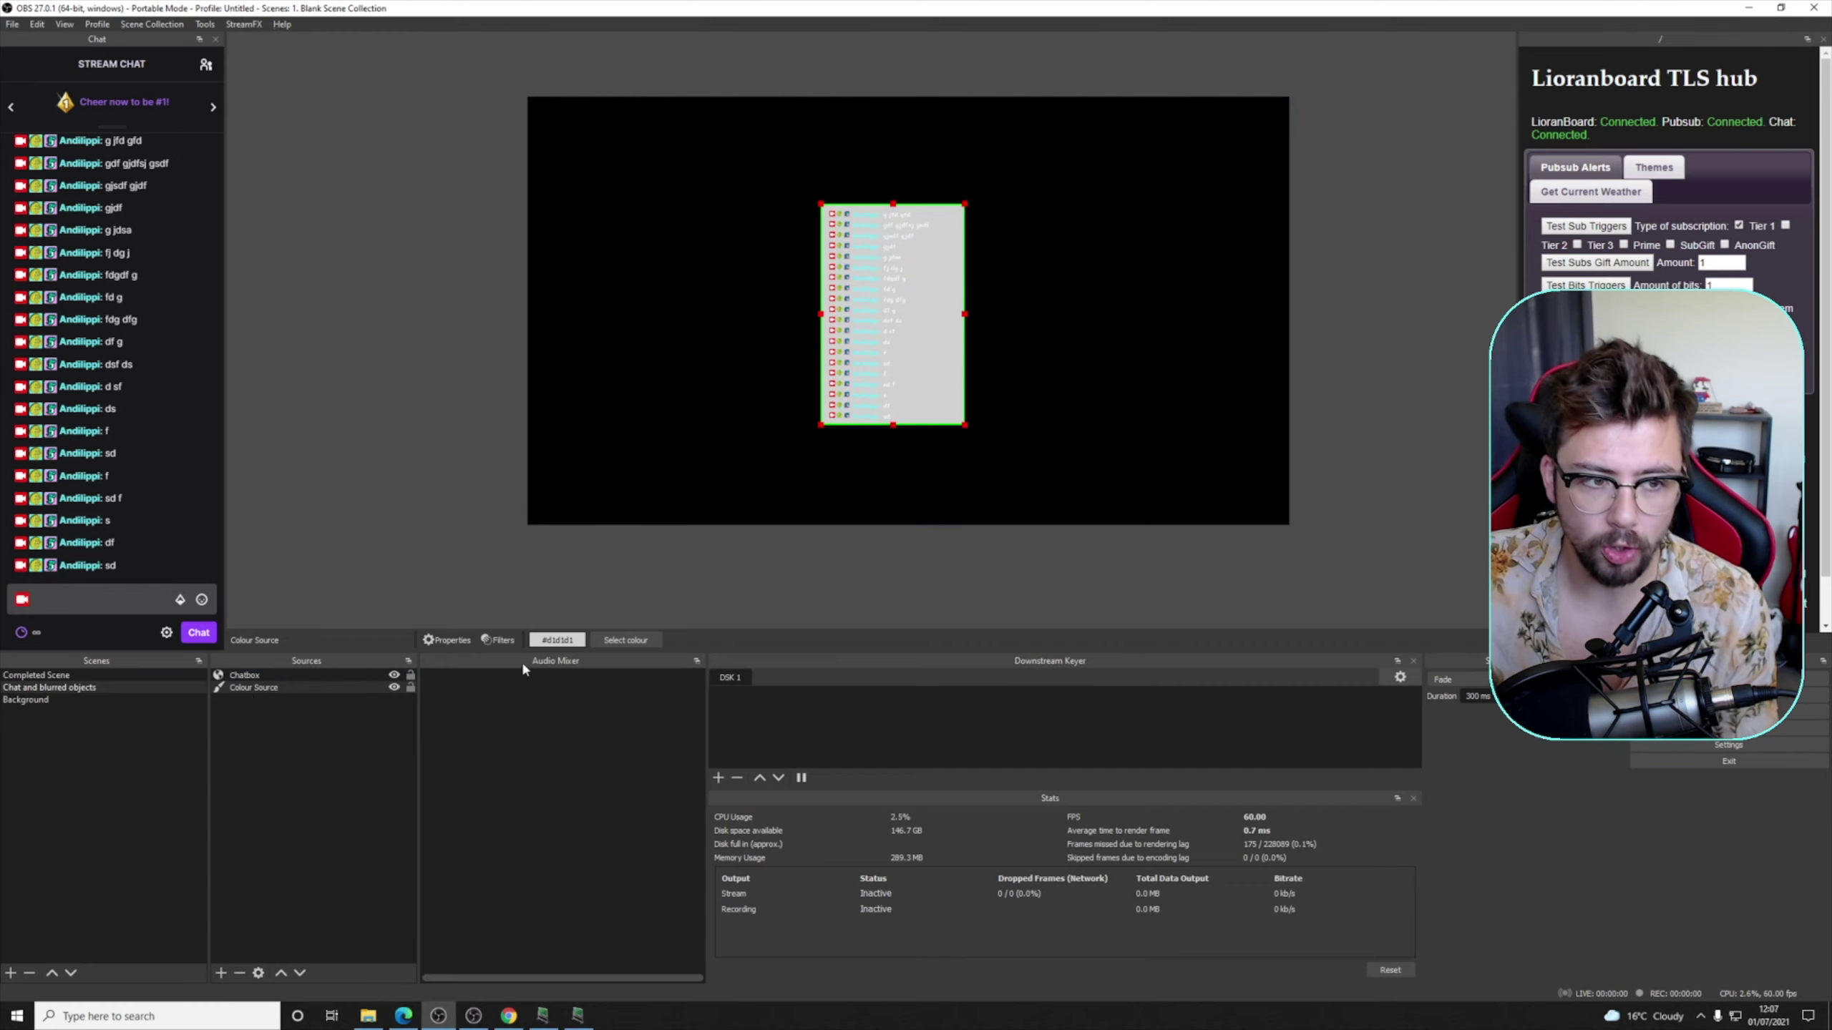
# - Make the Colour Source panel black (#000000) and add a Colour Correction filter to it
pyautogui.click(626, 640)
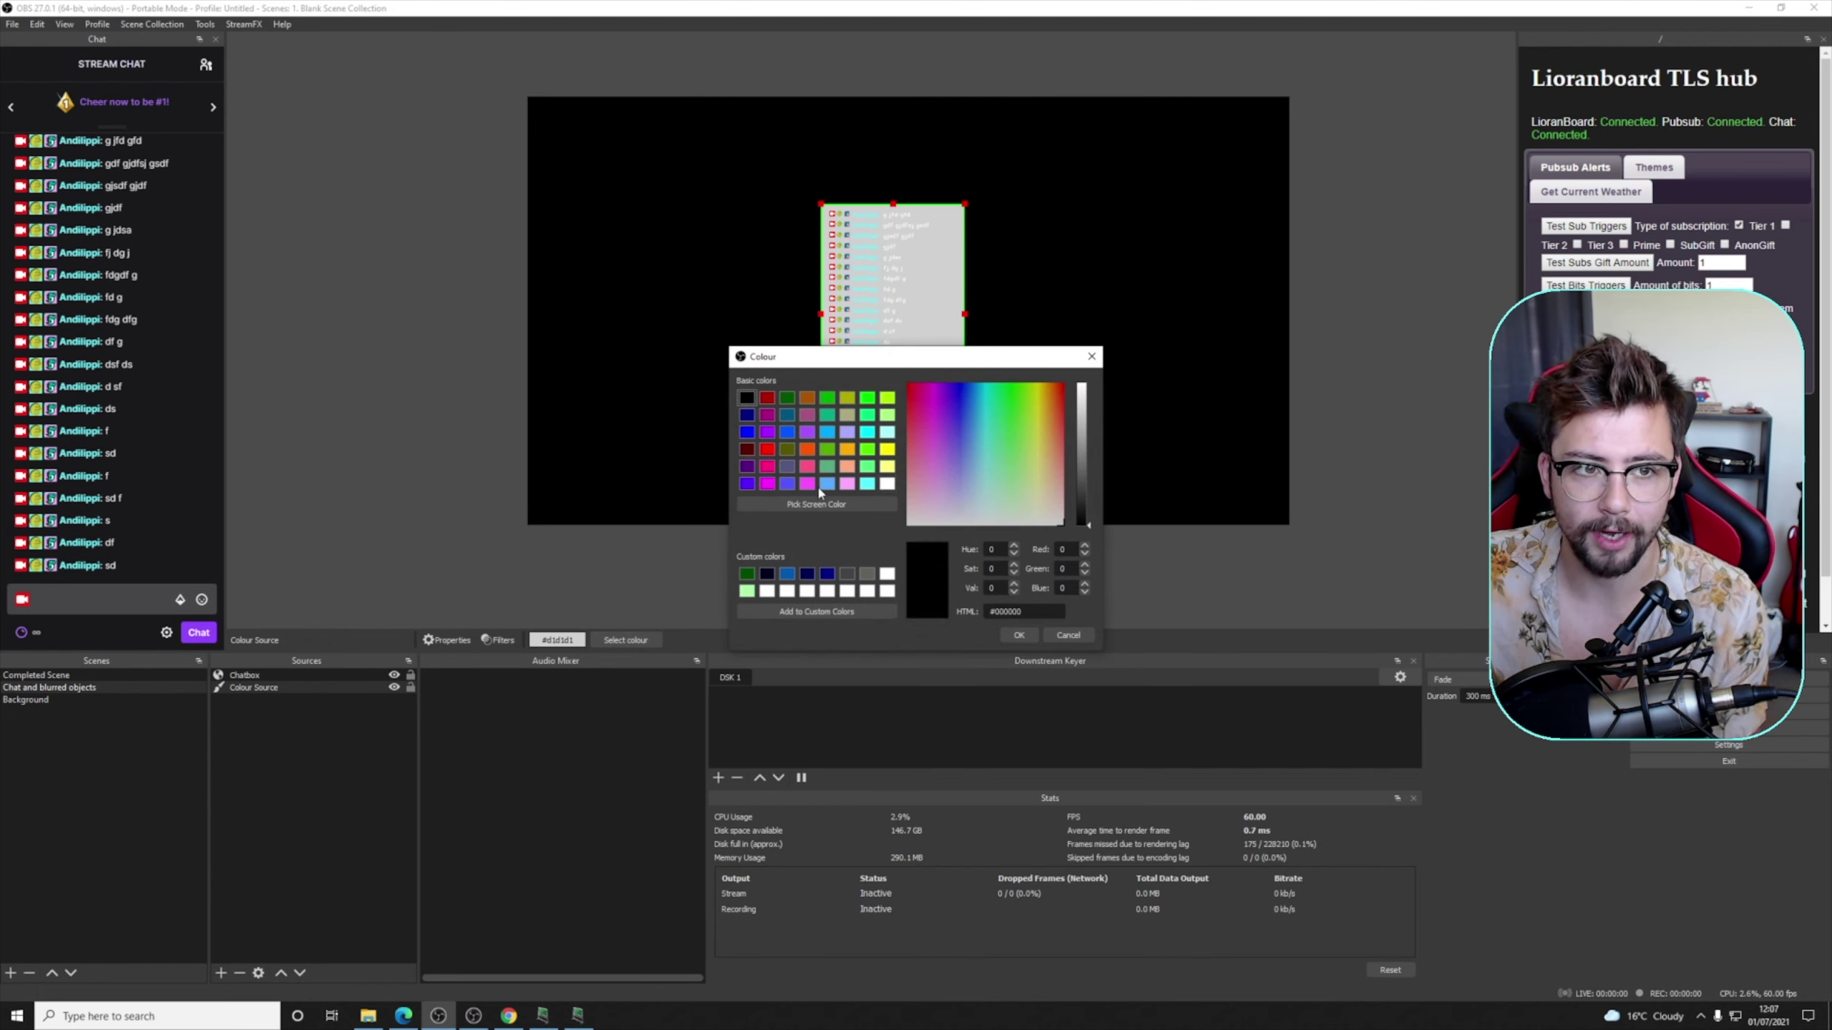
pyautogui.click(1021, 635)
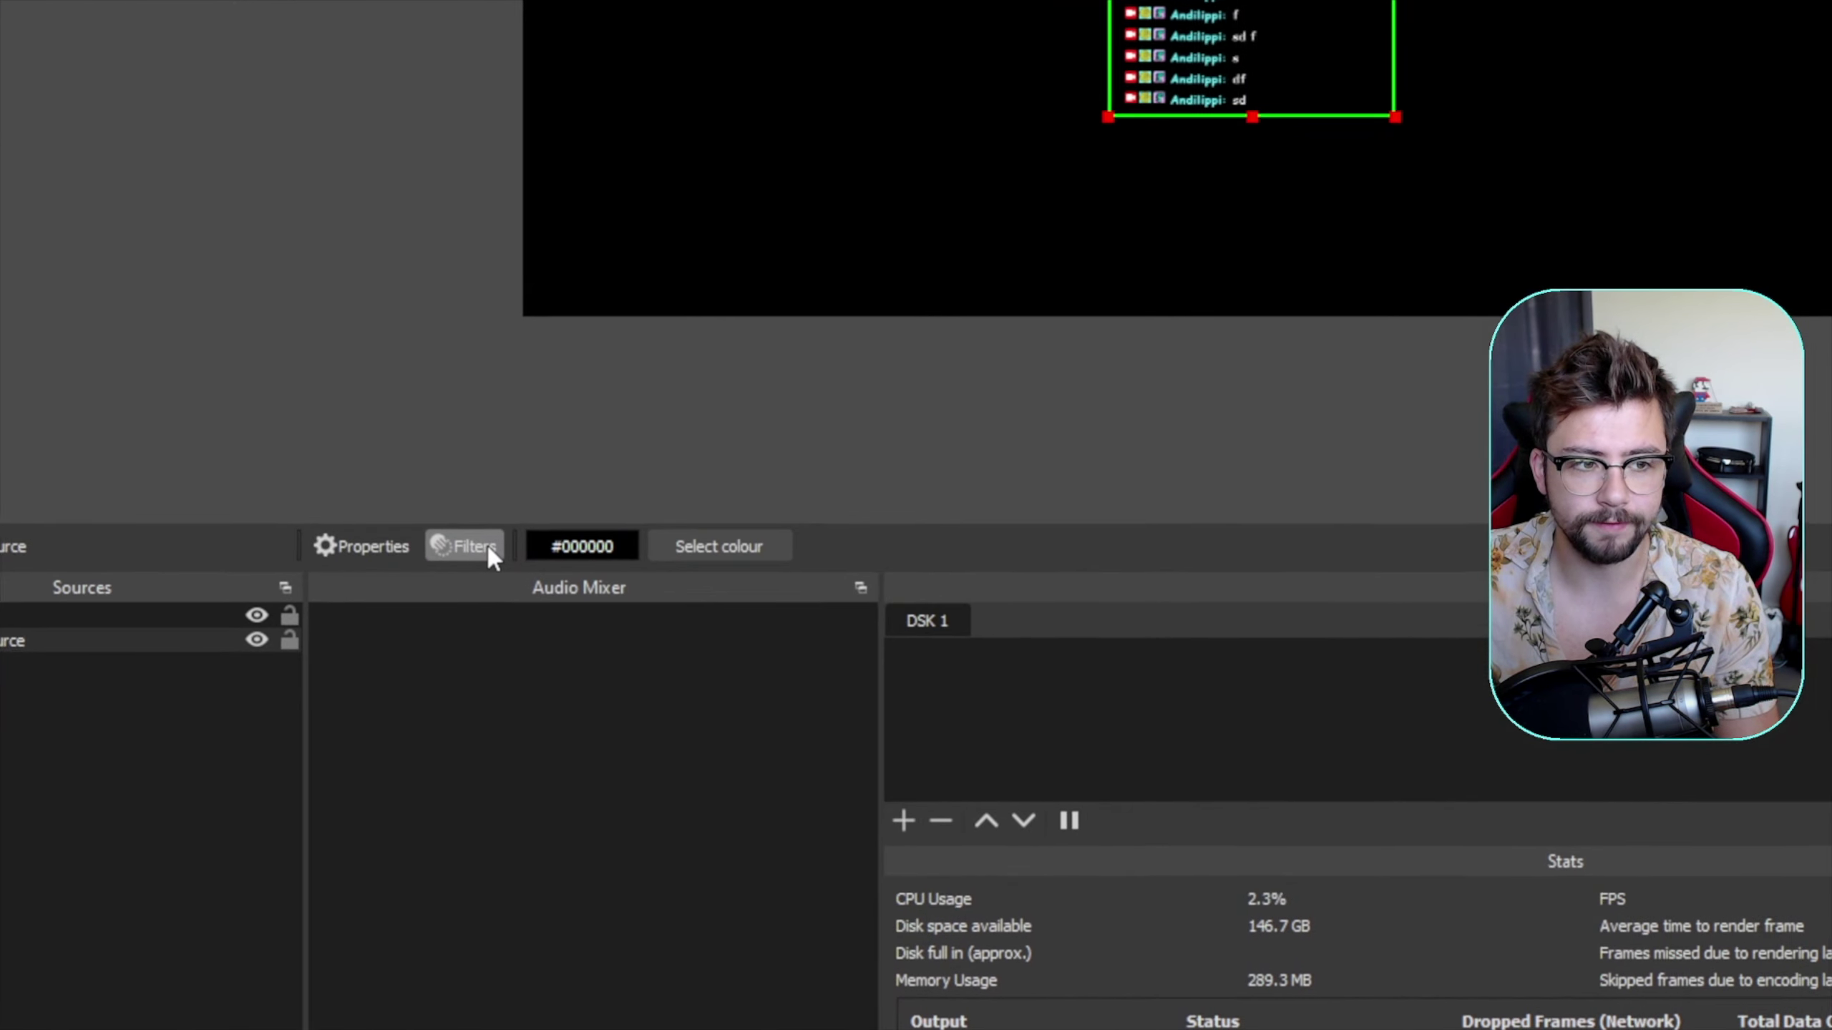
pyautogui.rightClick(487, 541)
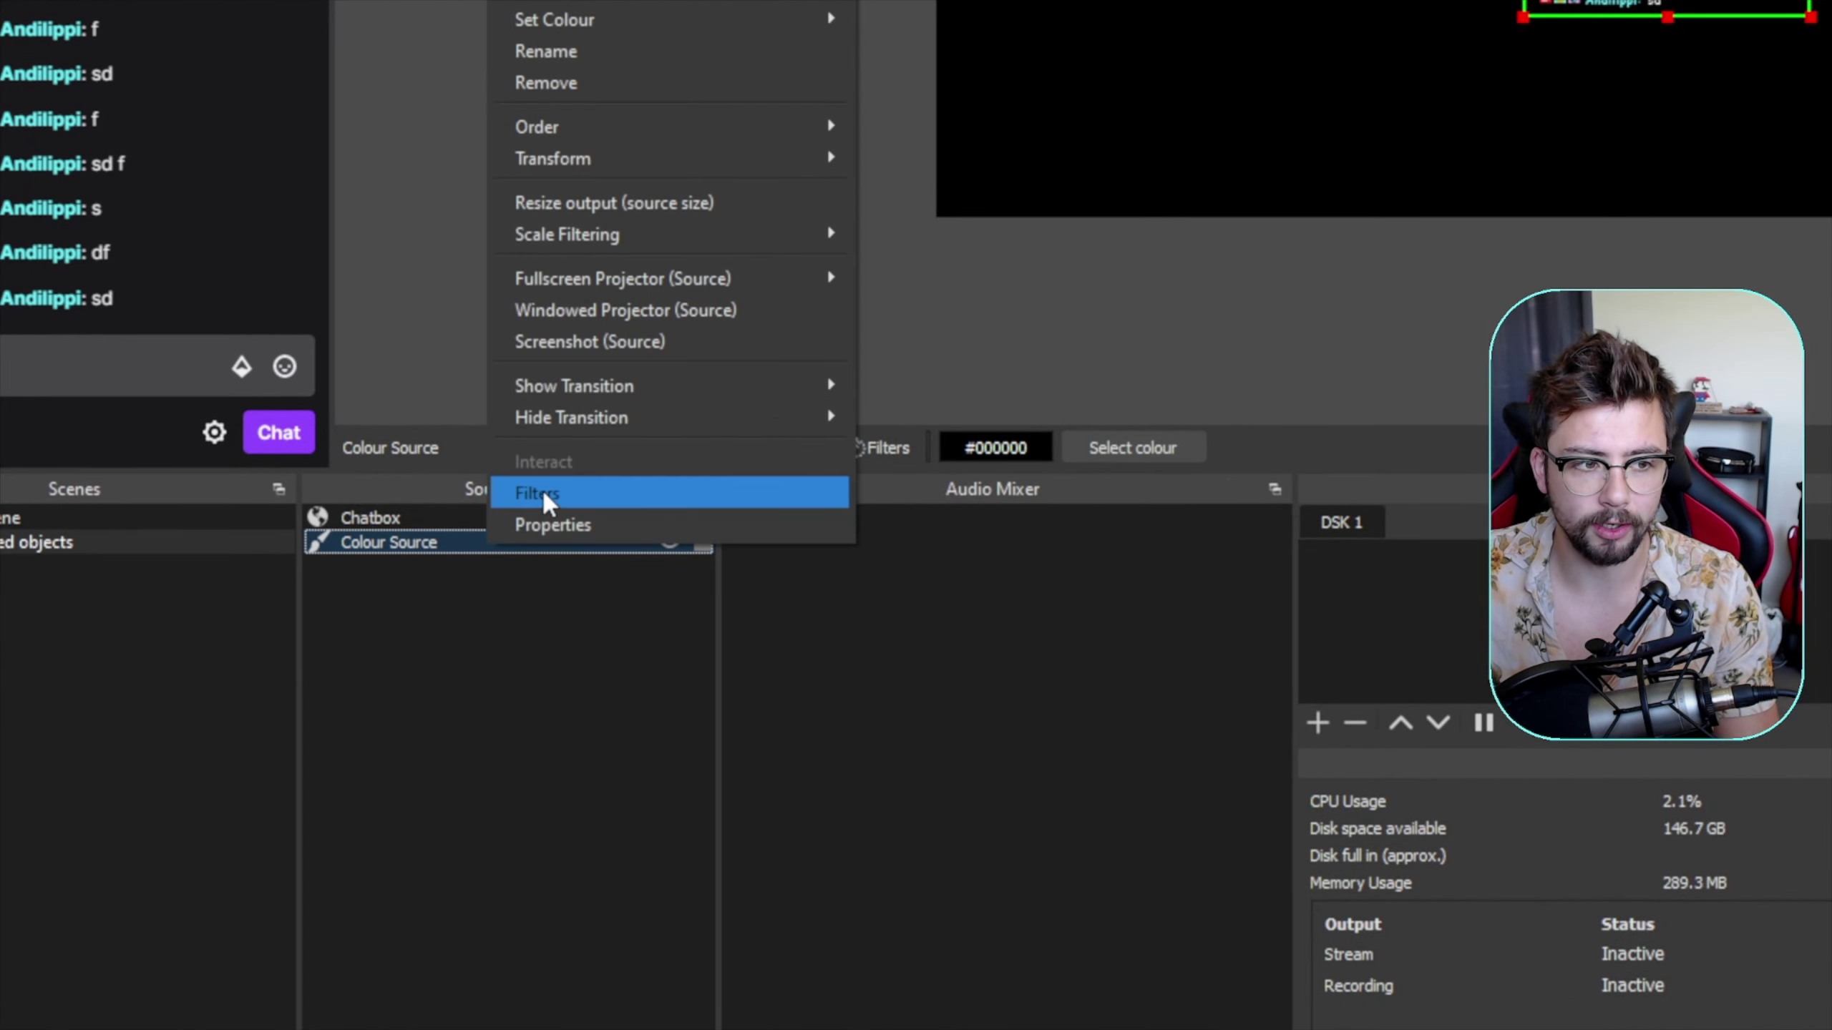
pyautogui.click(541, 489)
pyautogui.click(1129, 676)
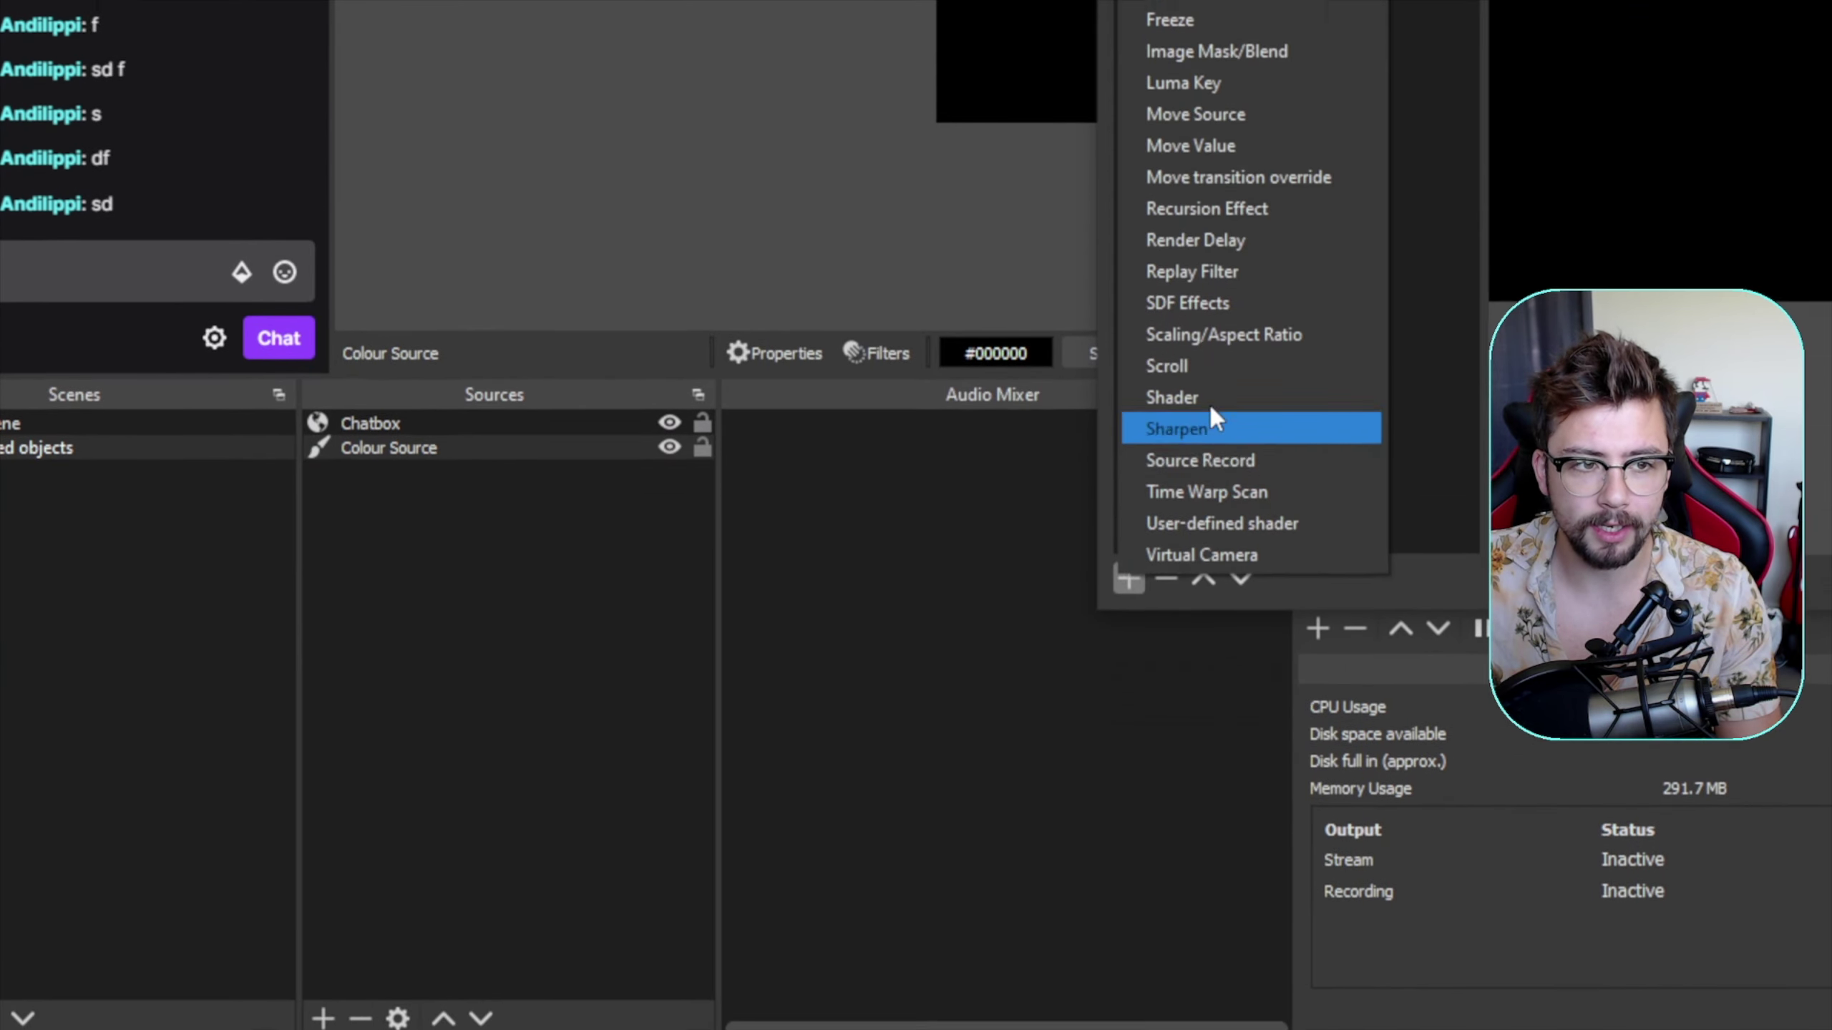
pyautogui.click(1222, 484)
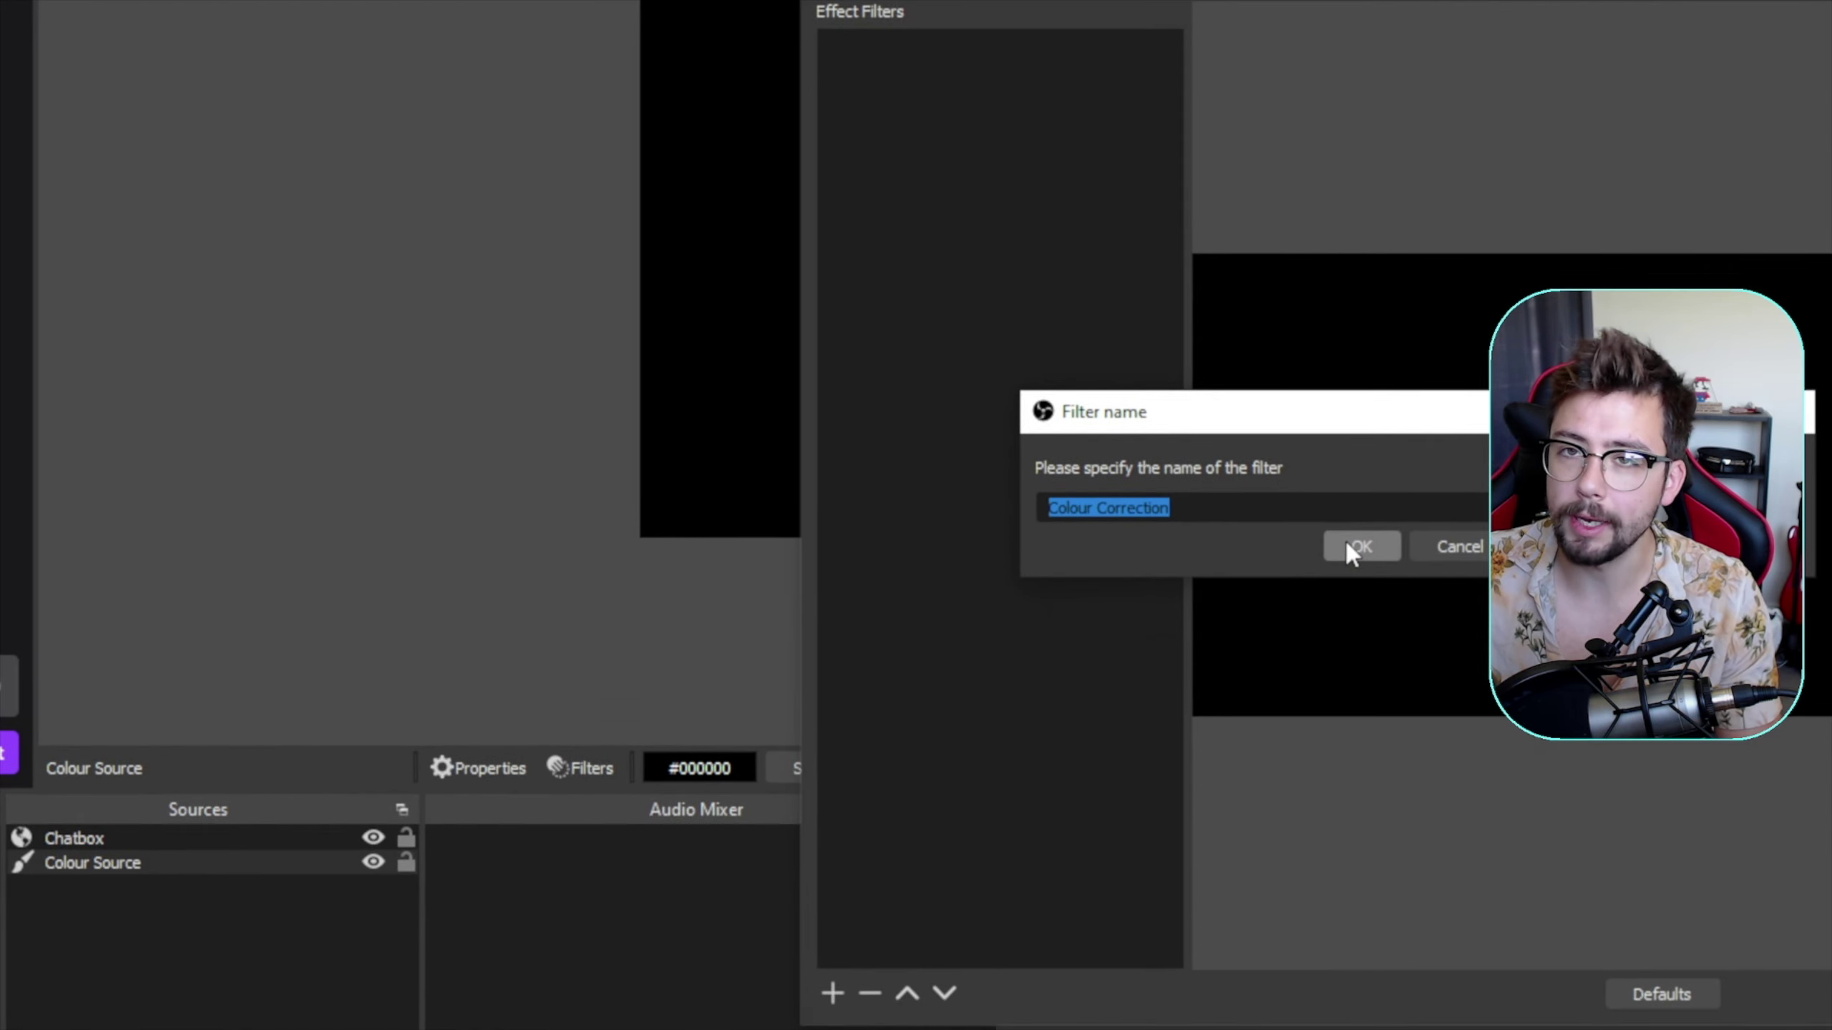
# - Set the Colour Correction filter's opacity to 0.5 and close the filters window
pyautogui.click(1347, 543)
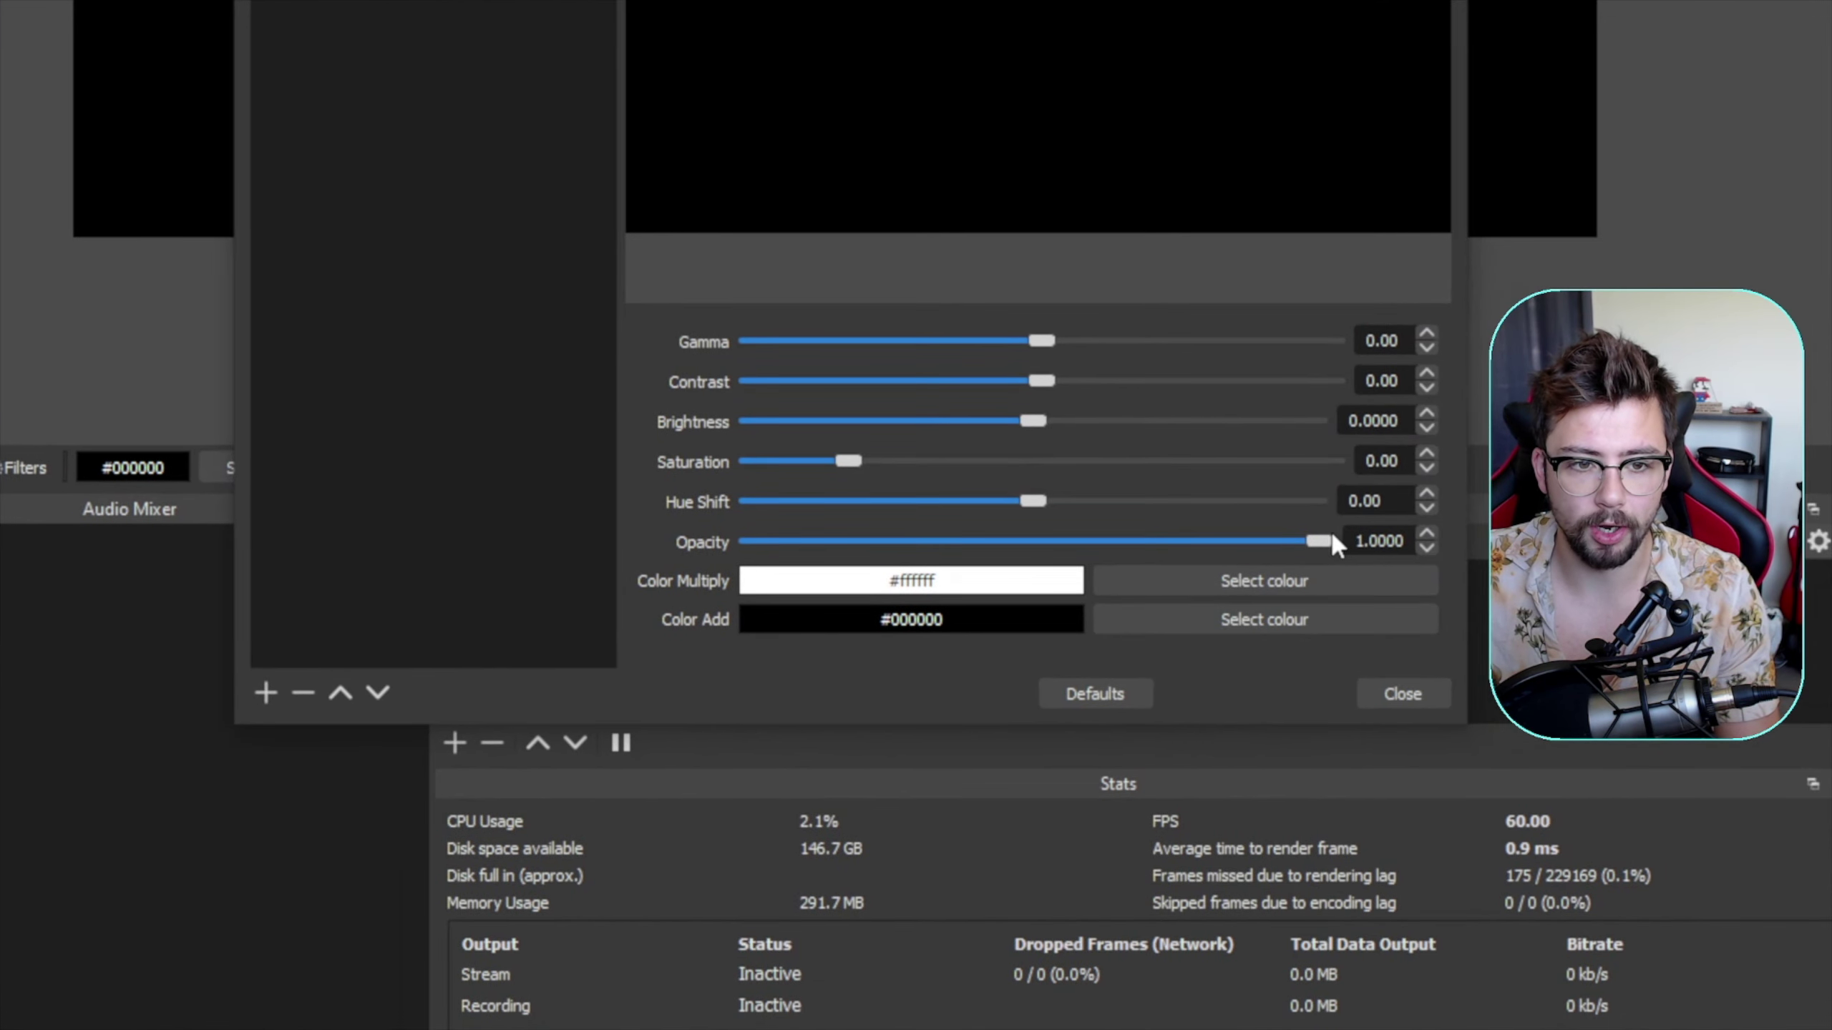
pyautogui.moveTo(1318, 541); pyautogui.dragTo(1102, 552)
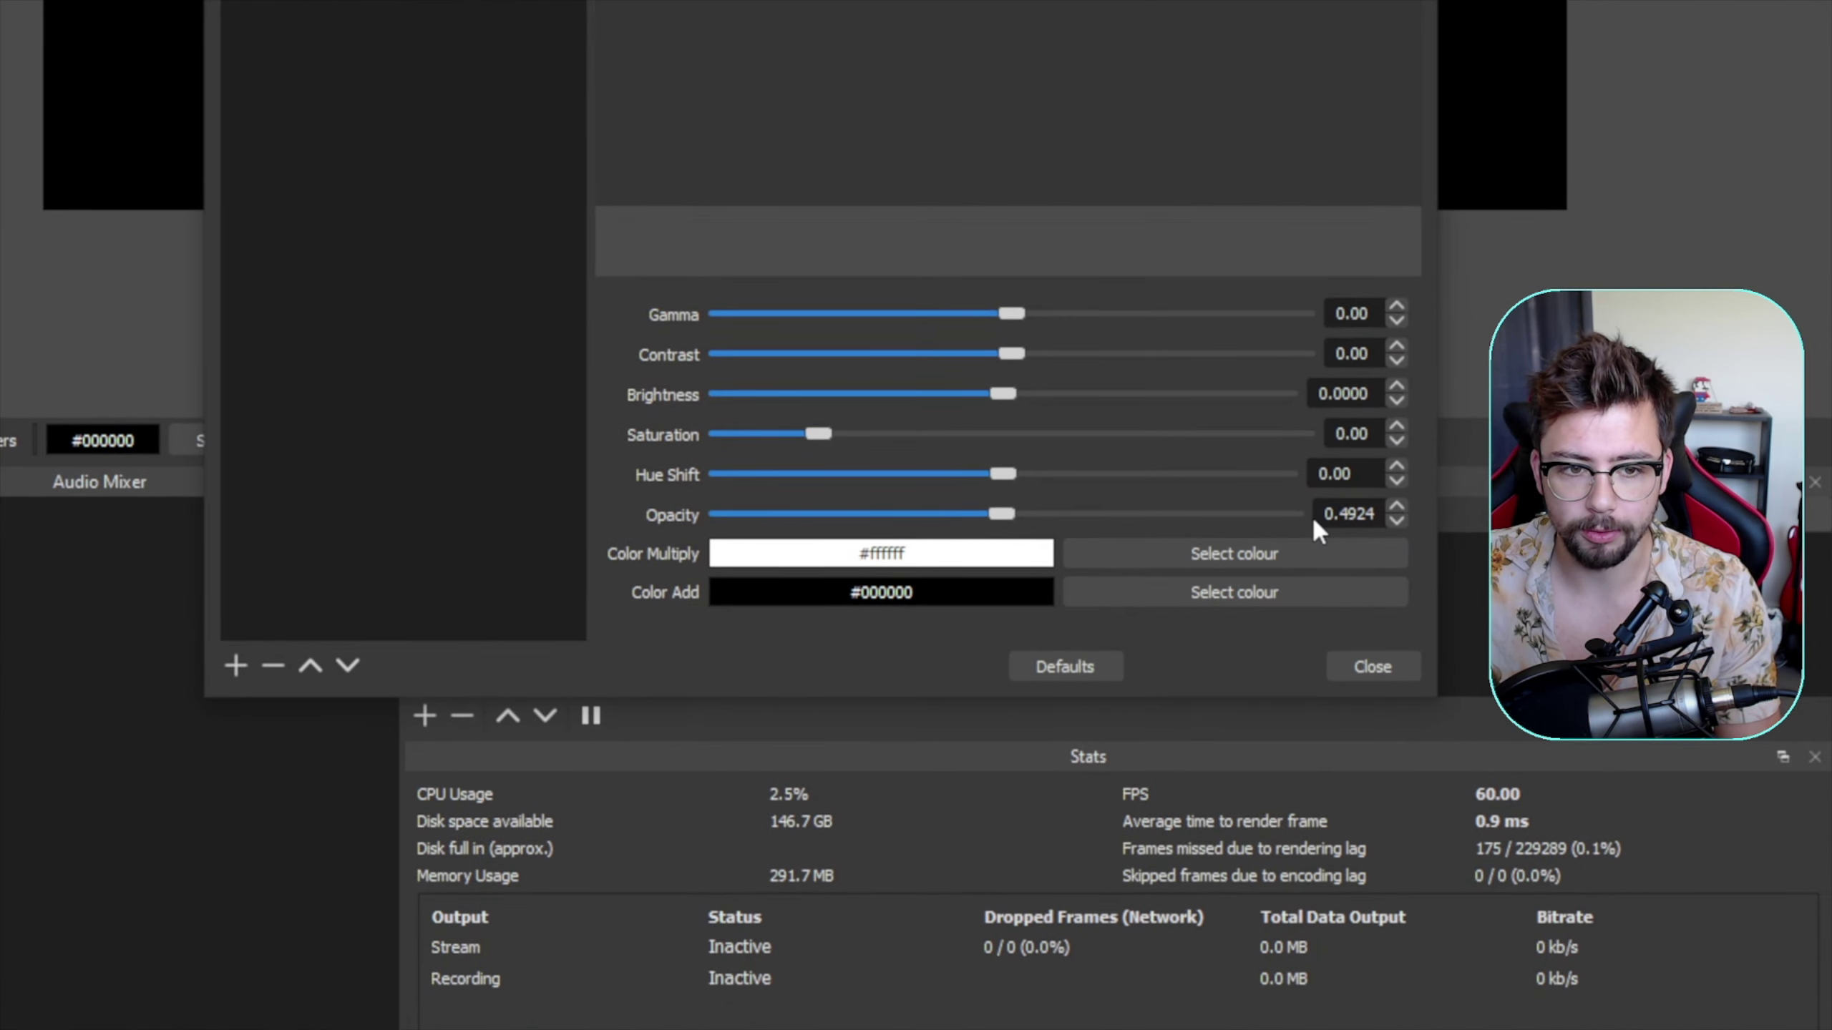
pyautogui.moveTo(1340, 521); pyautogui.dragTo(1392, 515)
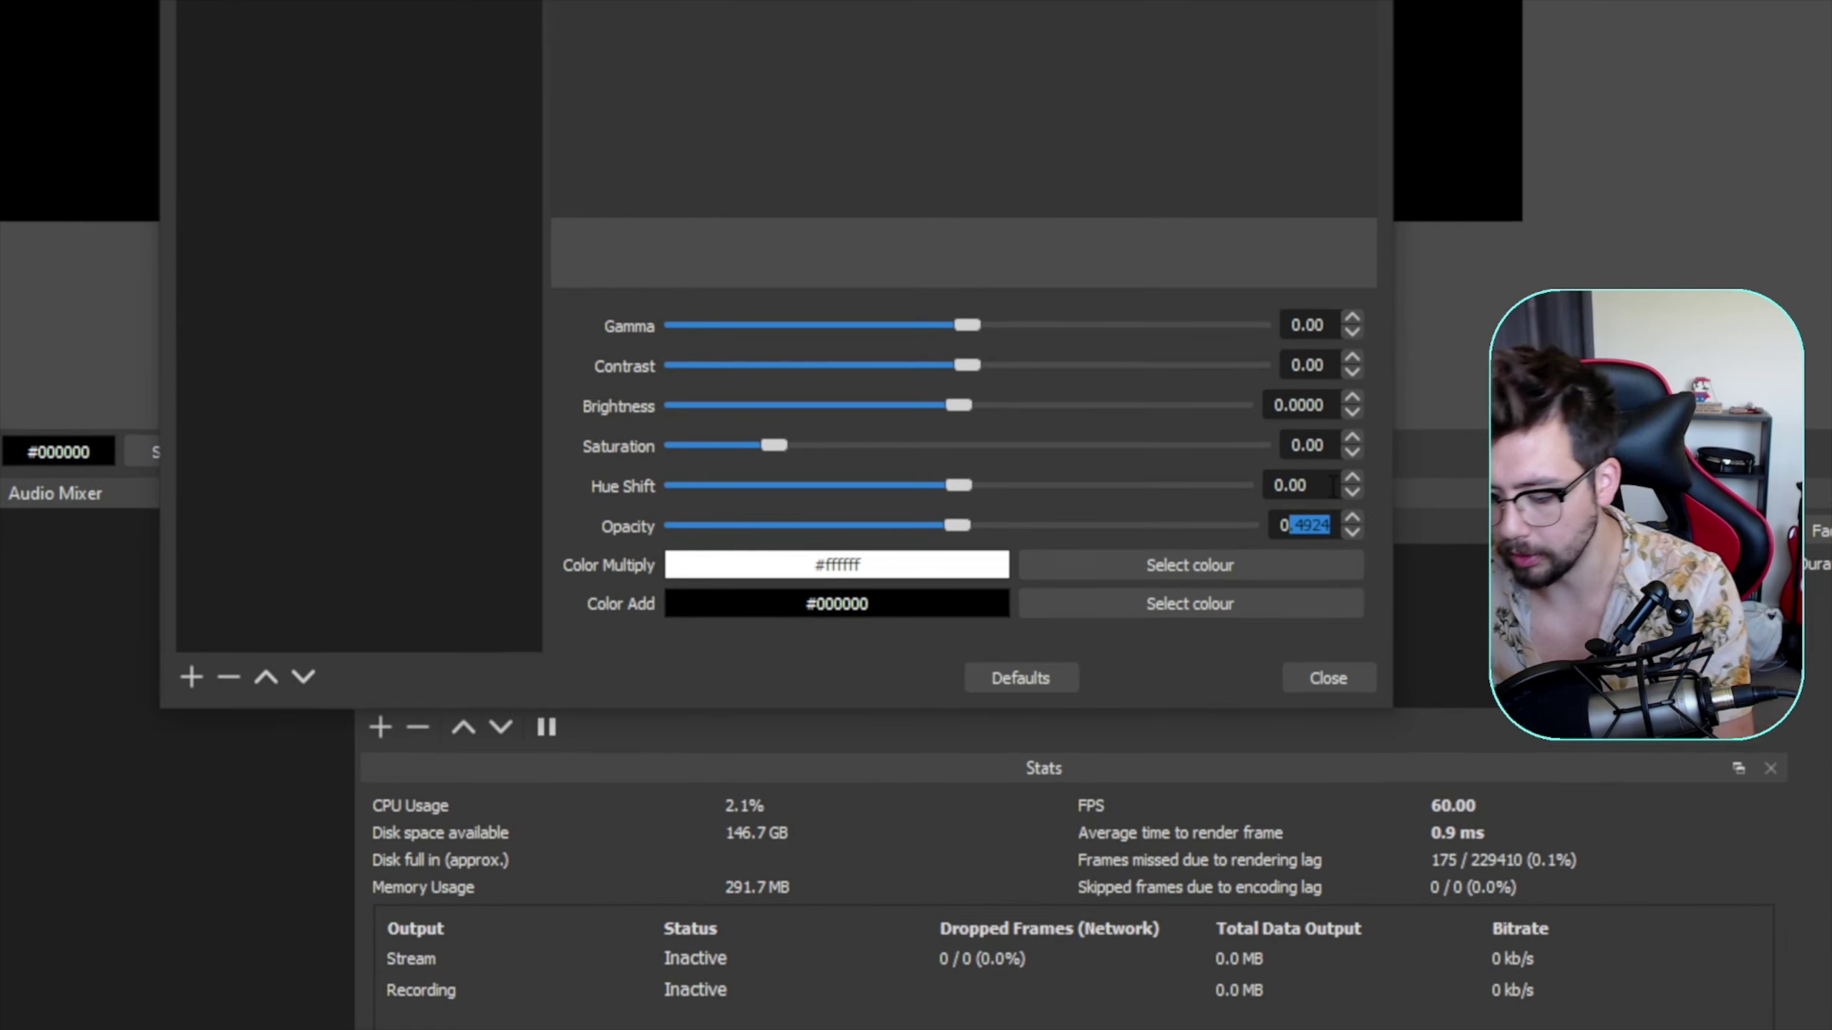
pyautogui.write('0')
pyautogui.press('BackSpace')
pyautogui.write('5000')
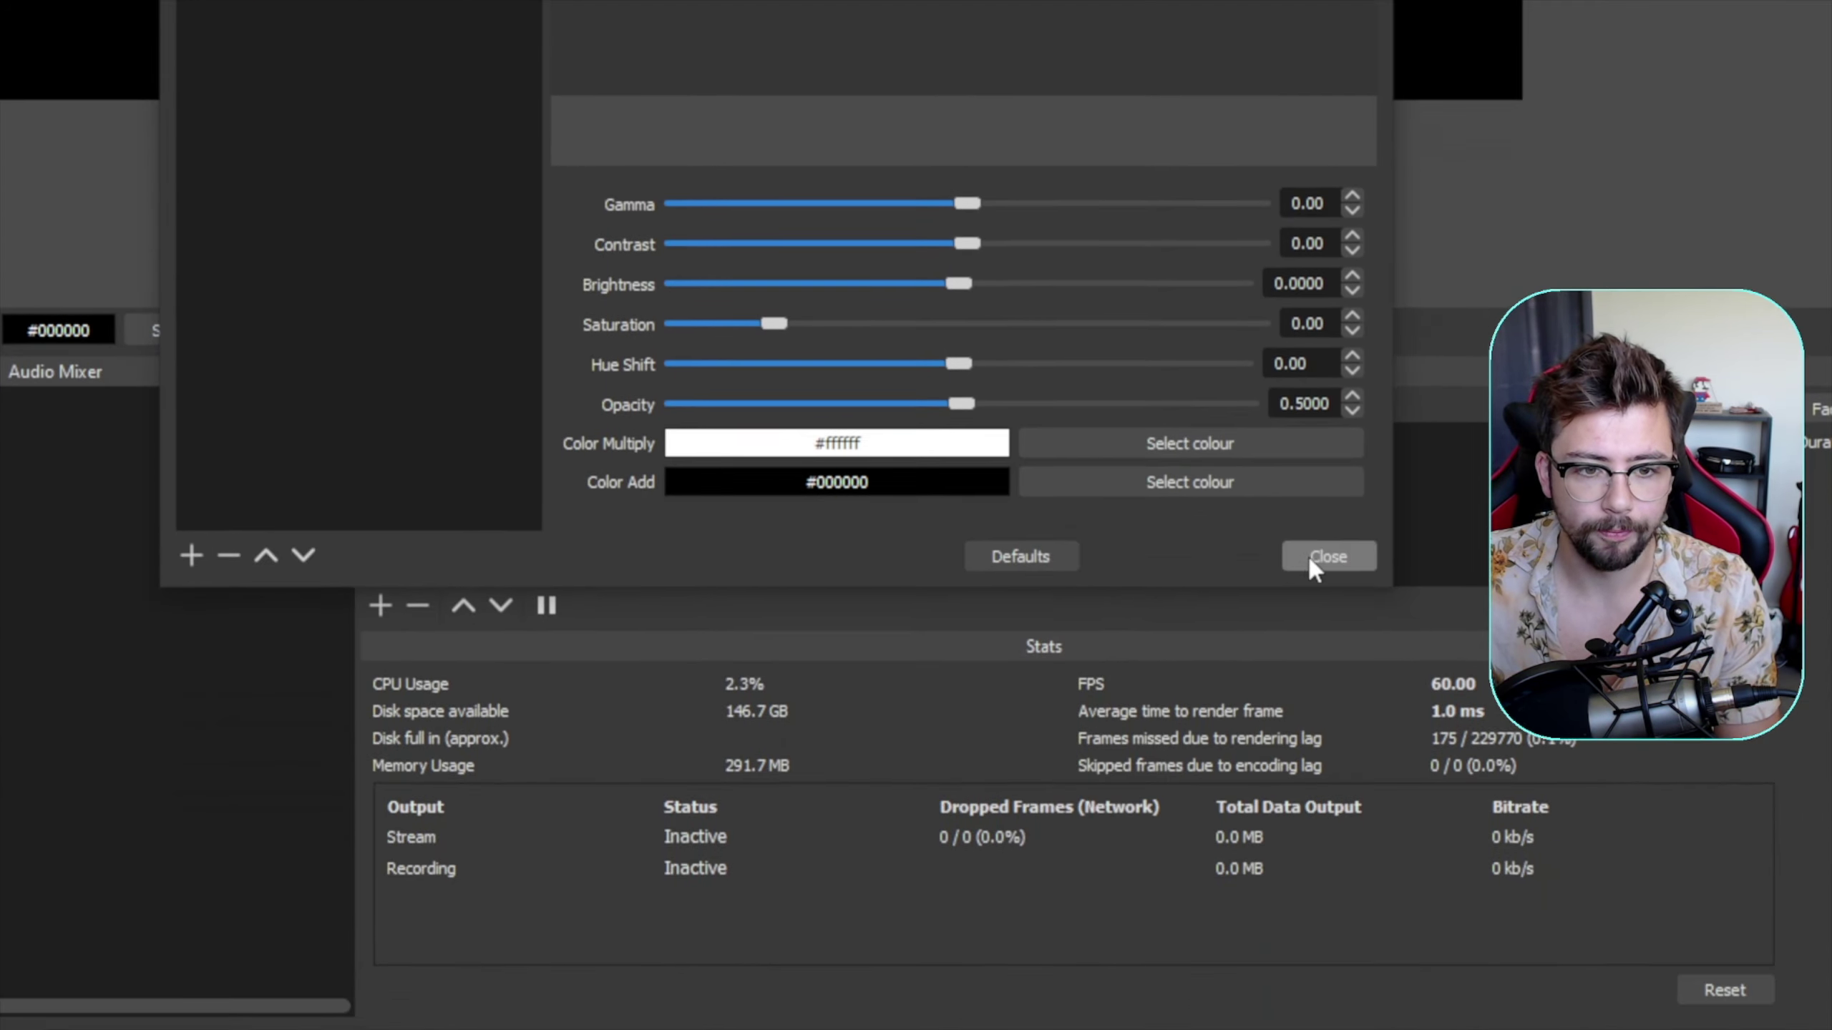
pyautogui.click(1308, 560)
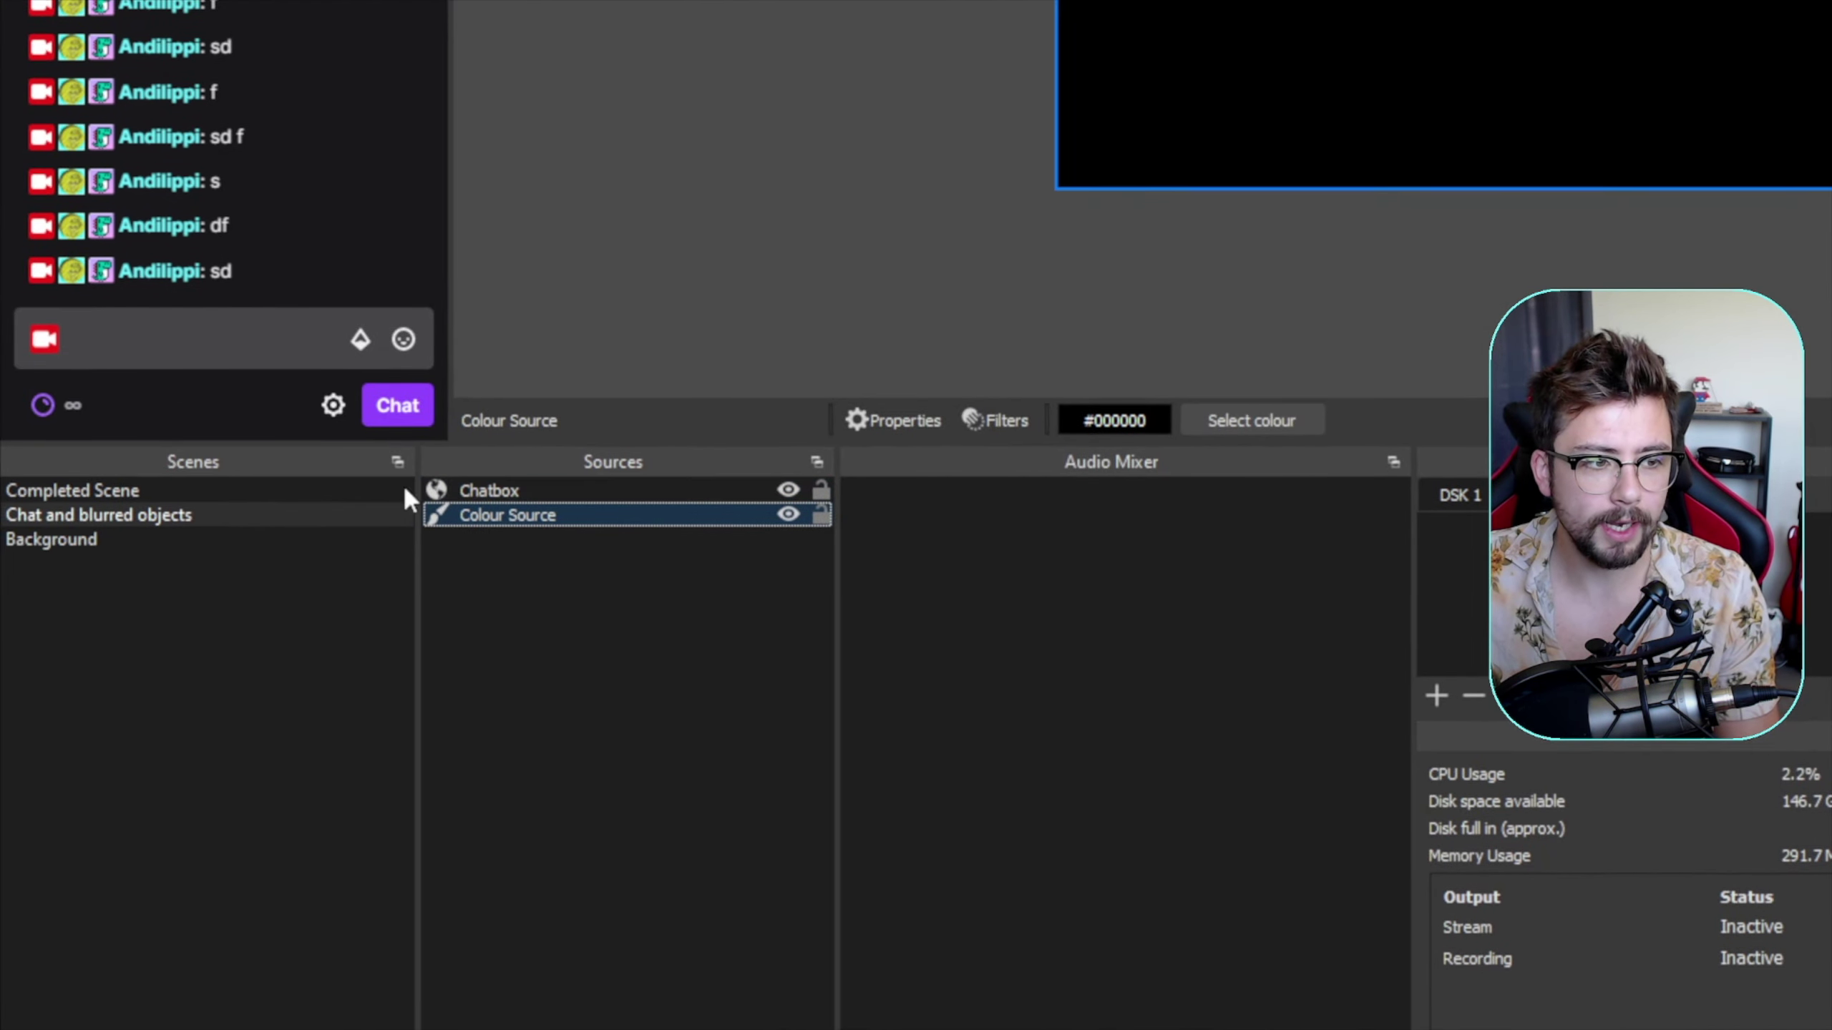
# - Look over the Background and Chat and blurred objects scenes, then select the empty Completed Scene
pyautogui.click(289, 542)
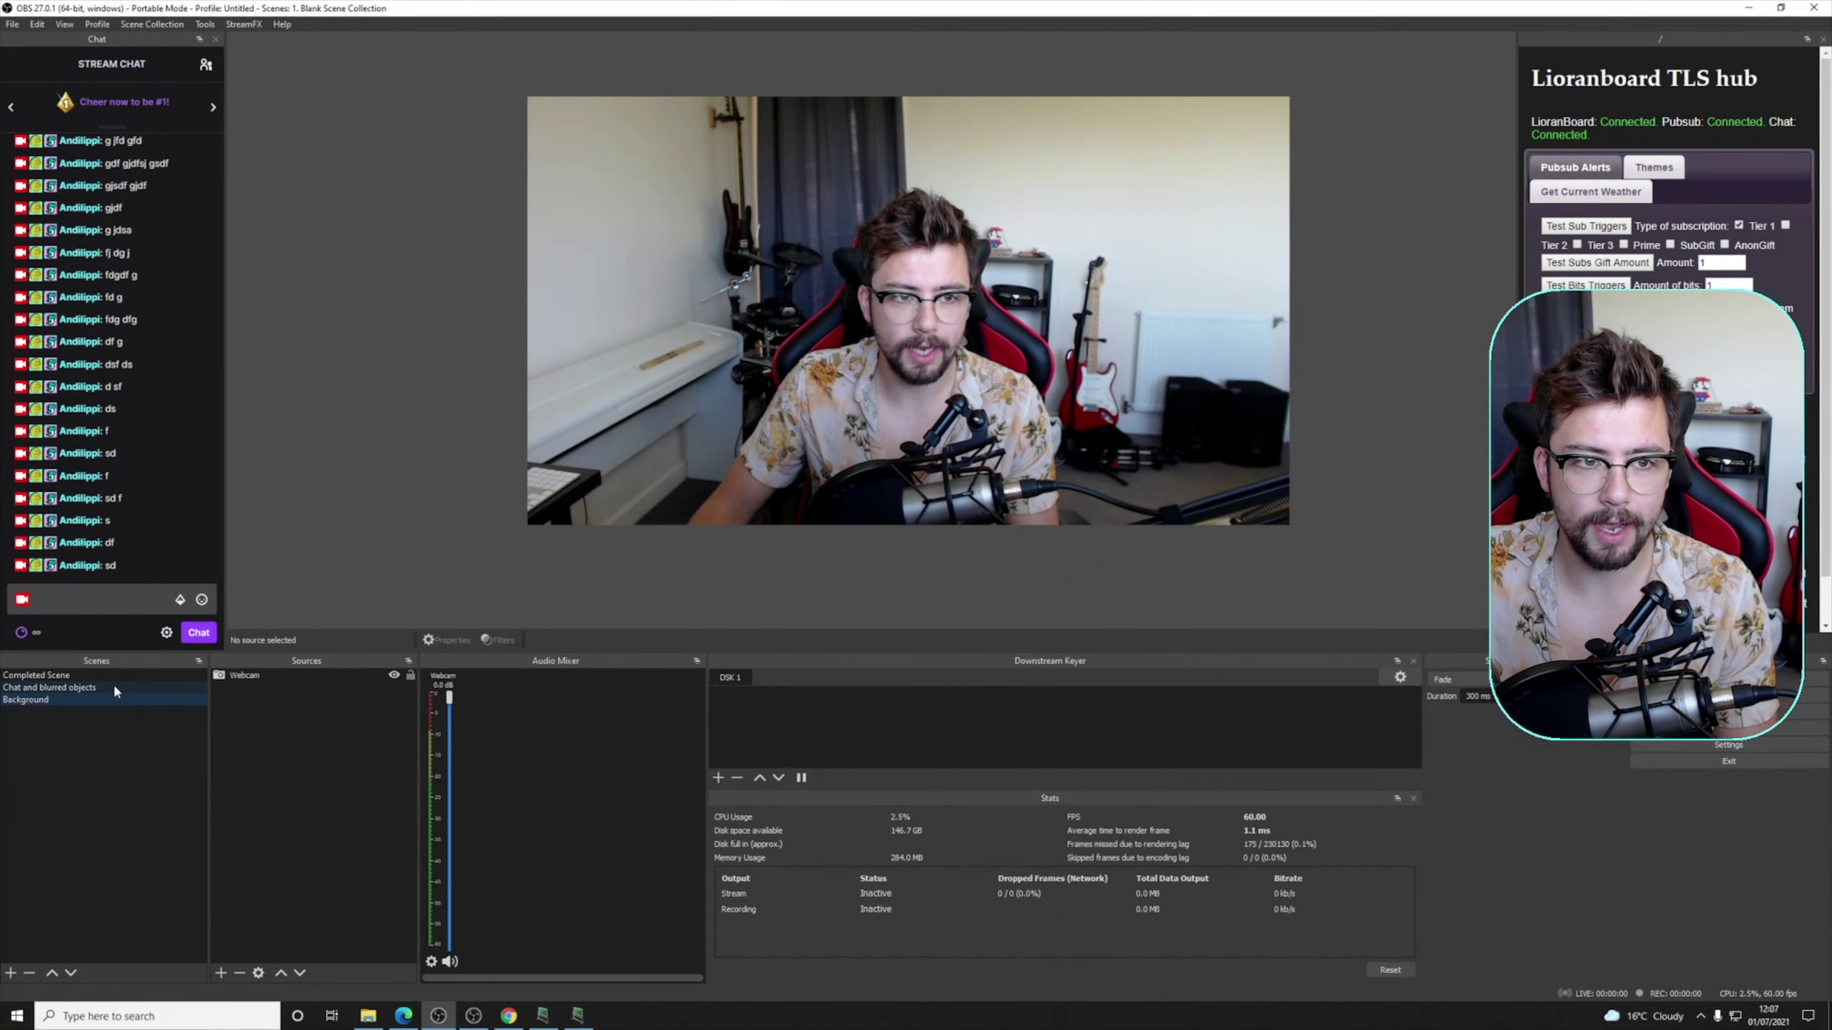
pyautogui.click(122, 669)
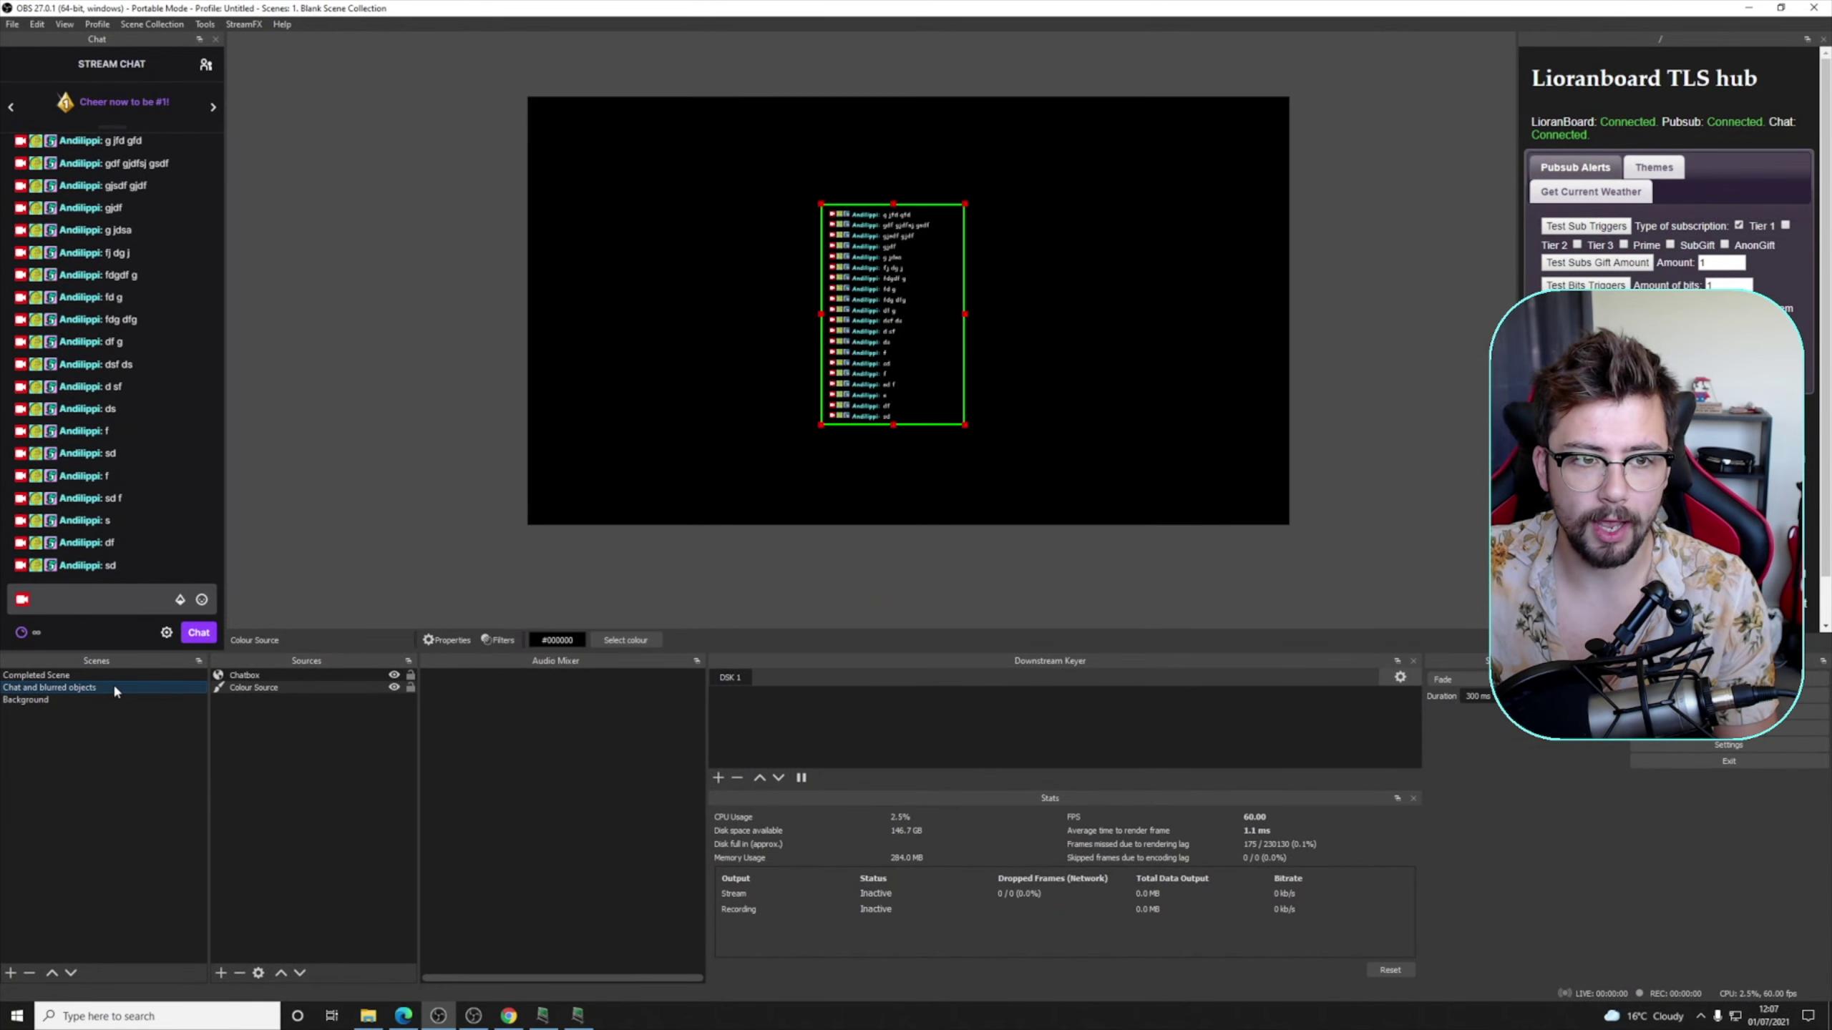
pyautogui.click(59, 676)
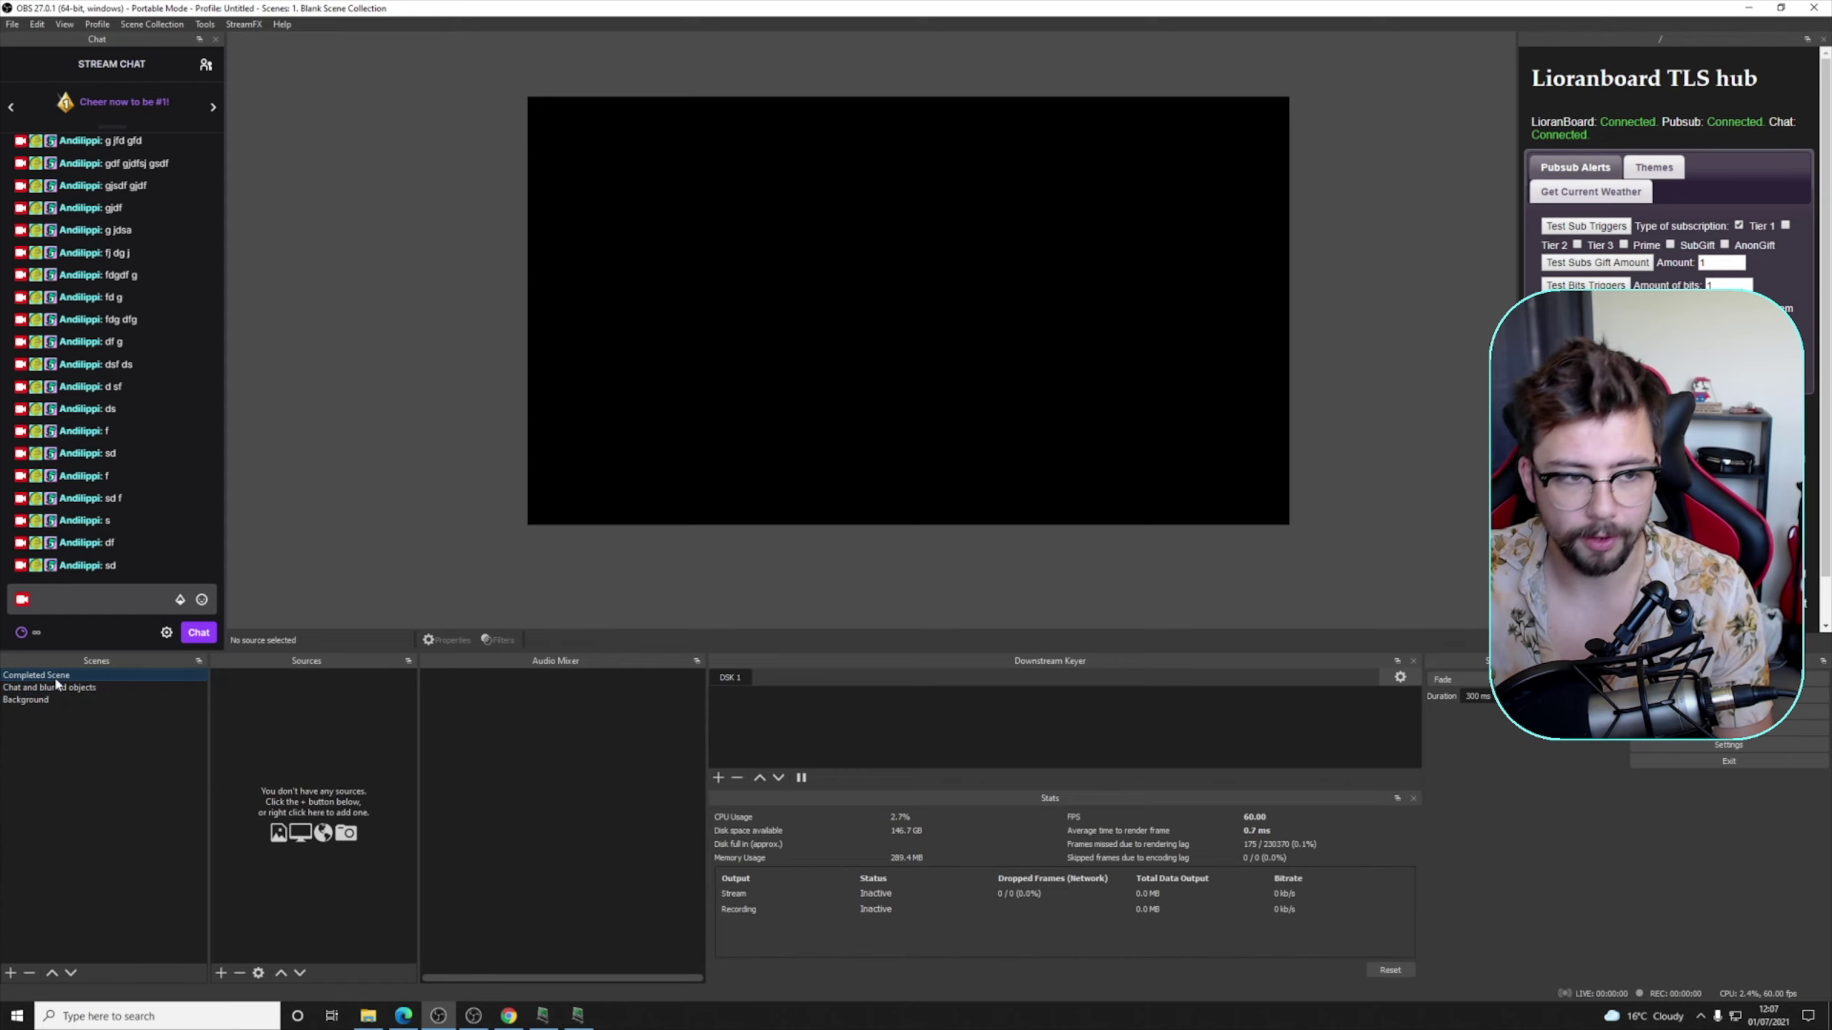
# - Add the existing 'Chat and blurred objects' scene as a source in Completed Scene
pyautogui.rightClick(296, 704)
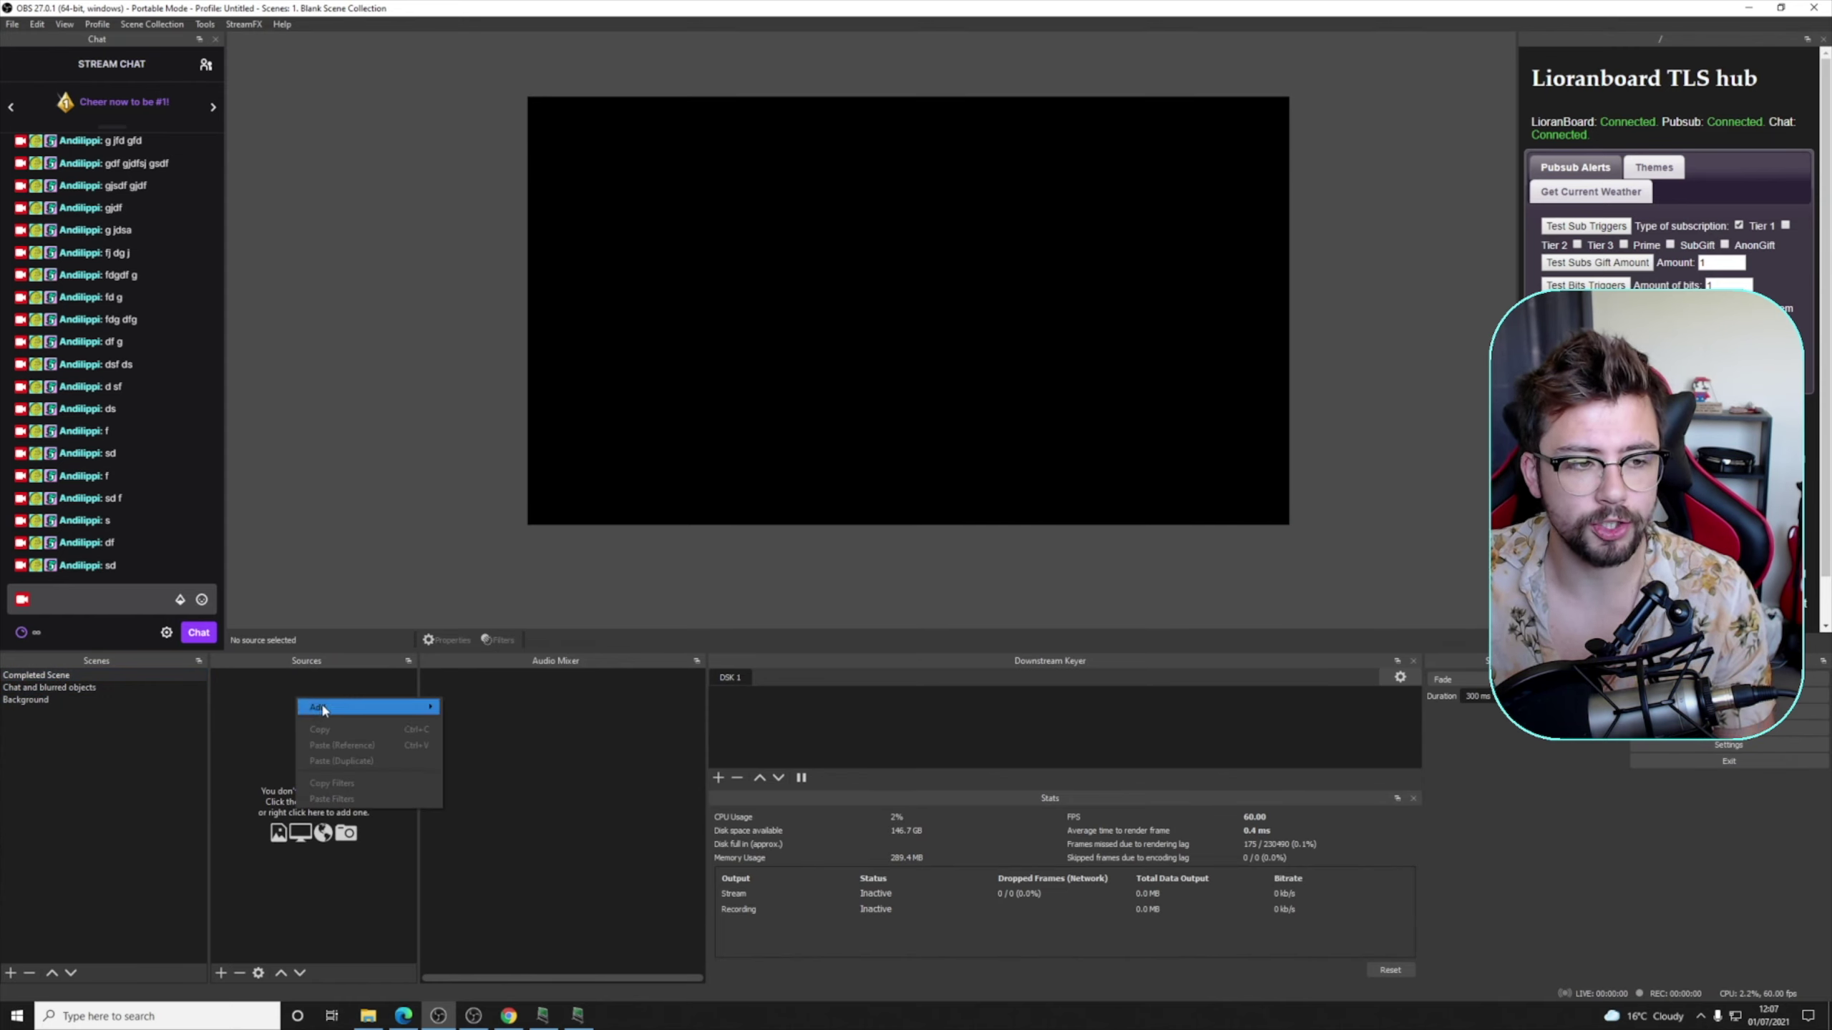
pyautogui.moveTo(327, 712)
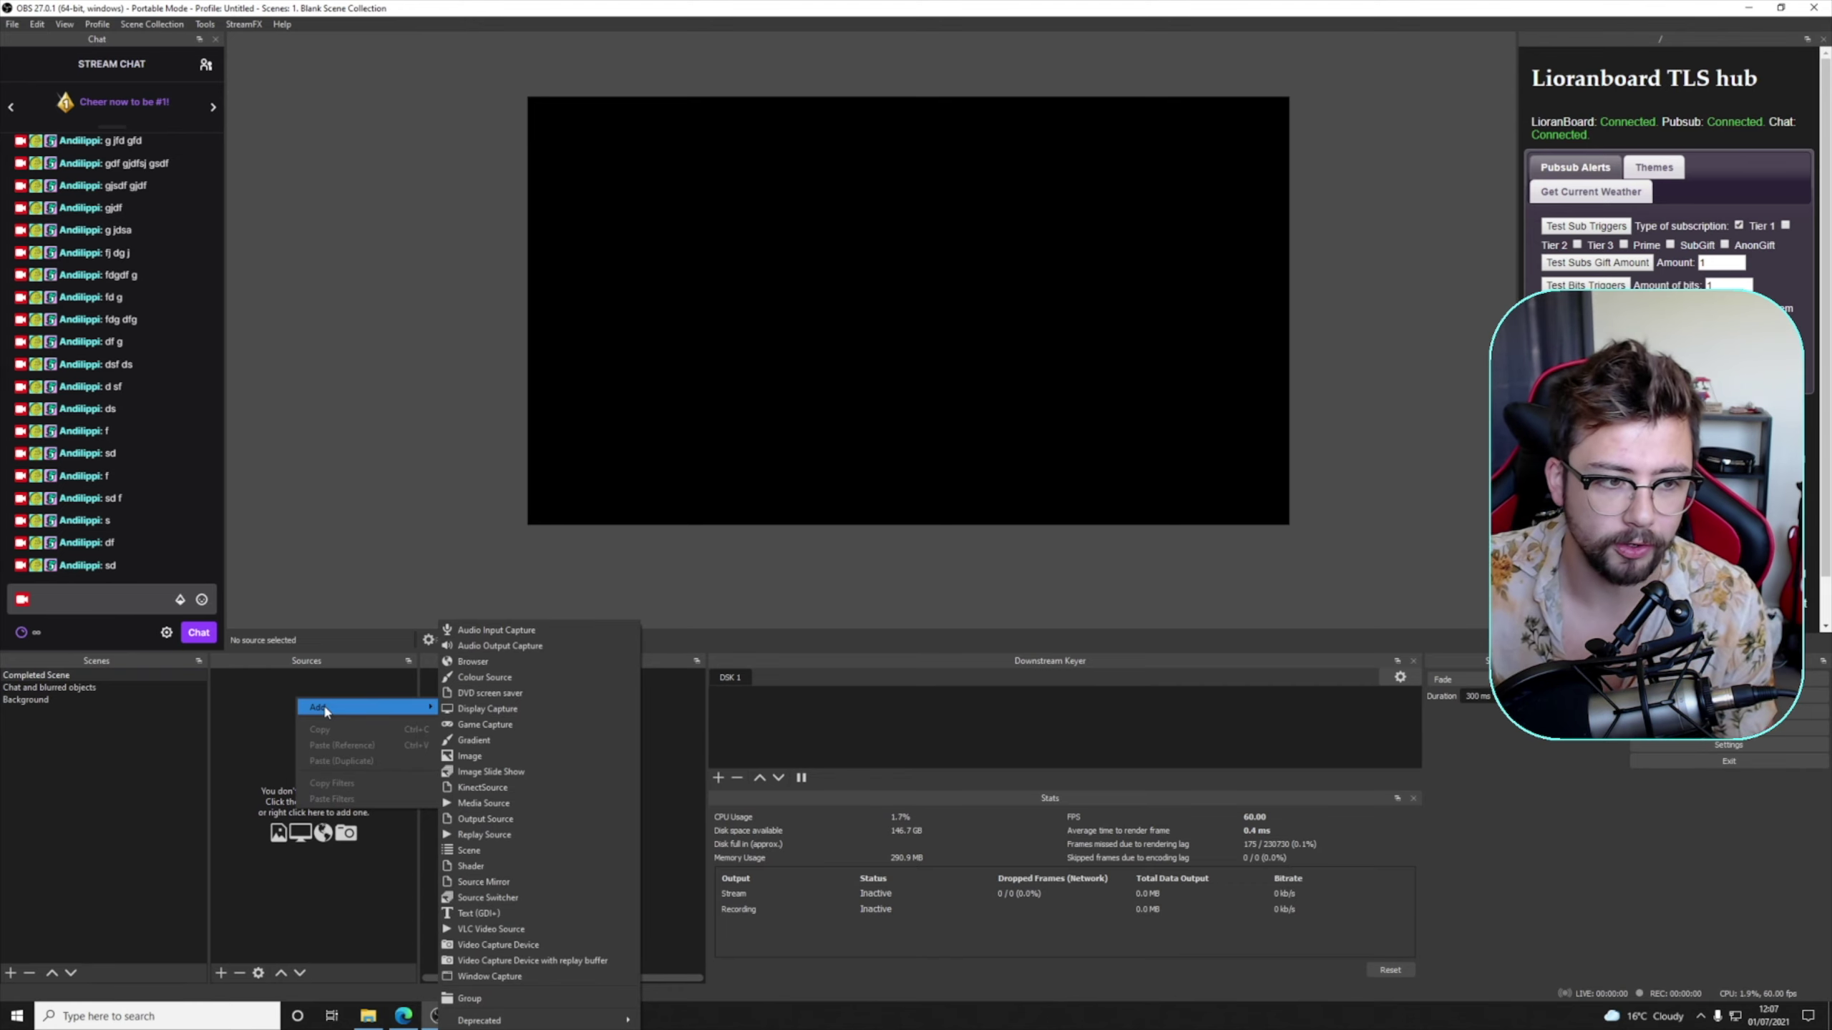
pyautogui.click(496, 851)
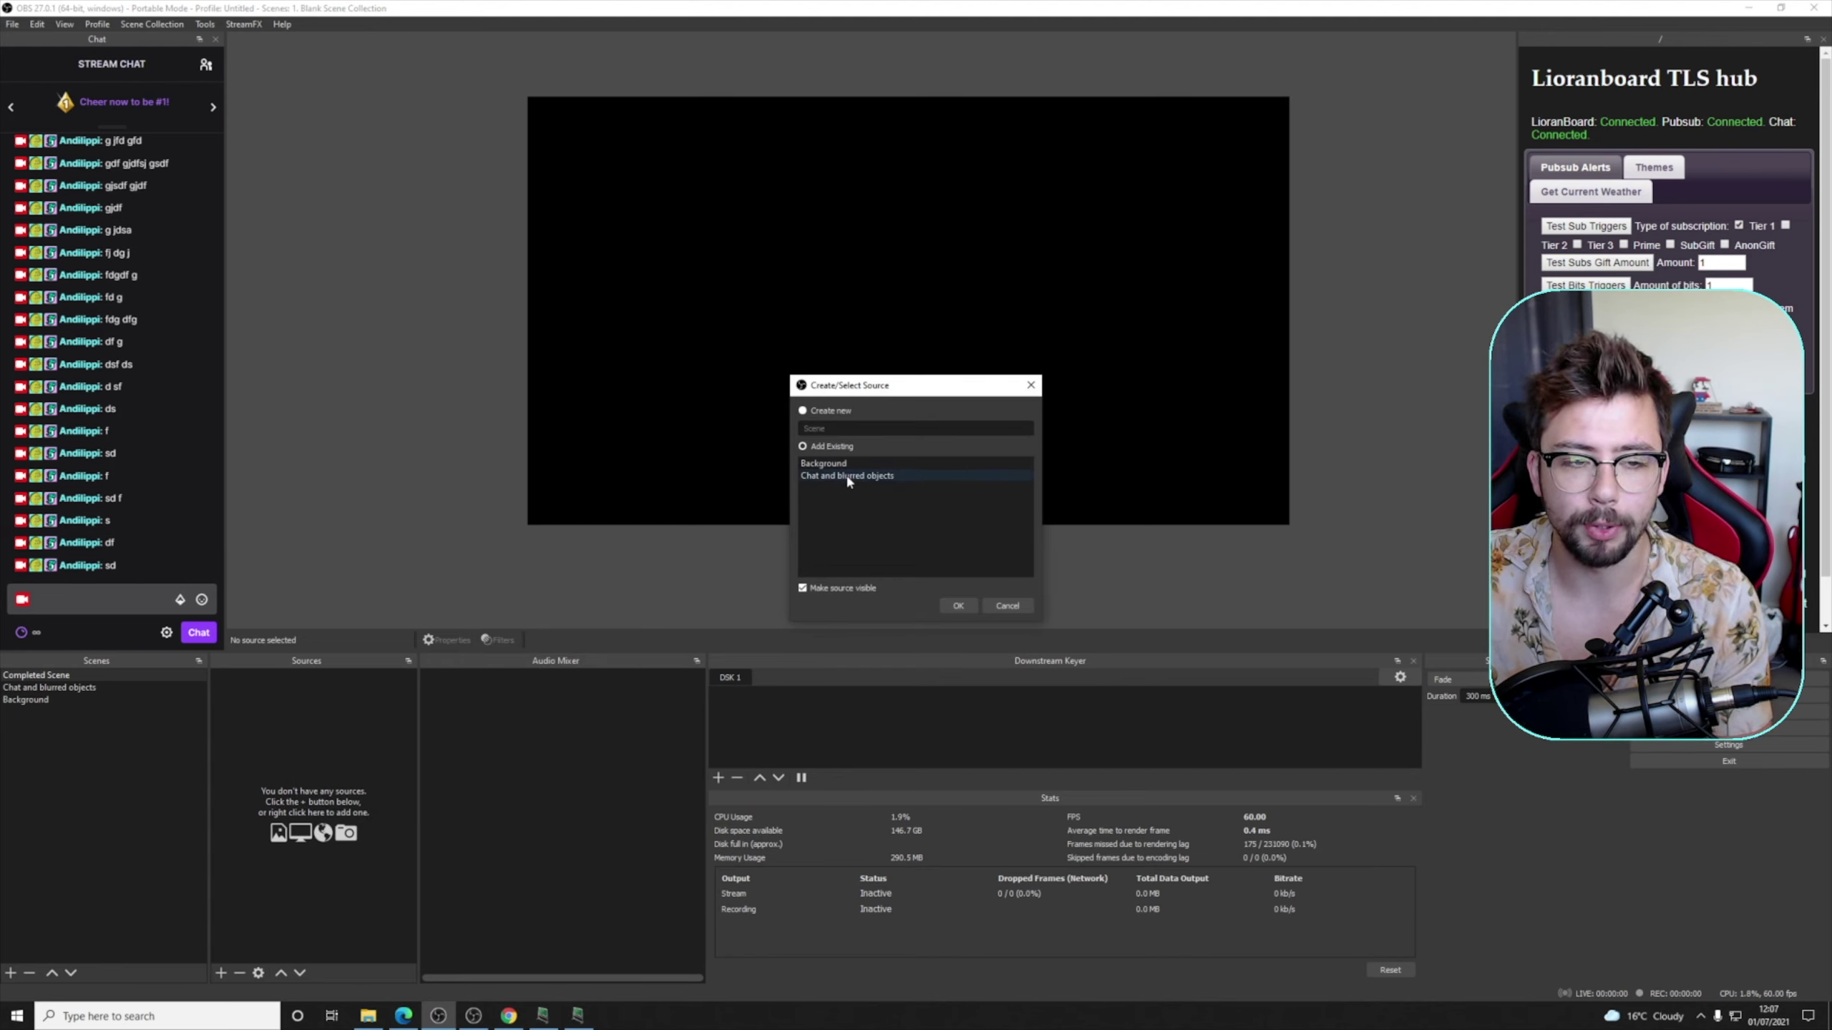
pyautogui.click(957, 604)
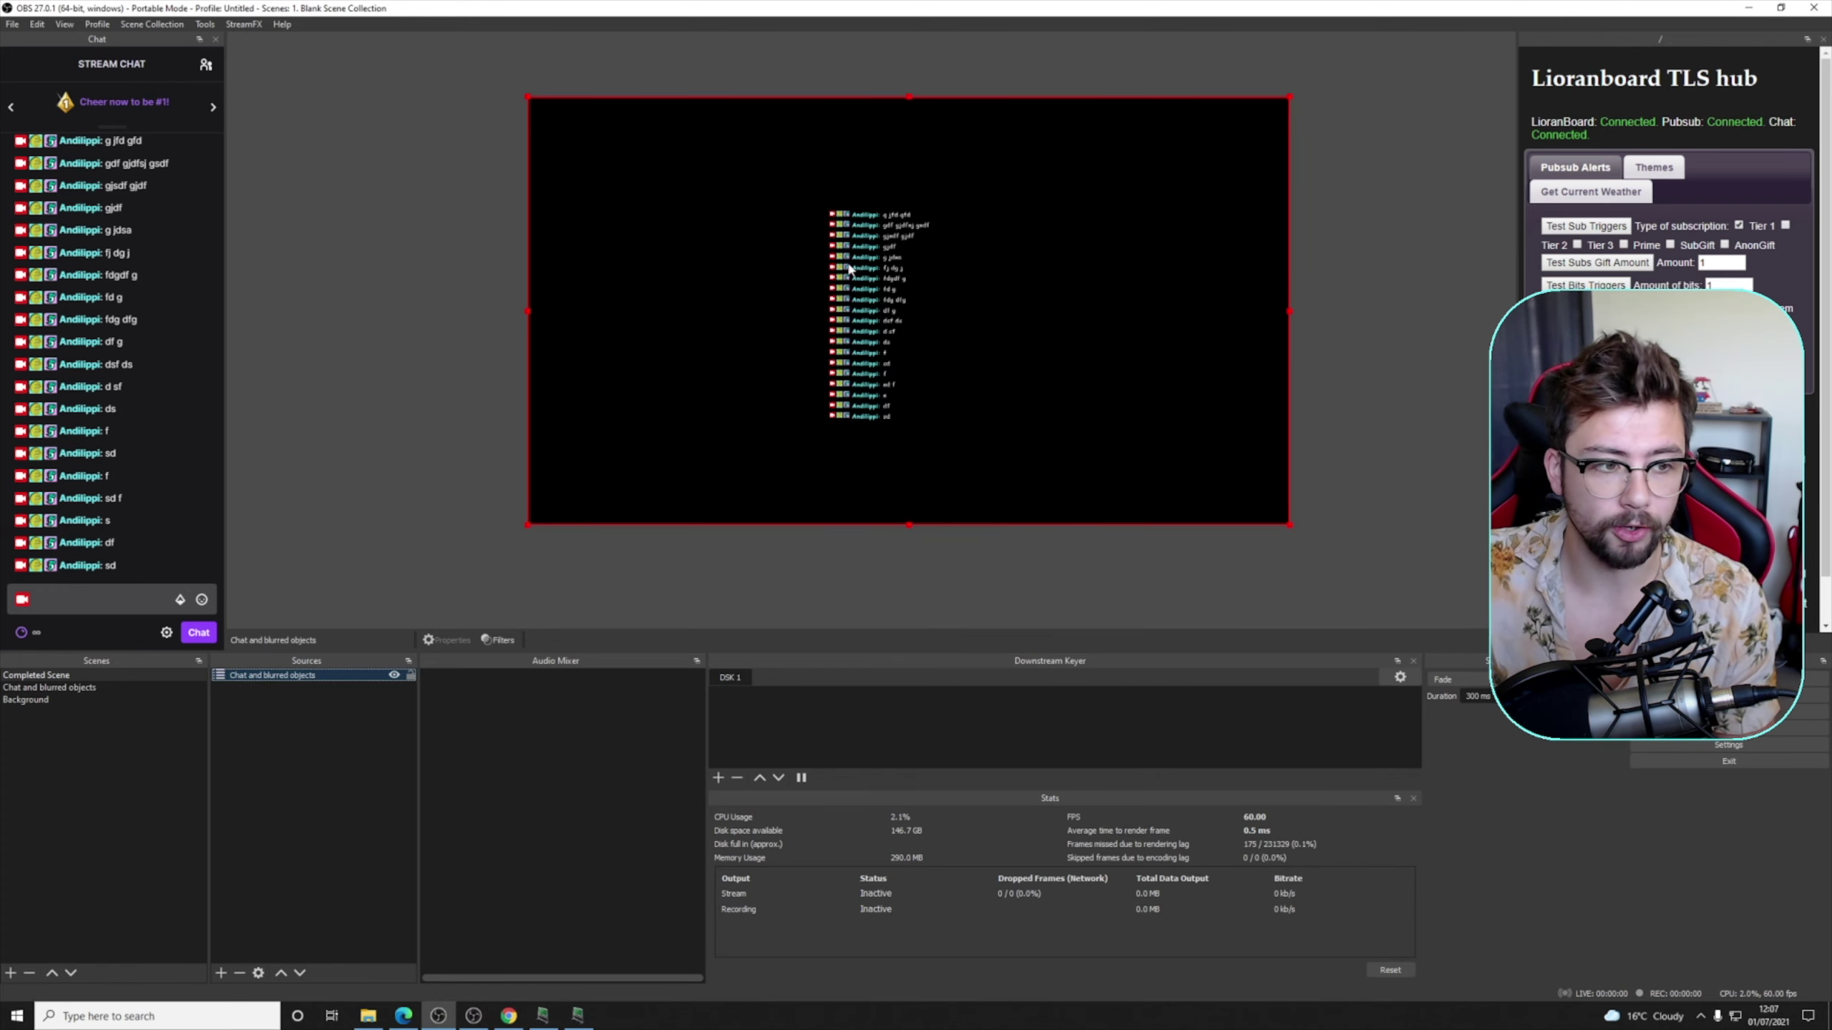
pyautogui.rightClick(287, 740)
pyautogui.moveTo(317, 752)
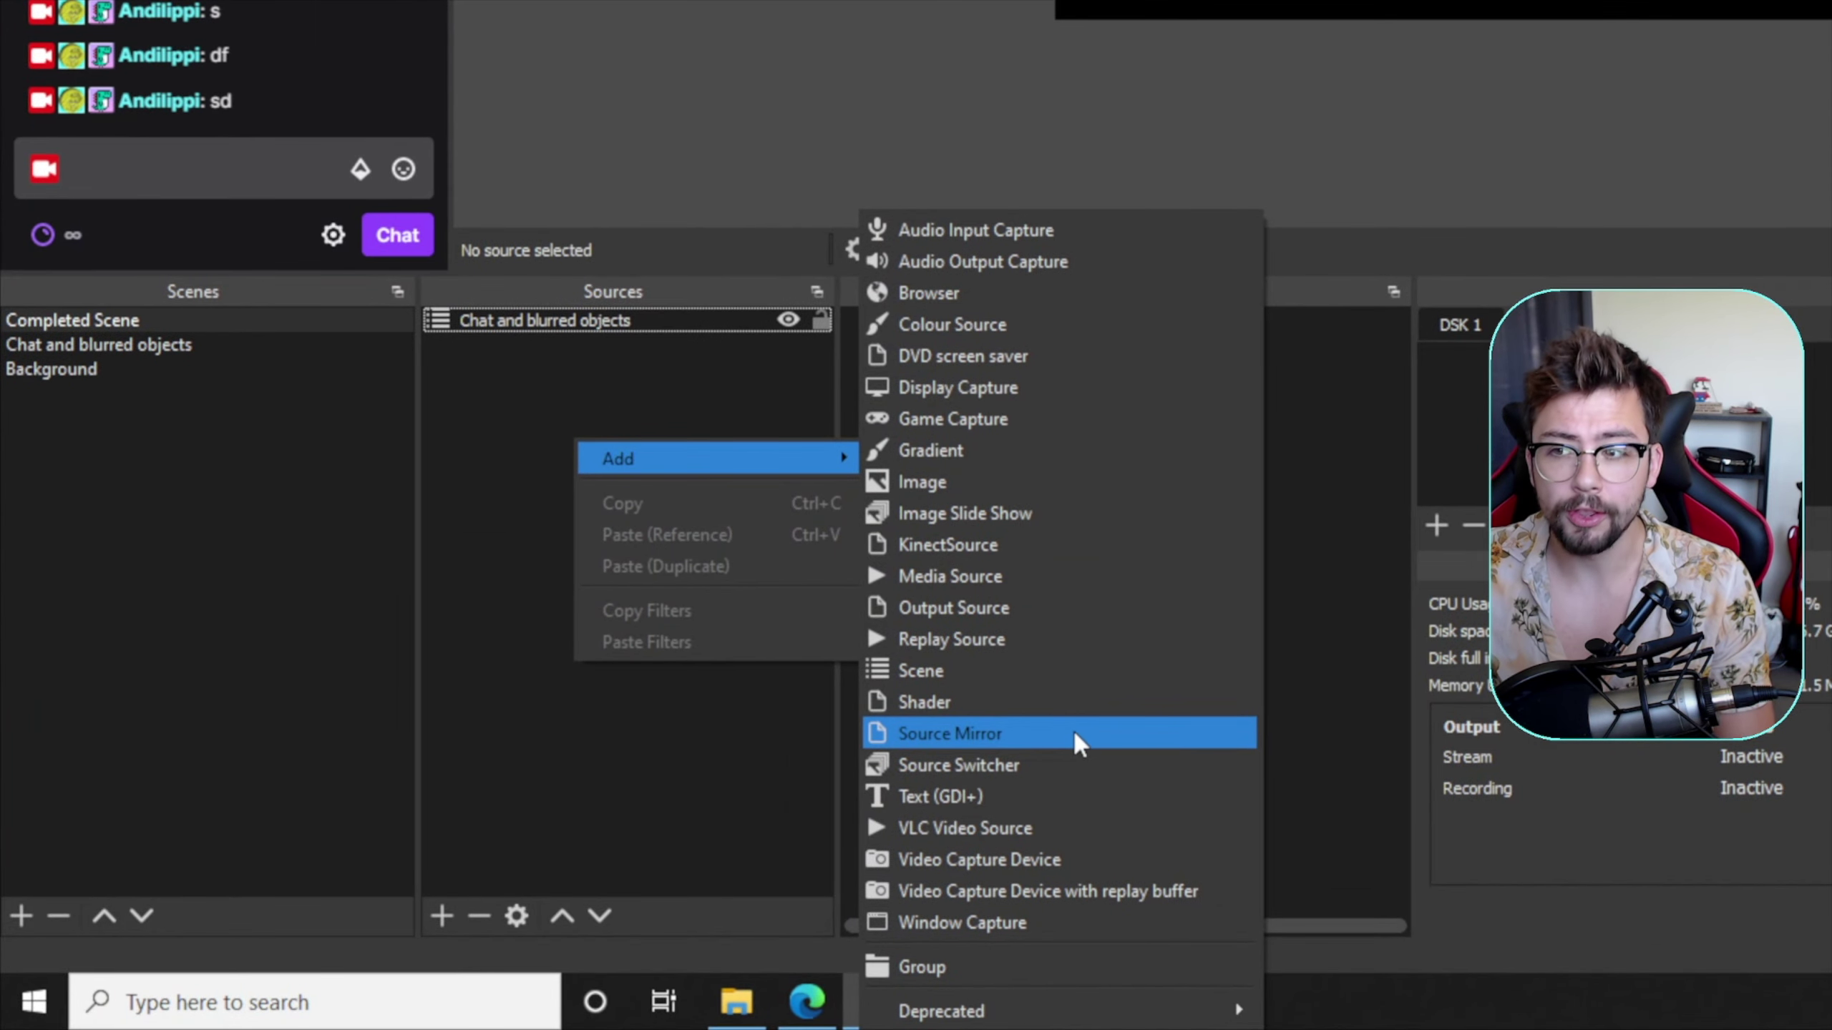
# - Add a Source Mirror named 'Active Background Blur' that mirrors the Background scene
pyautogui.click(1074, 733)
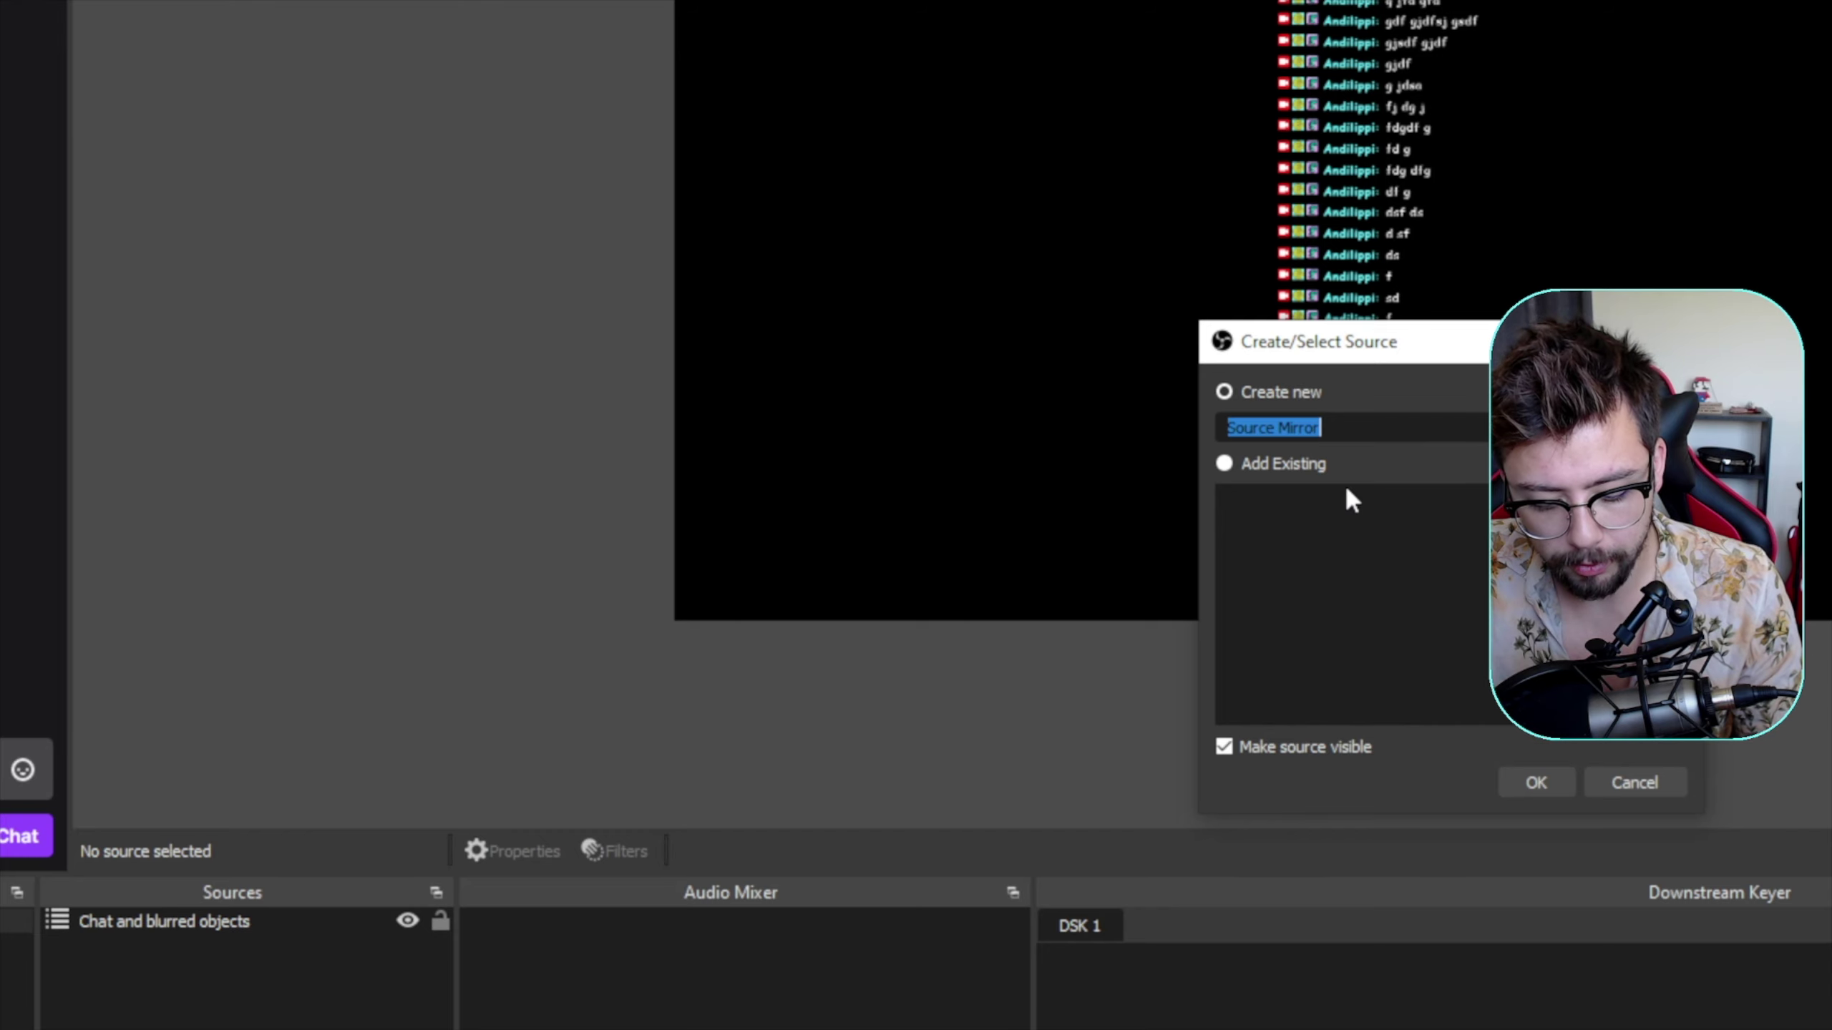
pyautogui.write('Active Background Blur')
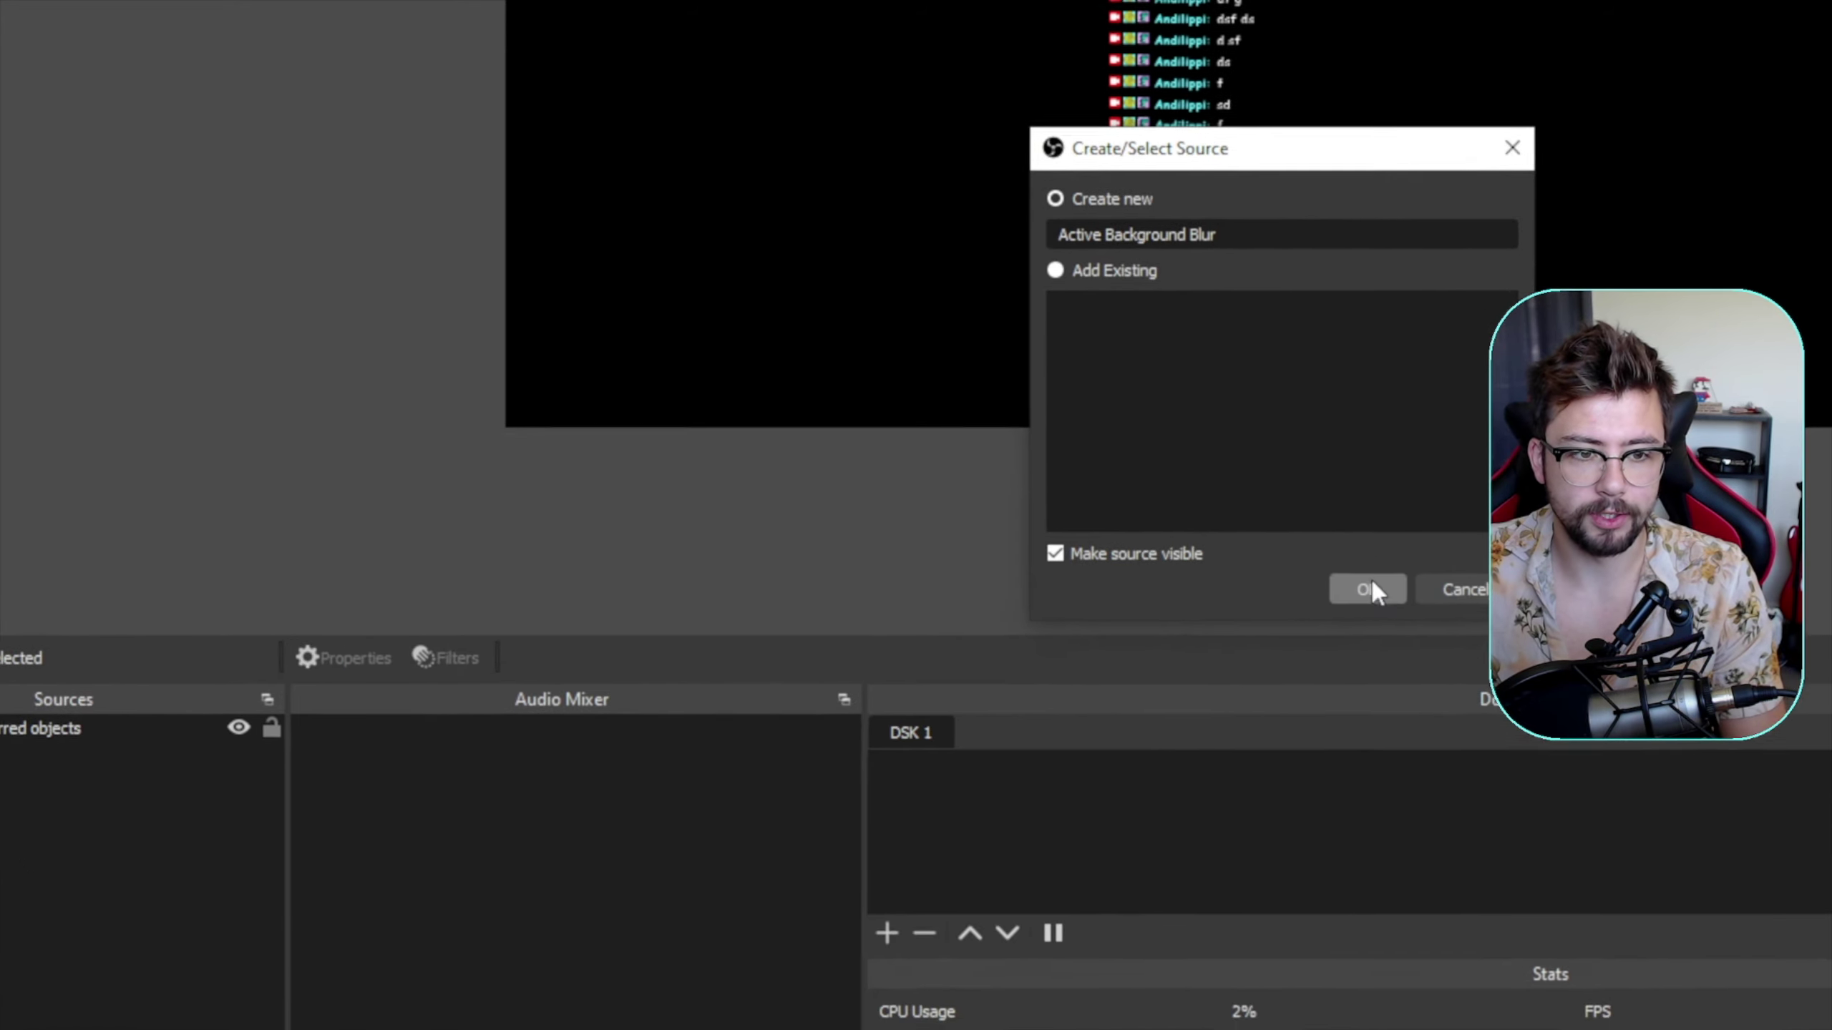
pyautogui.click(1371, 586)
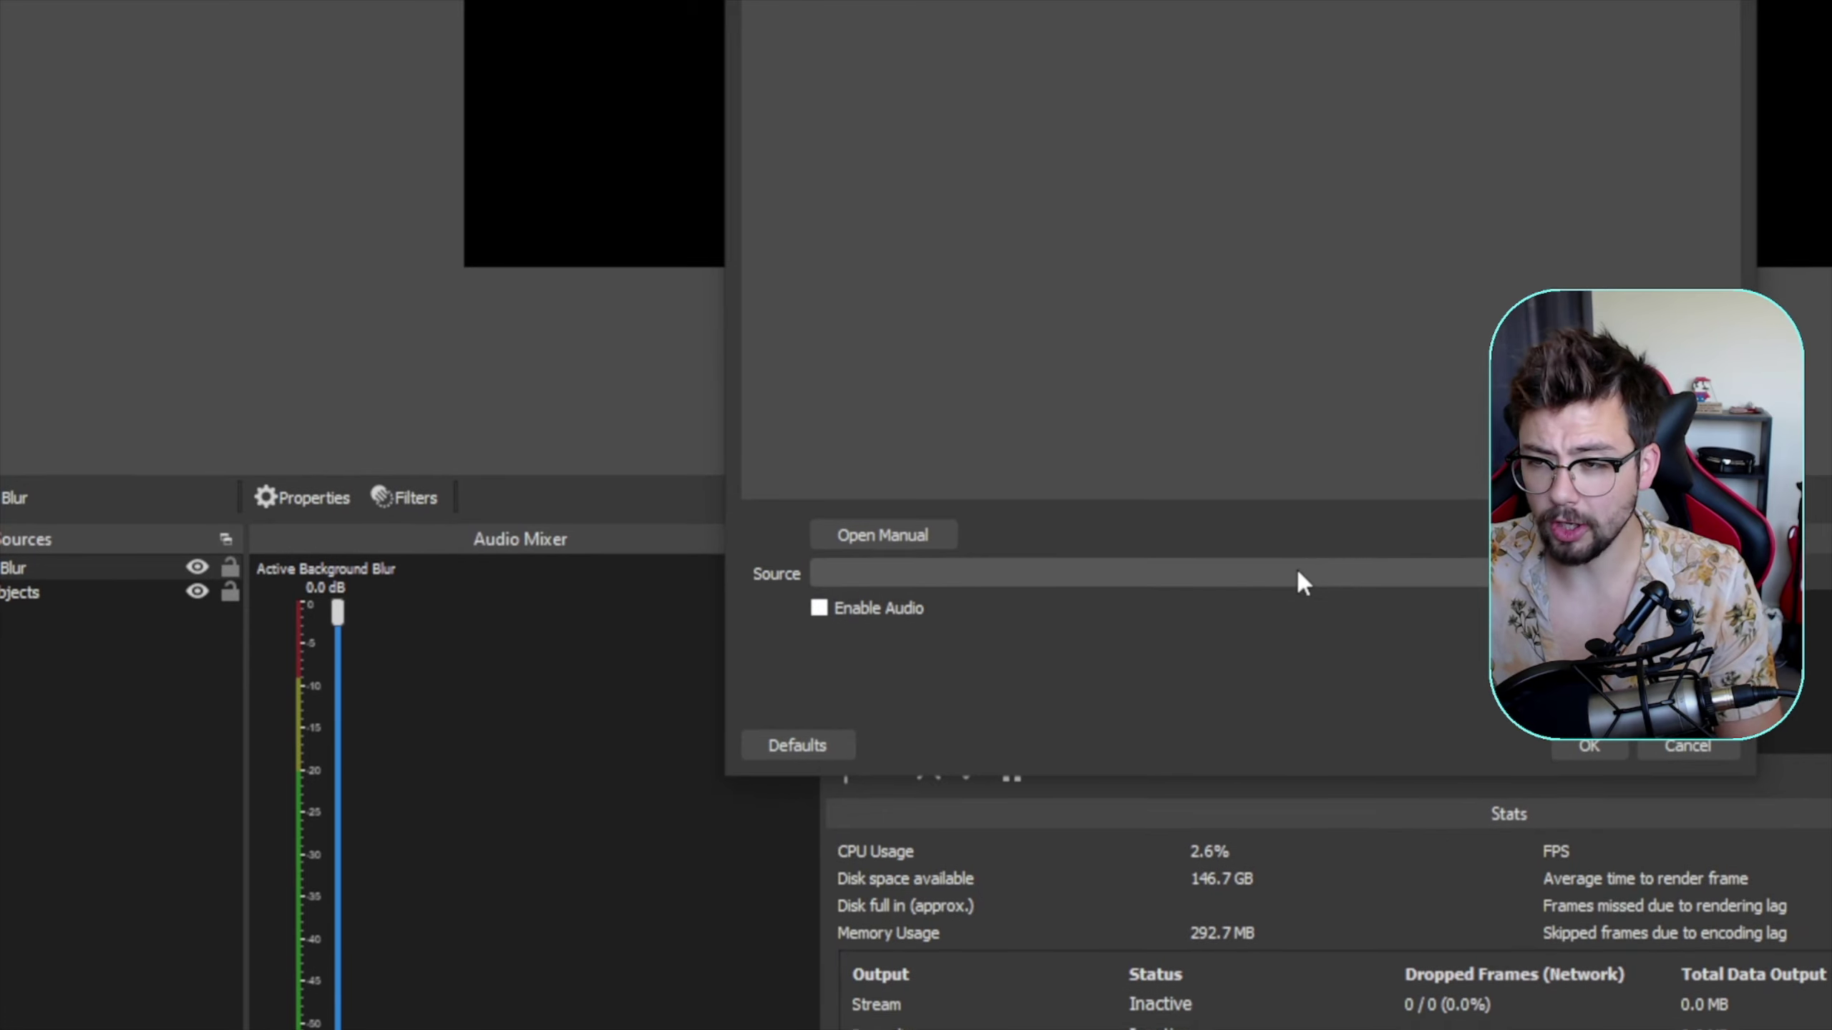
pyautogui.click(1302, 575)
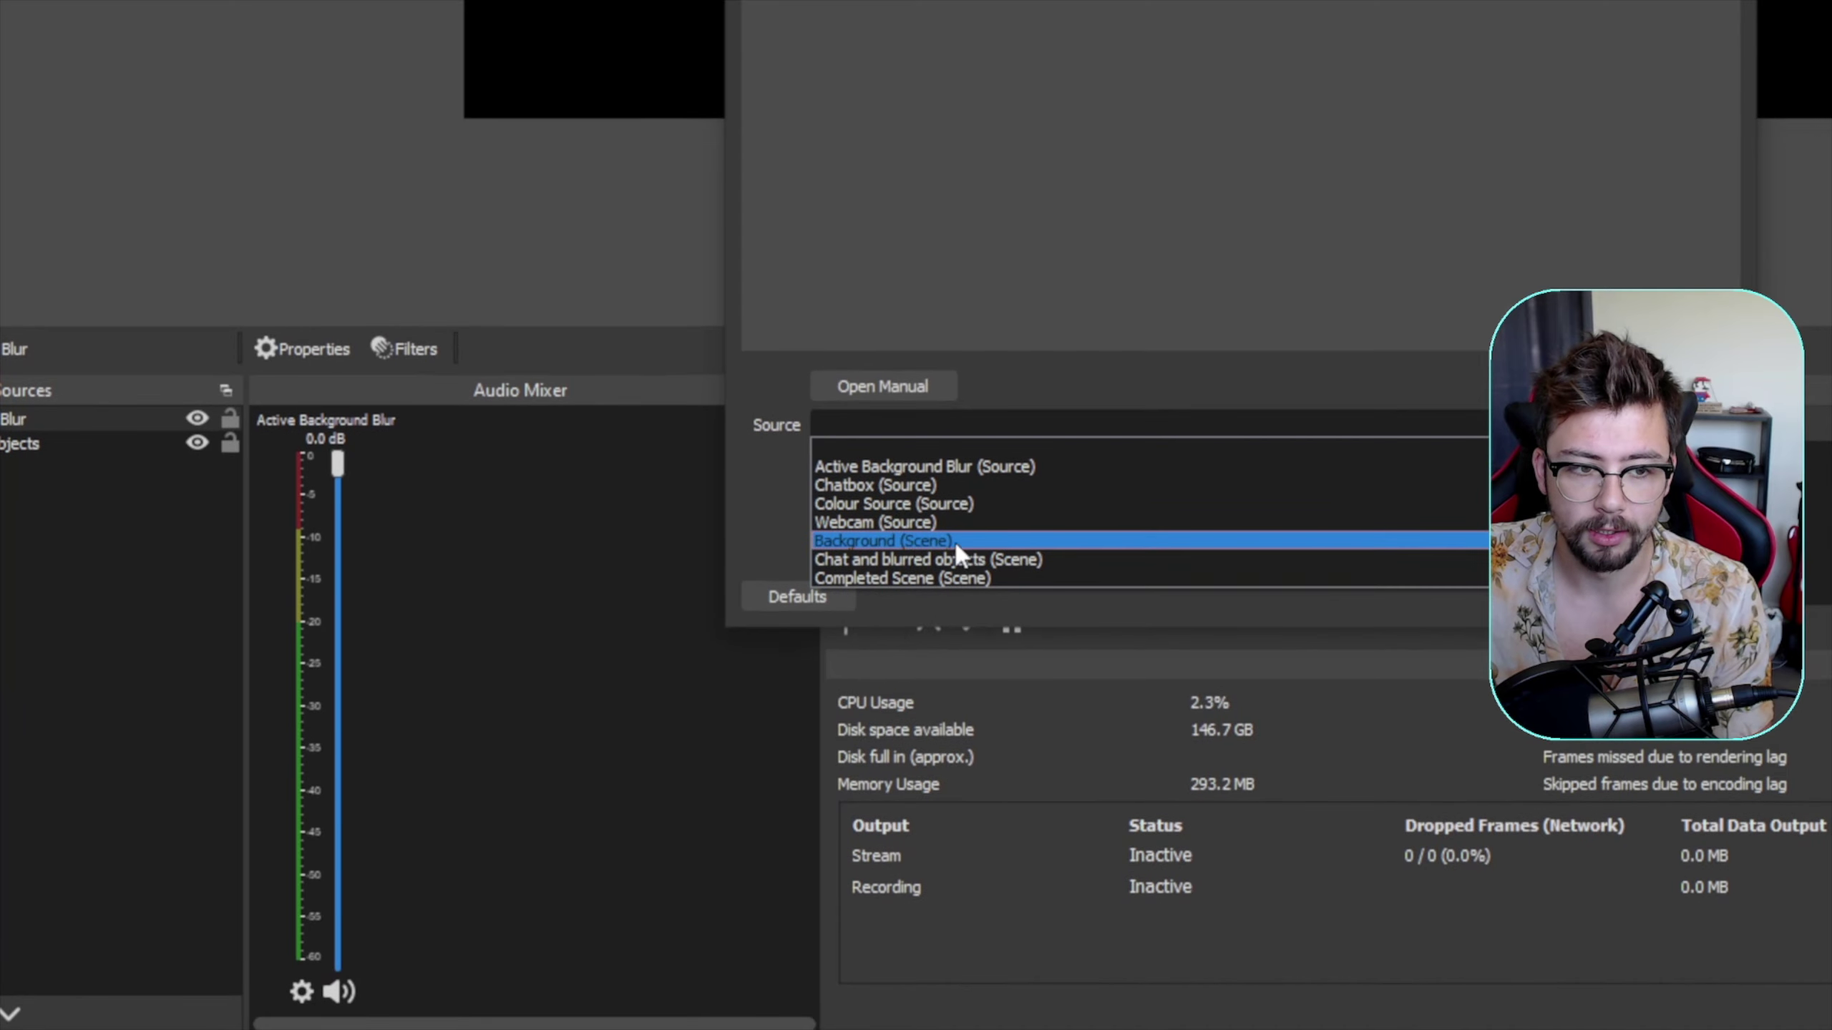
pyautogui.click(913, 540)
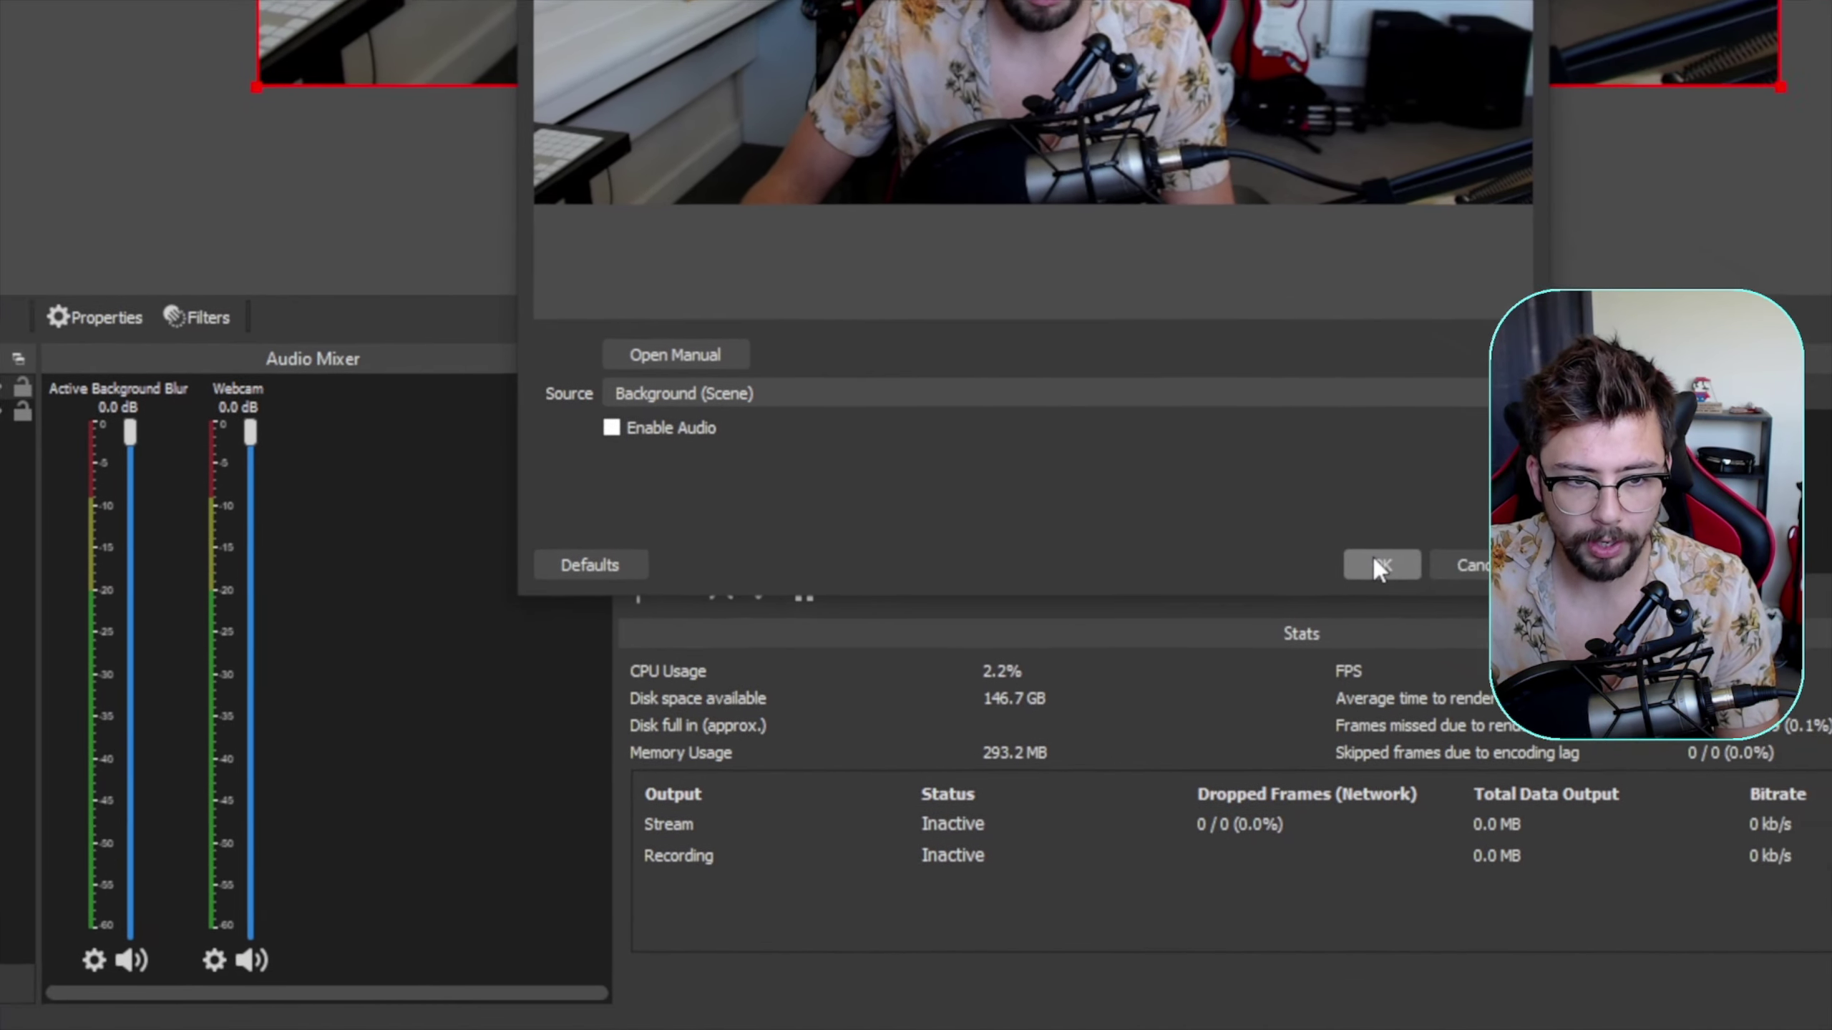
pyautogui.click(1377, 565)
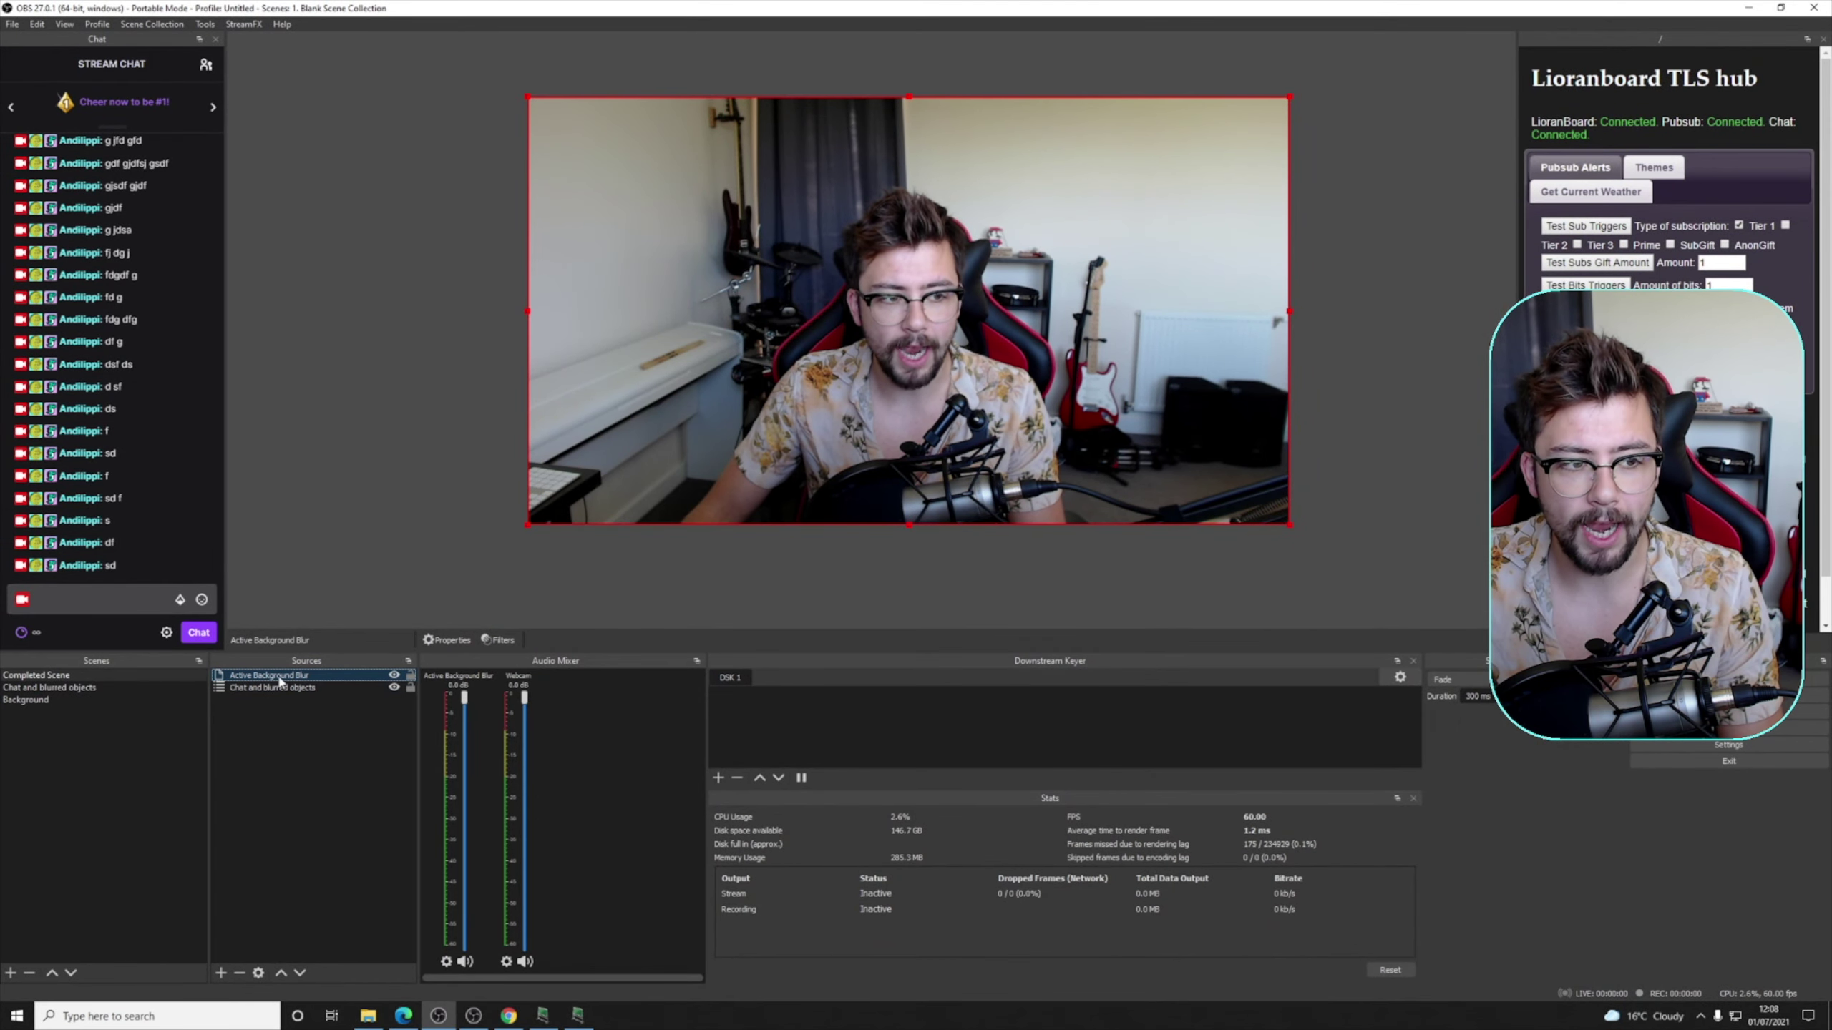
pyautogui.moveTo(277, 698); pyautogui.dragTo(278, 697)
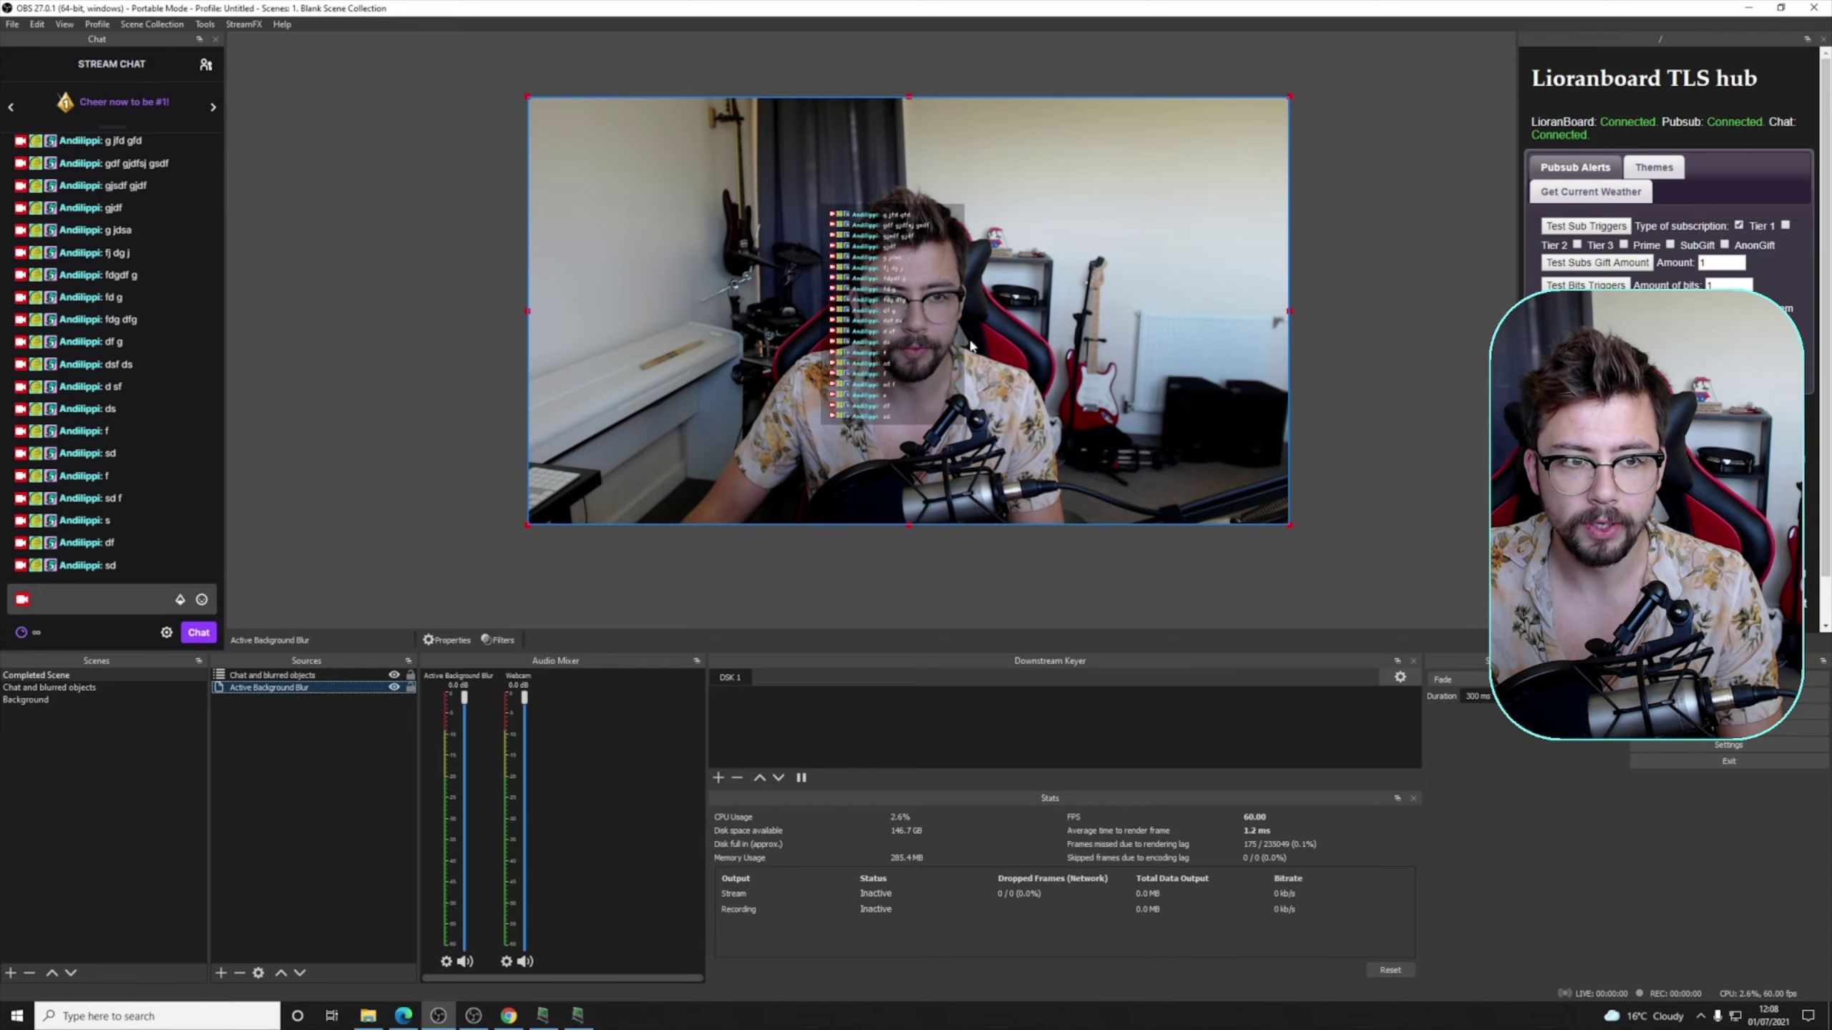
pyautogui.click(1333, 388)
pyautogui.press('space')
pyautogui.scroll(4, 883, 343)
pyautogui.scroll(3, 883, 343)
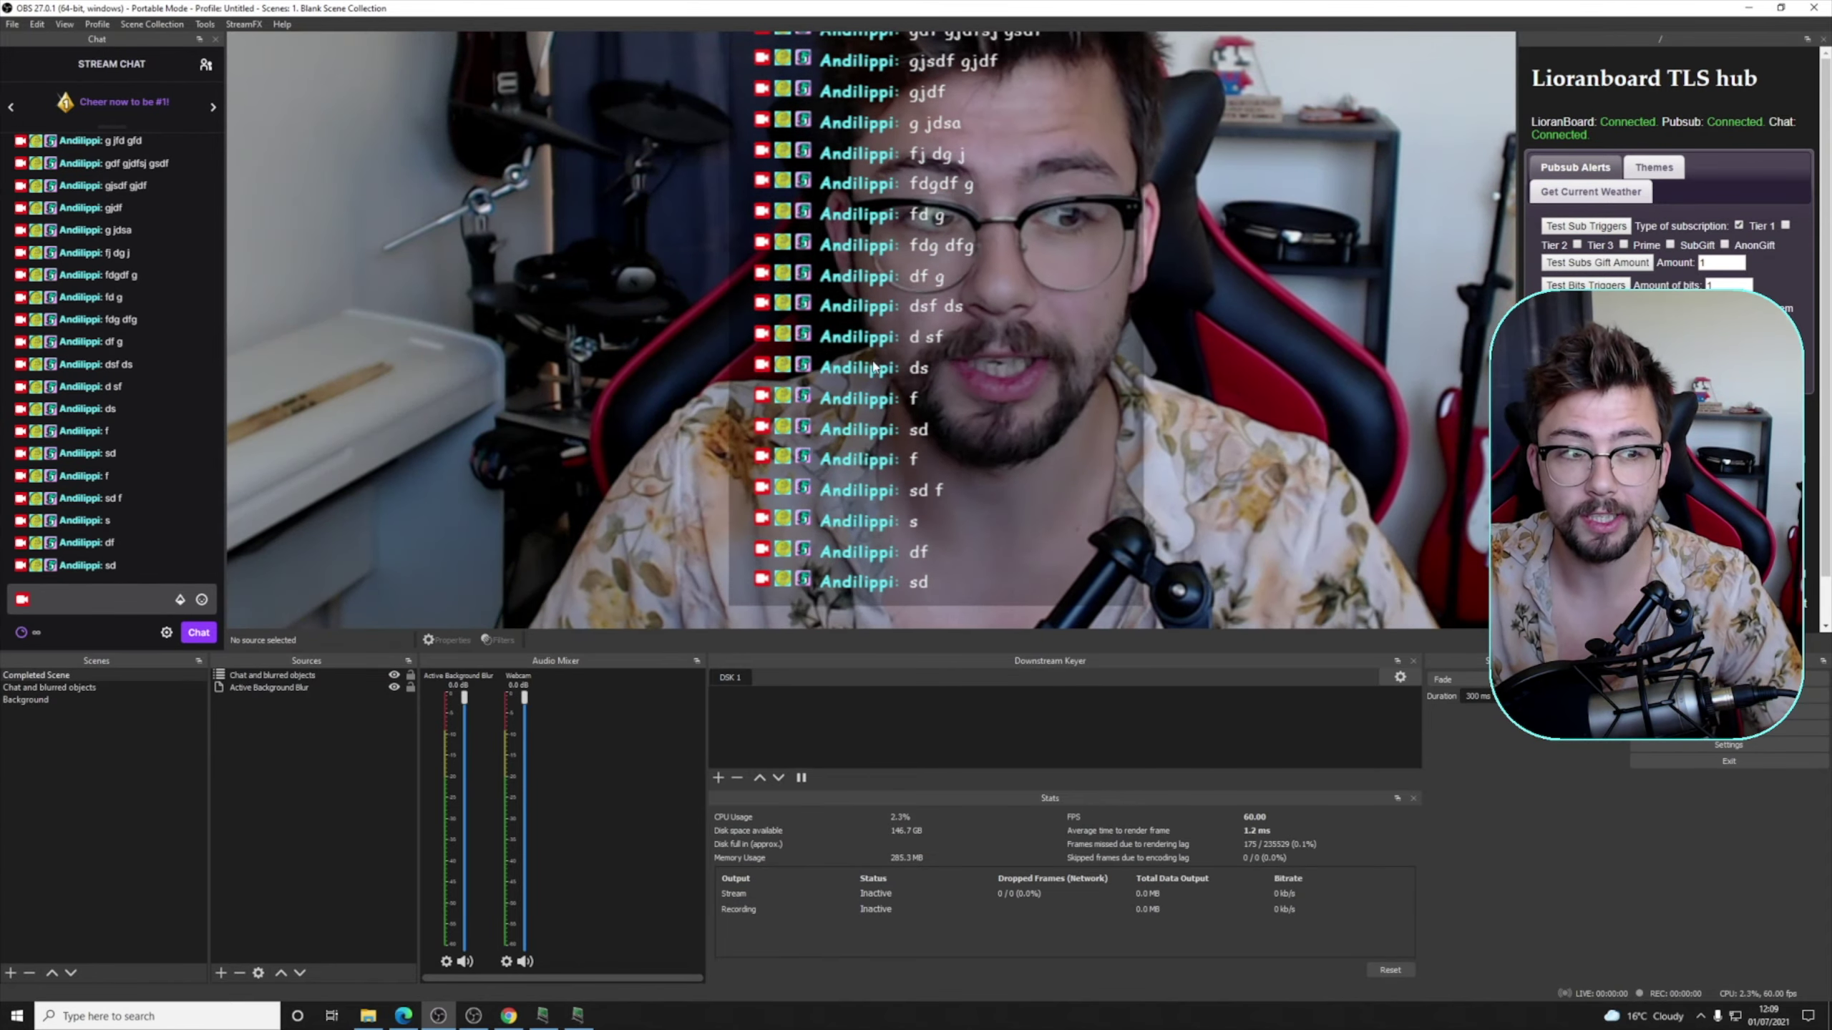
pyautogui.click(565, 520)
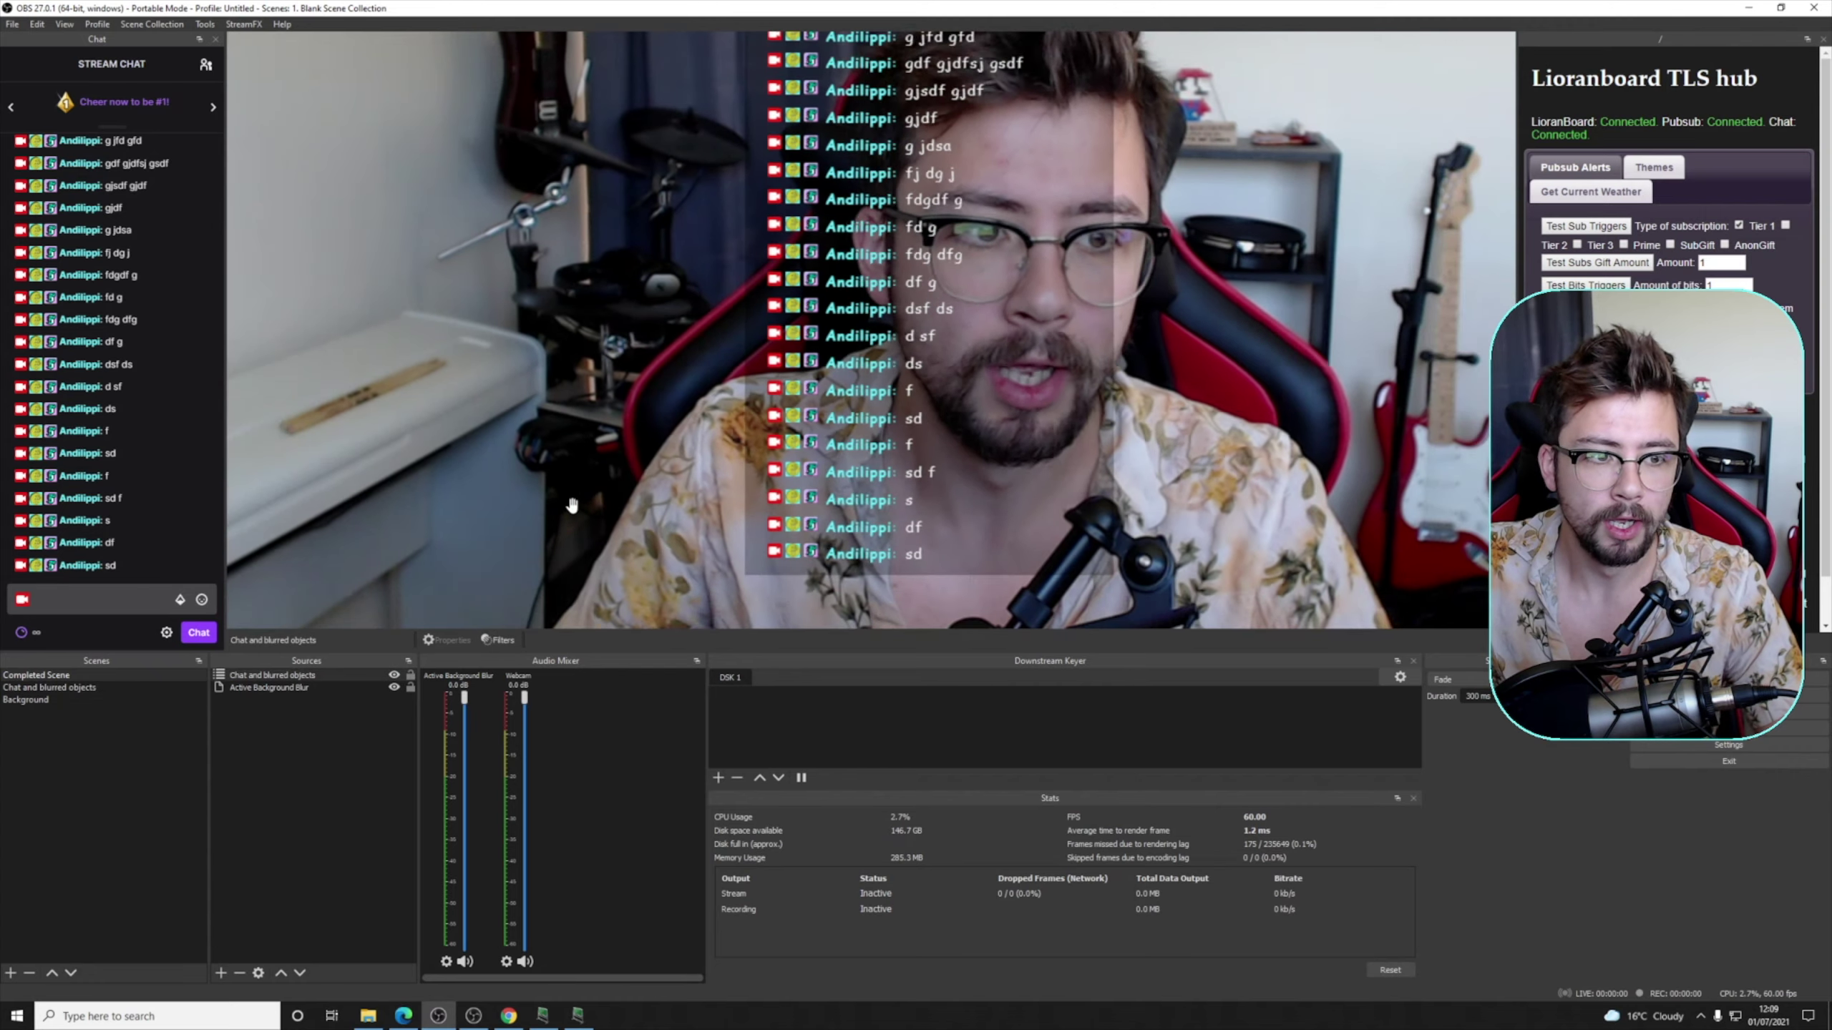
pyautogui.scroll(-2, 576, 477)
pyautogui.moveTo(597, 434); pyautogui.dragTo(390, 498)
pyautogui.scroll(1, 359, 448)
pyautogui.scroll(1, 359, 448)
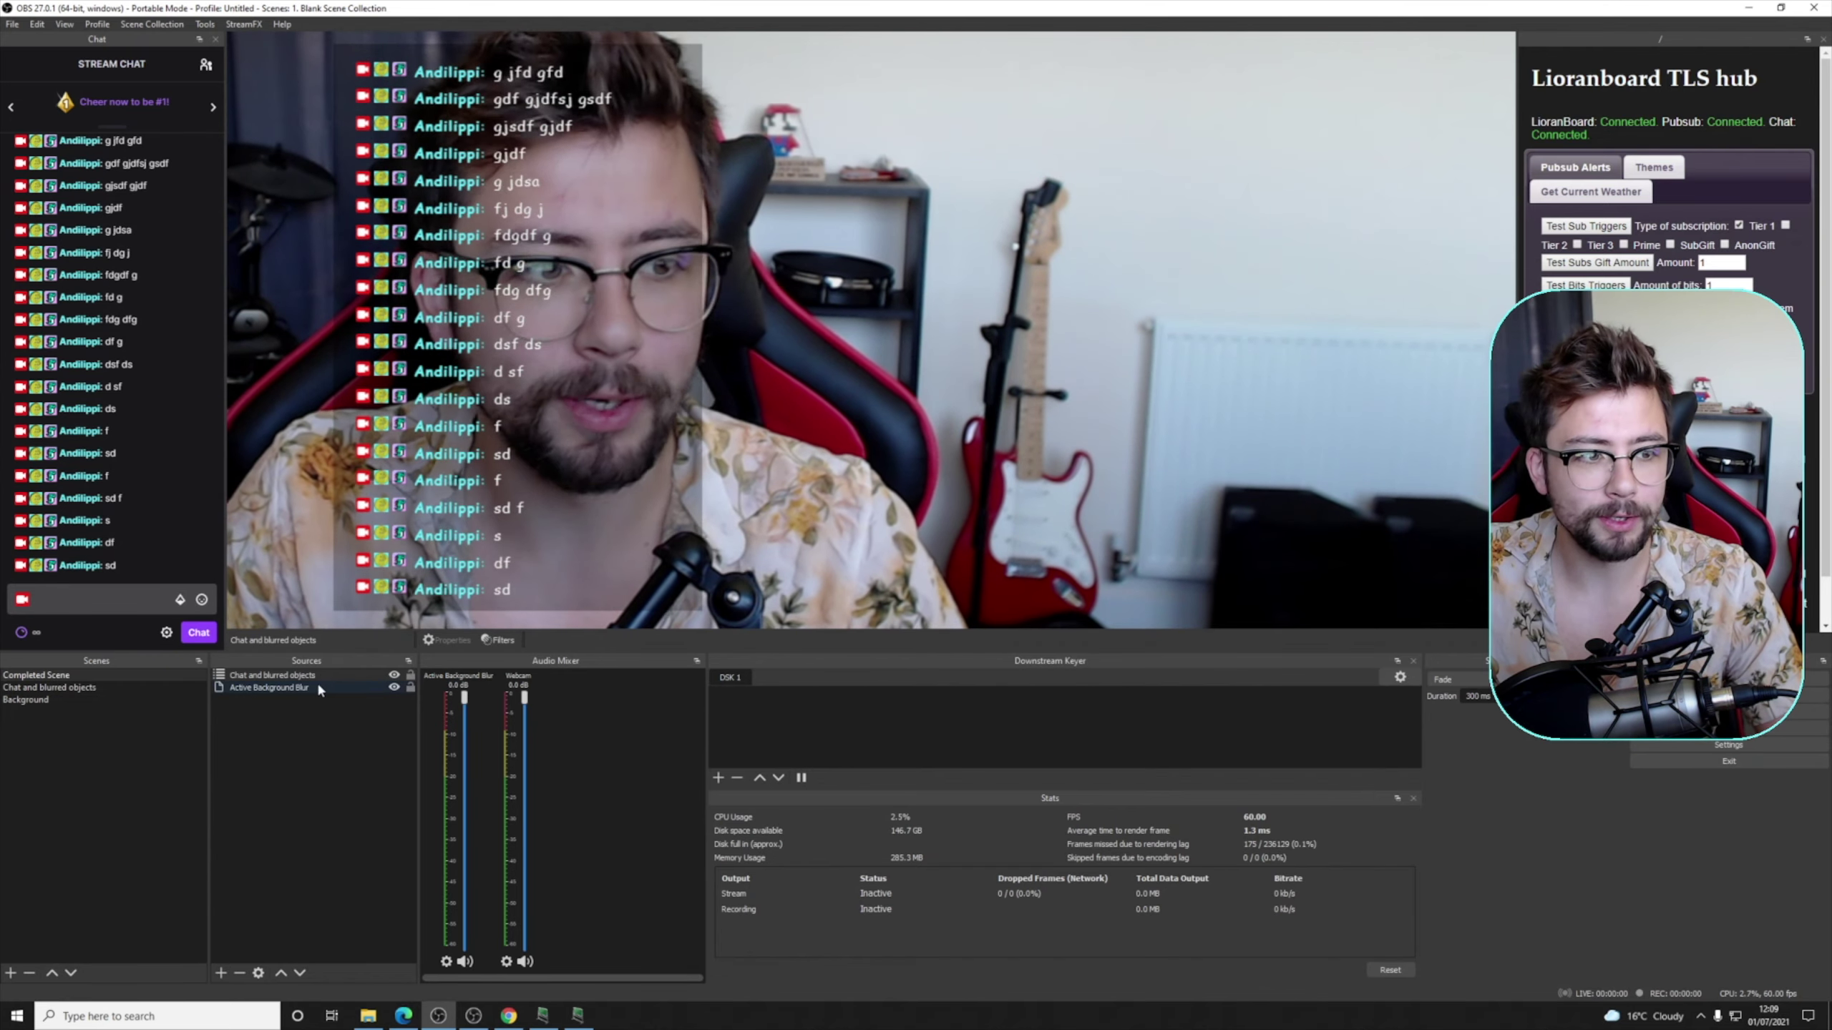
# - Add a Blur effect filter, keeping the default name 'Blur', to Active Background Blur
pyautogui.rightClick(247, 686)
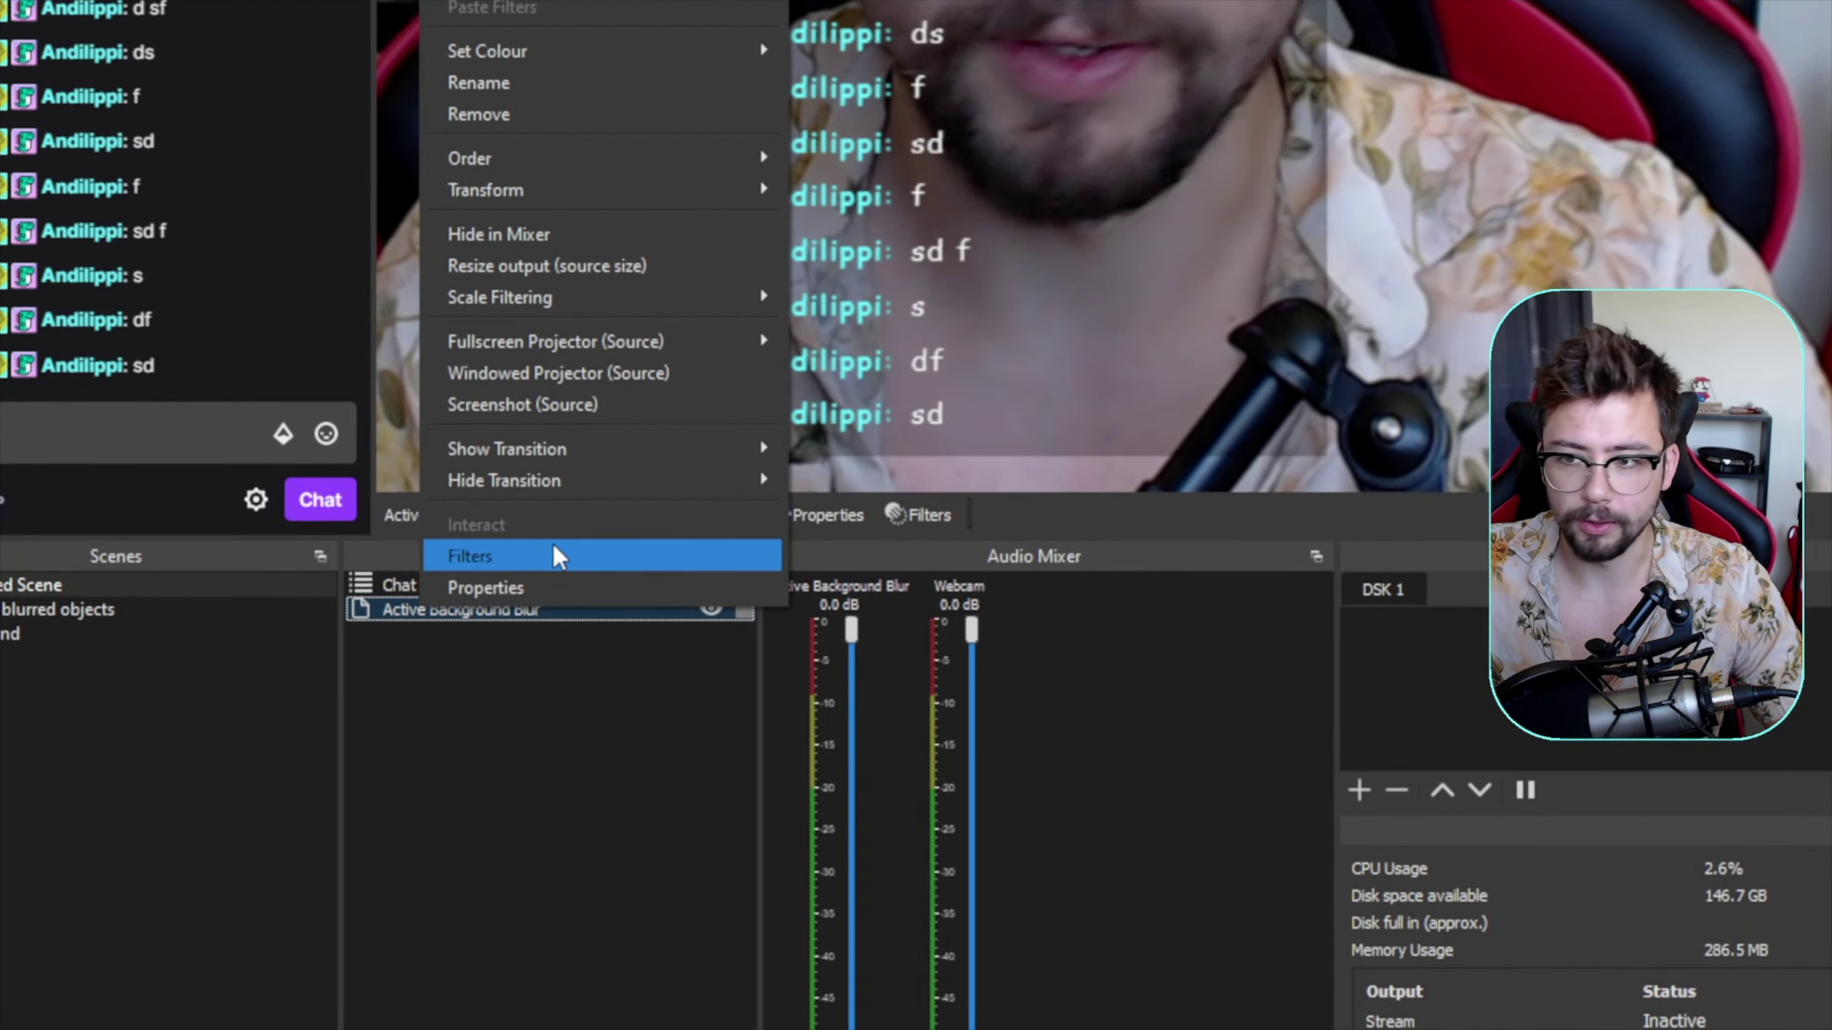
pyautogui.click(490, 574)
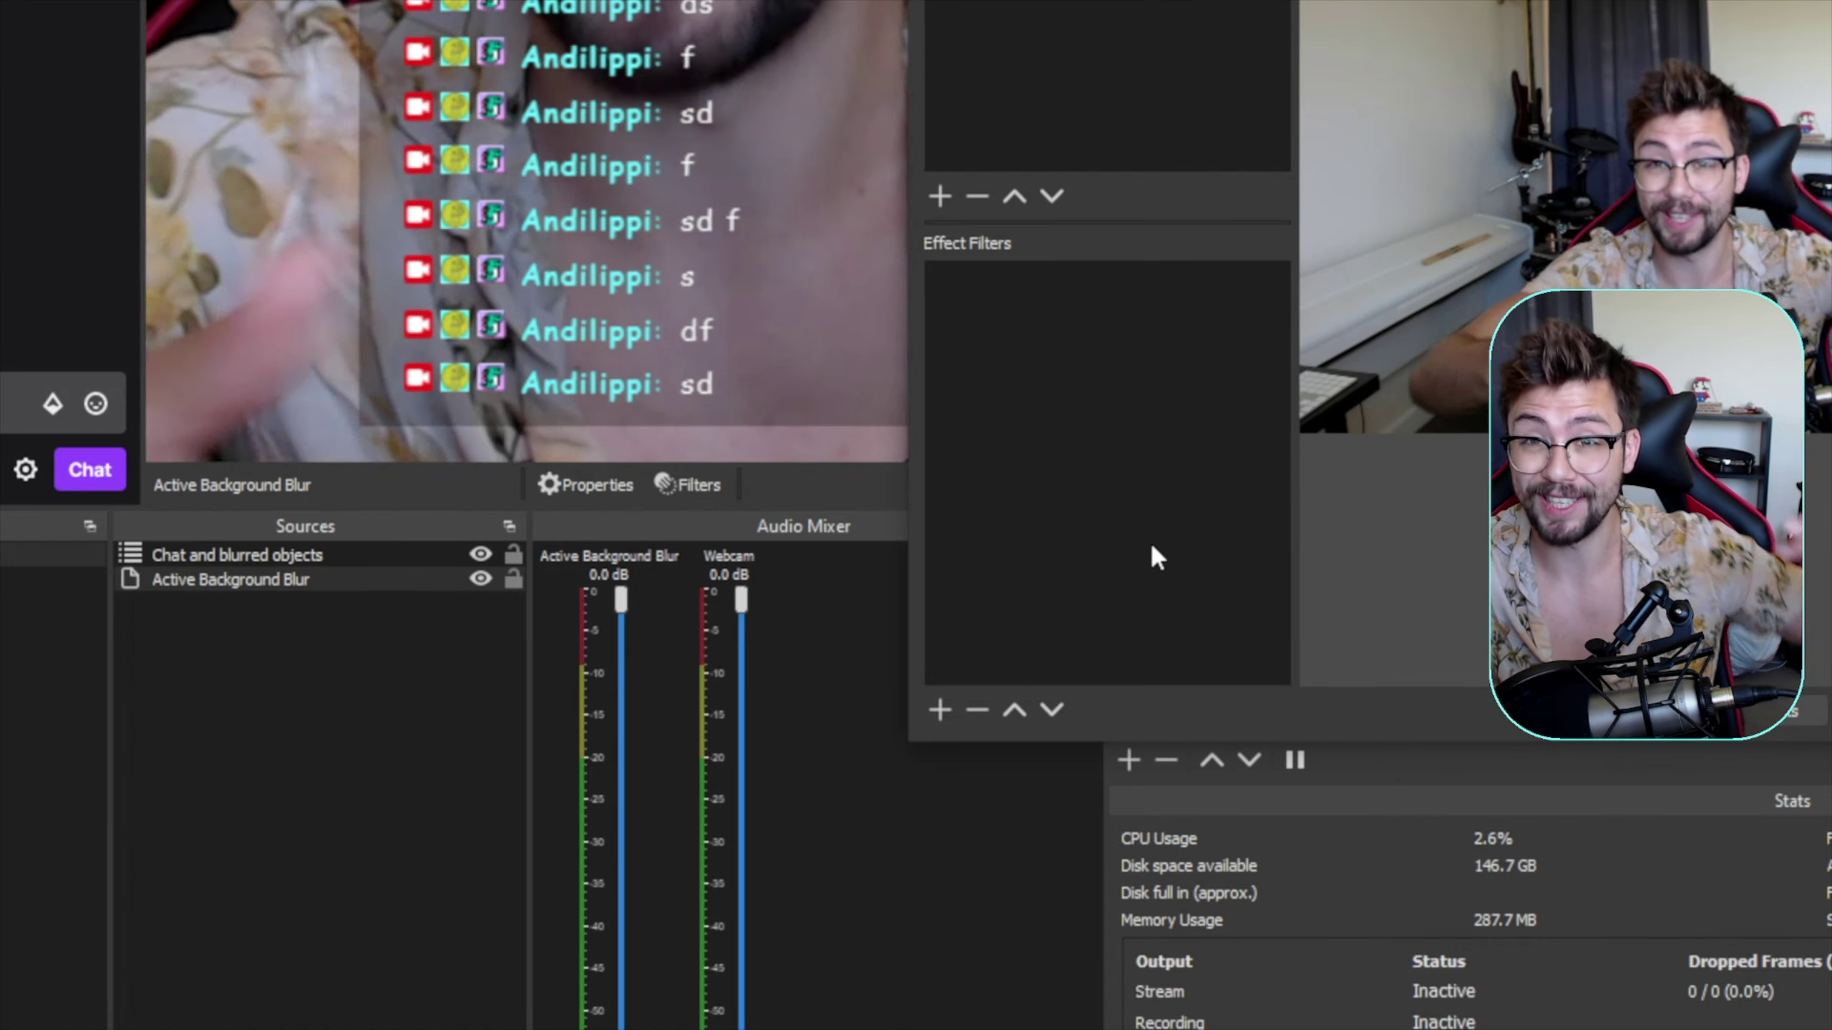
pyautogui.rightClick(1112, 523)
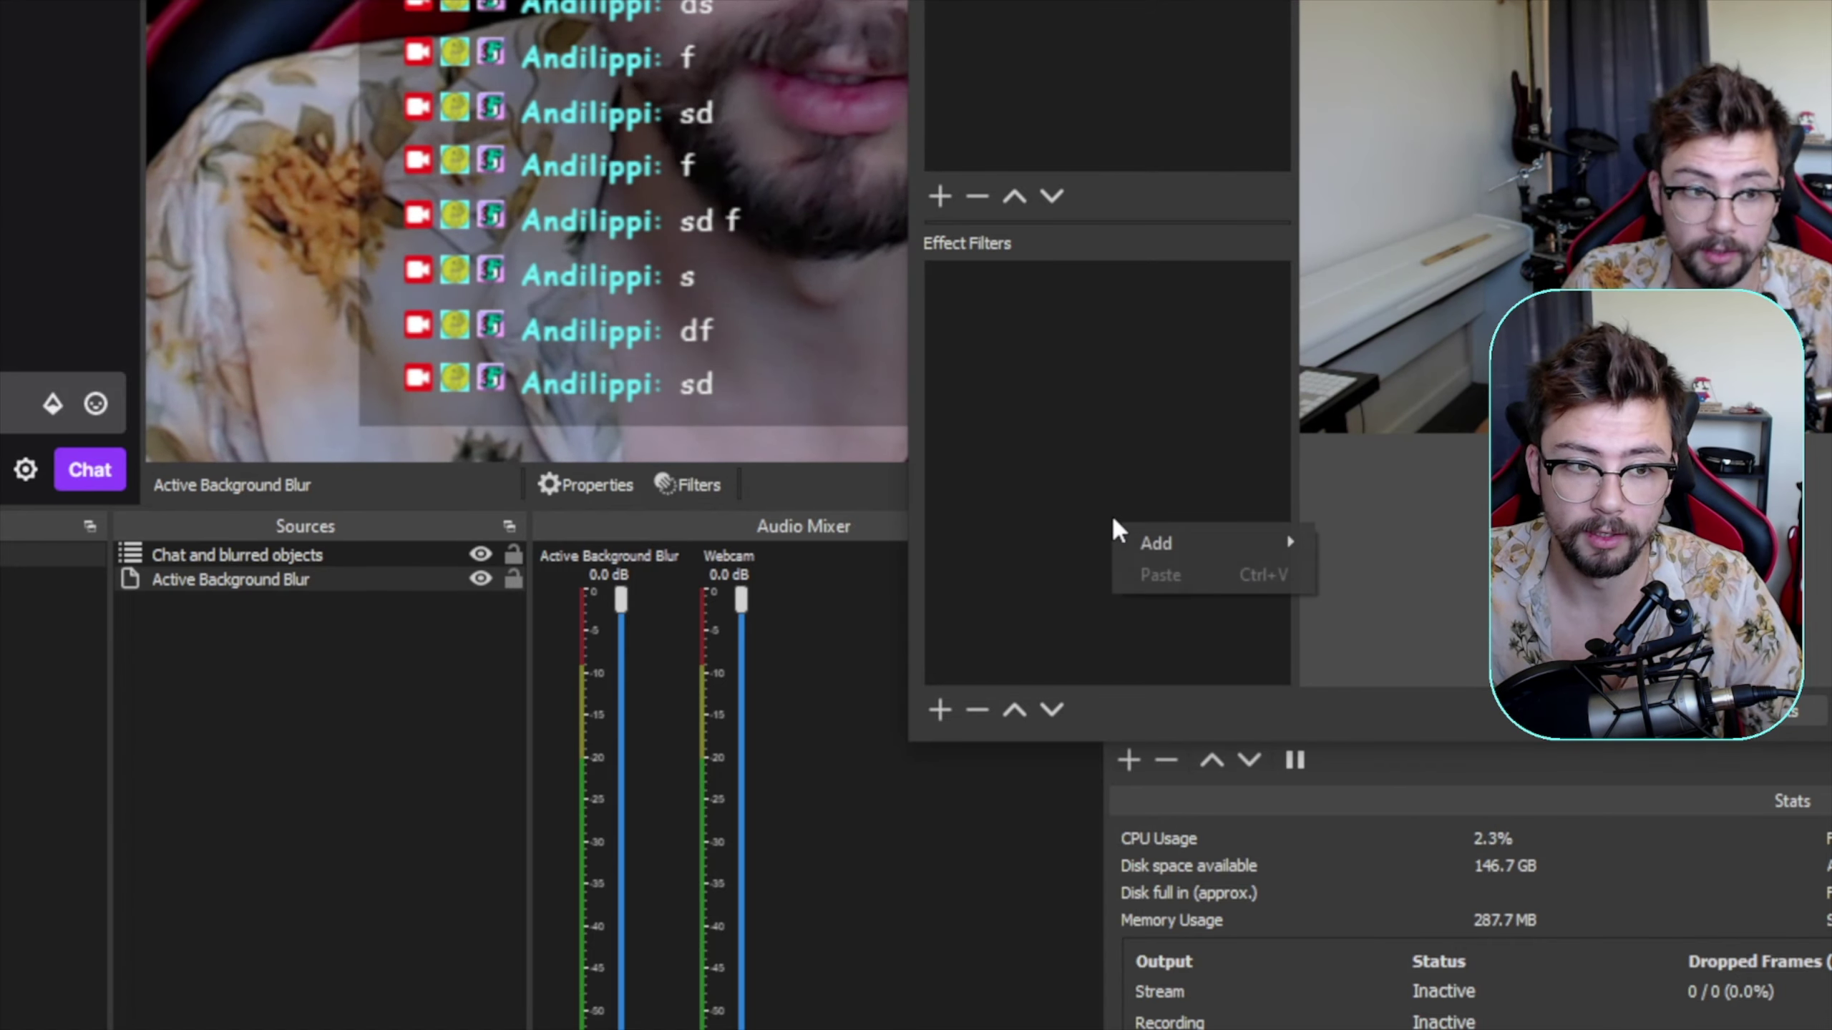
pyautogui.moveTo(1156, 545)
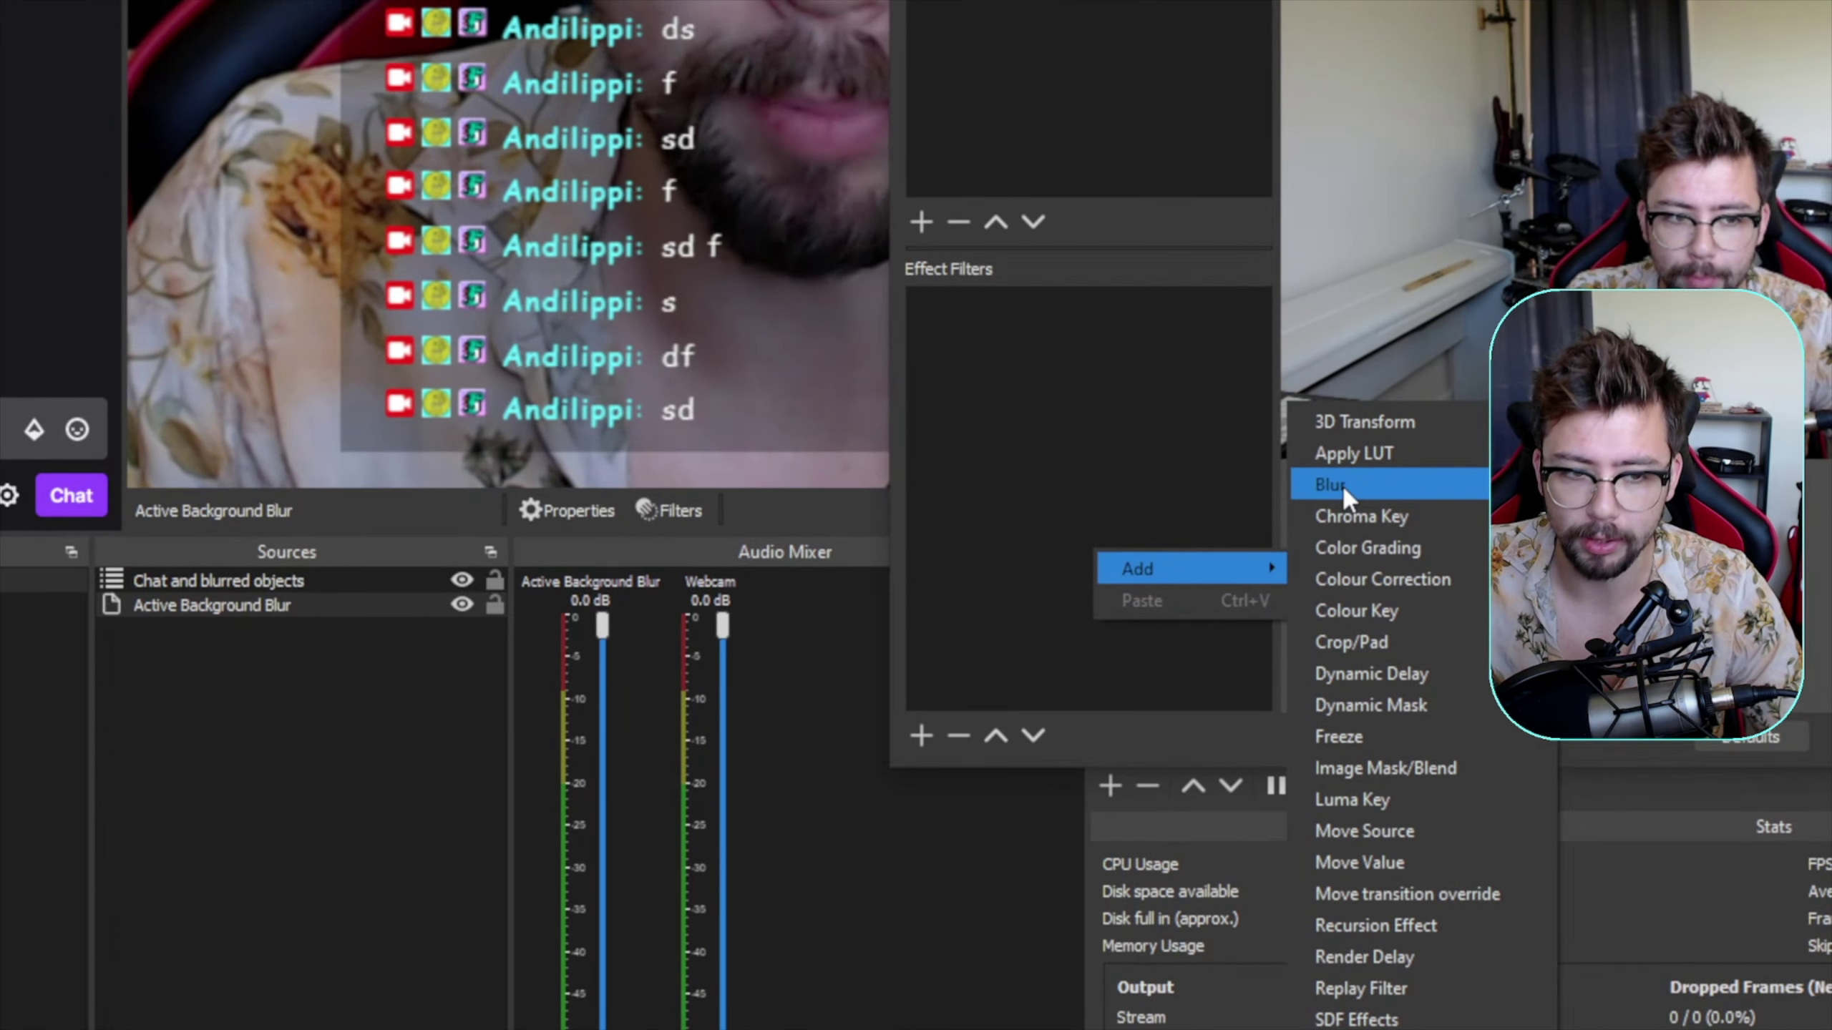
pyautogui.click(1342, 485)
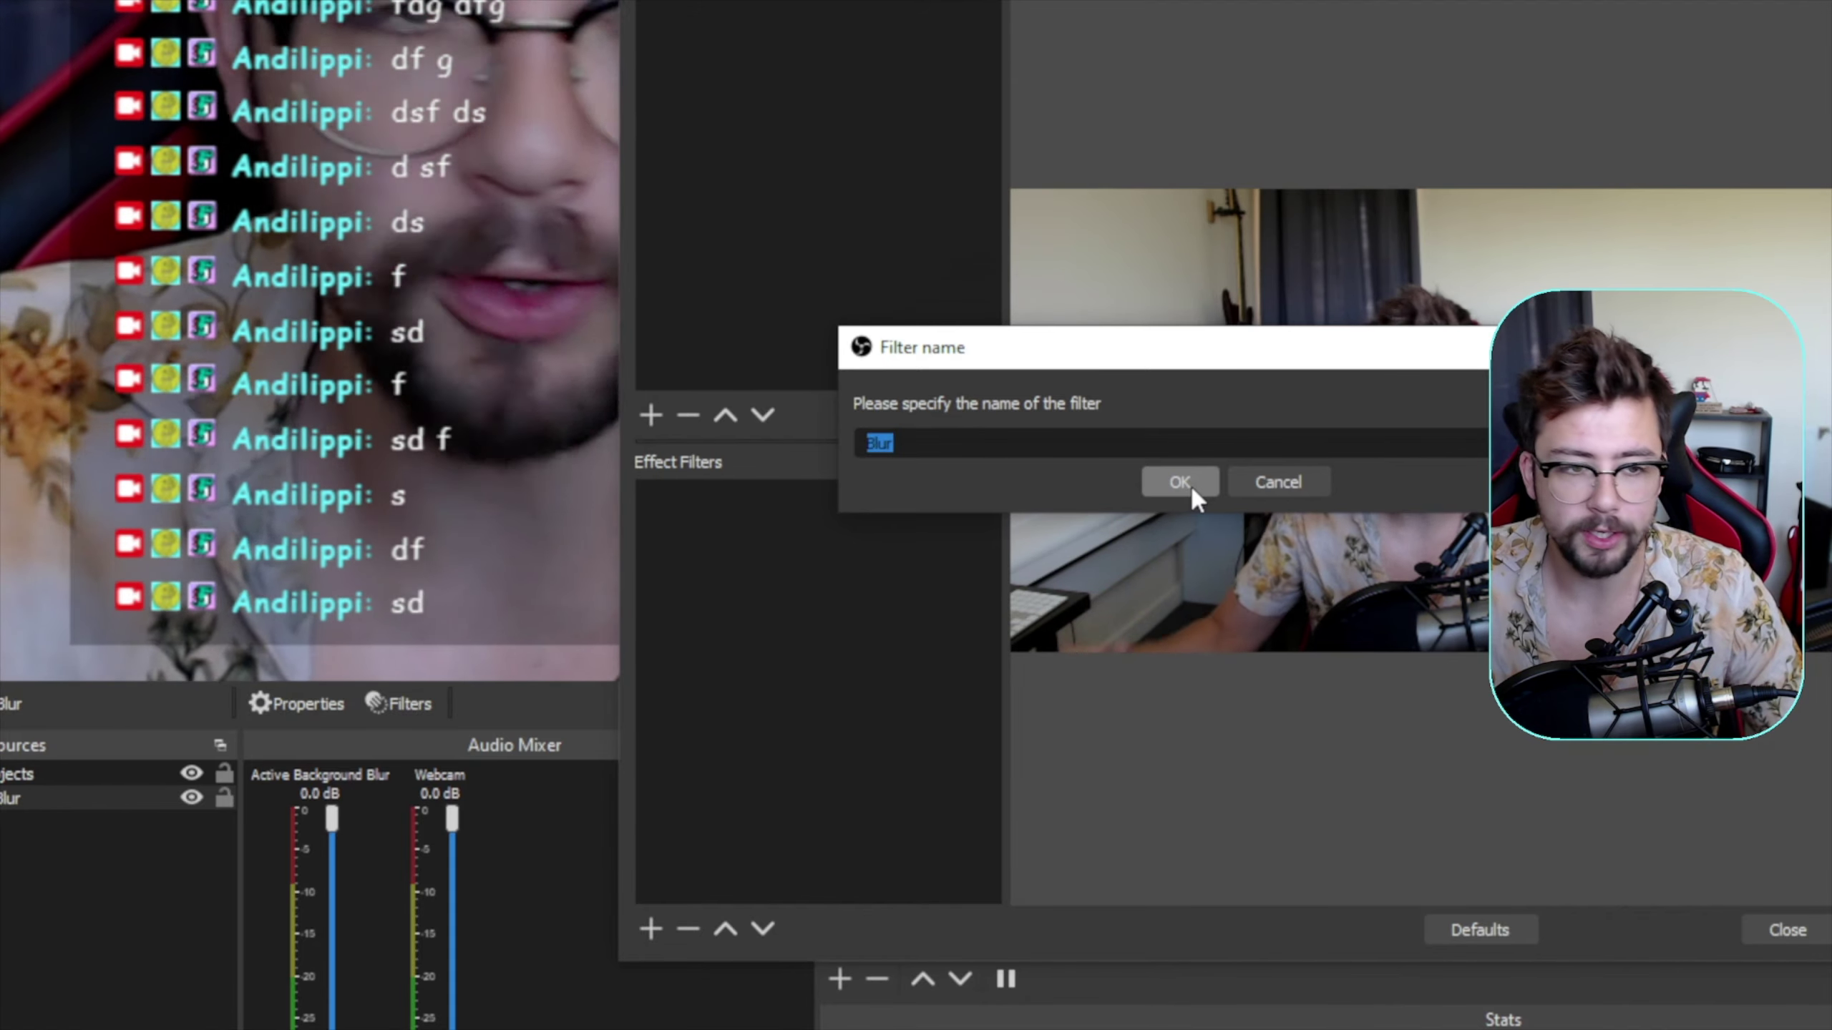
pyautogui.click(1182, 484)
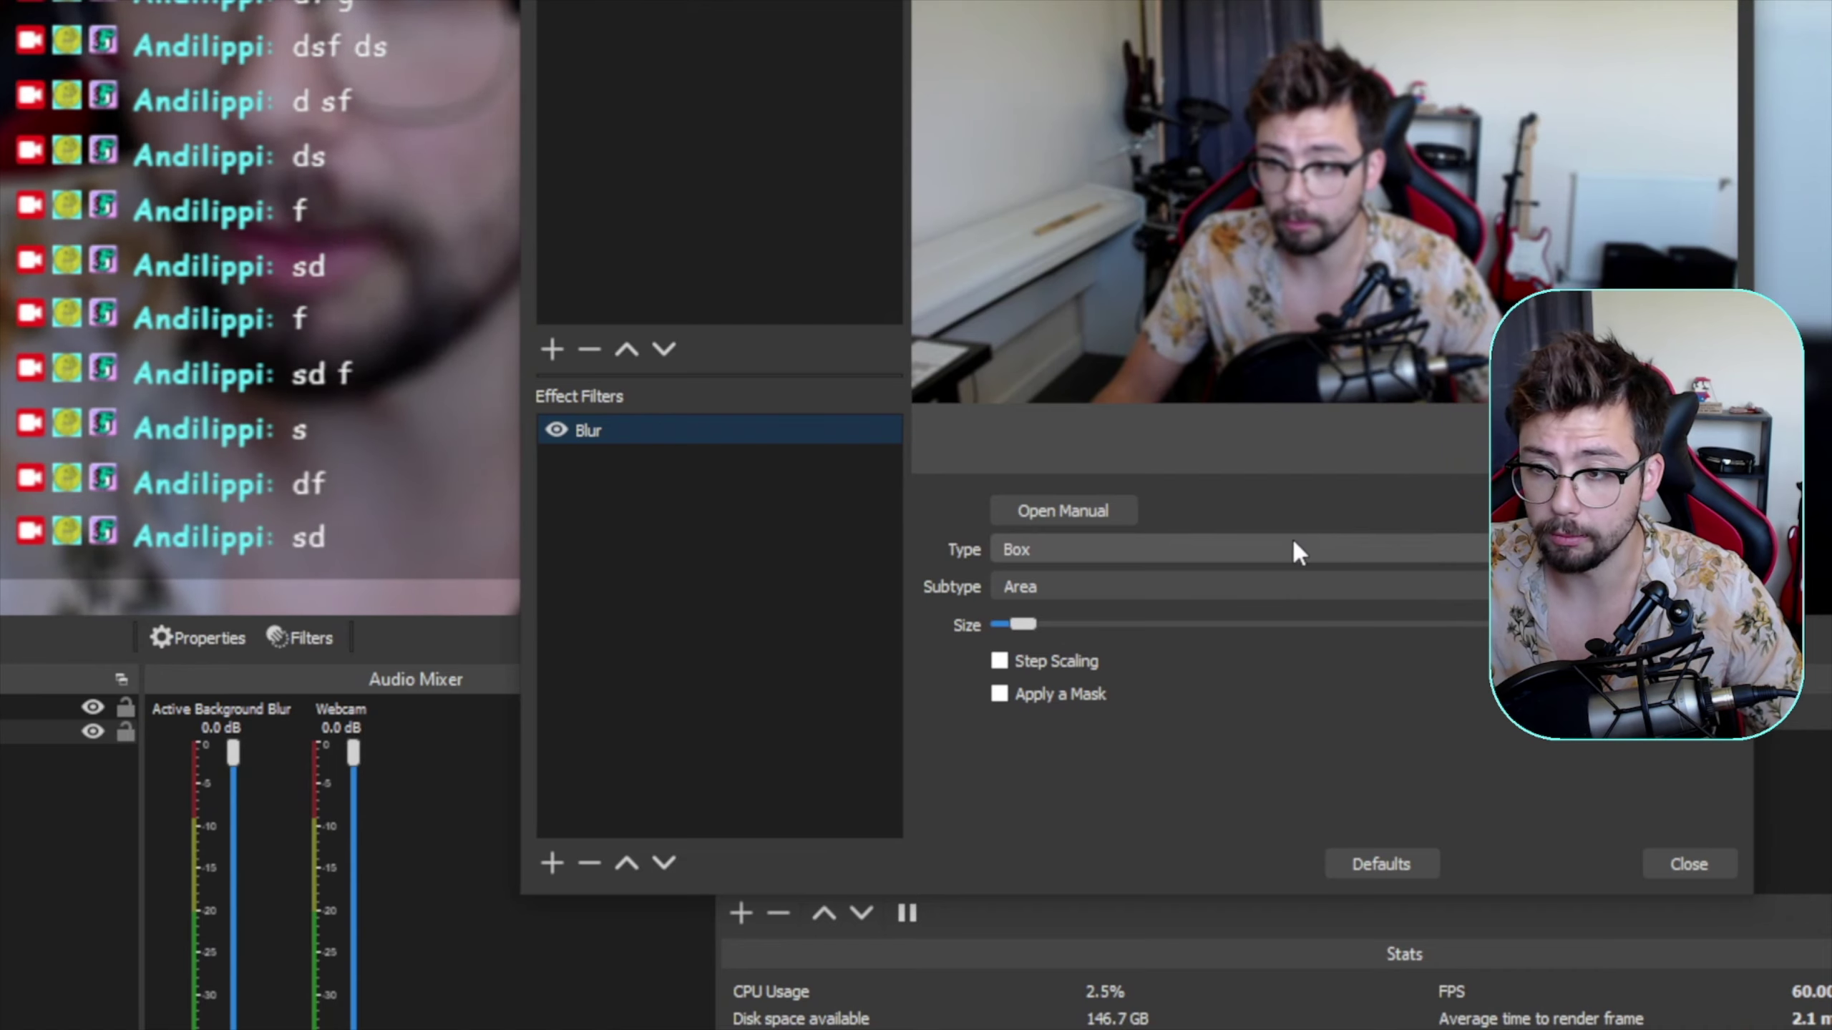
# - Set the Blur type to Dual Filtering and reduce its size to 4
pyautogui.click(1265, 539)
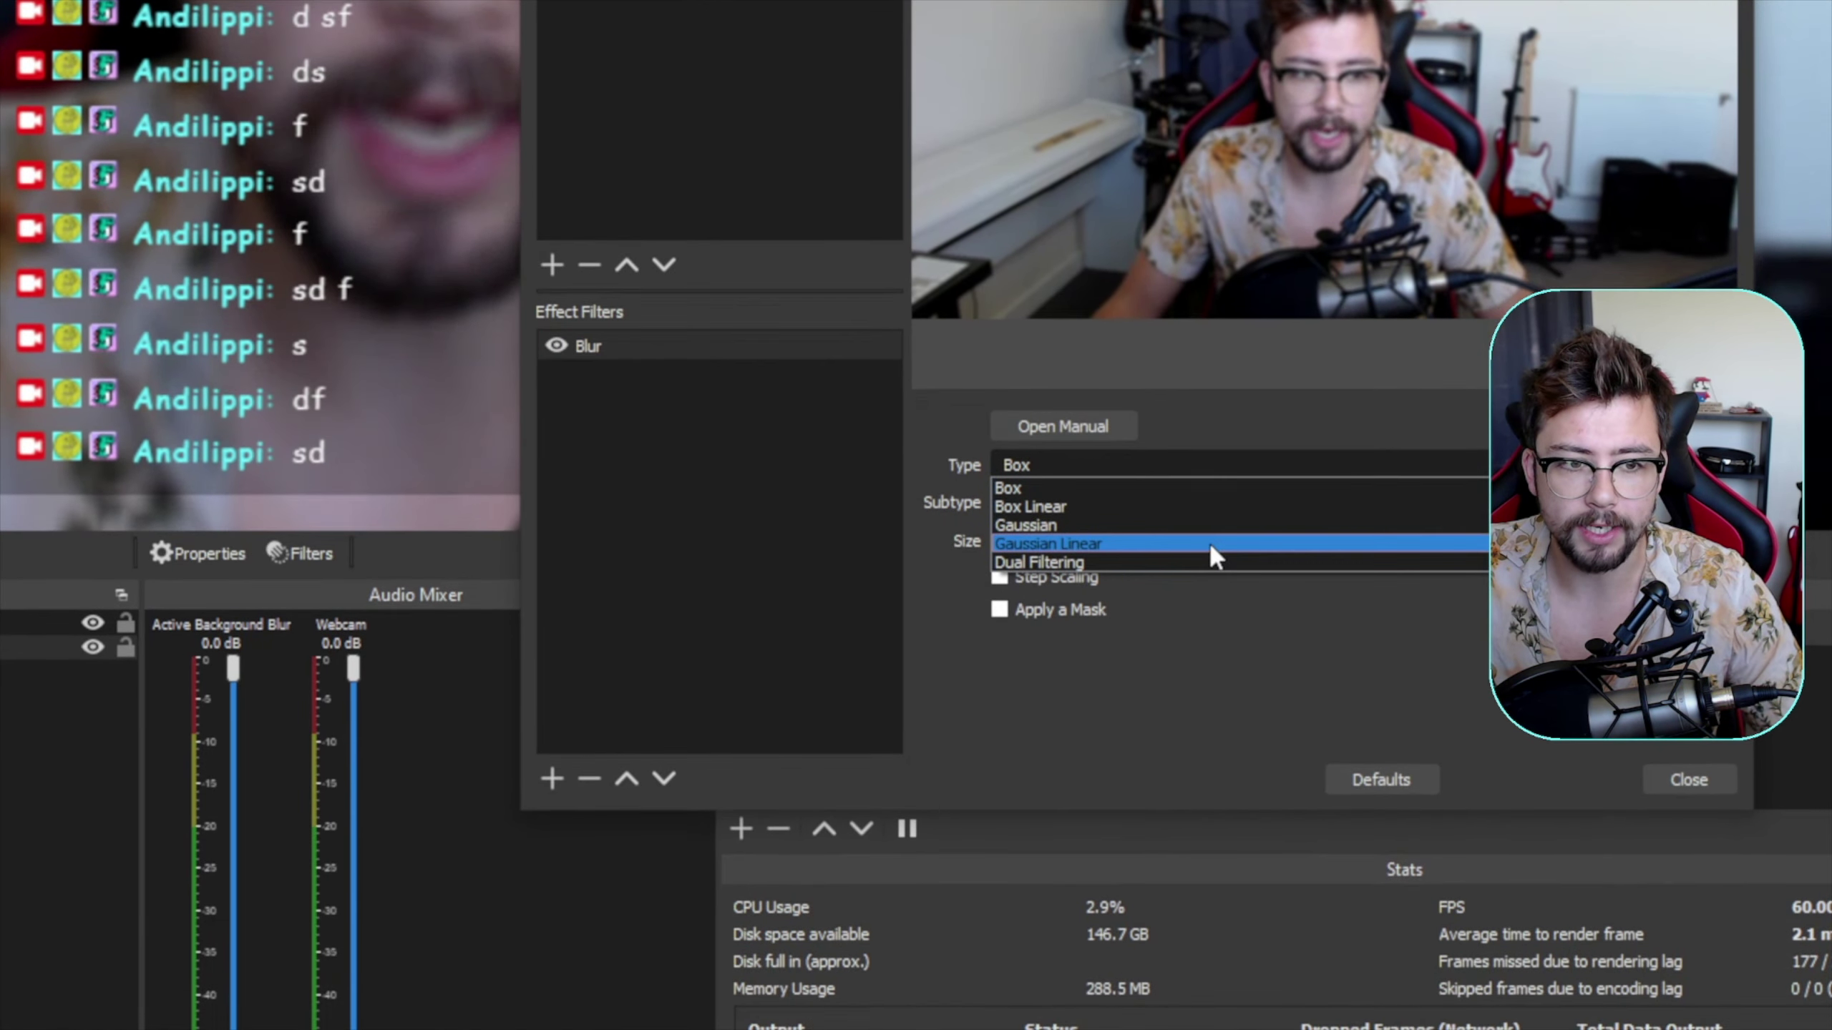
pyautogui.click(1197, 562)
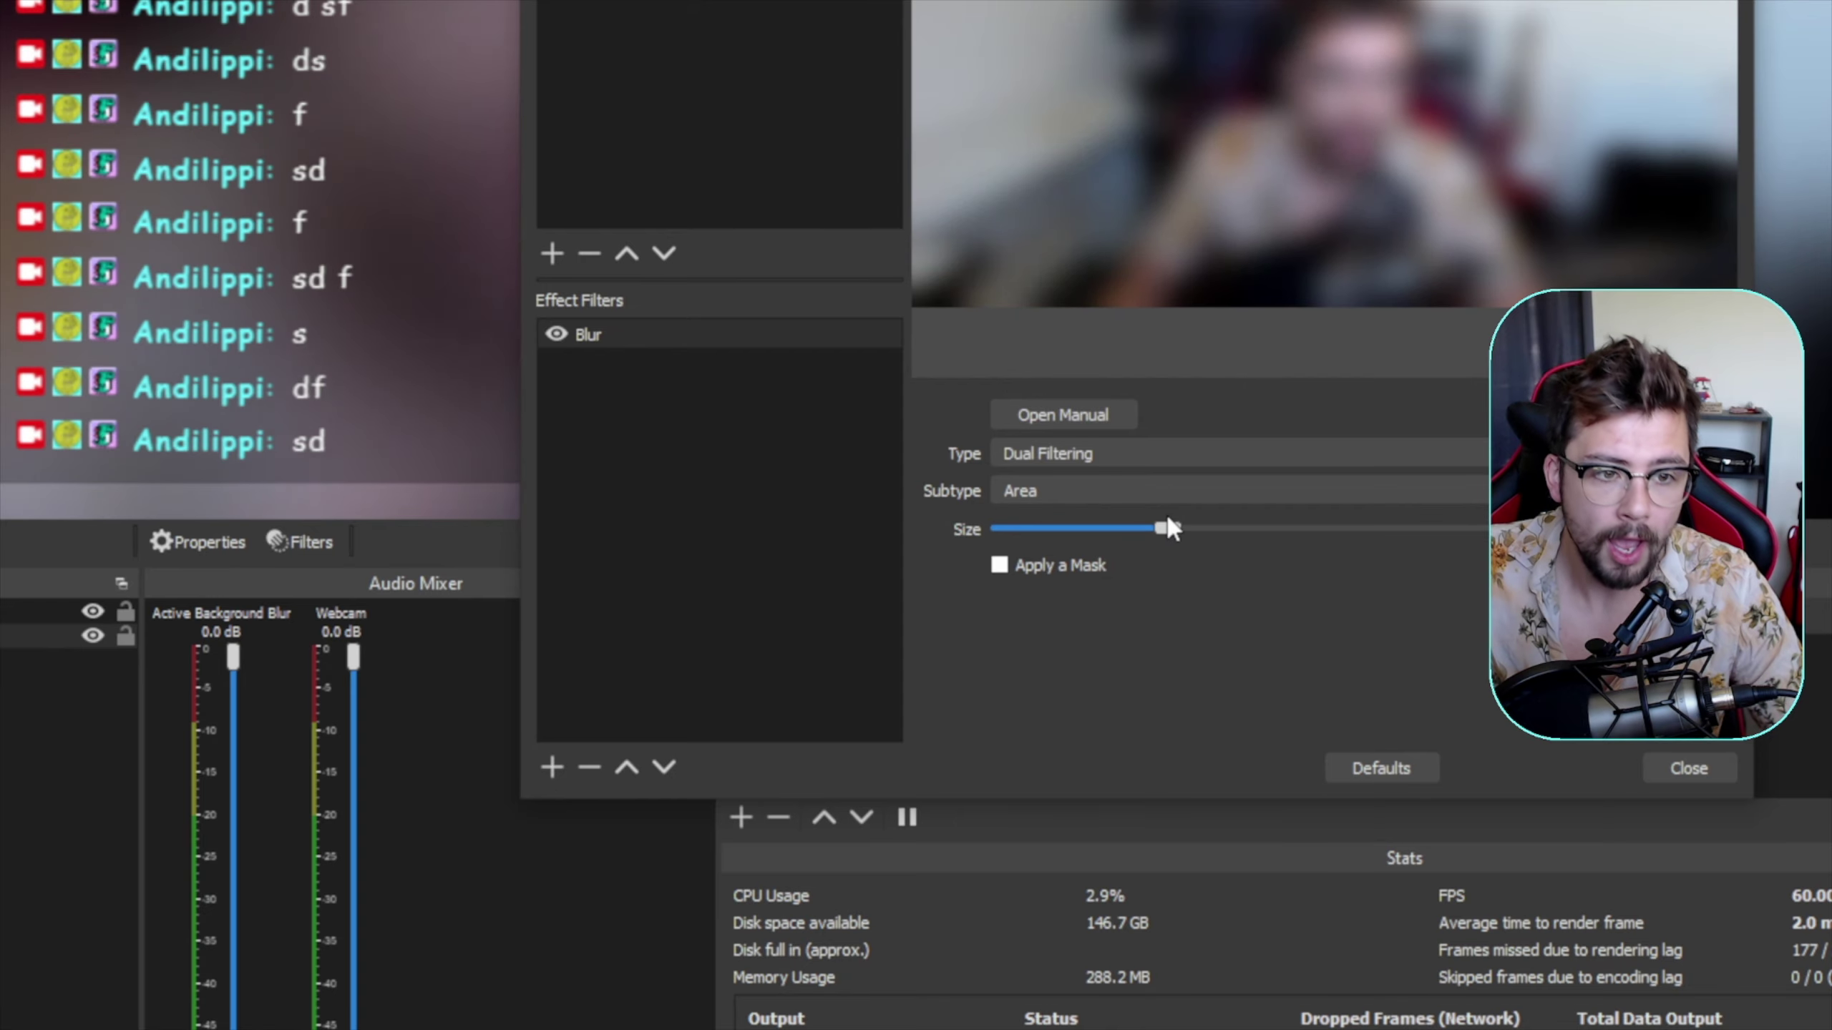
pyautogui.moveTo(1177, 525); pyautogui.dragTo(1095, 540)
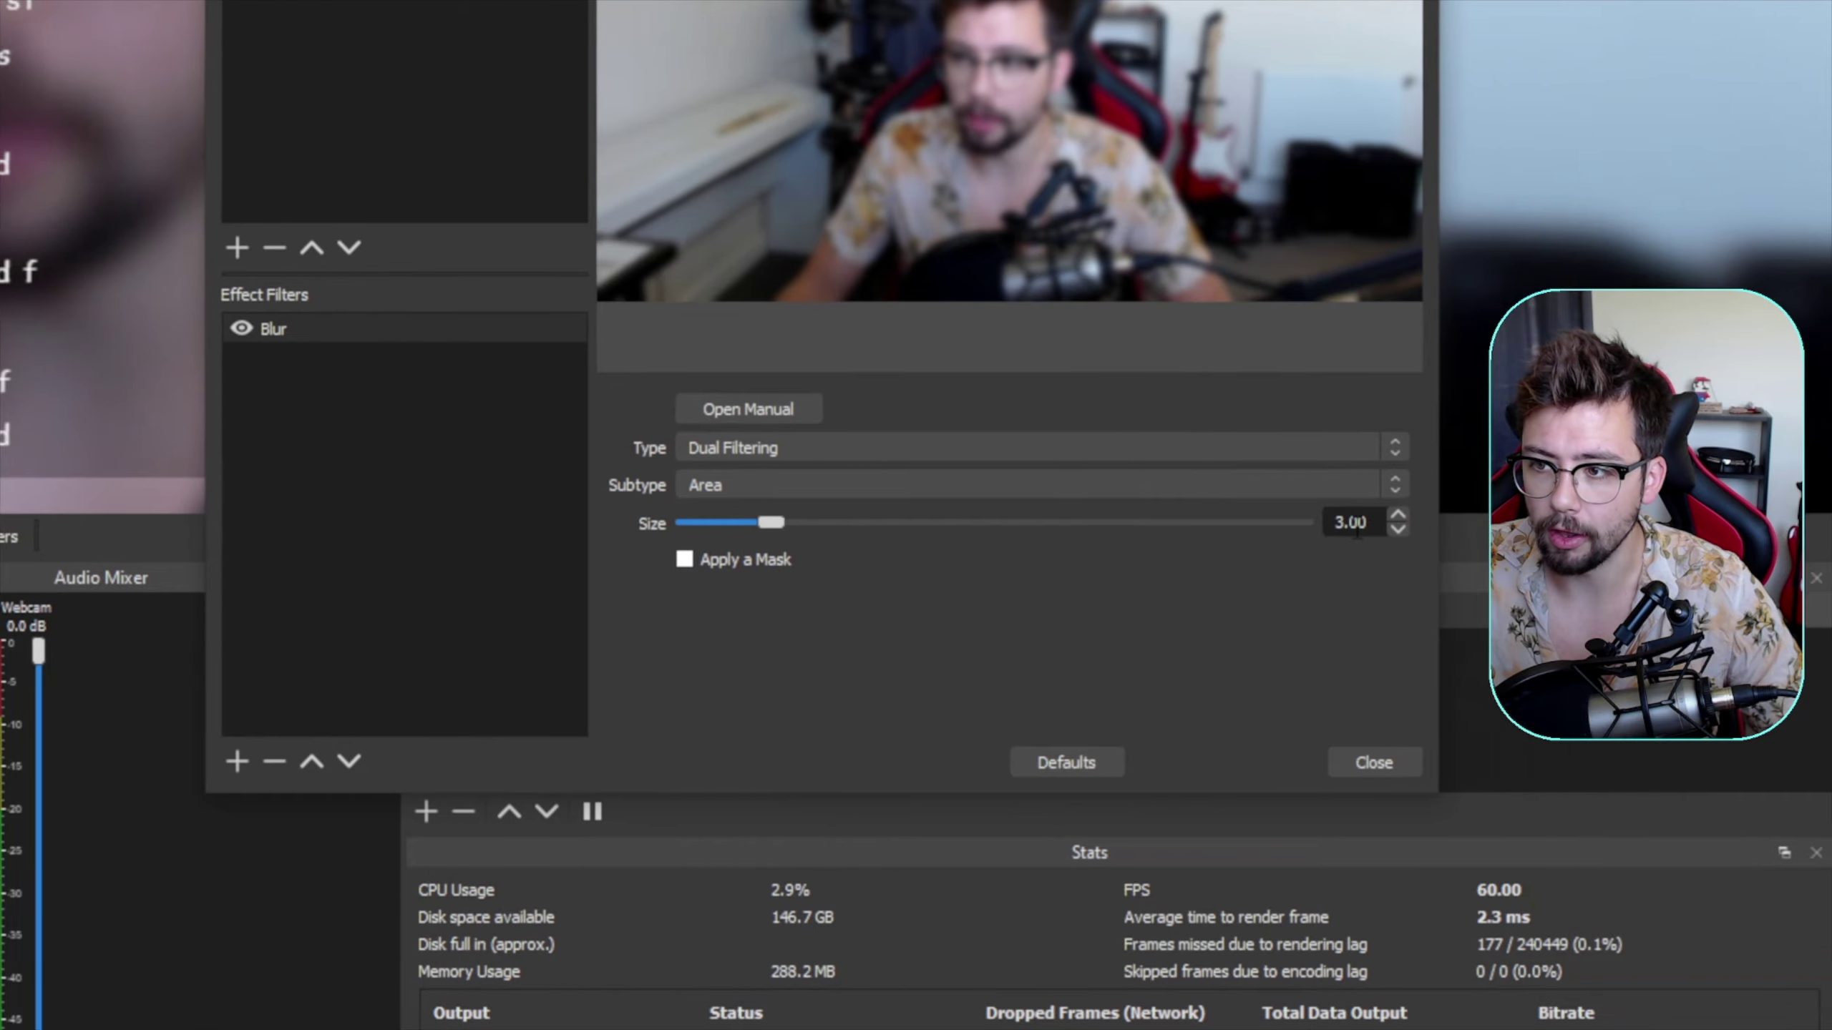
pyautogui.moveTo(782, 522)
pyautogui.mouseDown()
pyautogui.moveTo(819, 514)
pyautogui.moveTo(776, 514)
pyautogui.moveTo(801, 522)
pyautogui.mouseUp()
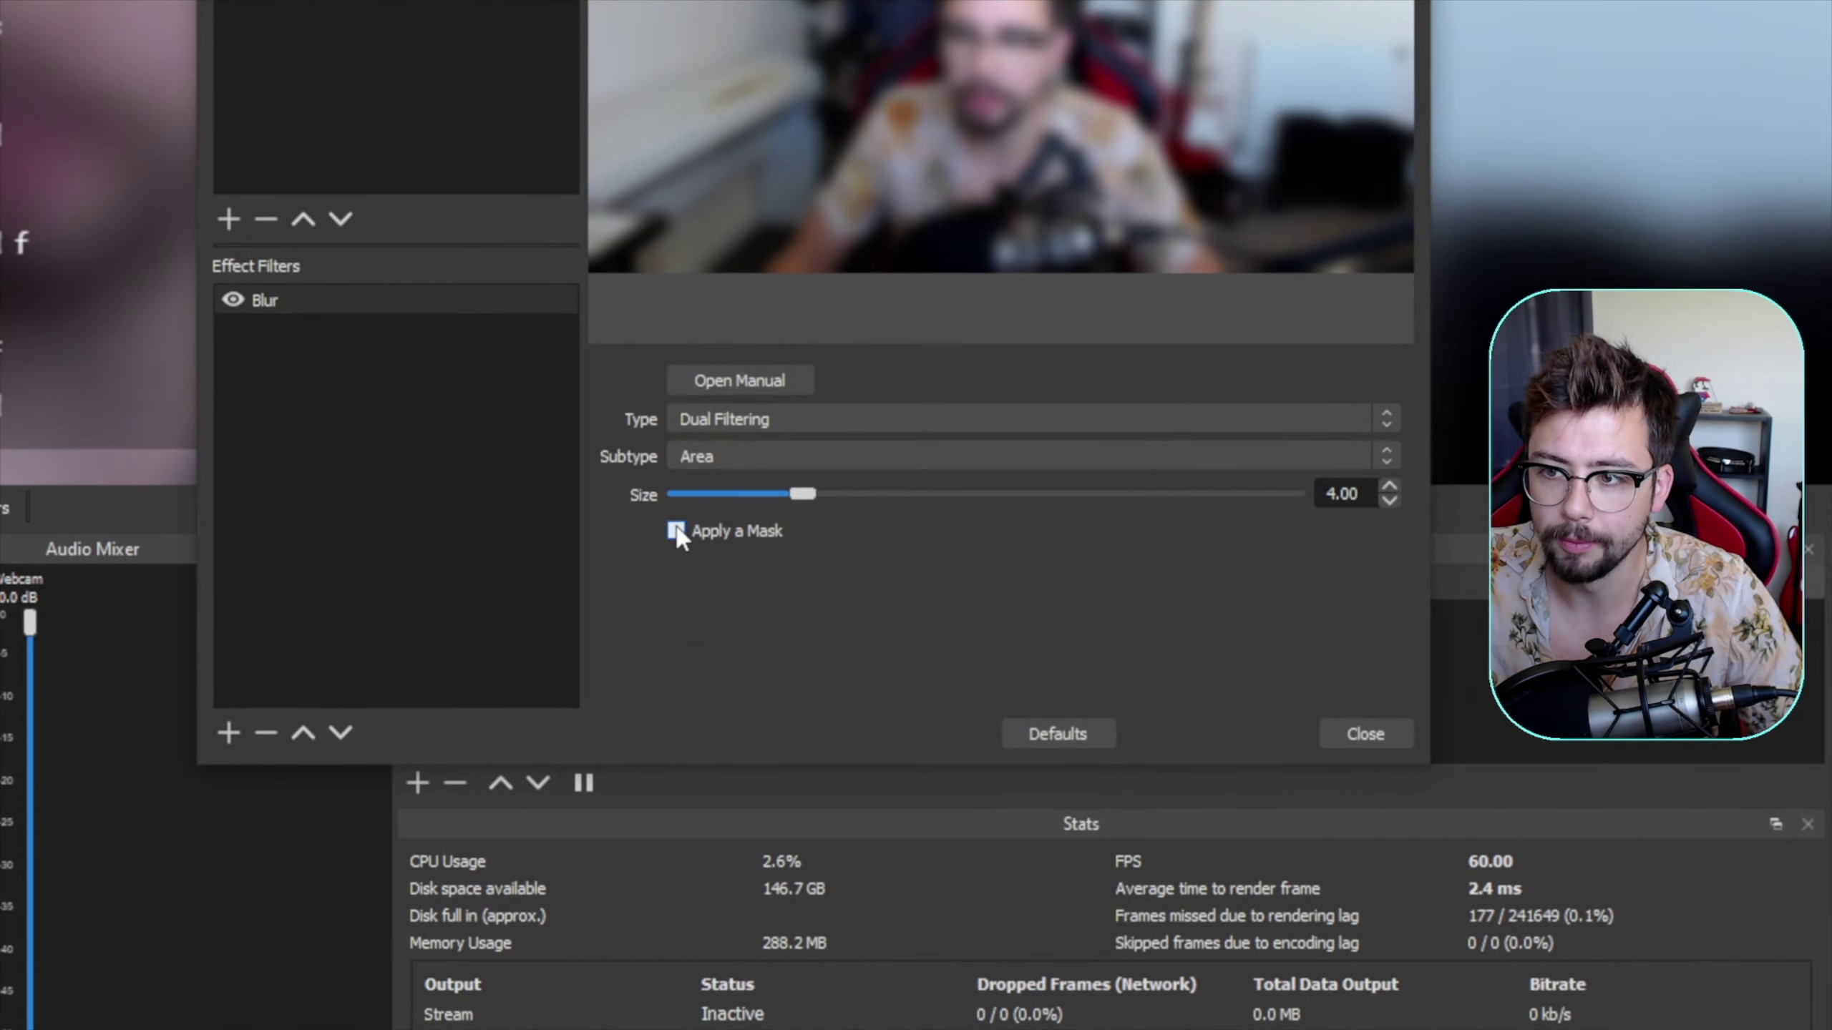
# - Enable Apply a Mask on the Blur filter, test the Left Edge slider, and return it to 0.00
pyautogui.click(676, 532)
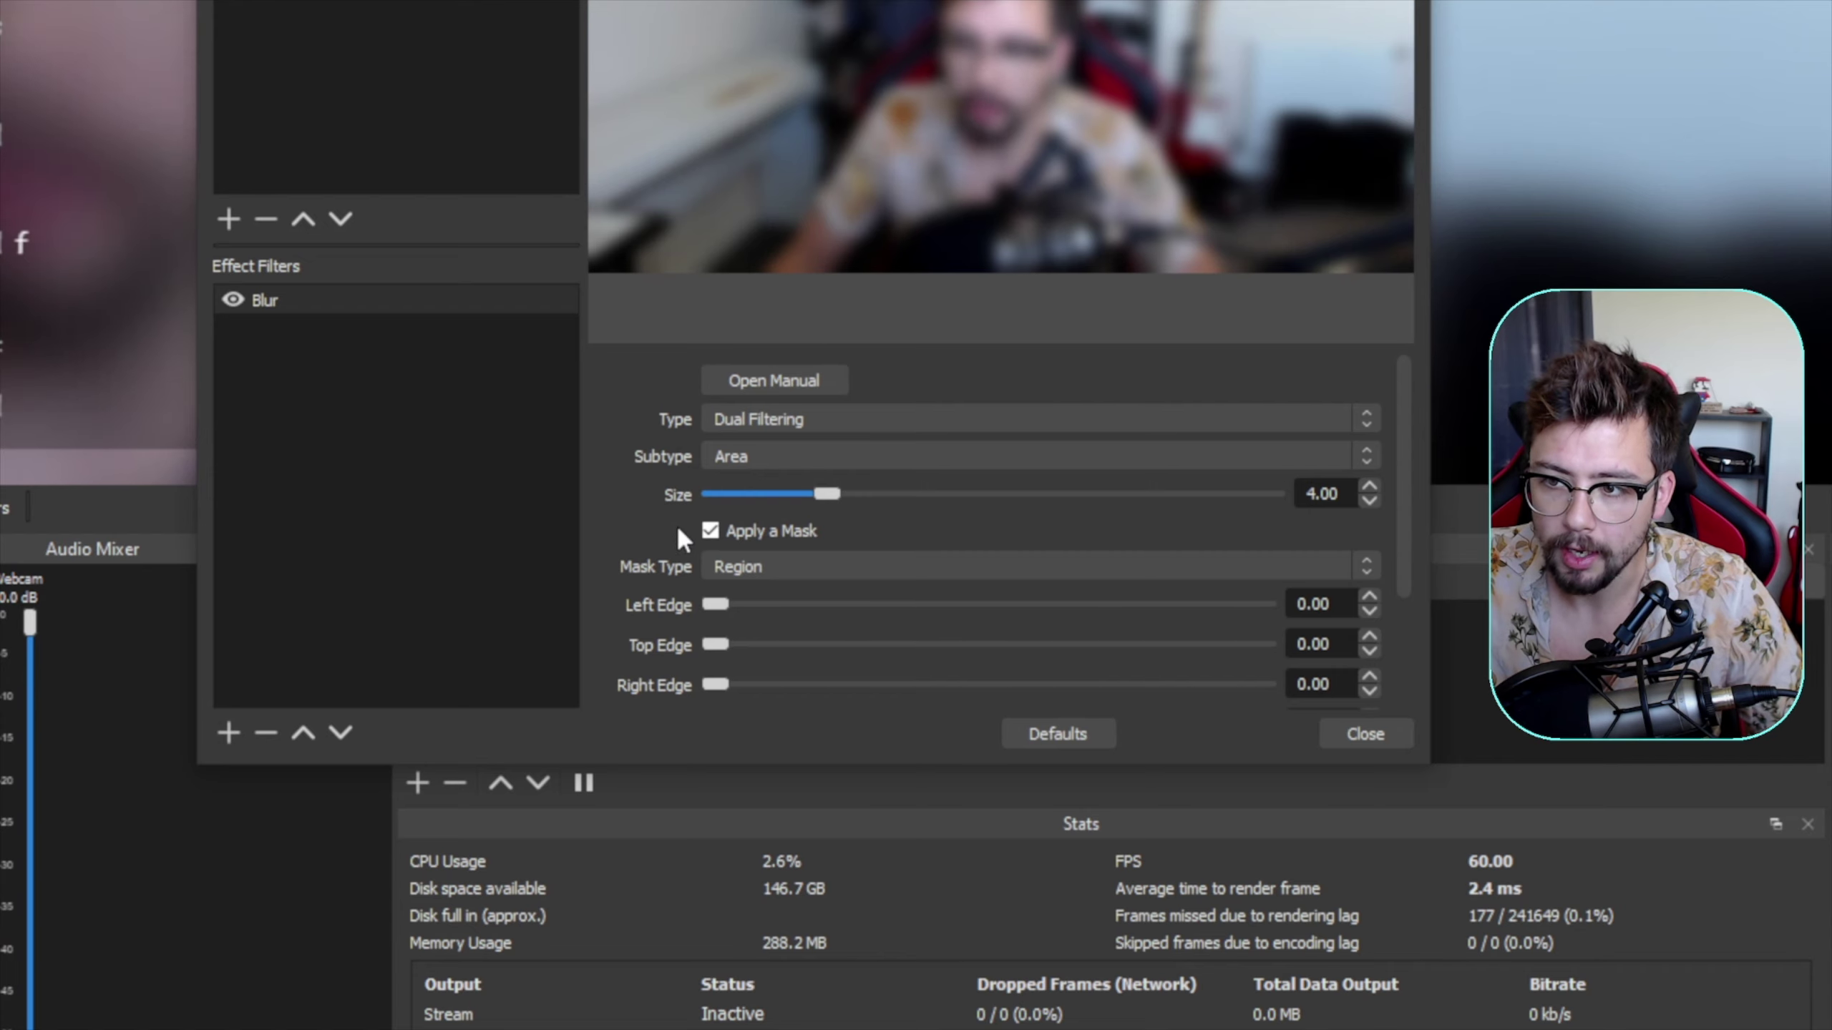
pyautogui.scroll(-2, 649, 546)
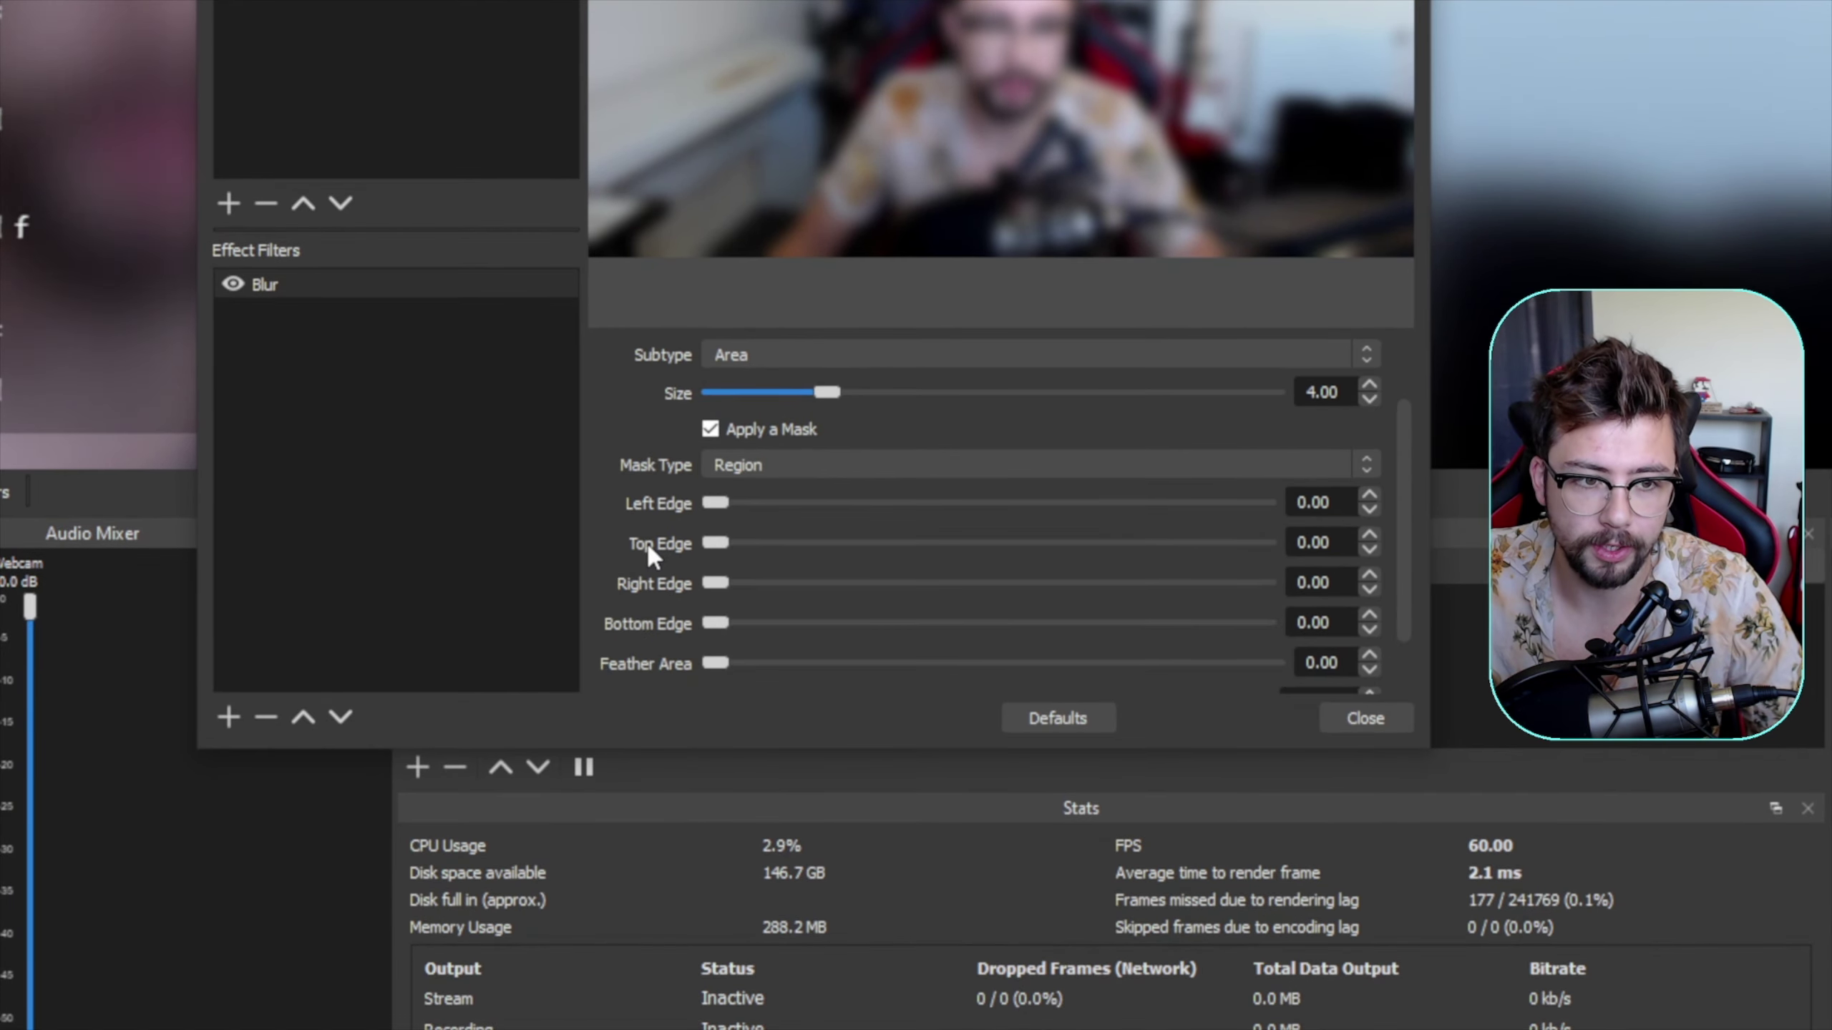
pyautogui.moveTo(715, 502); pyautogui.dragTo(936, 508)
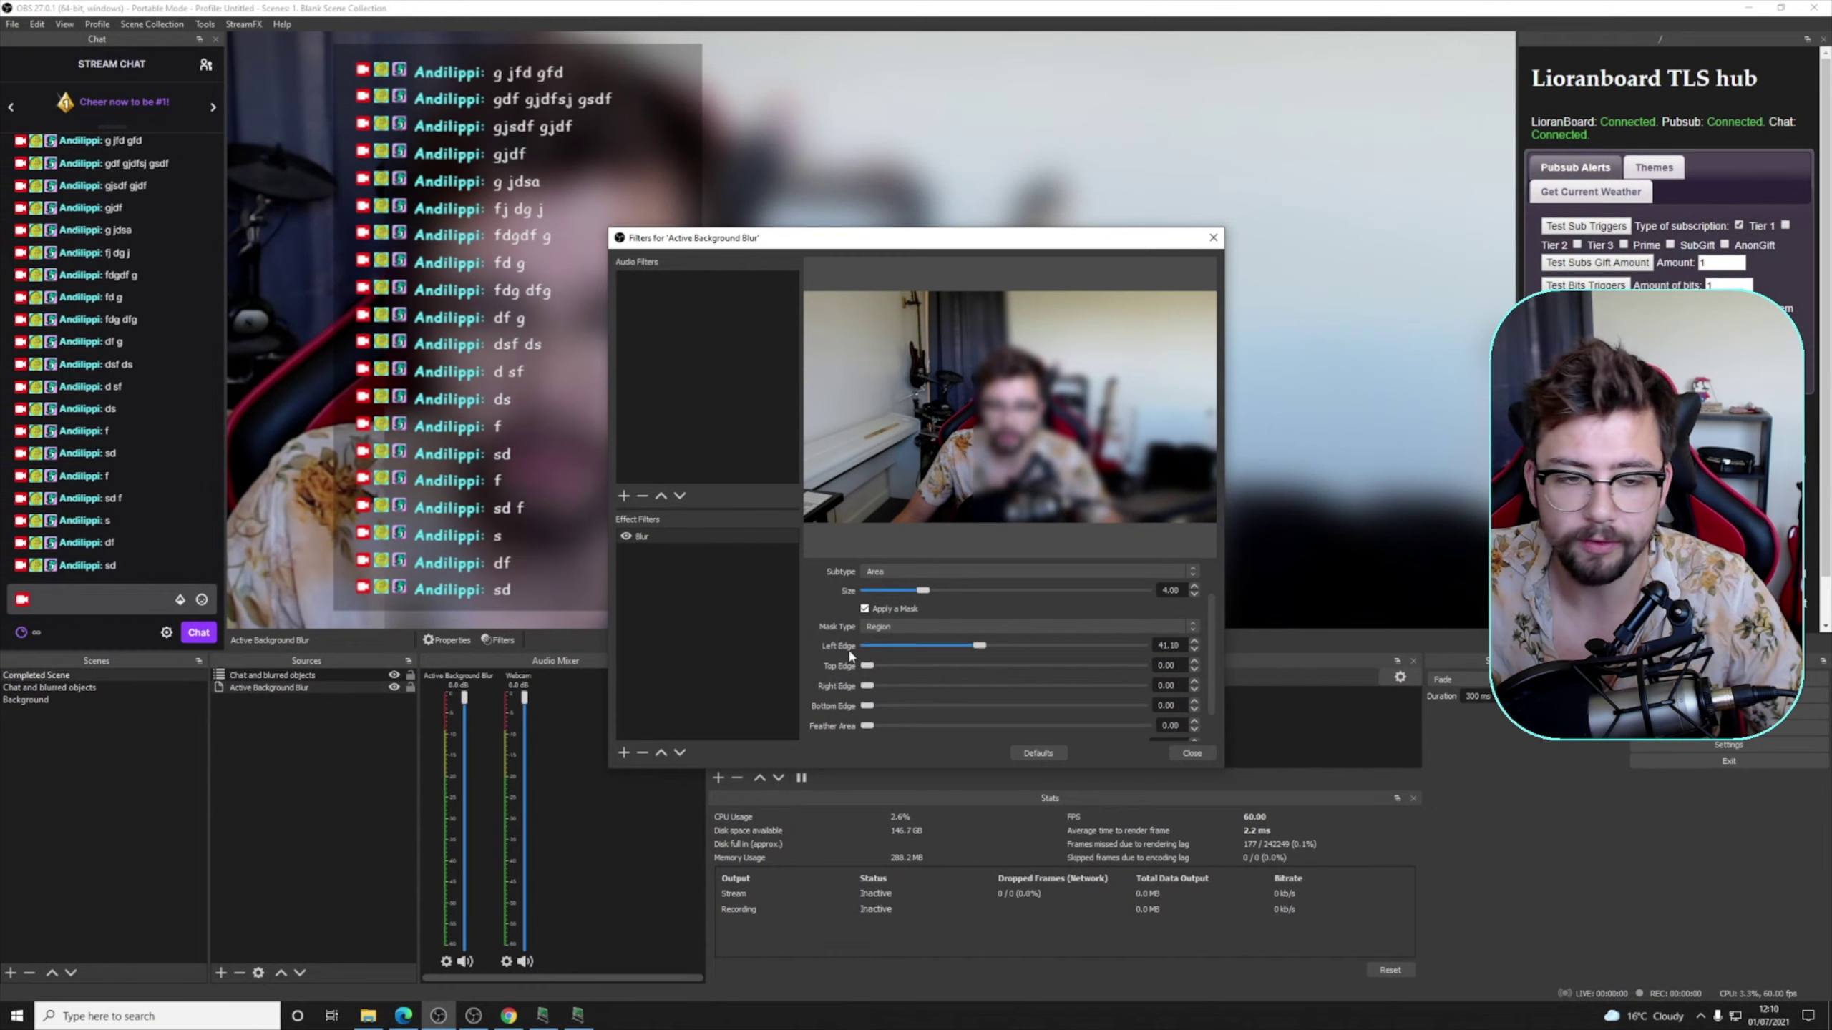
pyautogui.moveTo(982, 654); pyautogui.dragTo(961, 653)
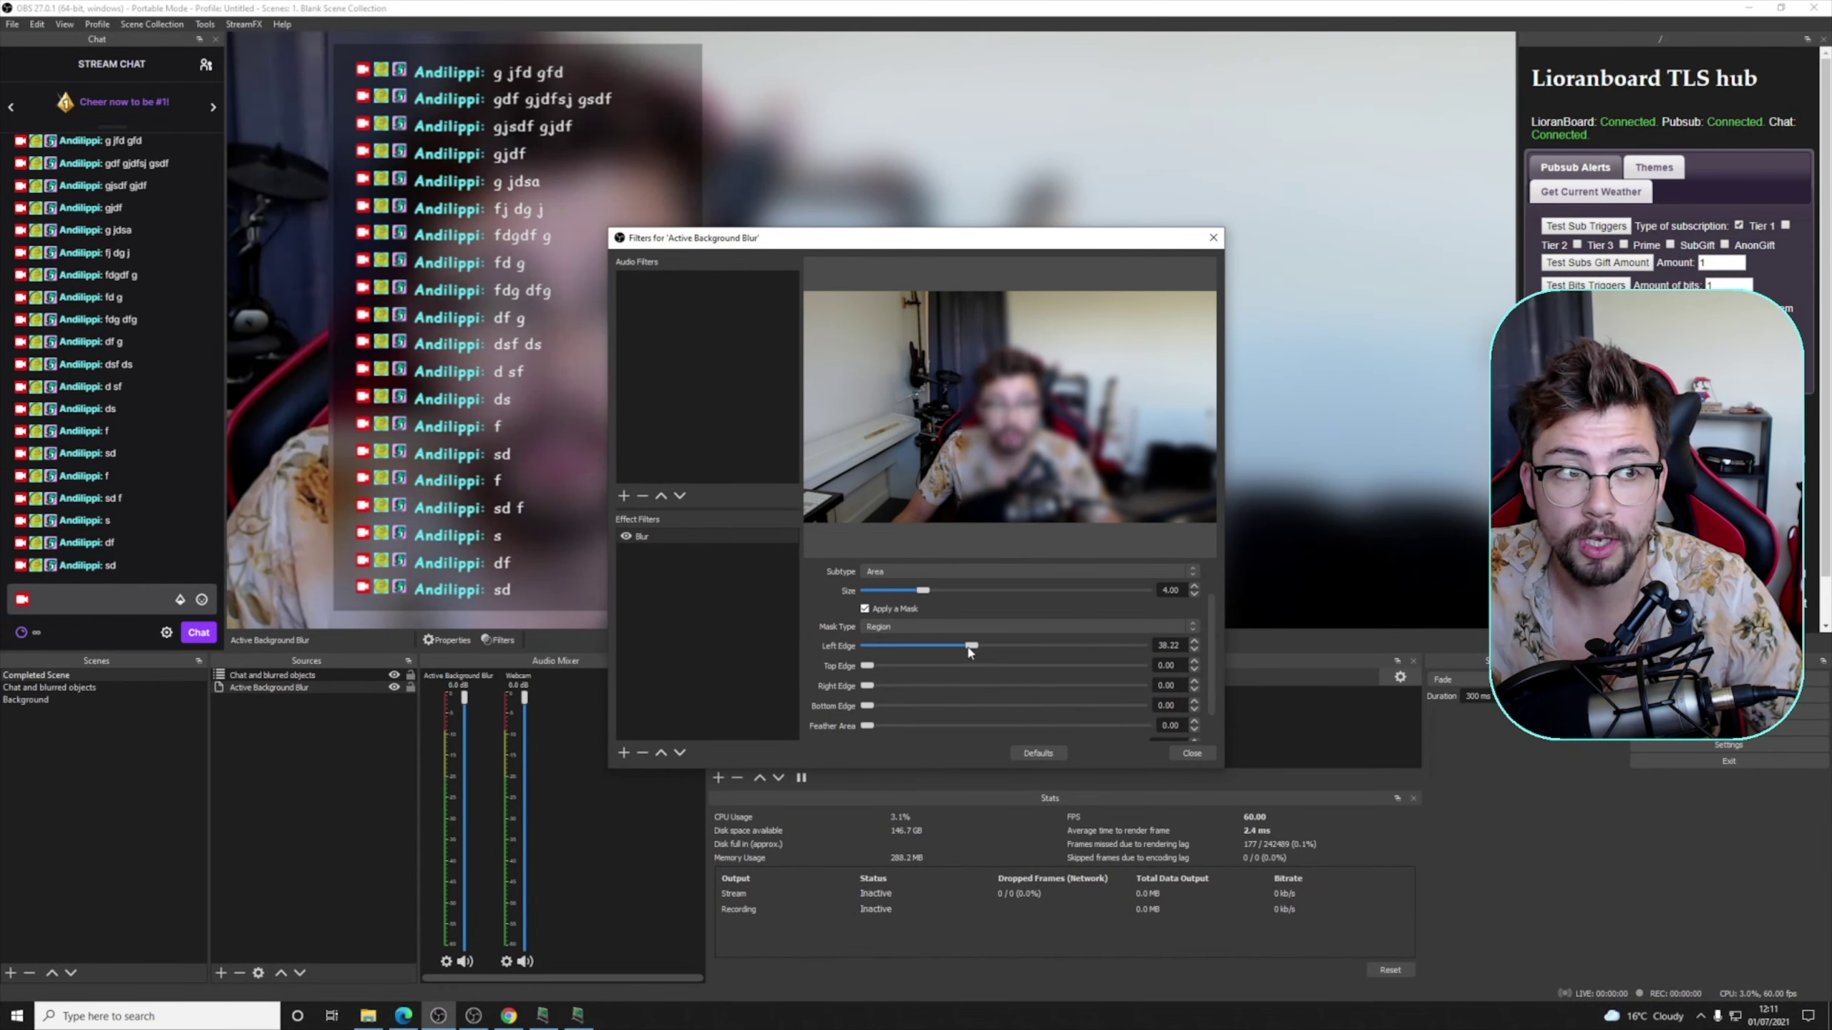
pyautogui.moveTo(969, 652); pyautogui.dragTo(873, 649)
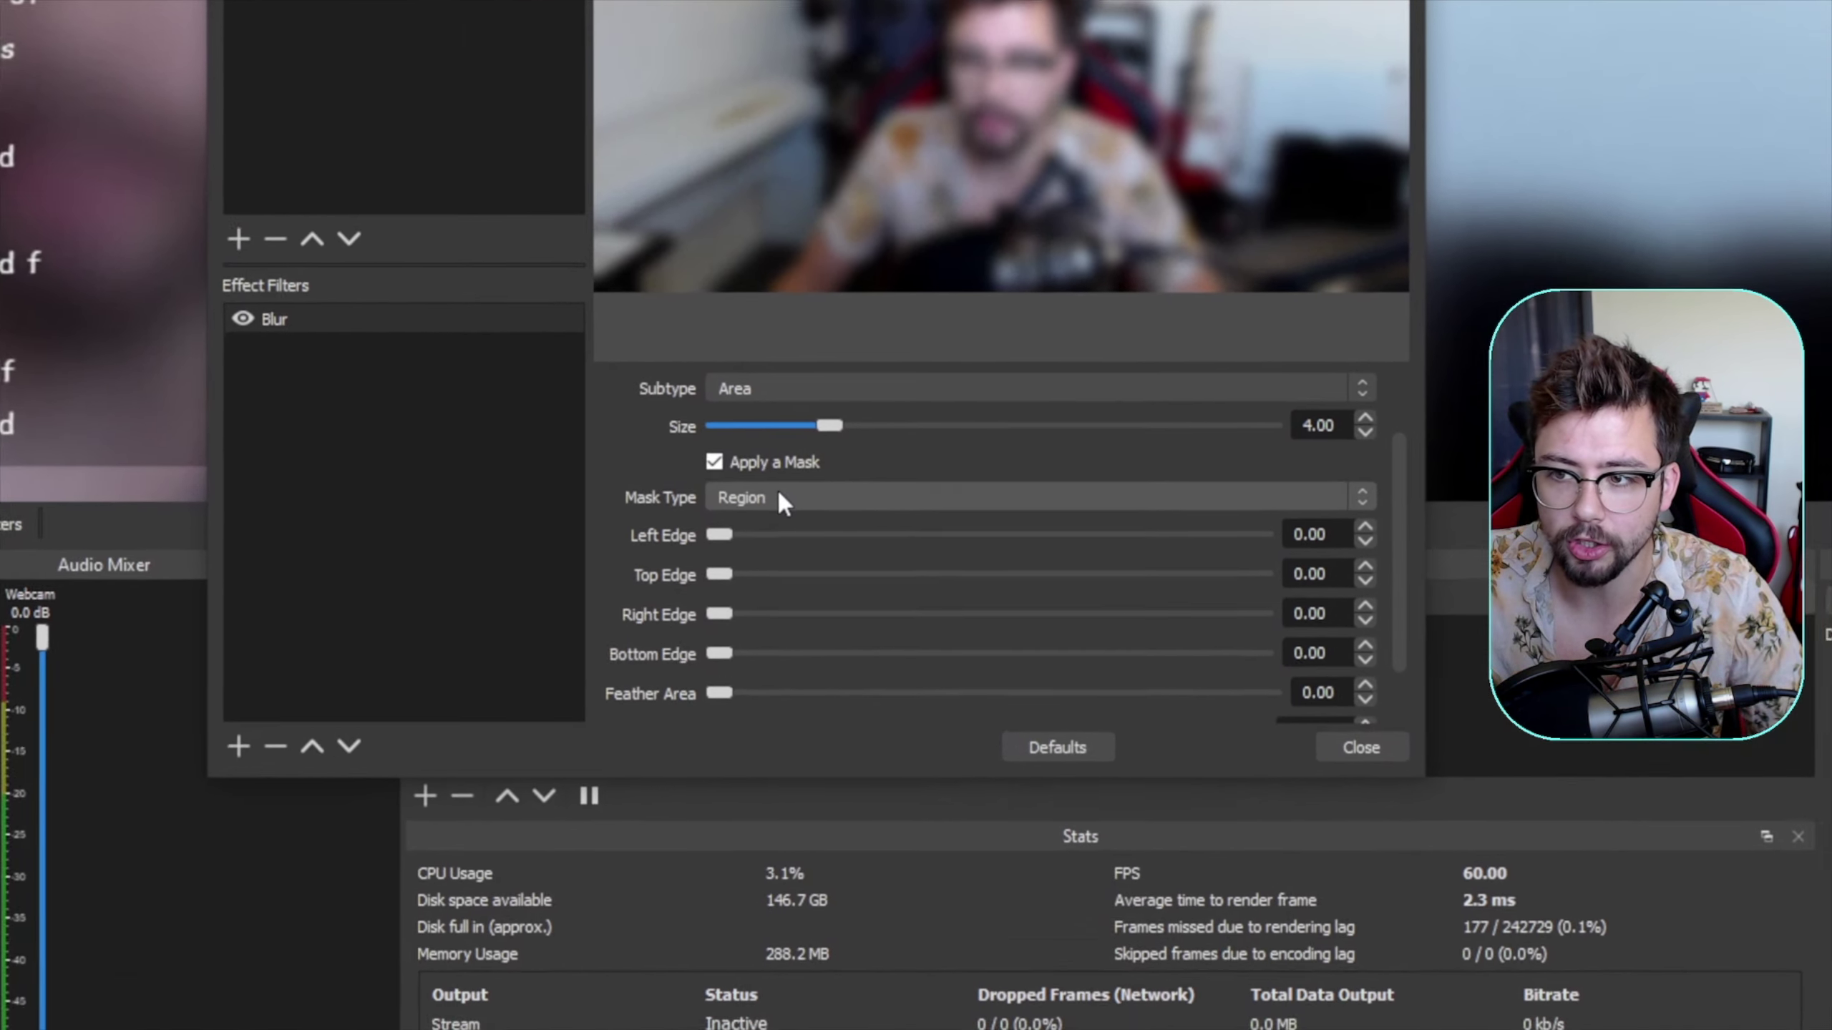
# - Switch the blur mask to a Source mask using the Chat and blurred objects scene
pyautogui.click(896, 625)
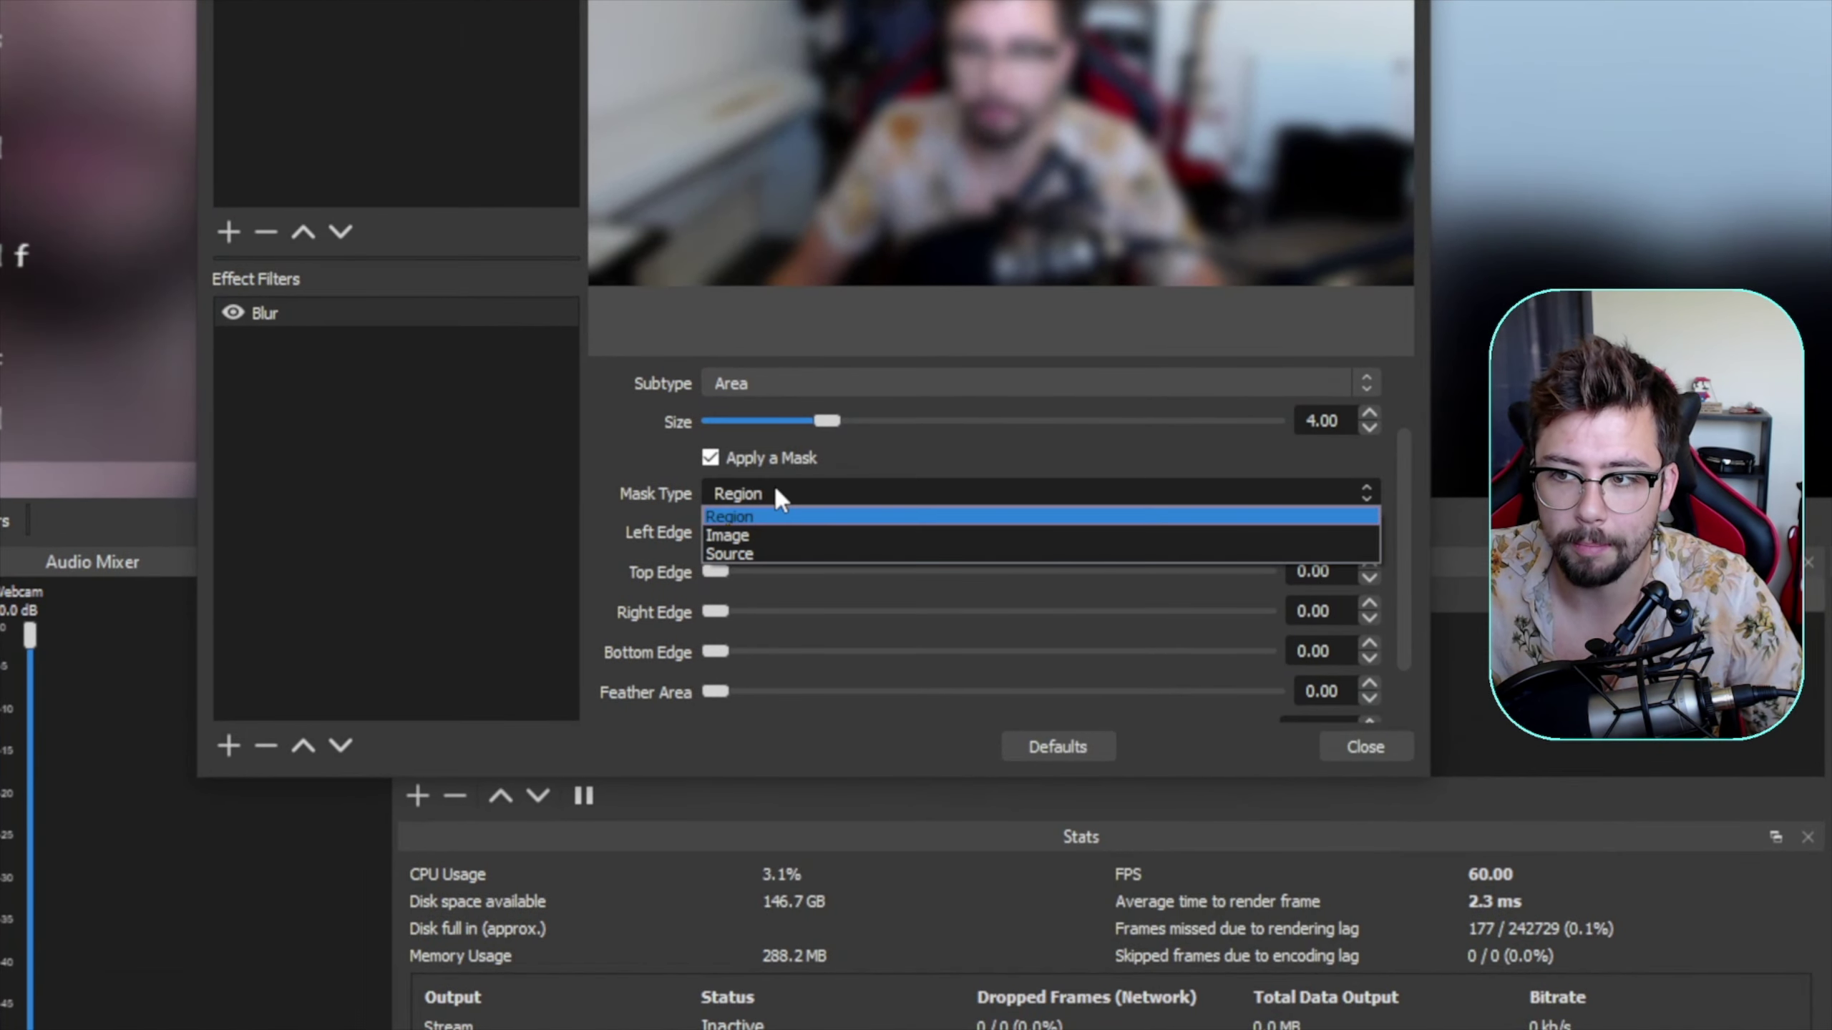
pyautogui.click(768, 549)
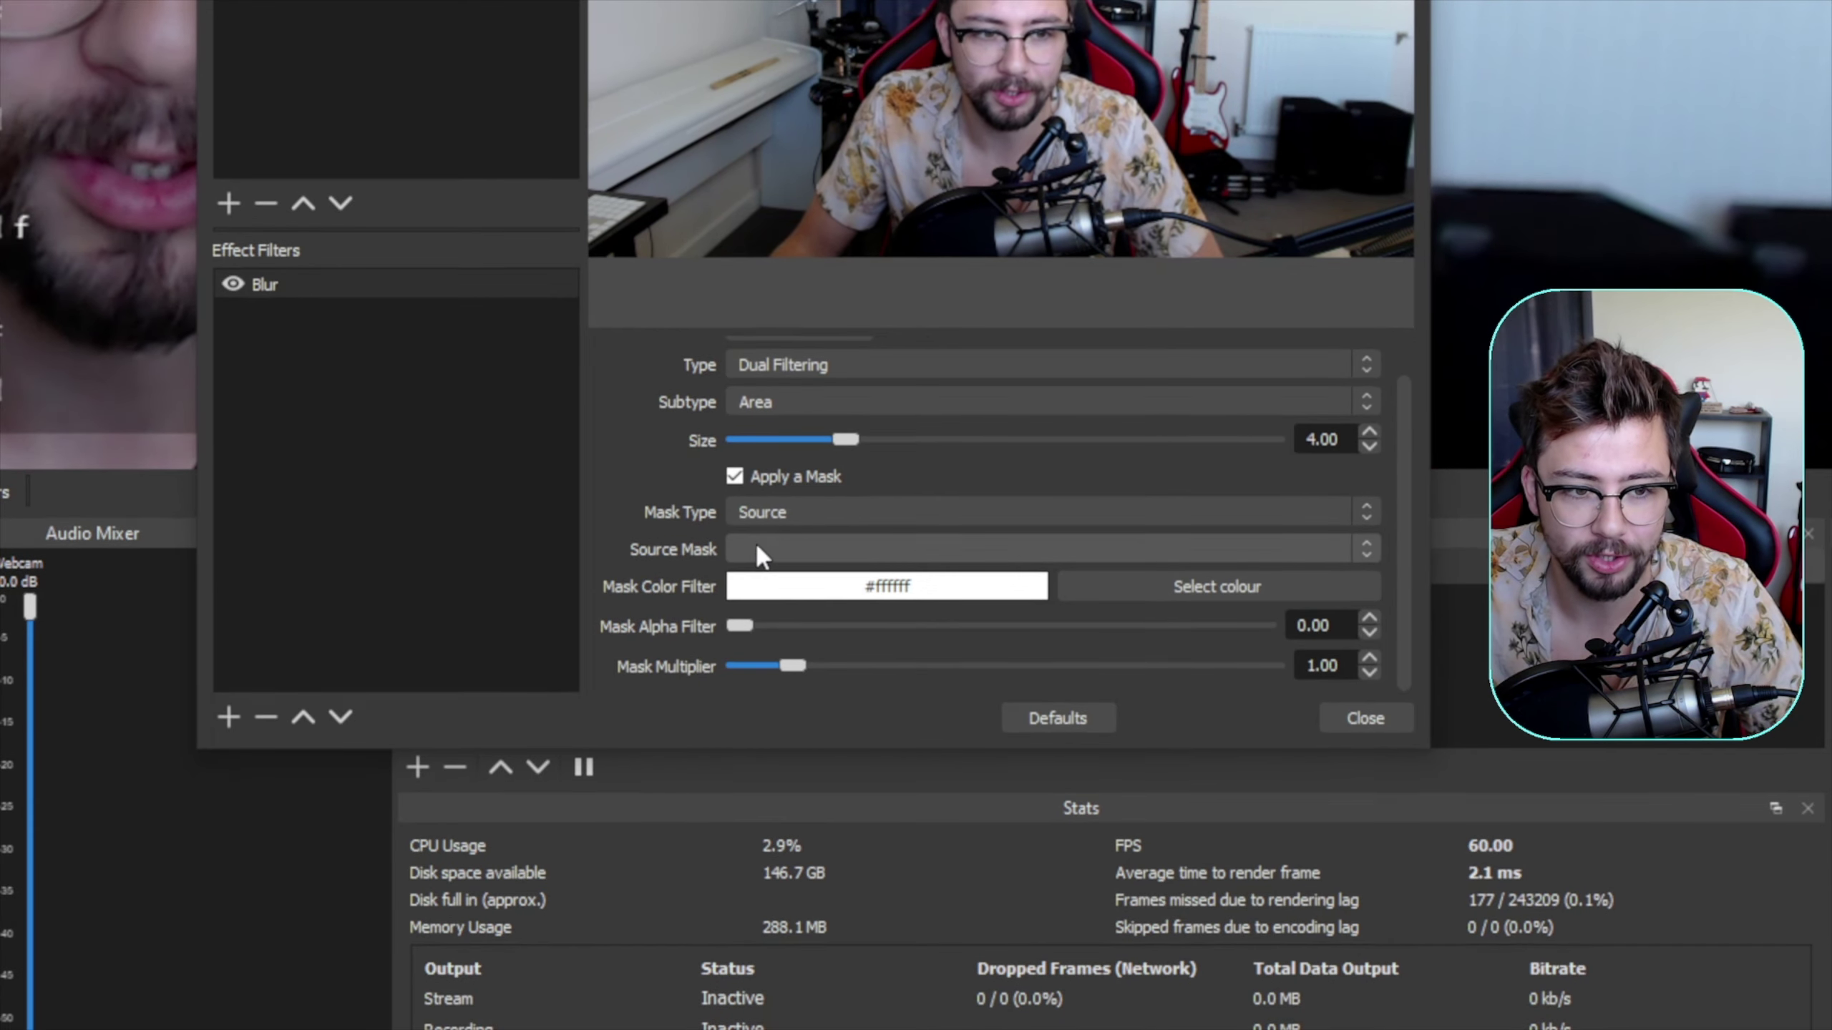
pyautogui.click(761, 552)
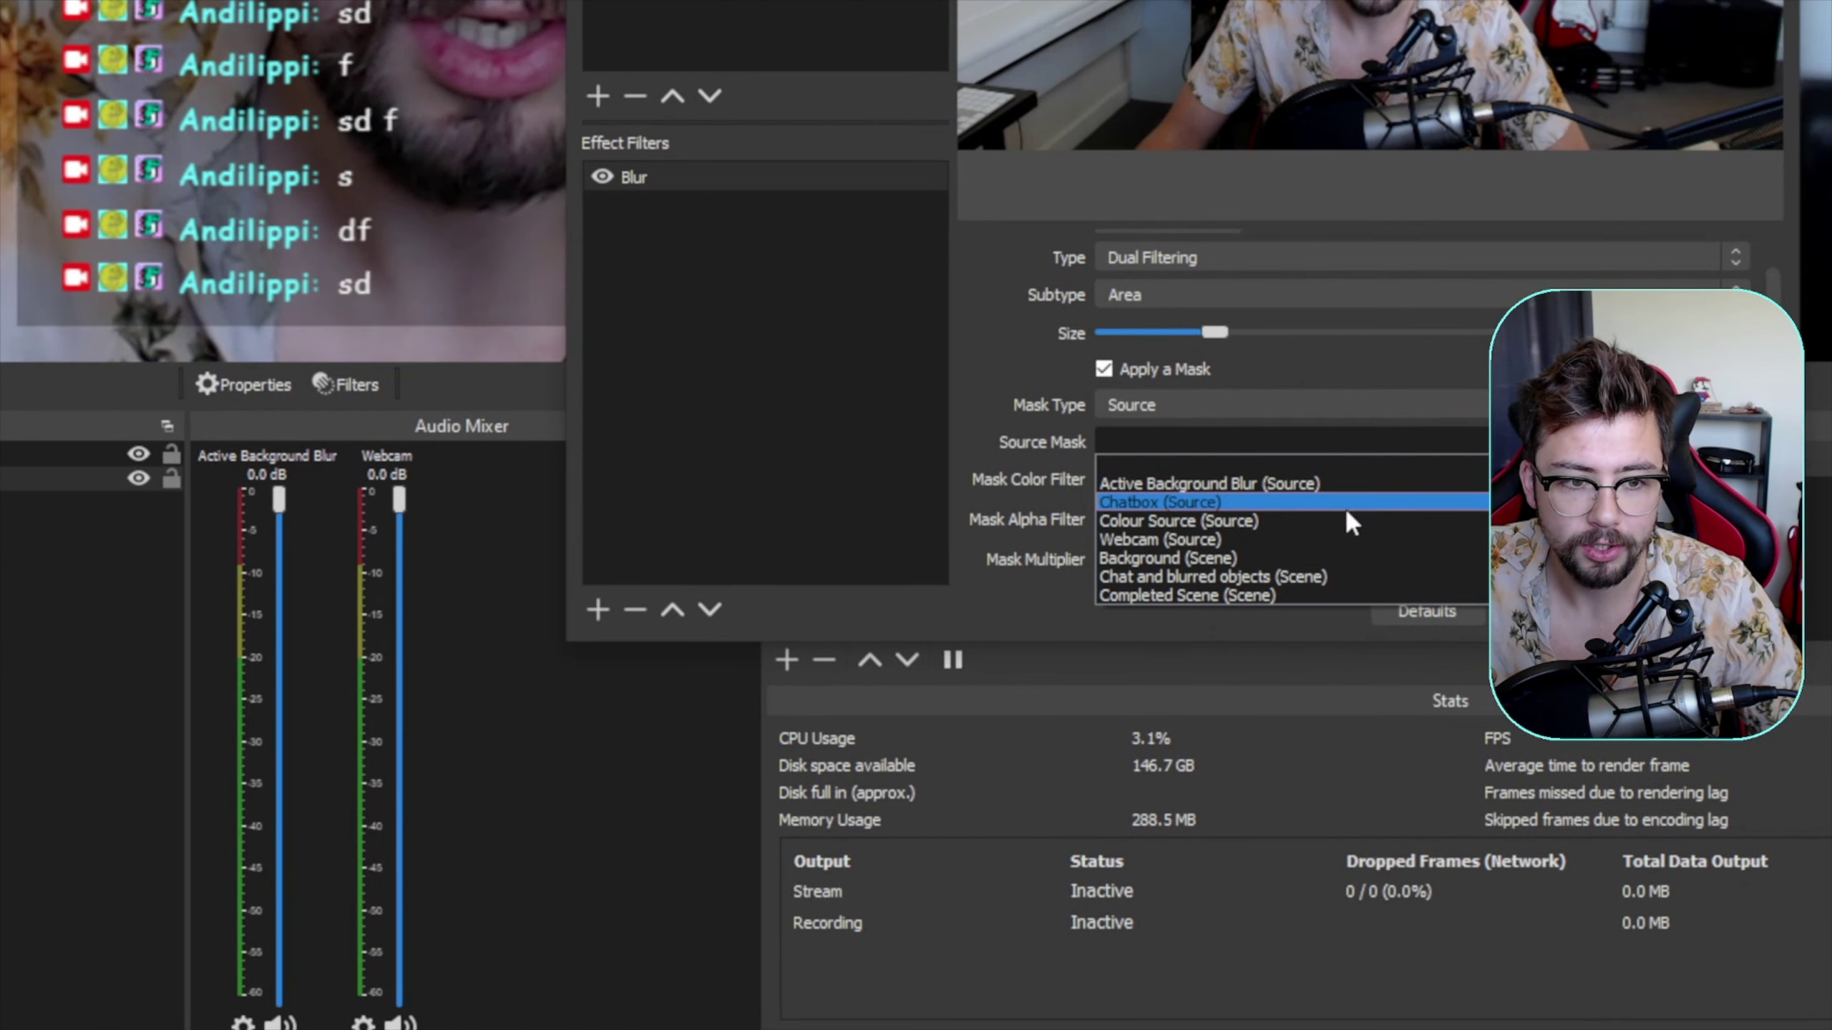
pyautogui.click(1278, 579)
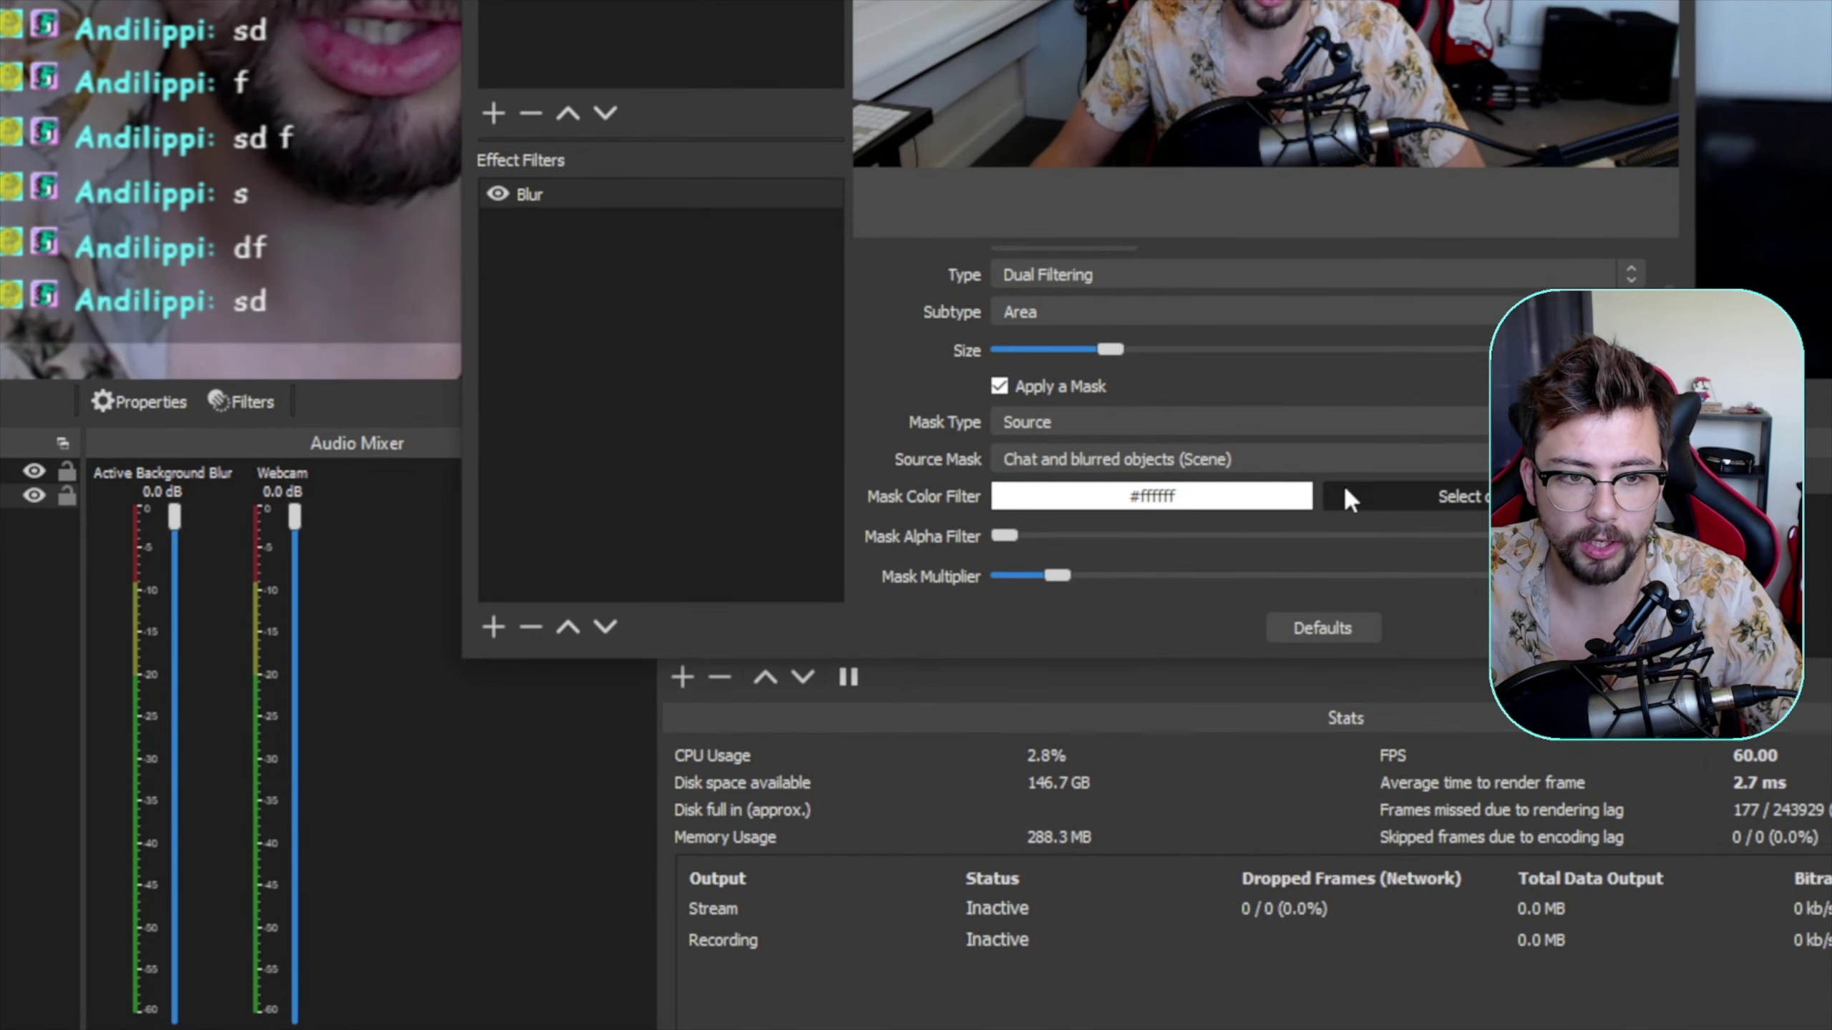
# - Set the Mask Color Filter to black (#000000) and the Mask Alpha Filter to 2.00
pyautogui.click(1350, 498)
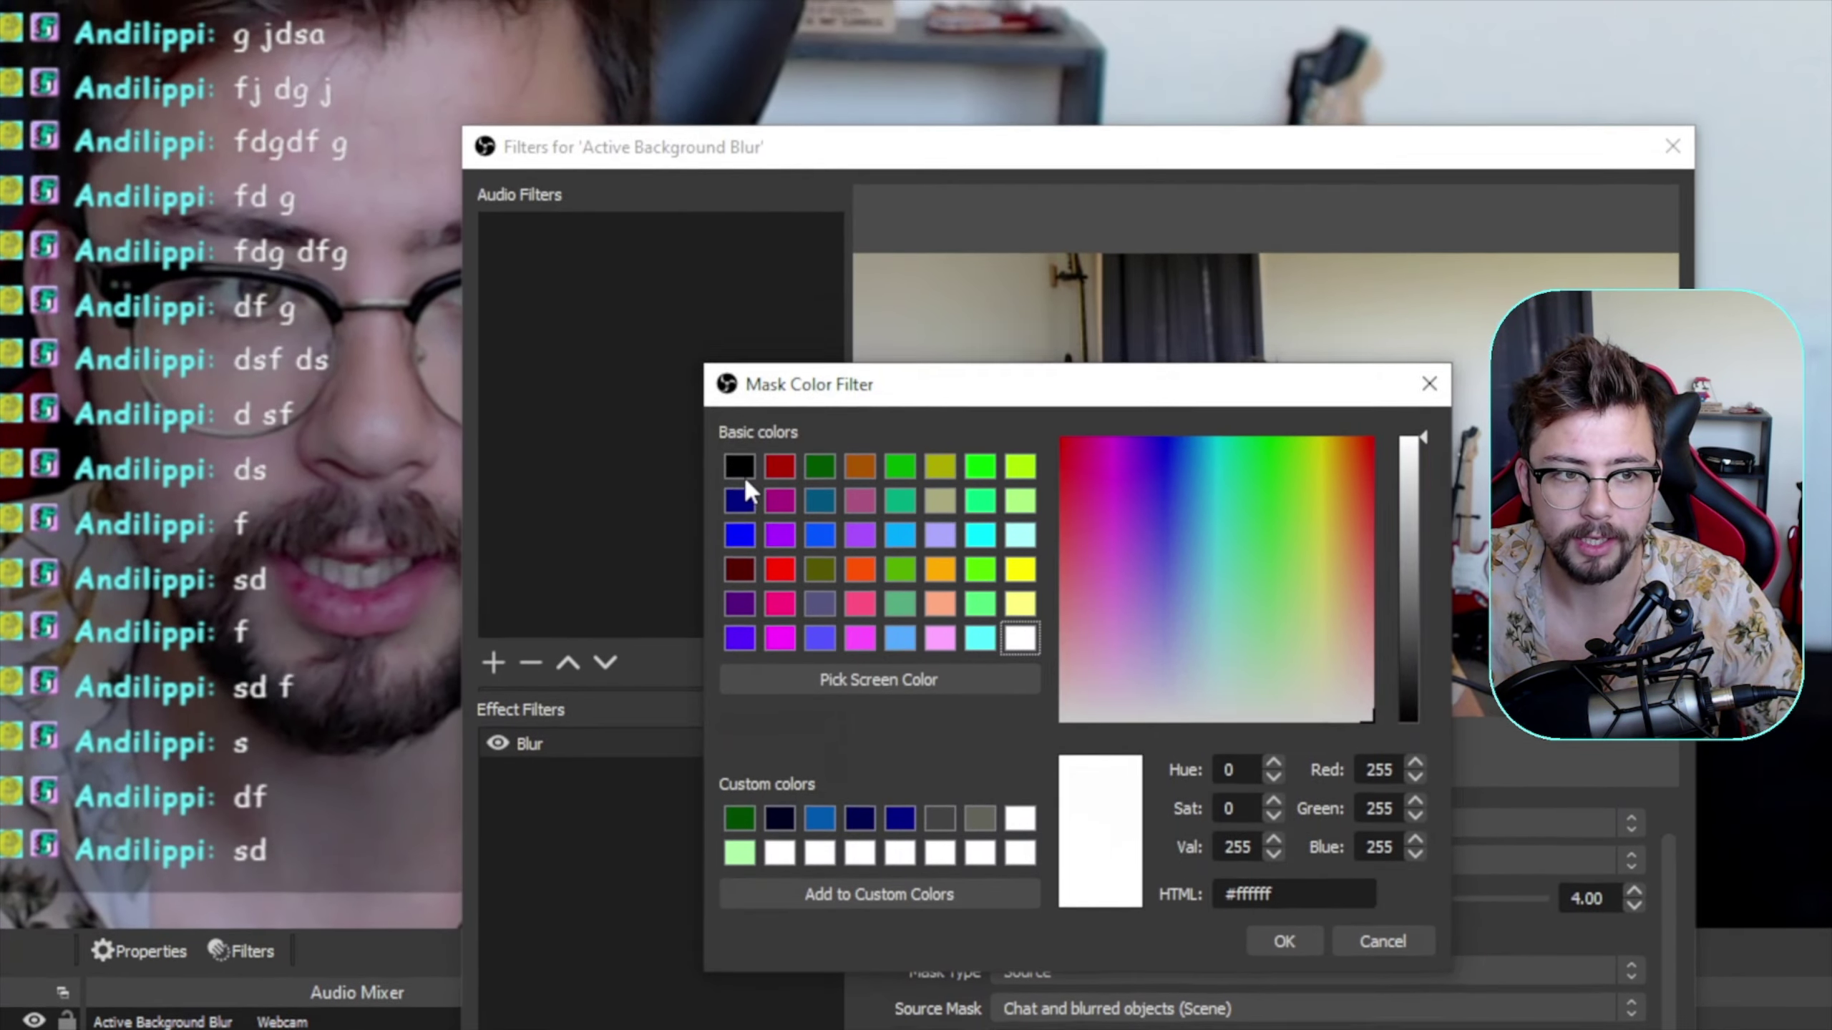
pyautogui.click(739, 486)
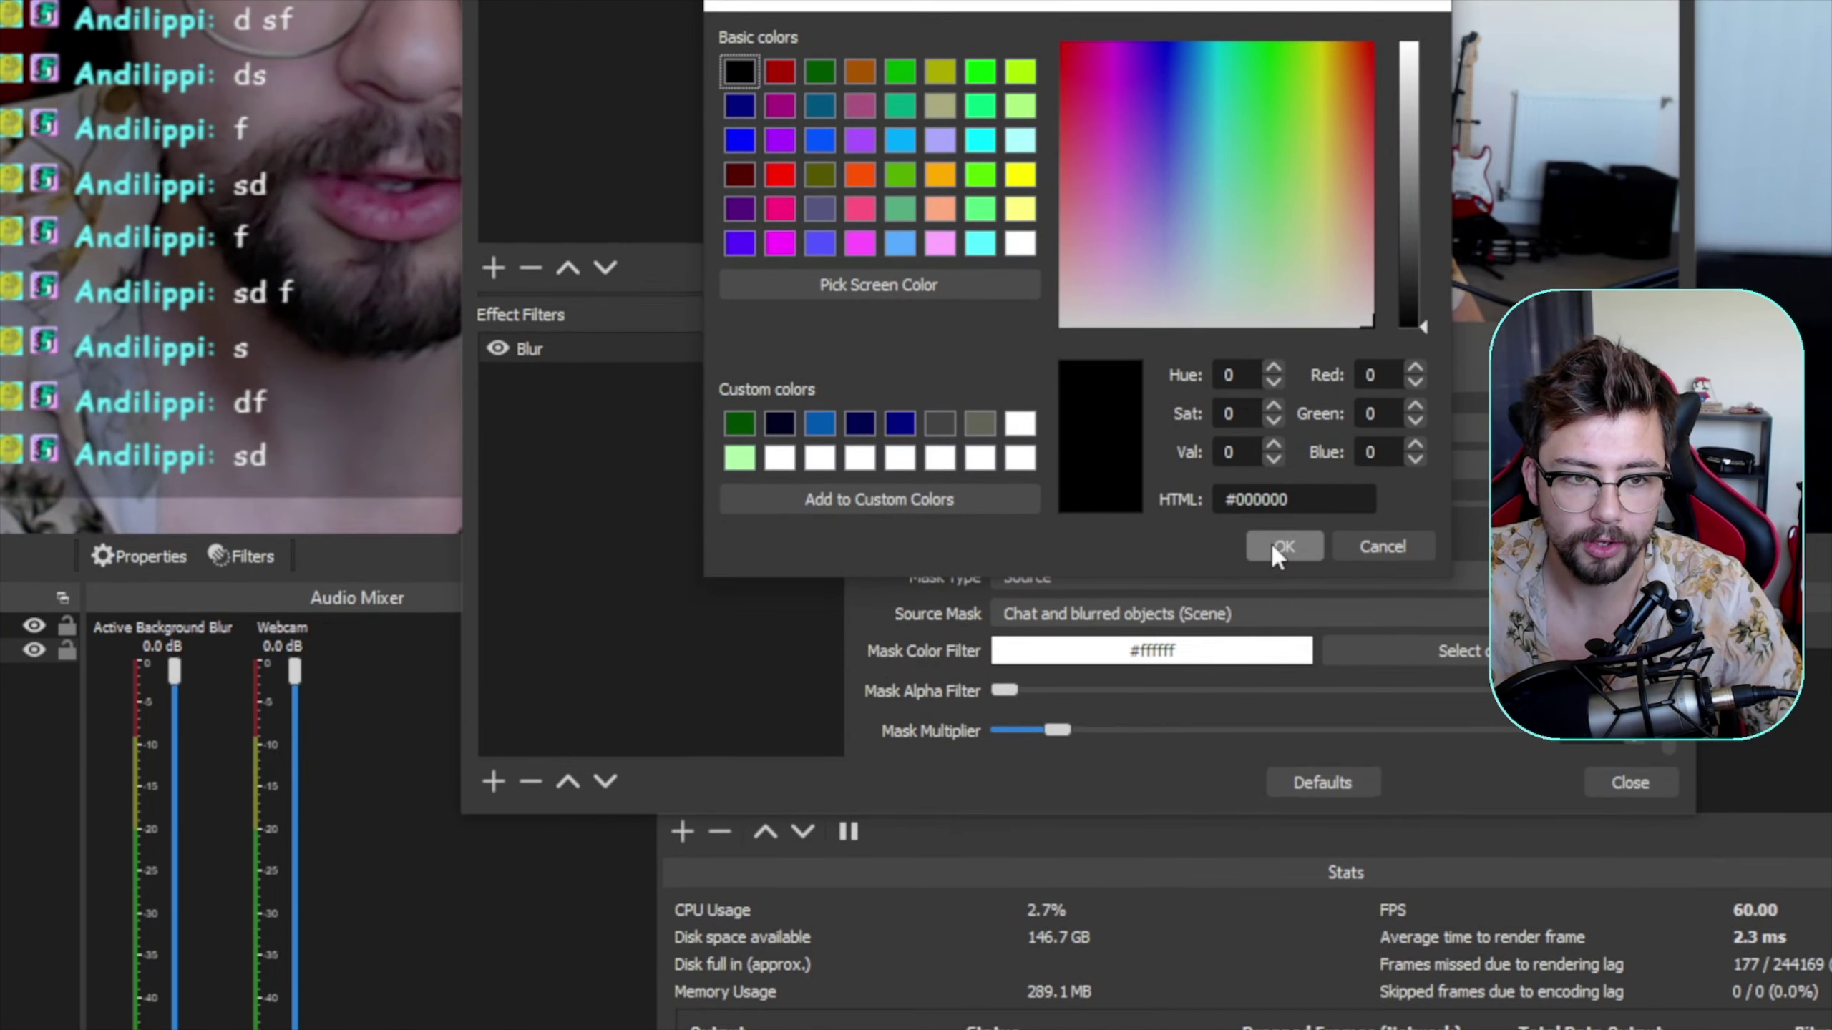
pyautogui.click(1282, 960)
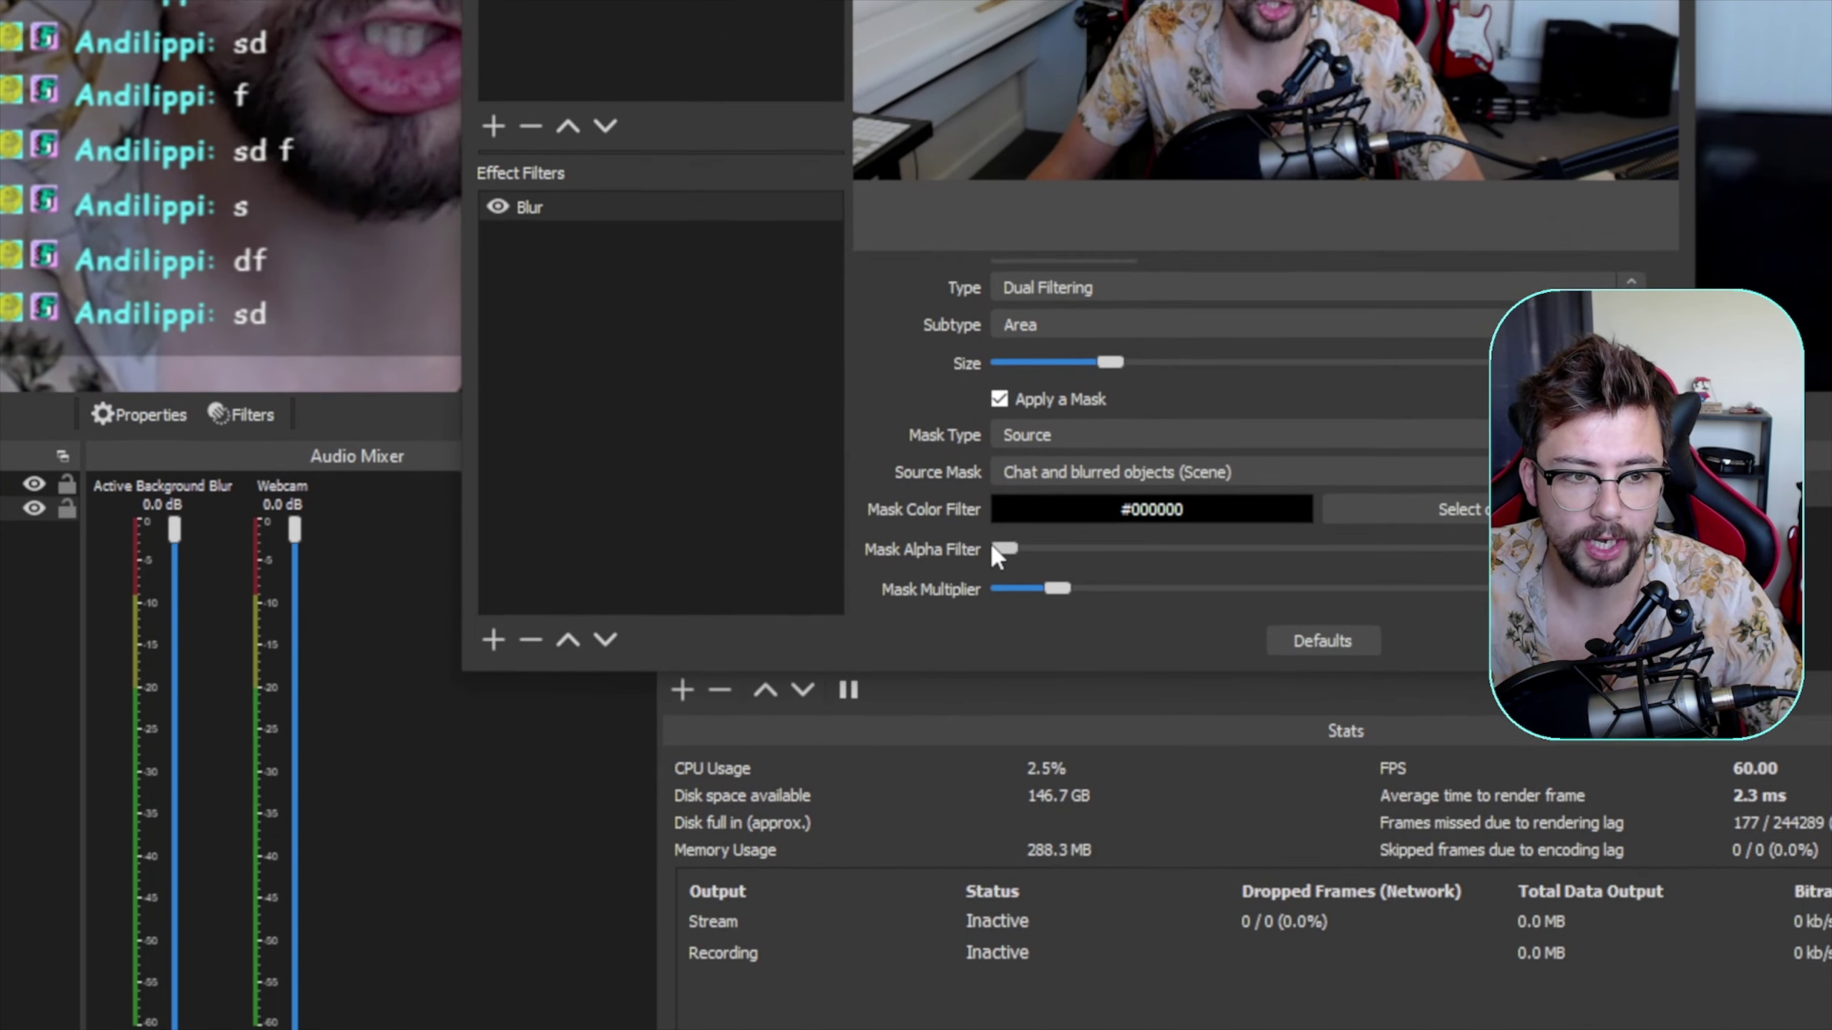
pyautogui.moveTo(992, 546)
pyautogui.mouseDown()
pyautogui.moveTo(1082, 561)
pyautogui.moveTo(995, 546)
pyautogui.mouseUp()
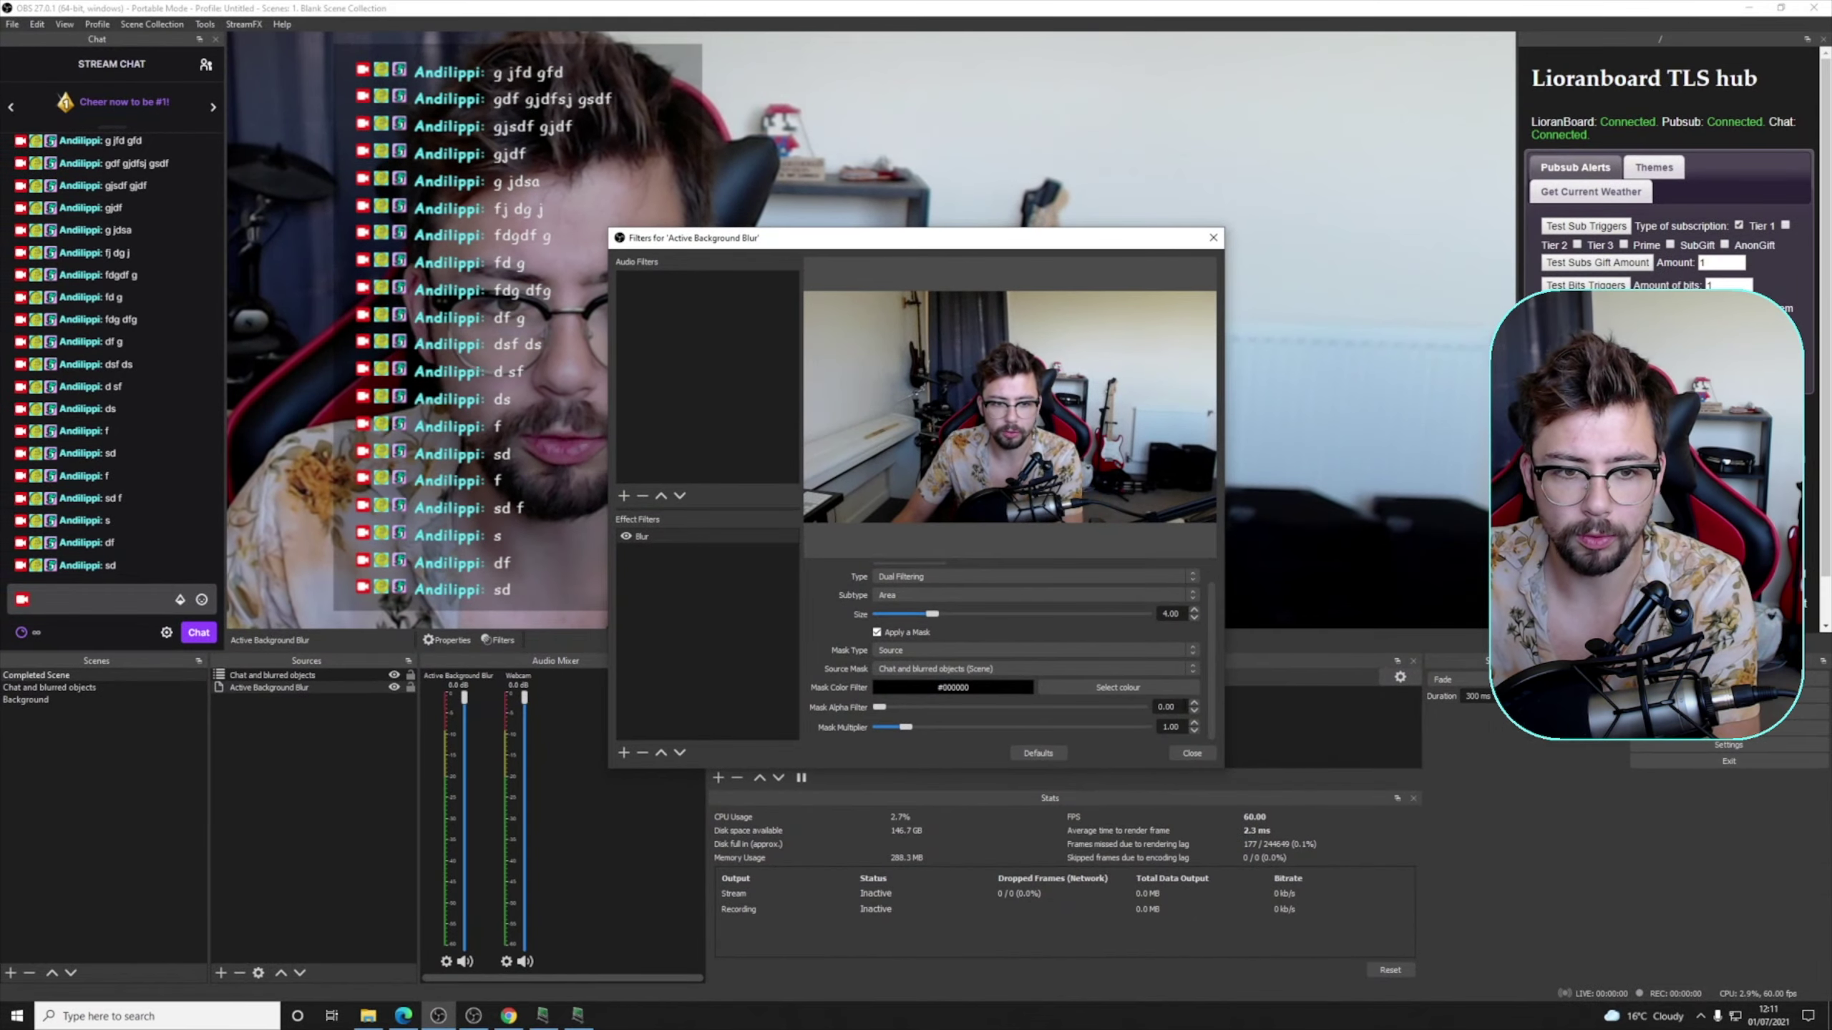
pyautogui.moveTo(1177, 708); pyautogui.dragTo(1126, 697)
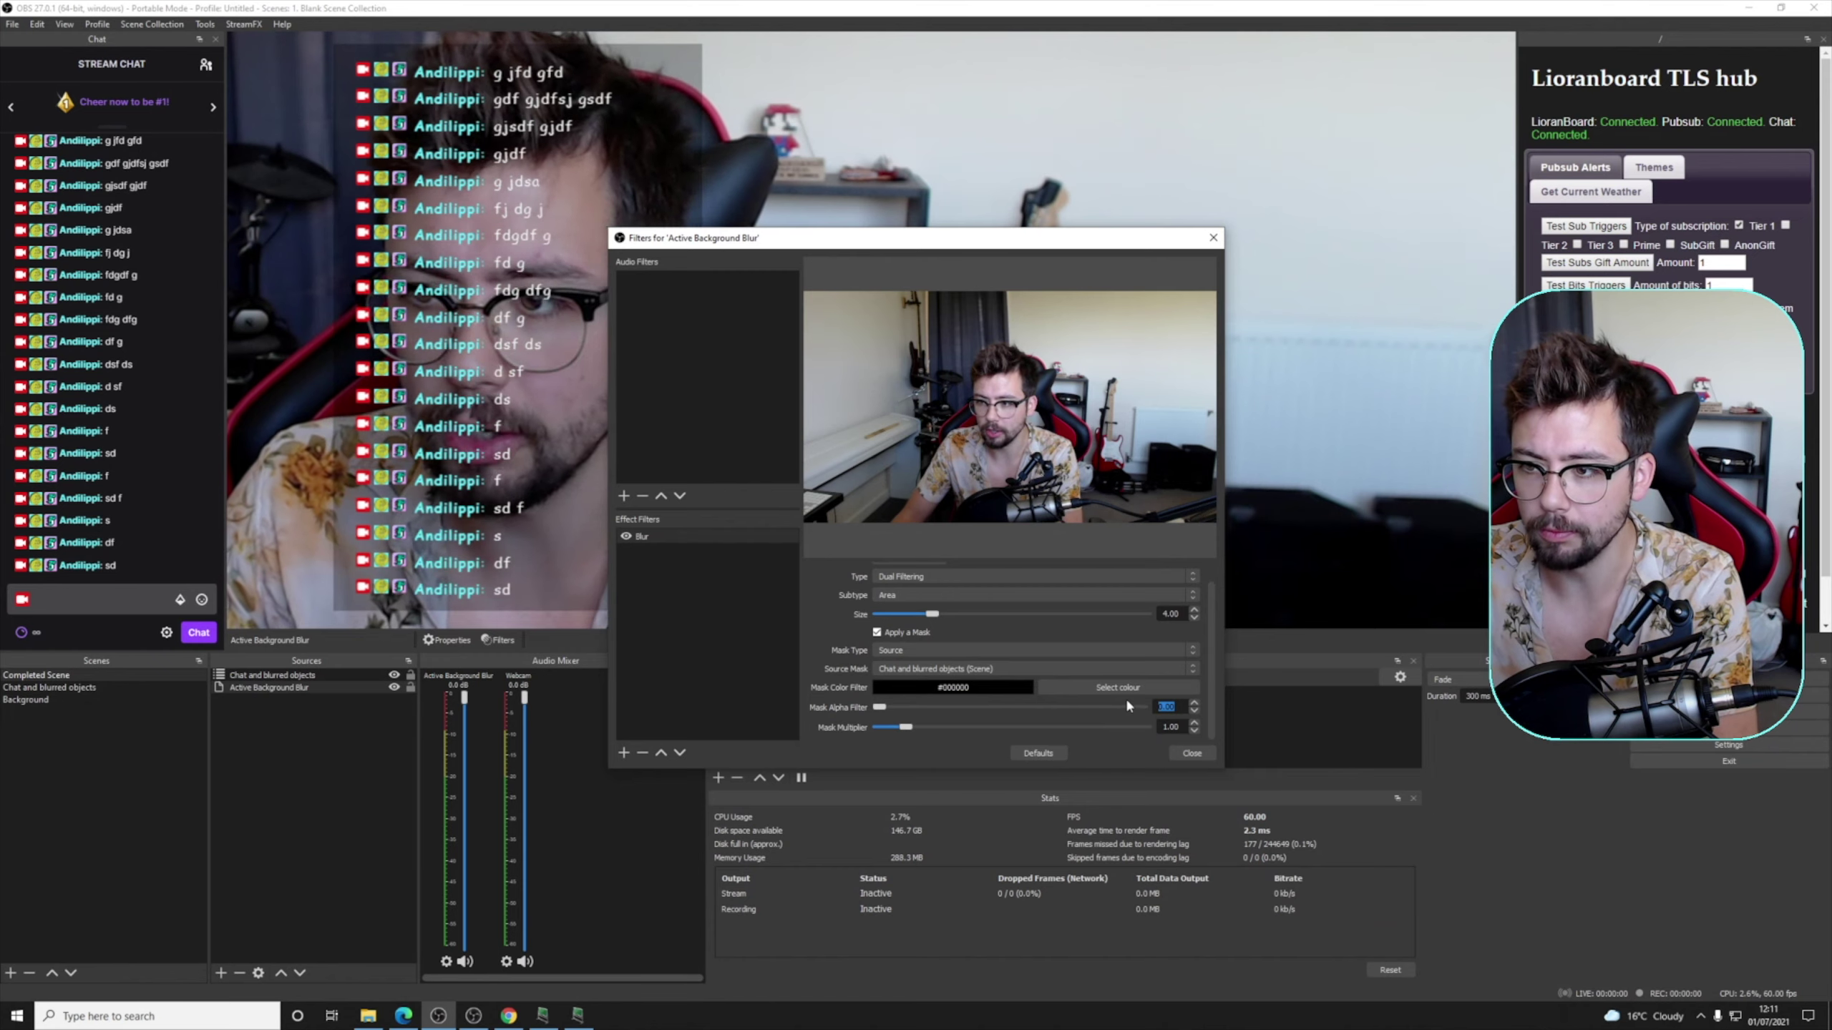
pyautogui.write('2')
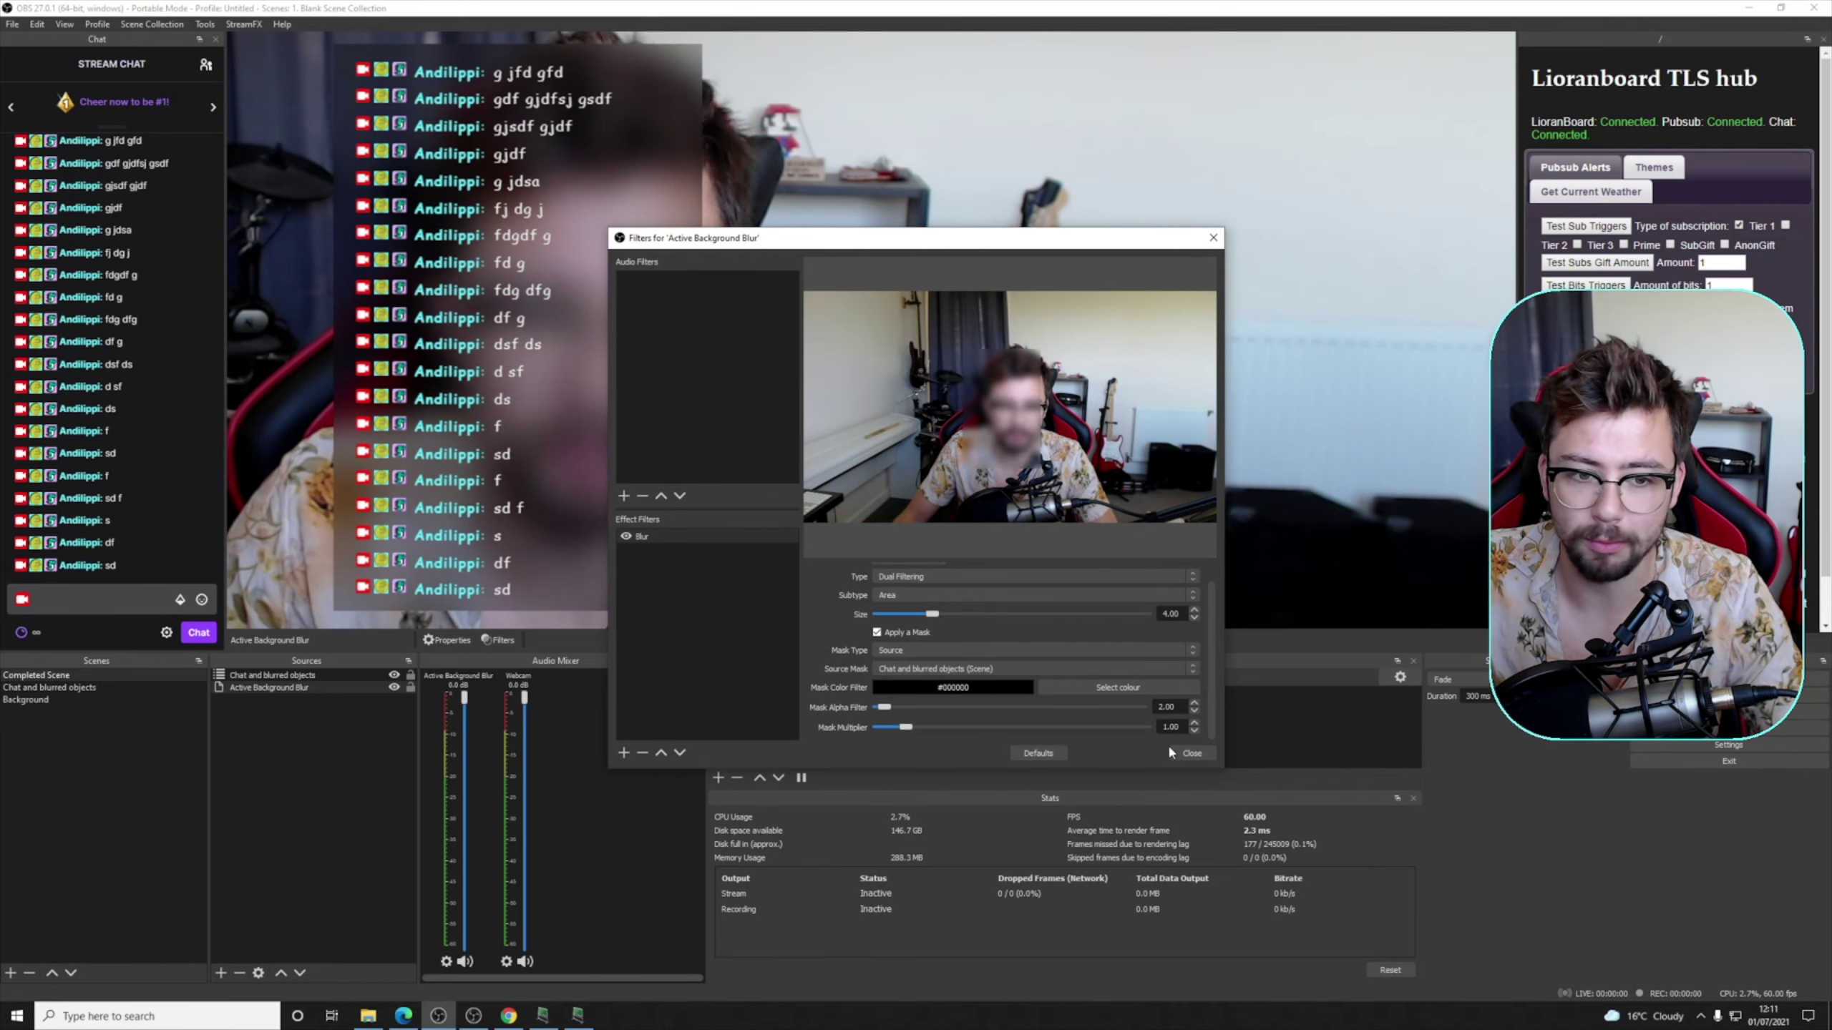
# - Close the Blur filter settings, test-move the chat layer and restore it, then open Chat and blurred objects
pyautogui.click(1192, 753)
pyautogui.click(776, 566)
pyautogui.scroll(-7, 783, 552)
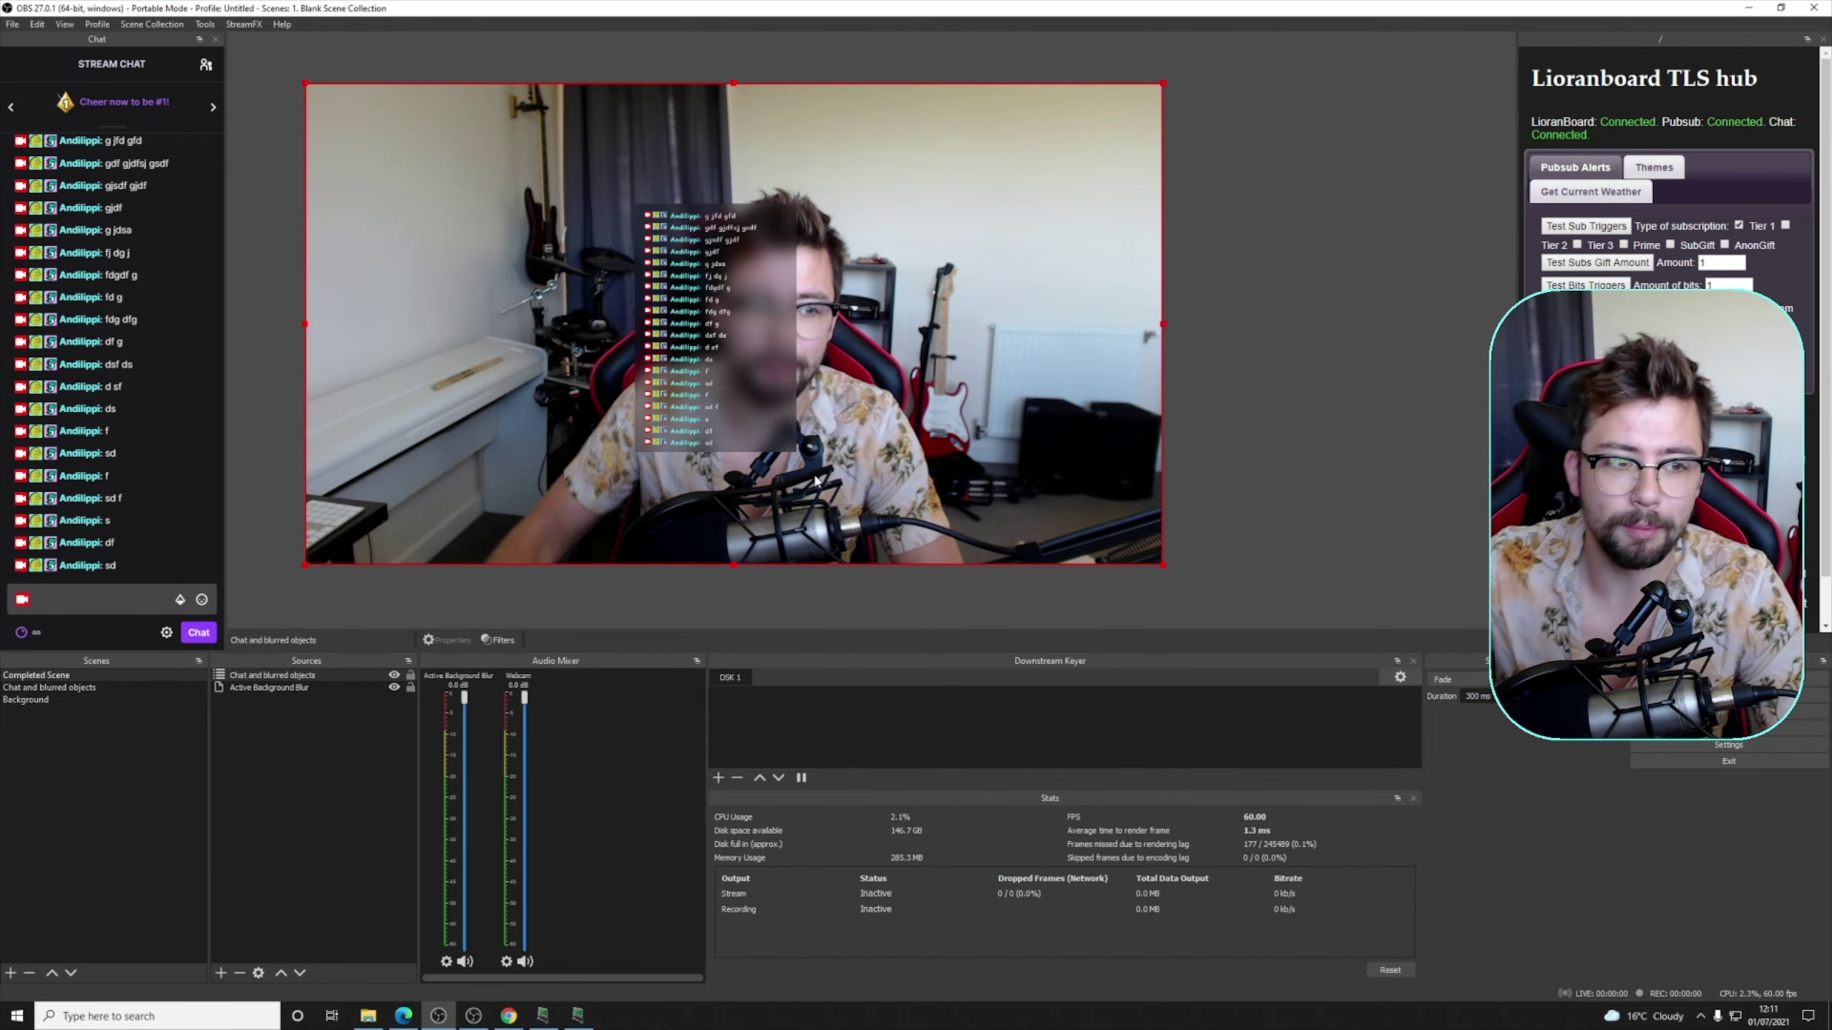
pyautogui.moveTo(874, 415); pyautogui.dragTo(553, 483)
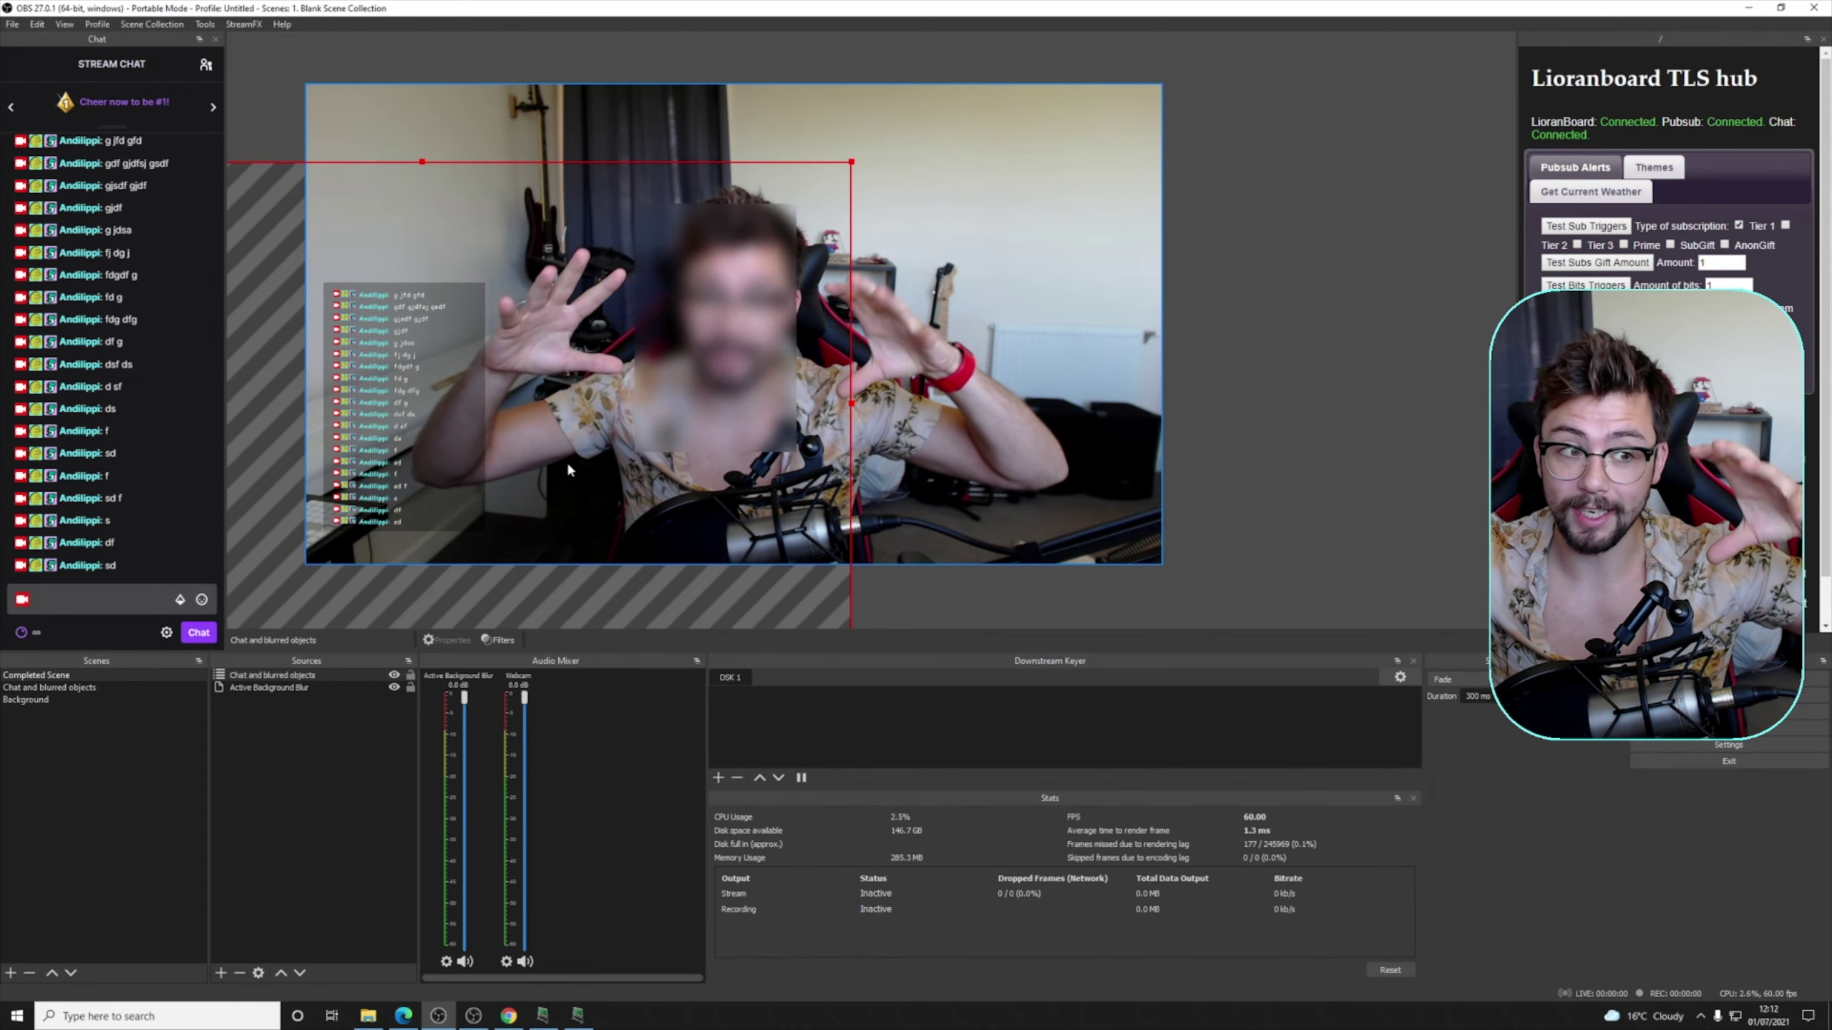
pyautogui.moveTo(441, 452); pyautogui.dragTo(764, 383)
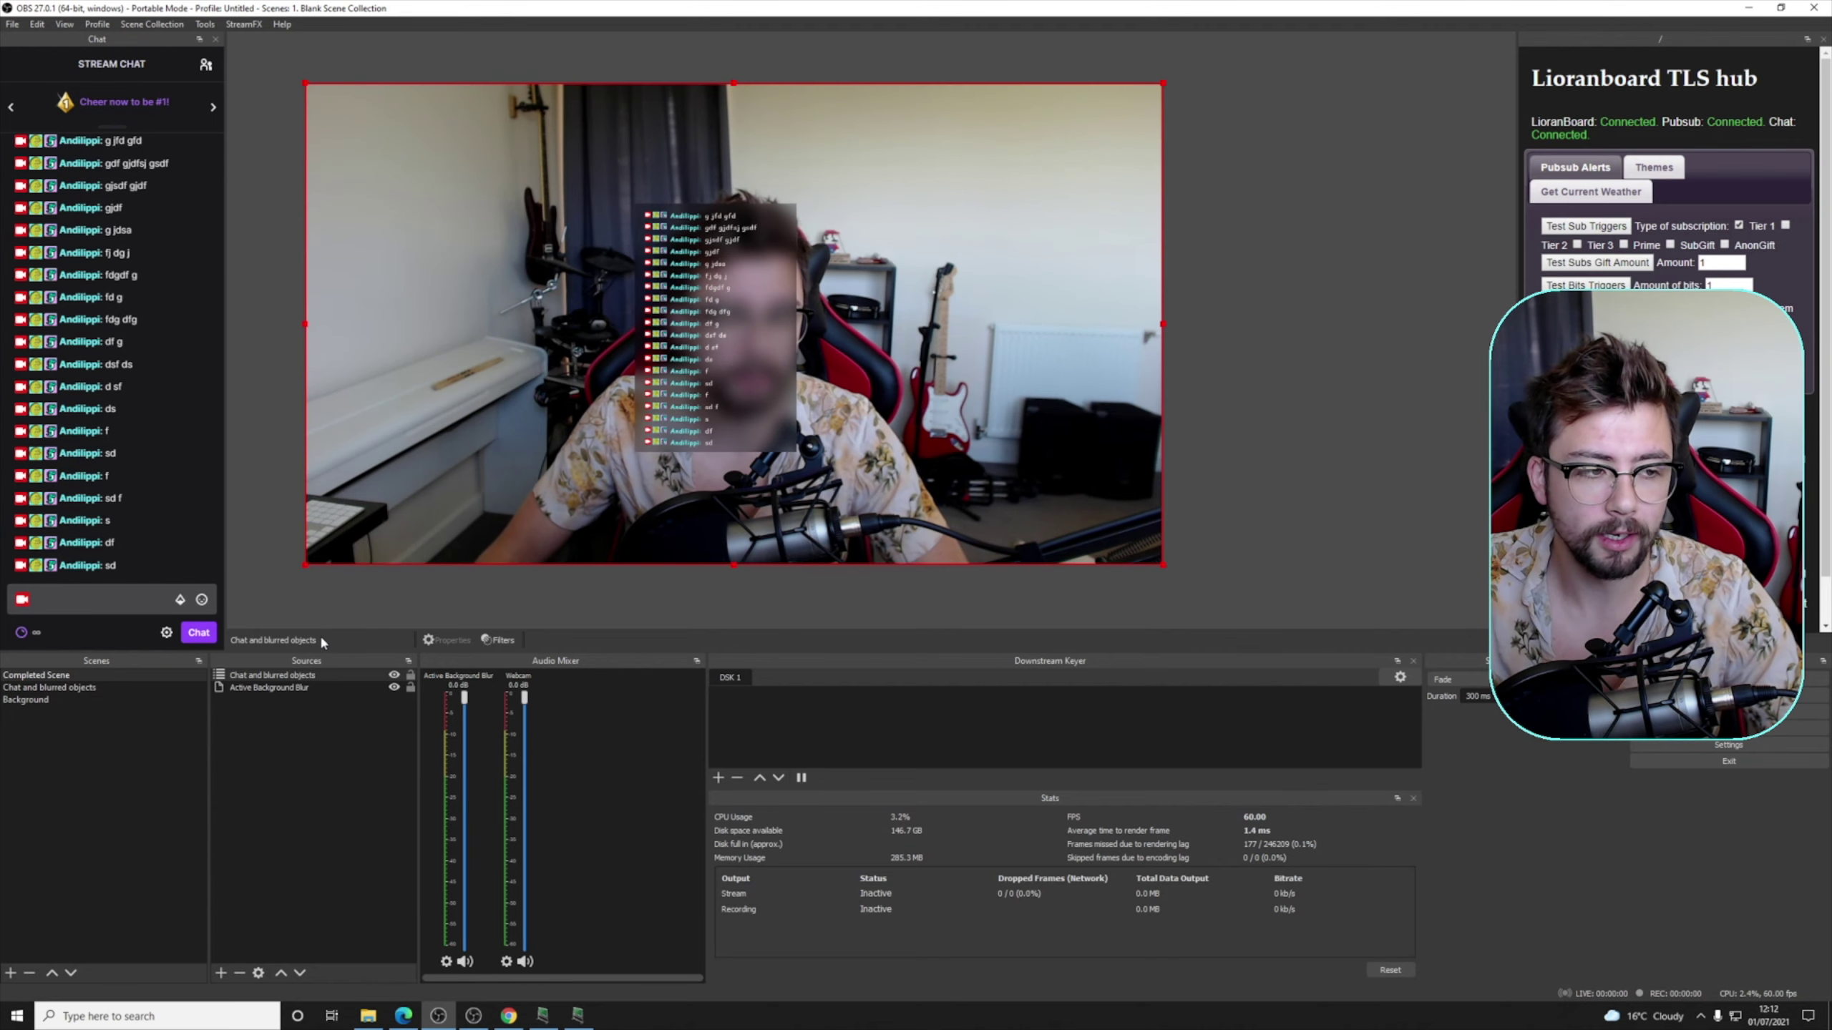
pyautogui.click(92, 686)
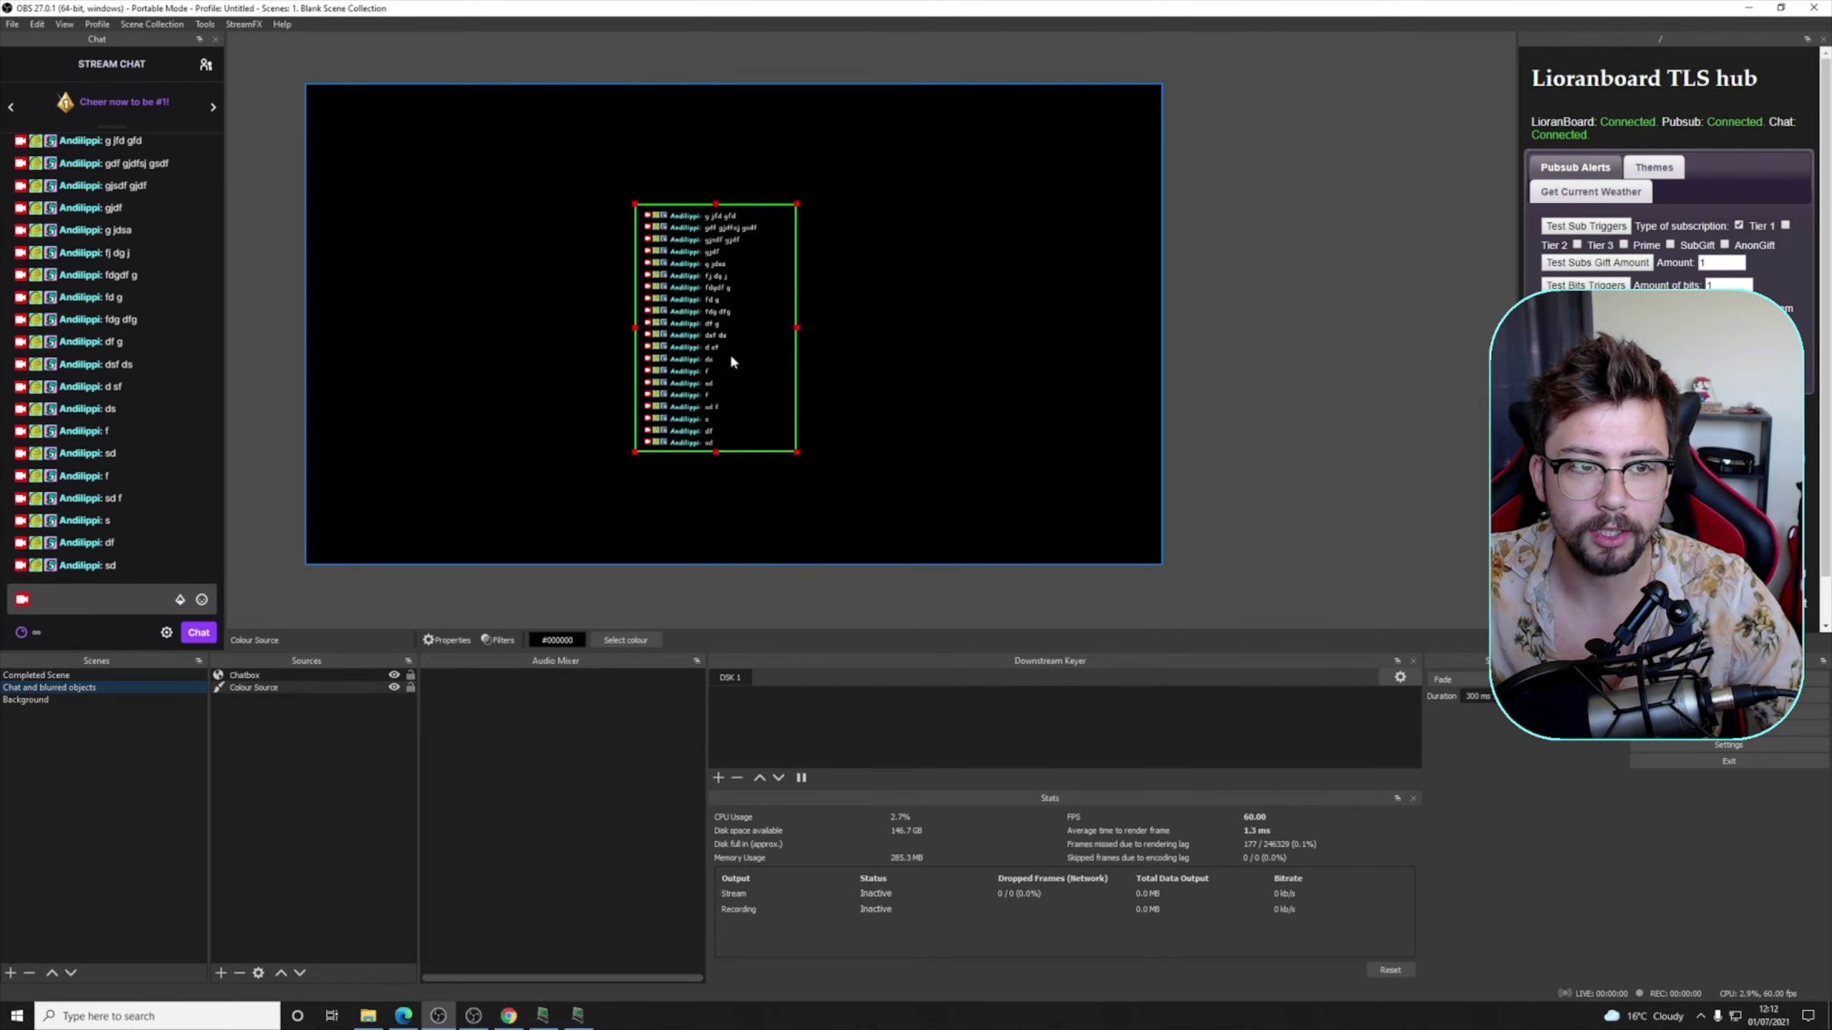
# - Shift the Chatbox and Colour Source together to the left of the frame, then view Completed Scene
pyautogui.click(305, 675)
pyautogui.keyDown('ctrl'); pyautogui.click(259, 690); pyautogui.keyUp('ctrl')
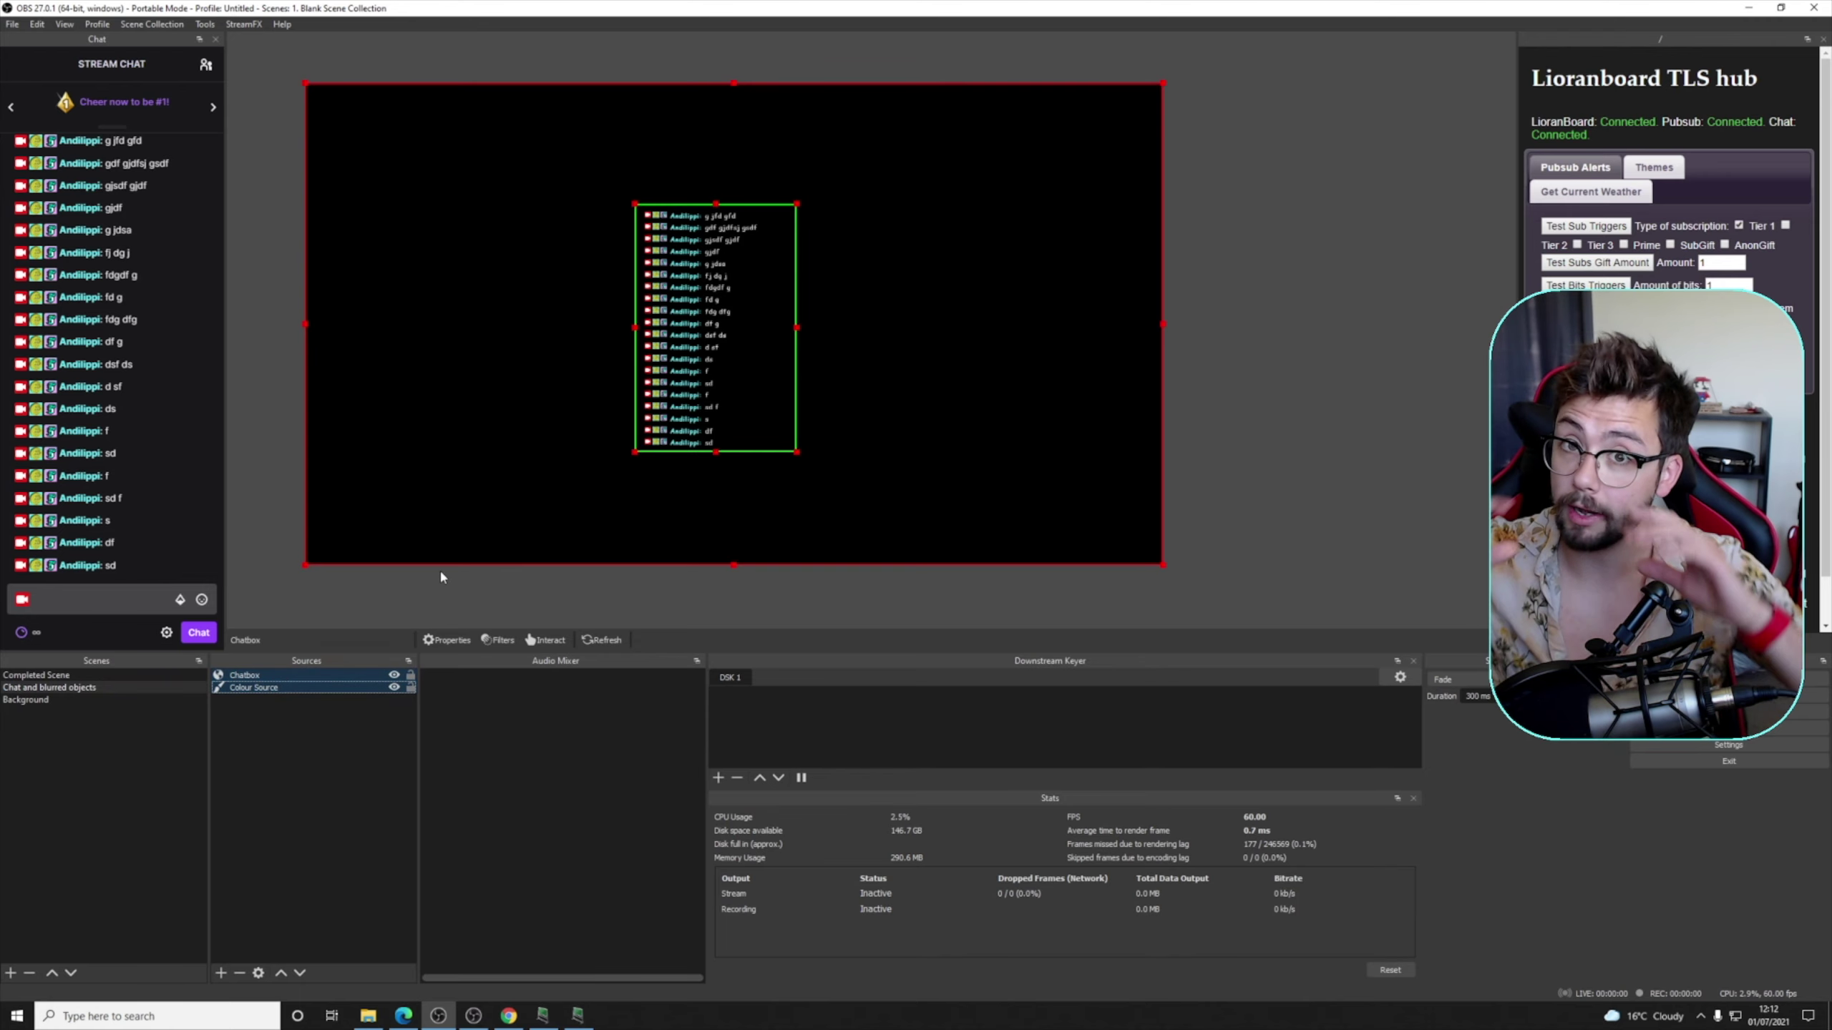
pyautogui.moveTo(913, 284); pyautogui.dragTo(614, 286)
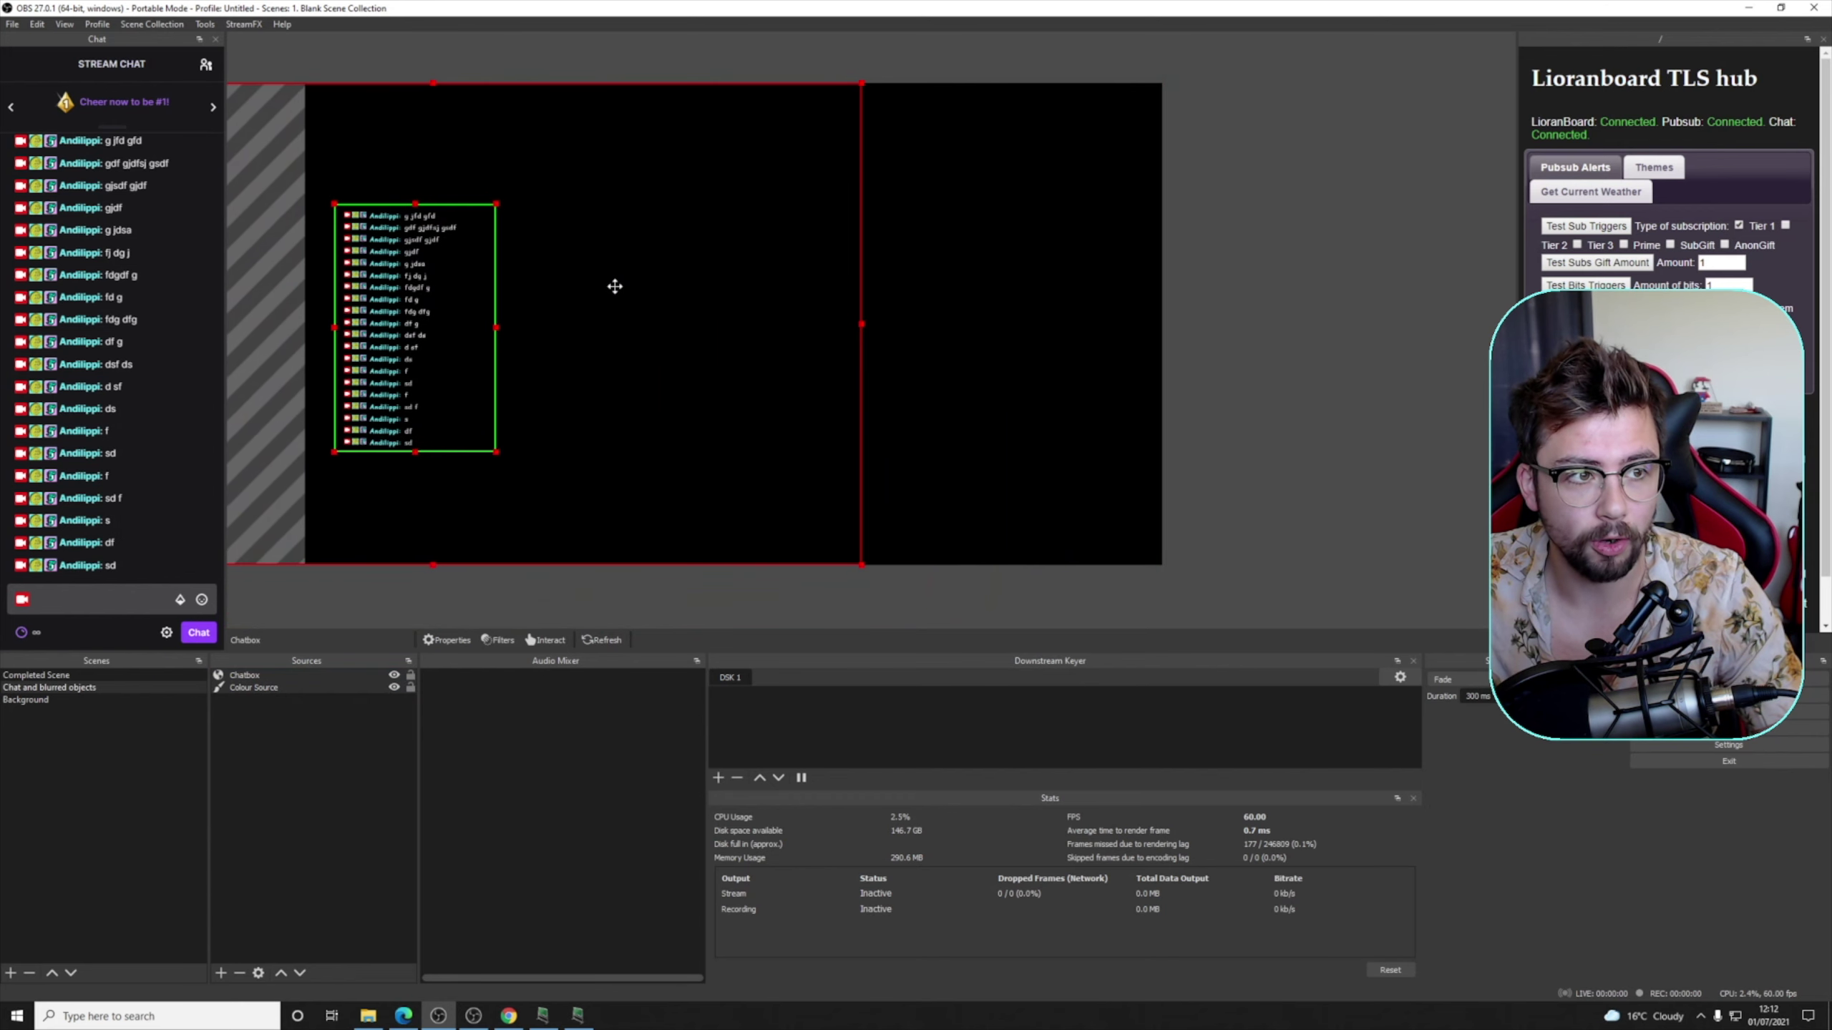
pyautogui.click(66, 676)
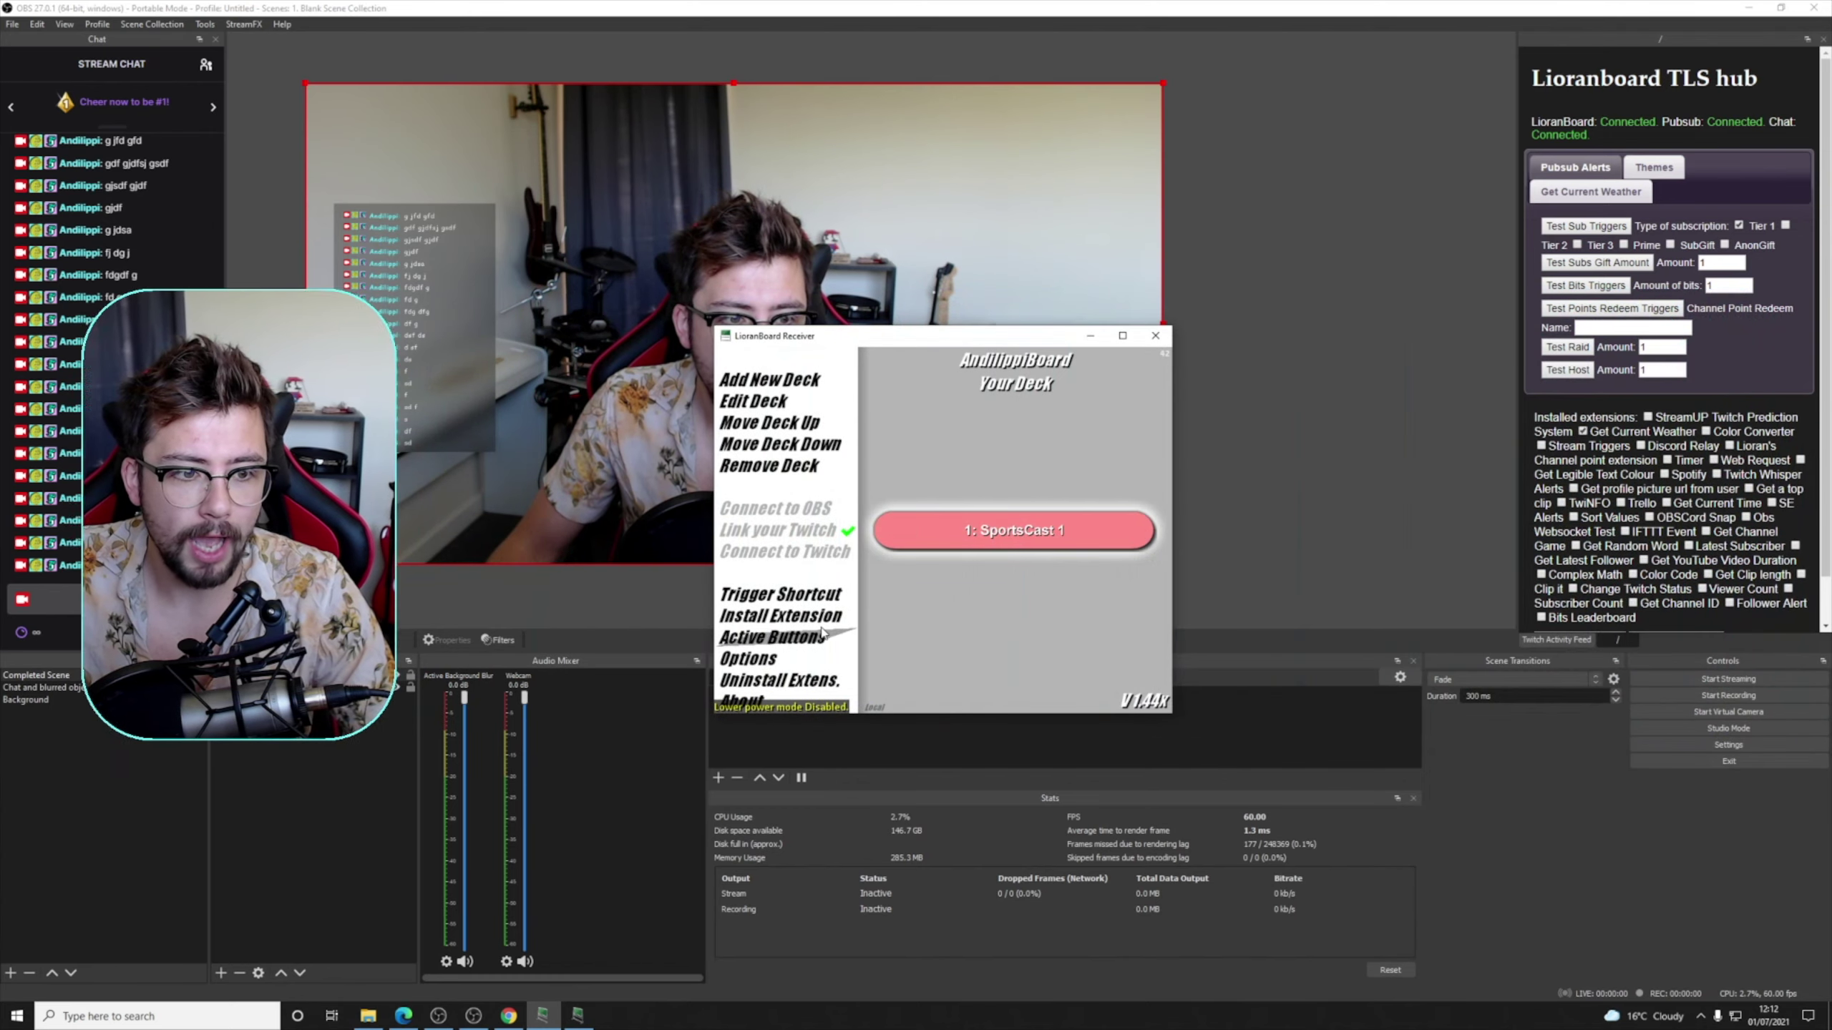
# - Install the Minim Alerts .lbe extension with tsl_transmitter.html as transmitter, then bring OBS forward
pyautogui.click(797, 612)
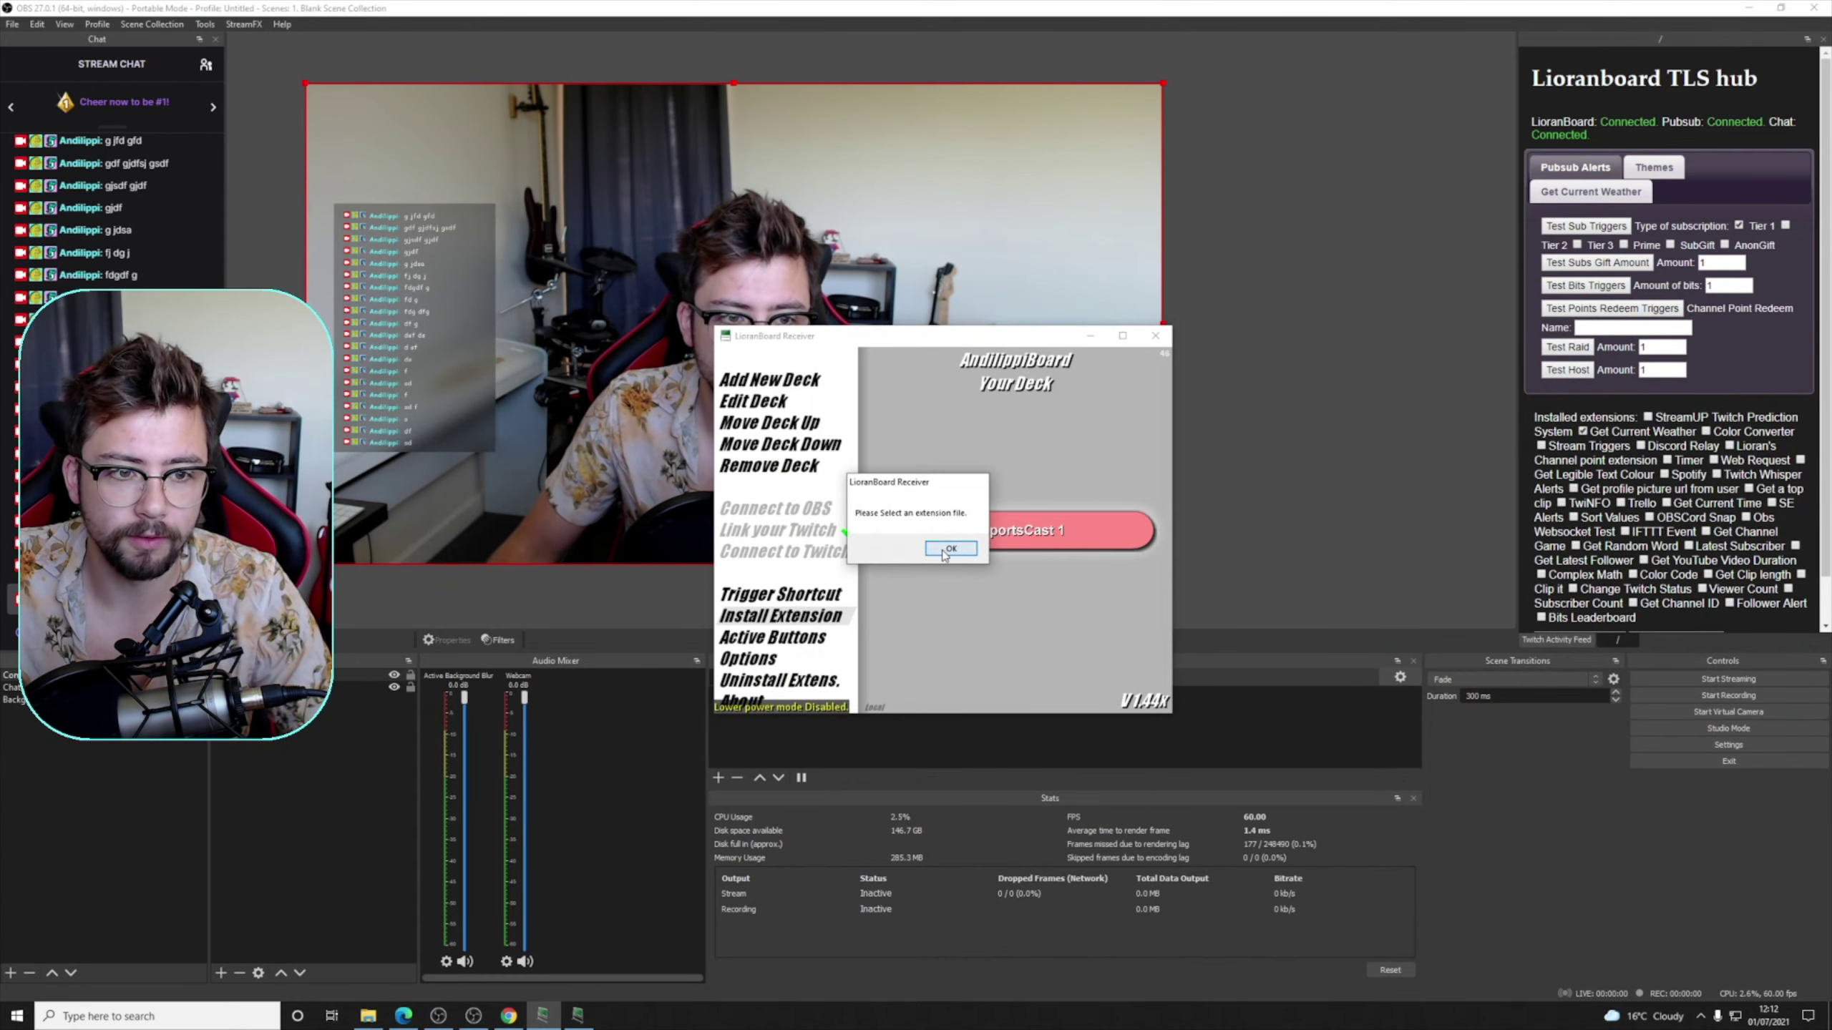
pyautogui.click(950, 547)
pyautogui.click(958, 446)
pyautogui.doubleClick(957, 446)
pyautogui.click(947, 548)
pyautogui.click(947, 537)
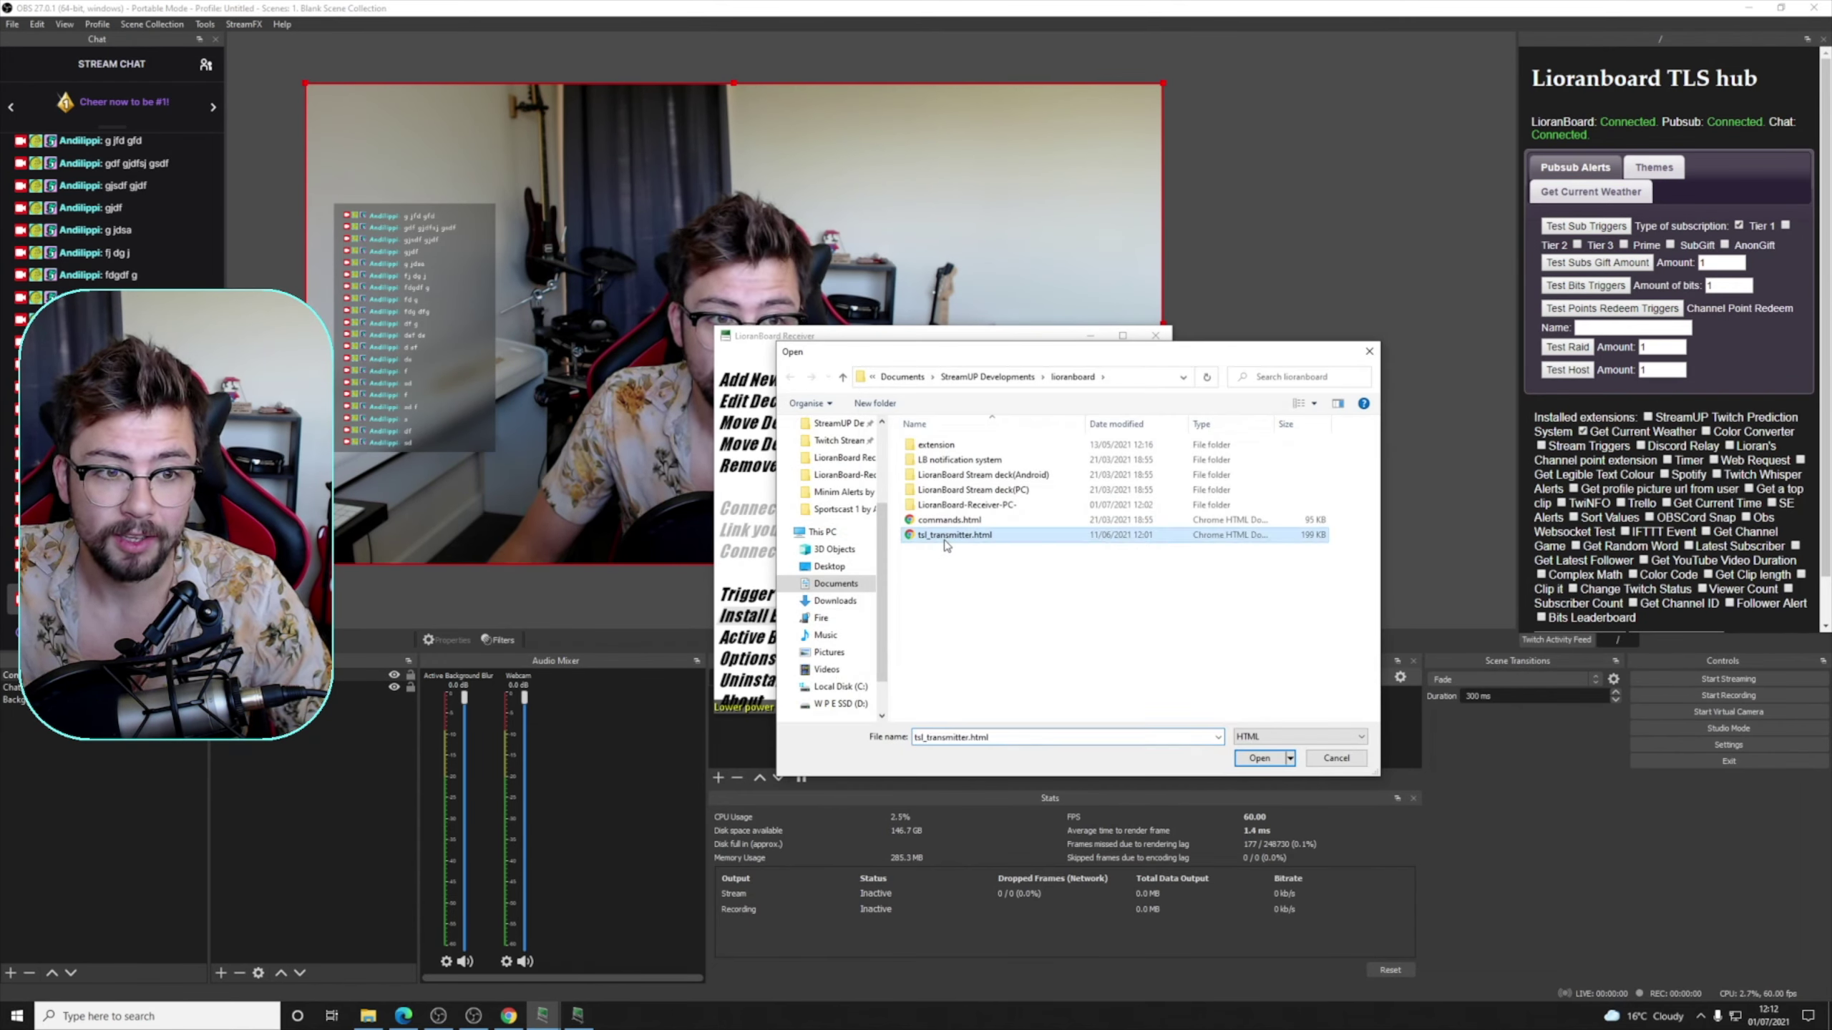
pyautogui.doubleClick(947, 536)
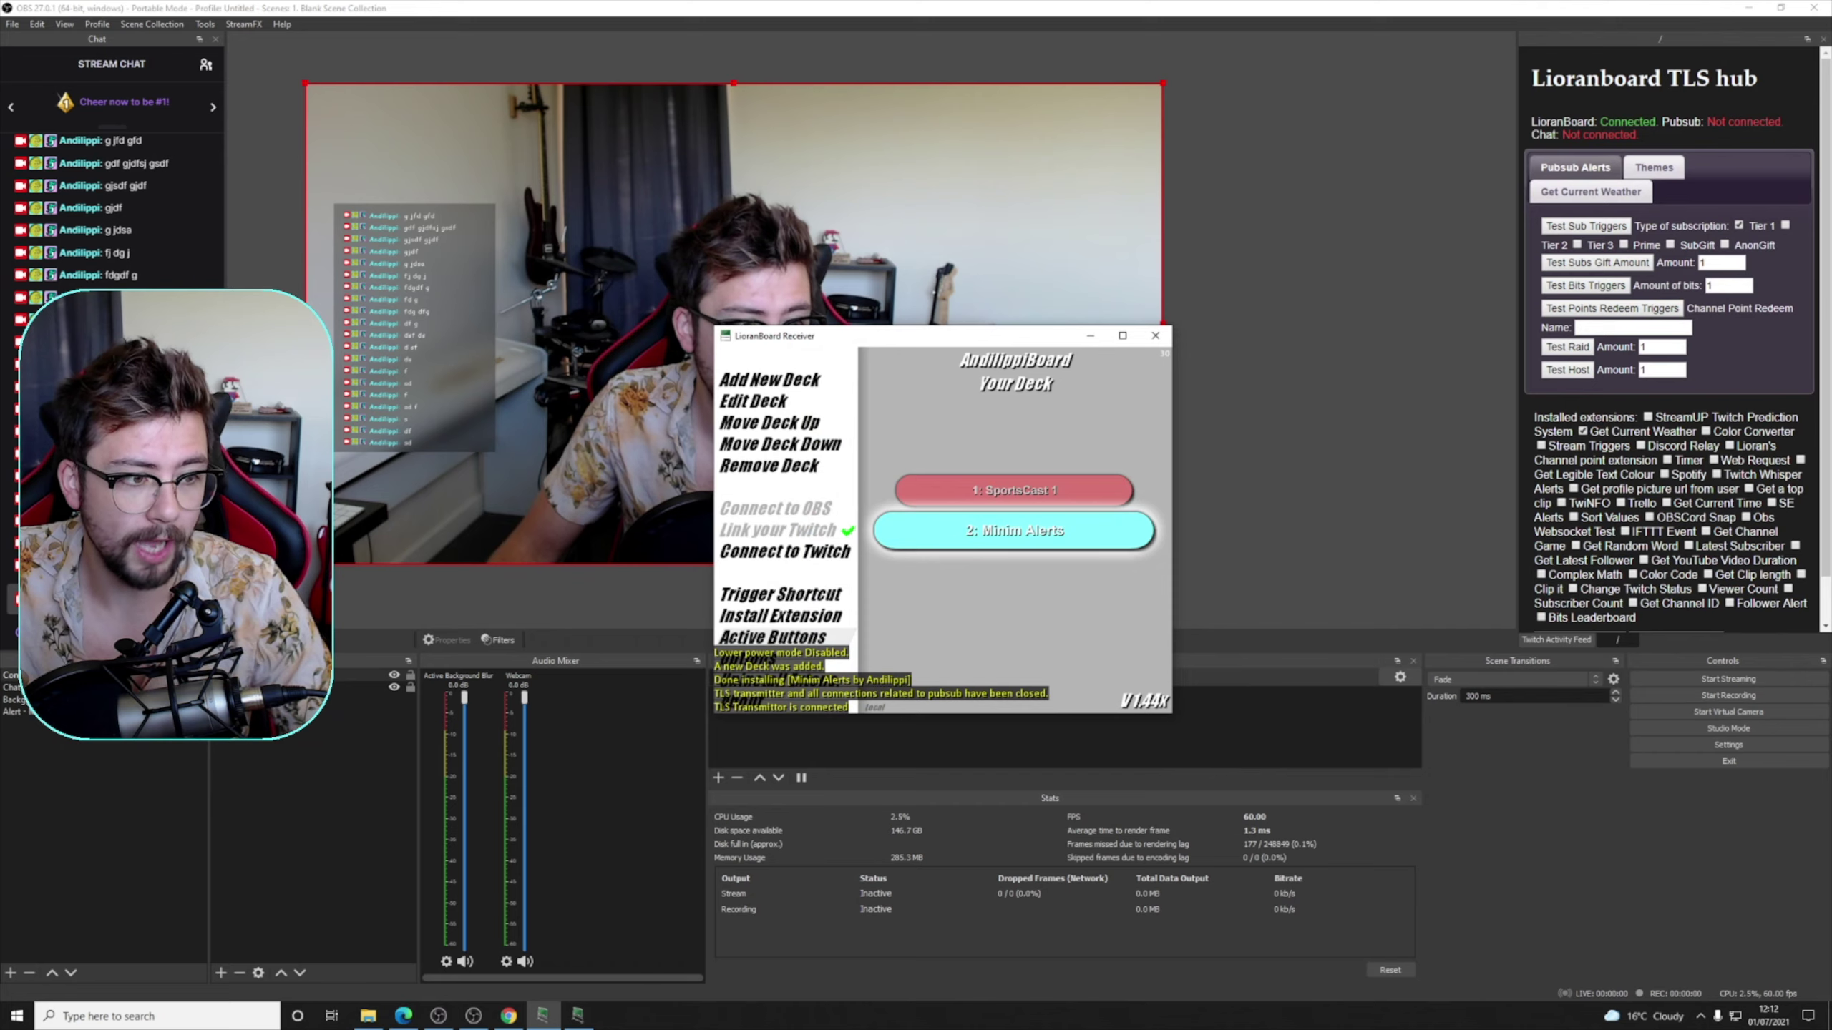
pyautogui.click(43, 712)
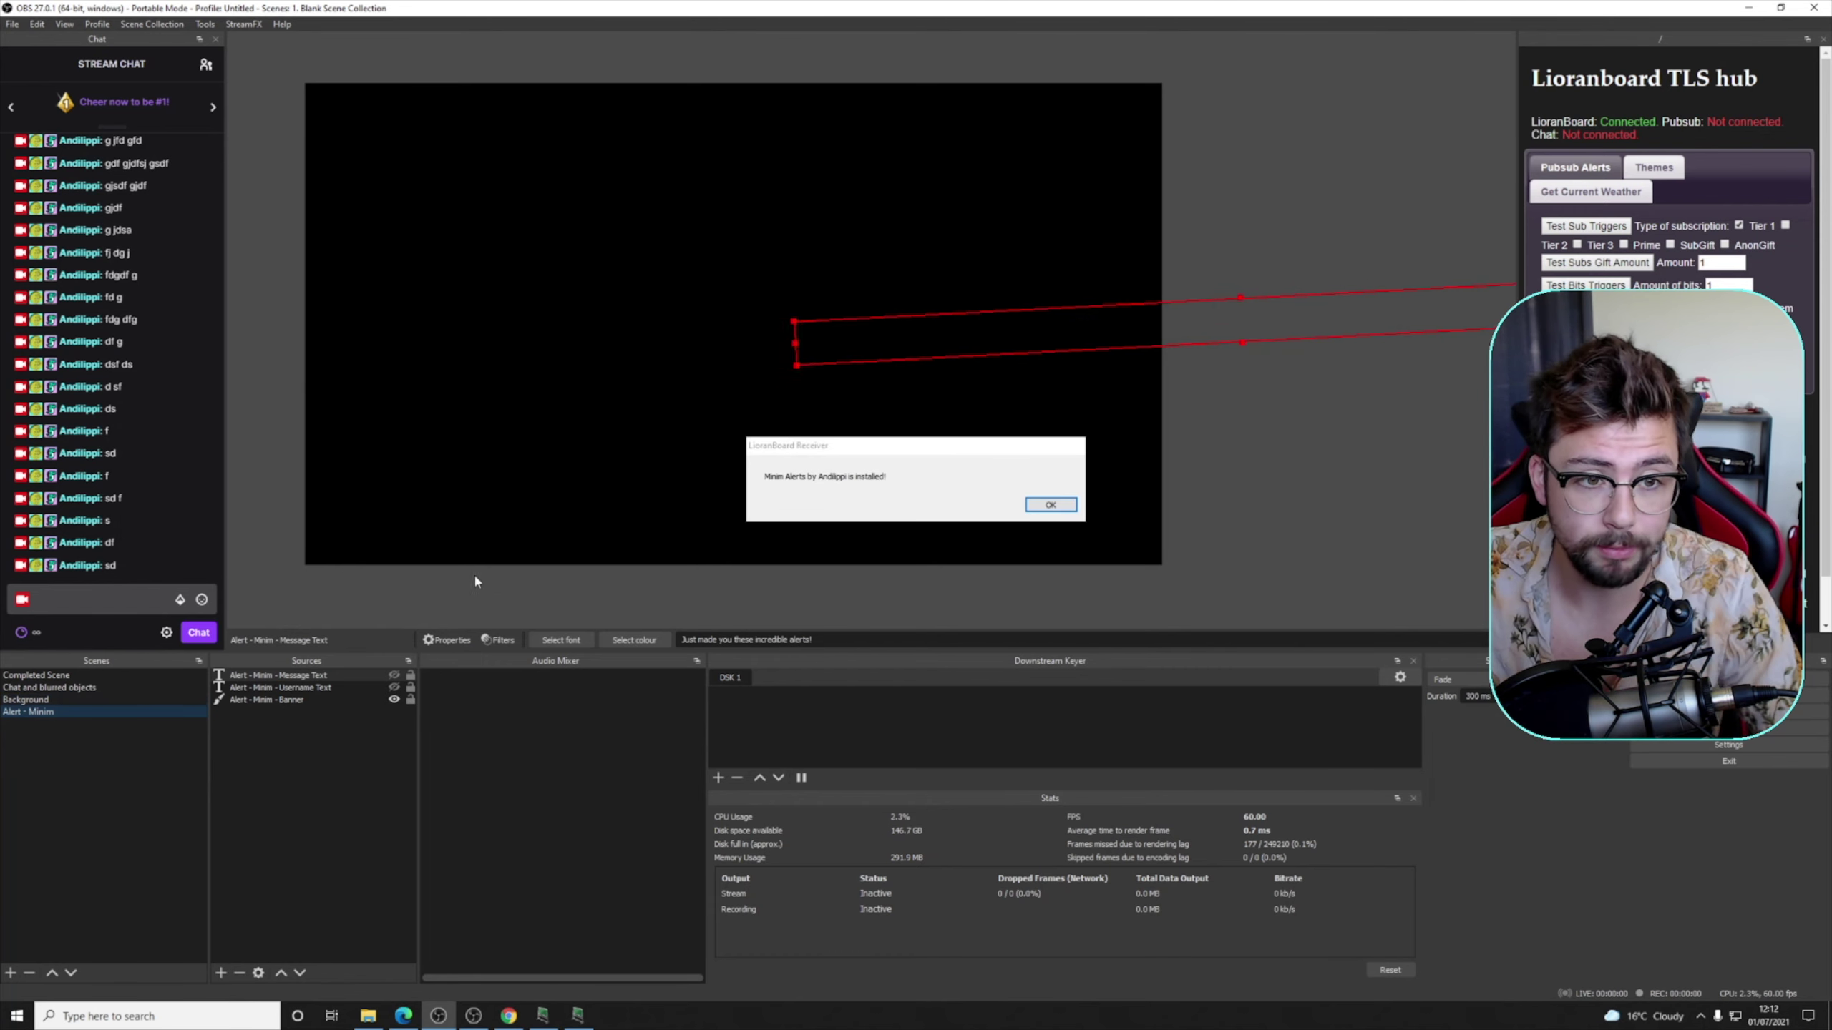
# - Dismiss the install message, watch the test raid alert, then switch to Chat and blurred objects
pyautogui.click(1039, 509)
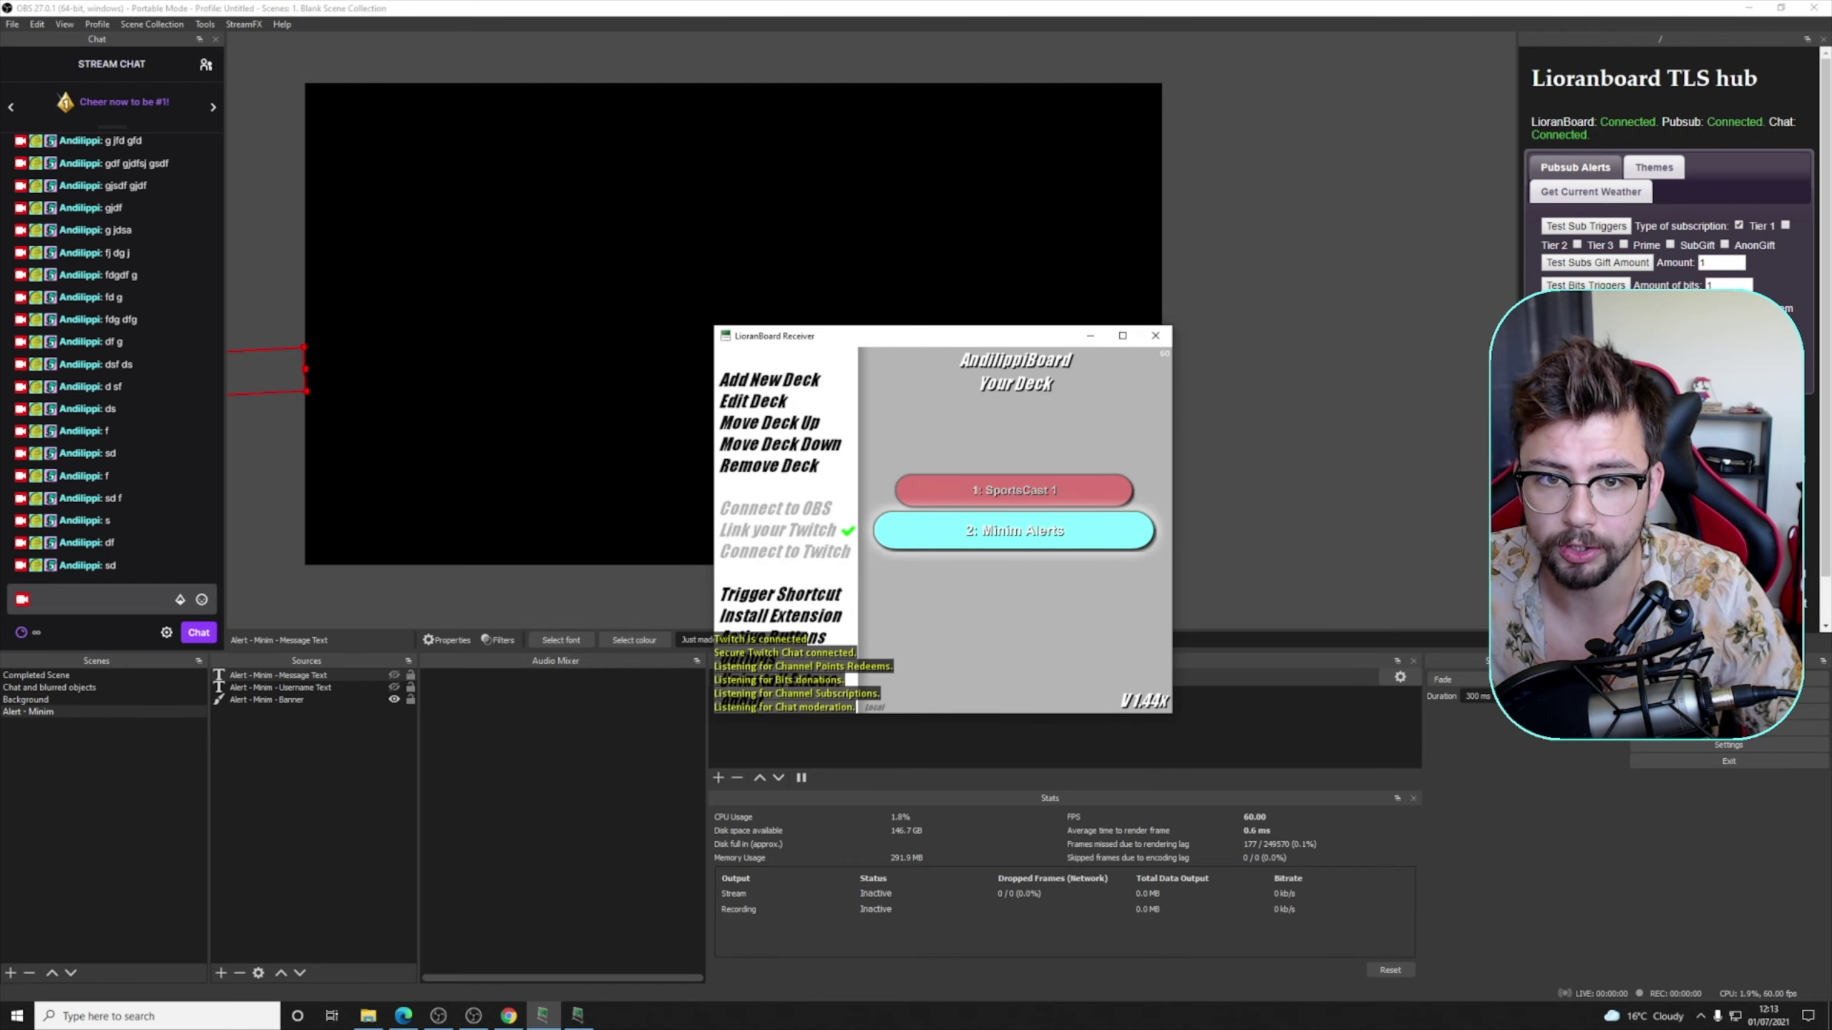
pyautogui.click(1566, 347)
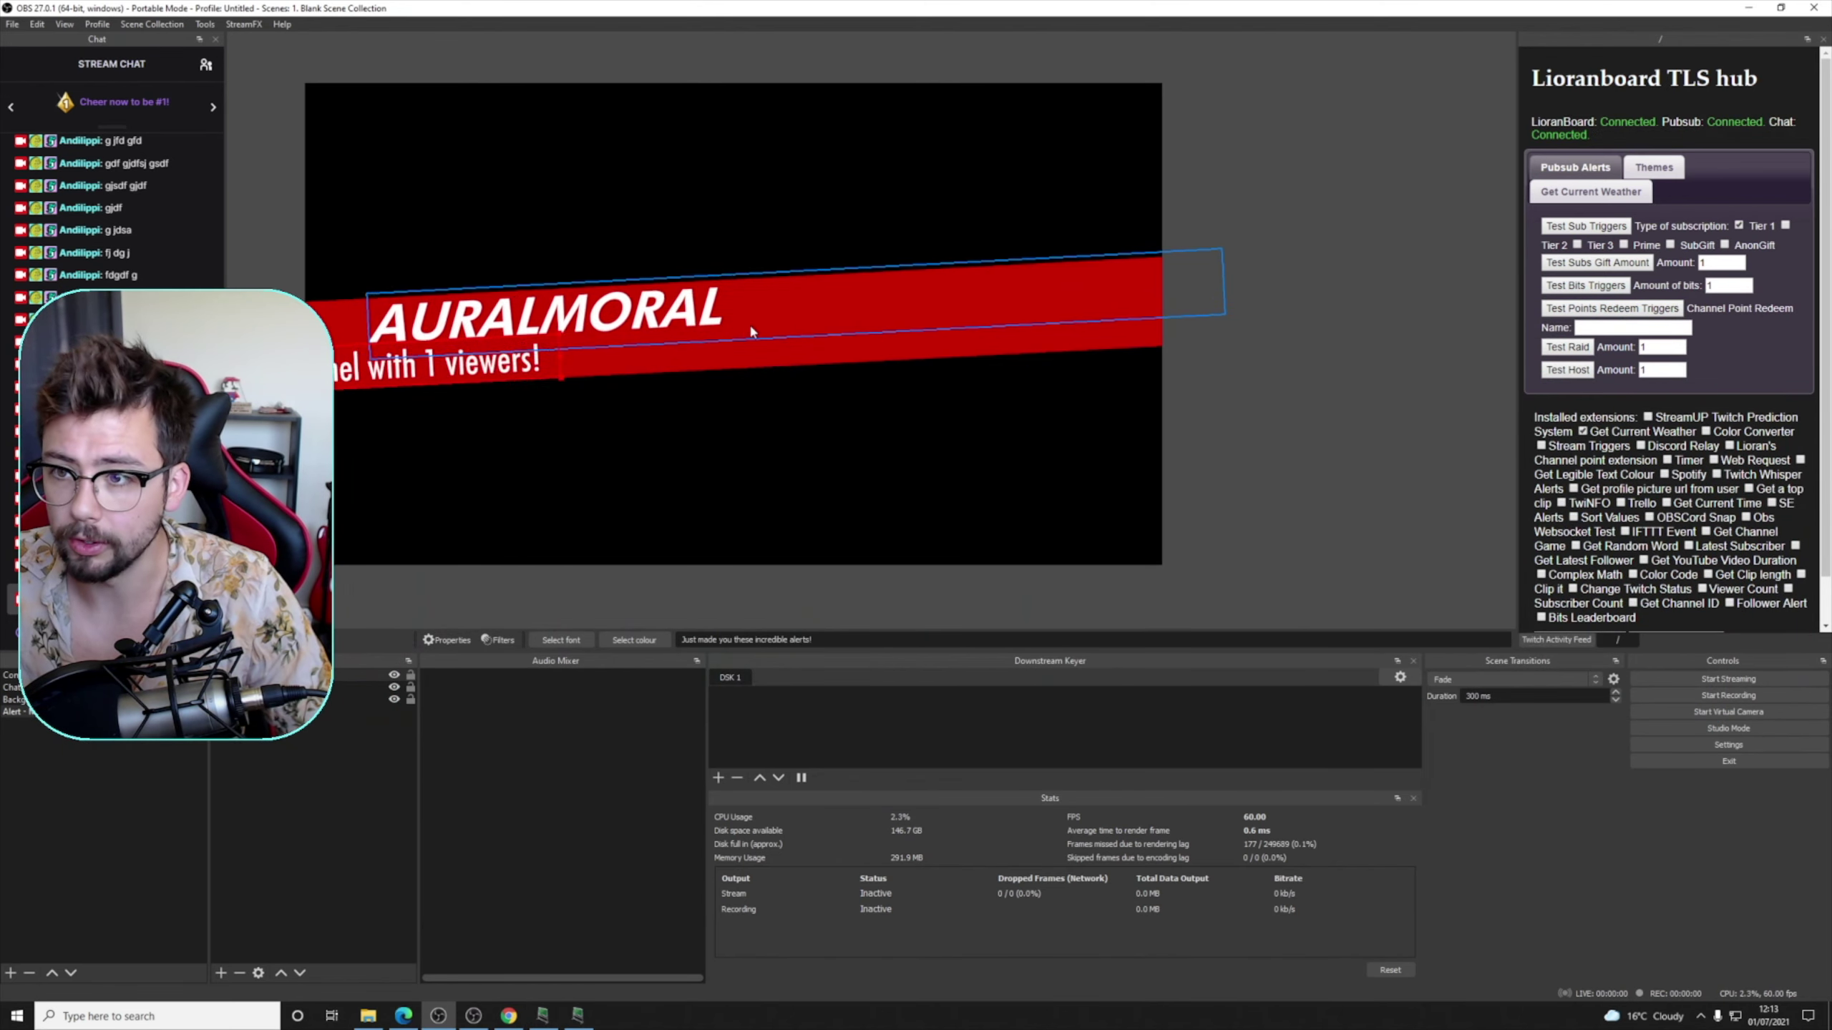
pyautogui.click(512, 581)
pyautogui.moveTo(511, 581); pyautogui.dragTo(611, 584)
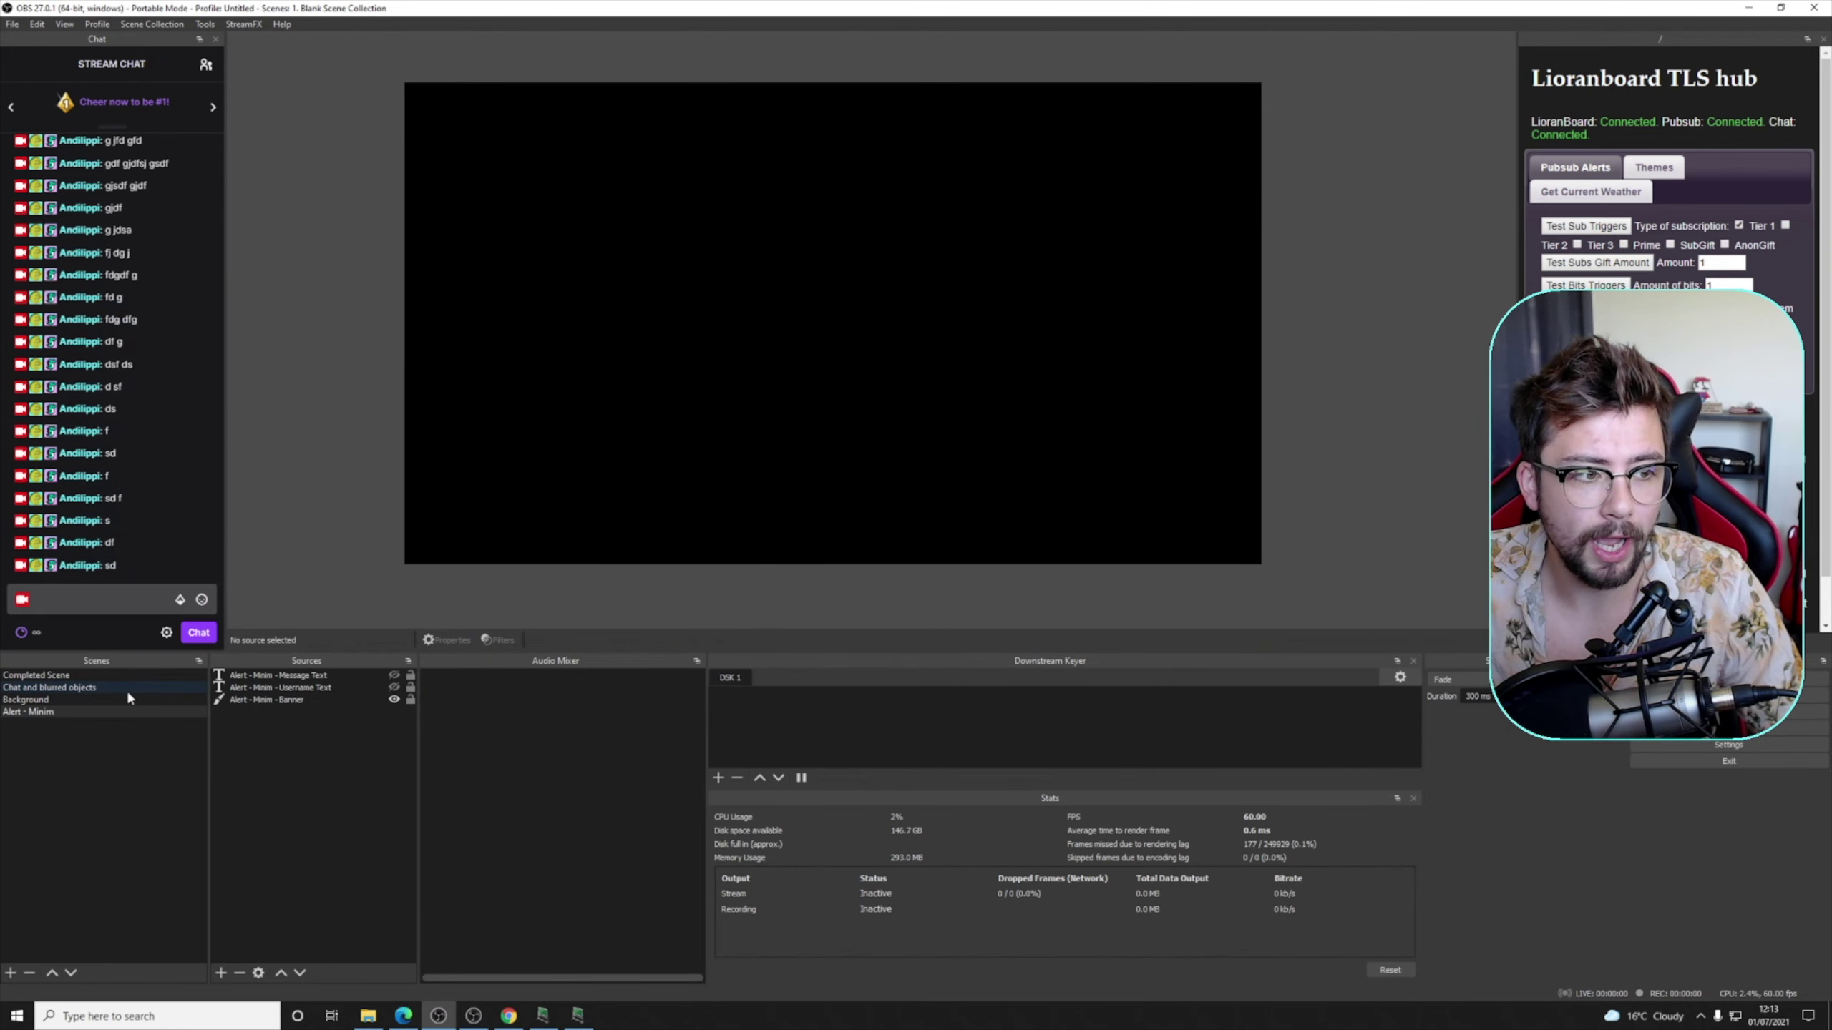
pyautogui.click(44, 688)
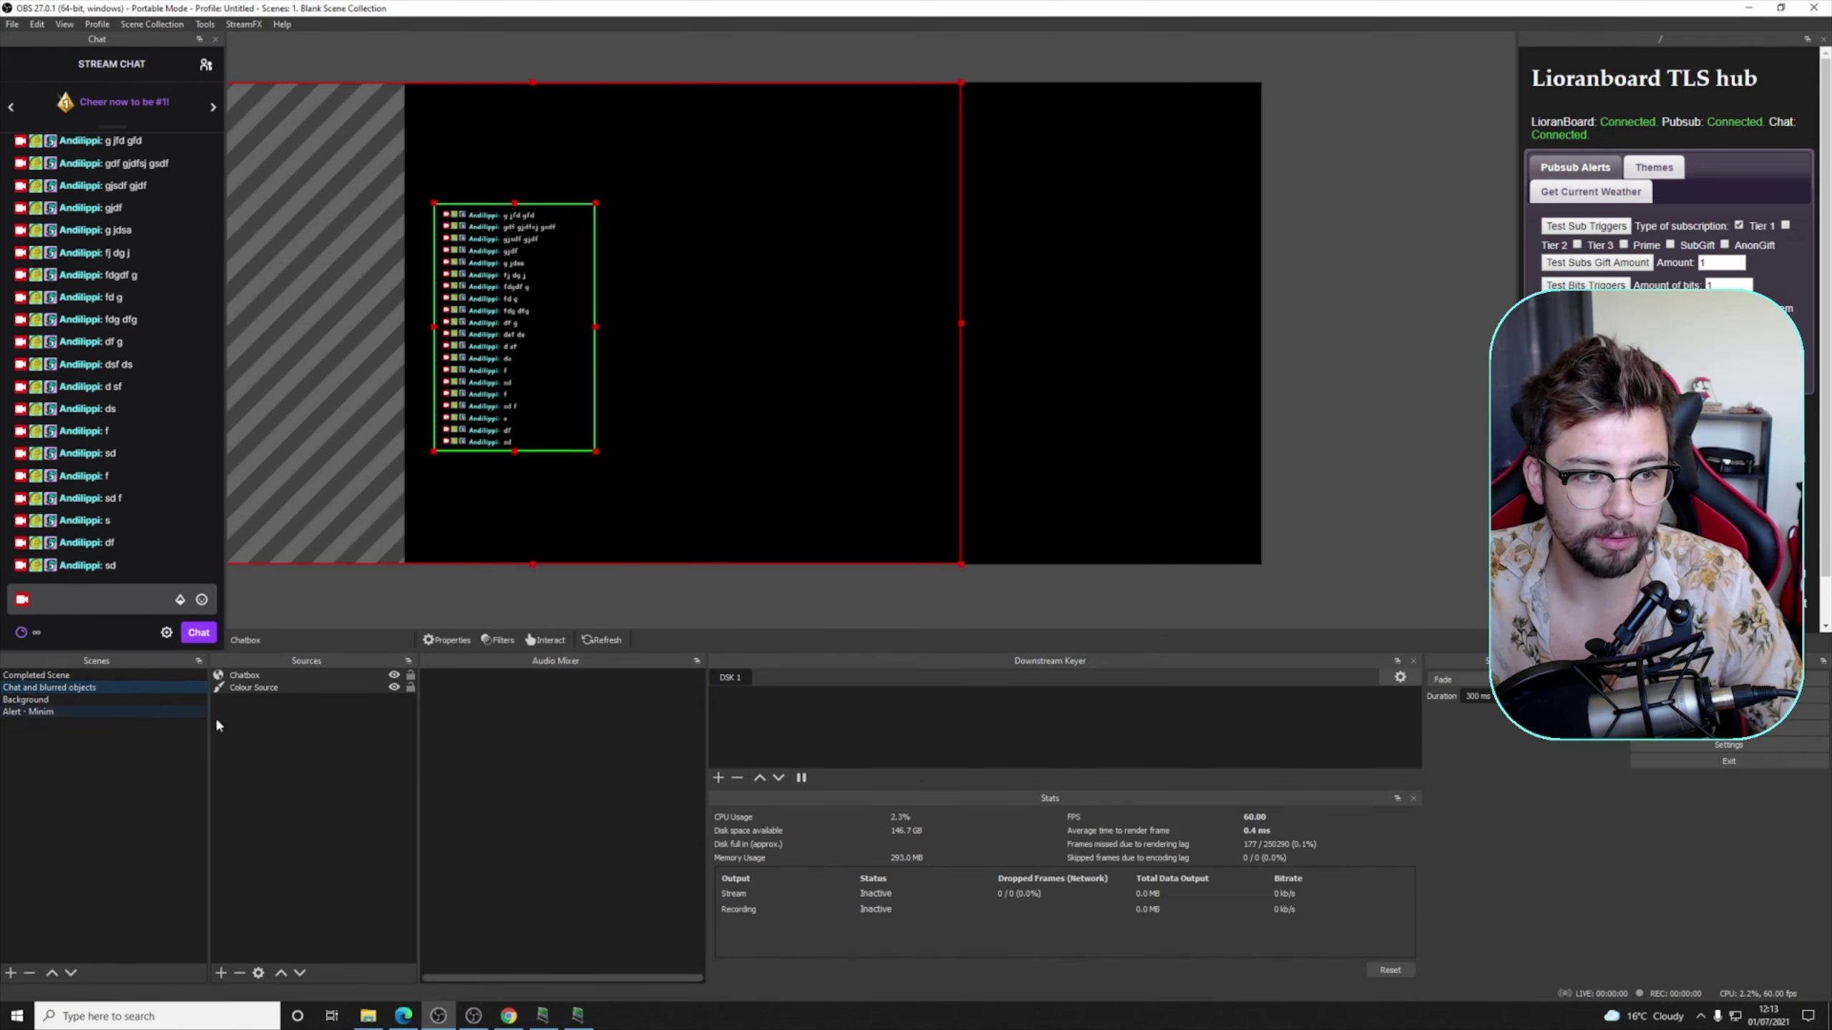
# - Add the existing Alert - Minim scene as a source, then fire a test raid in Completed Scene
pyautogui.rightClick(279, 718)
pyautogui.moveTo(323, 736)
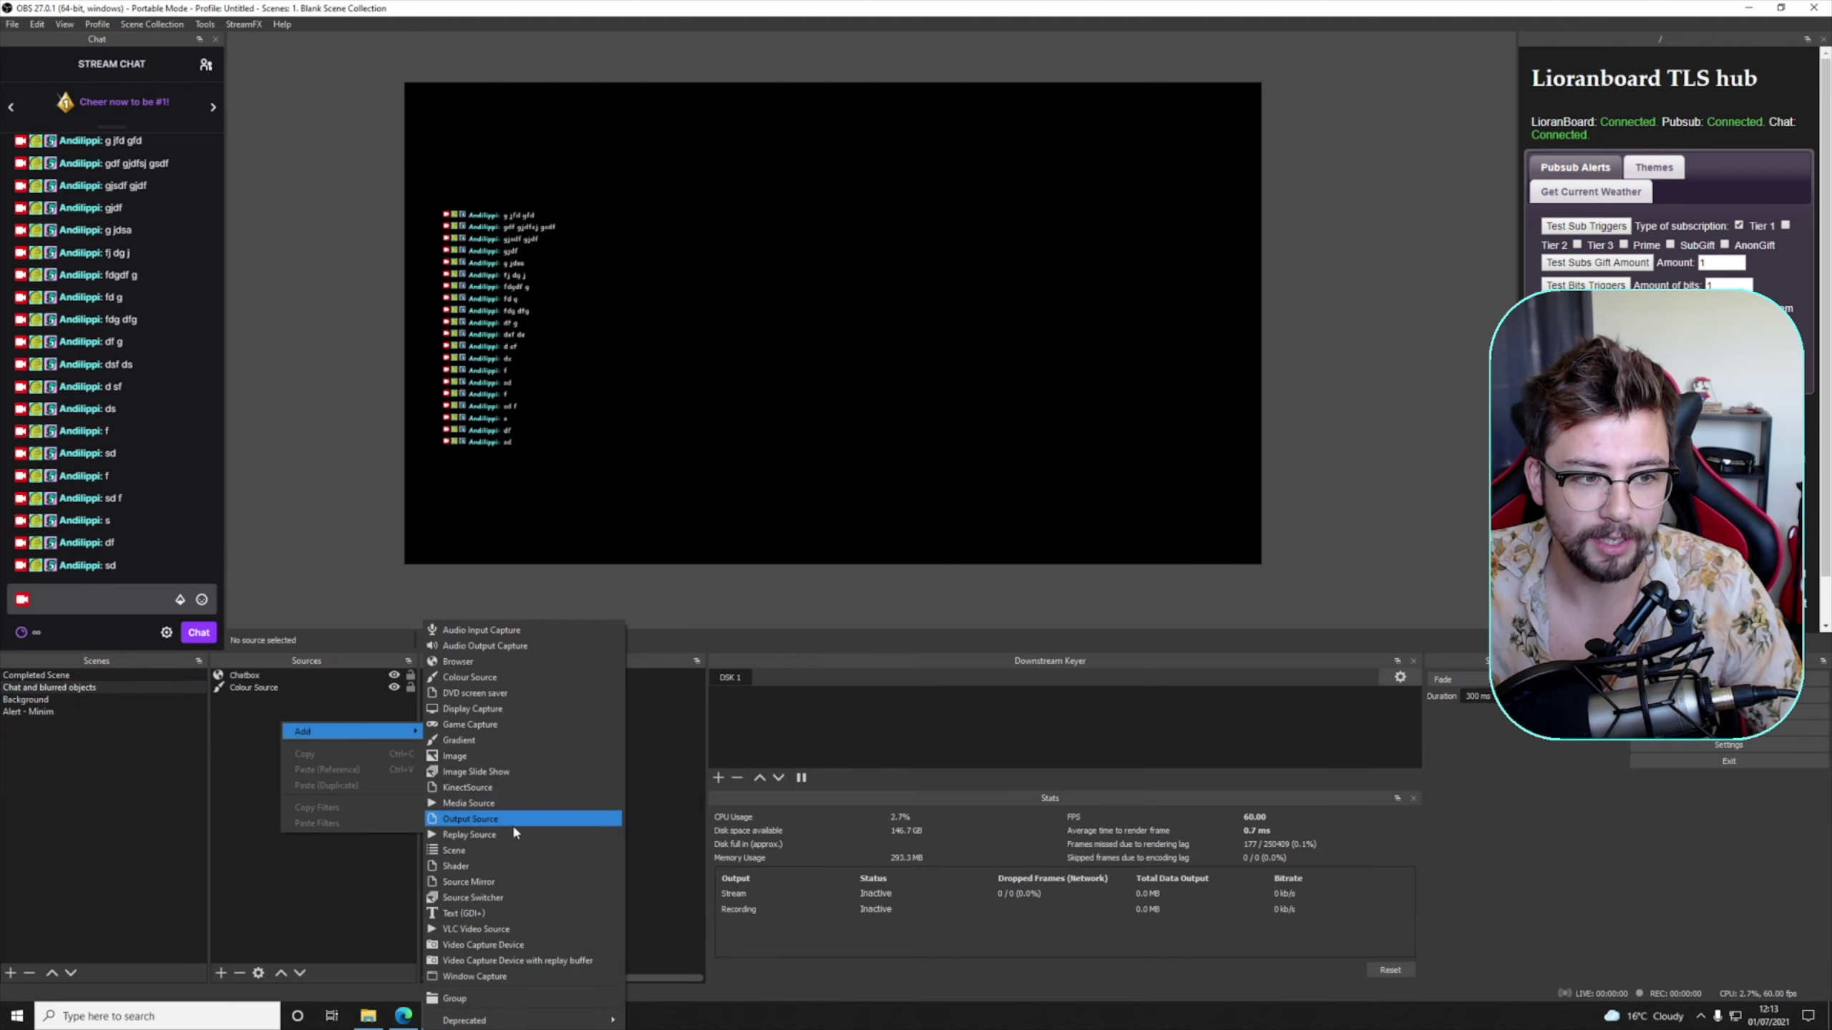
pyautogui.click(506, 851)
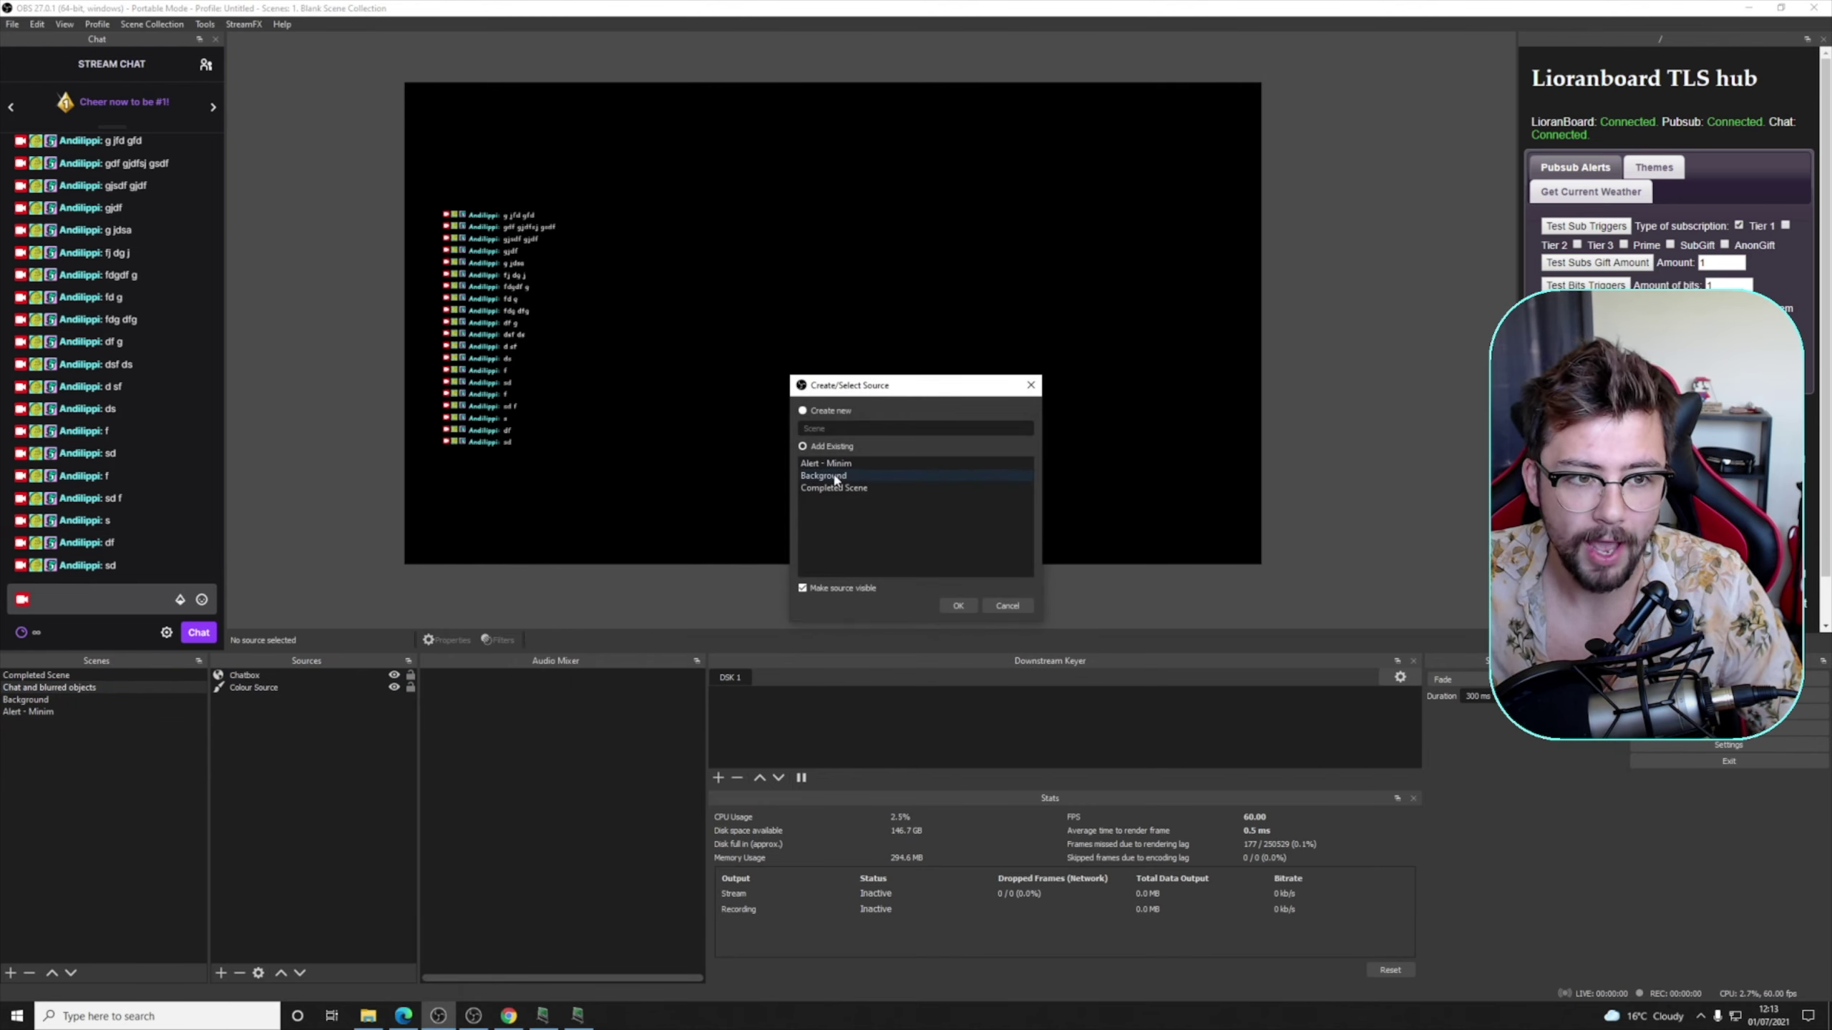
pyautogui.click(957, 606)
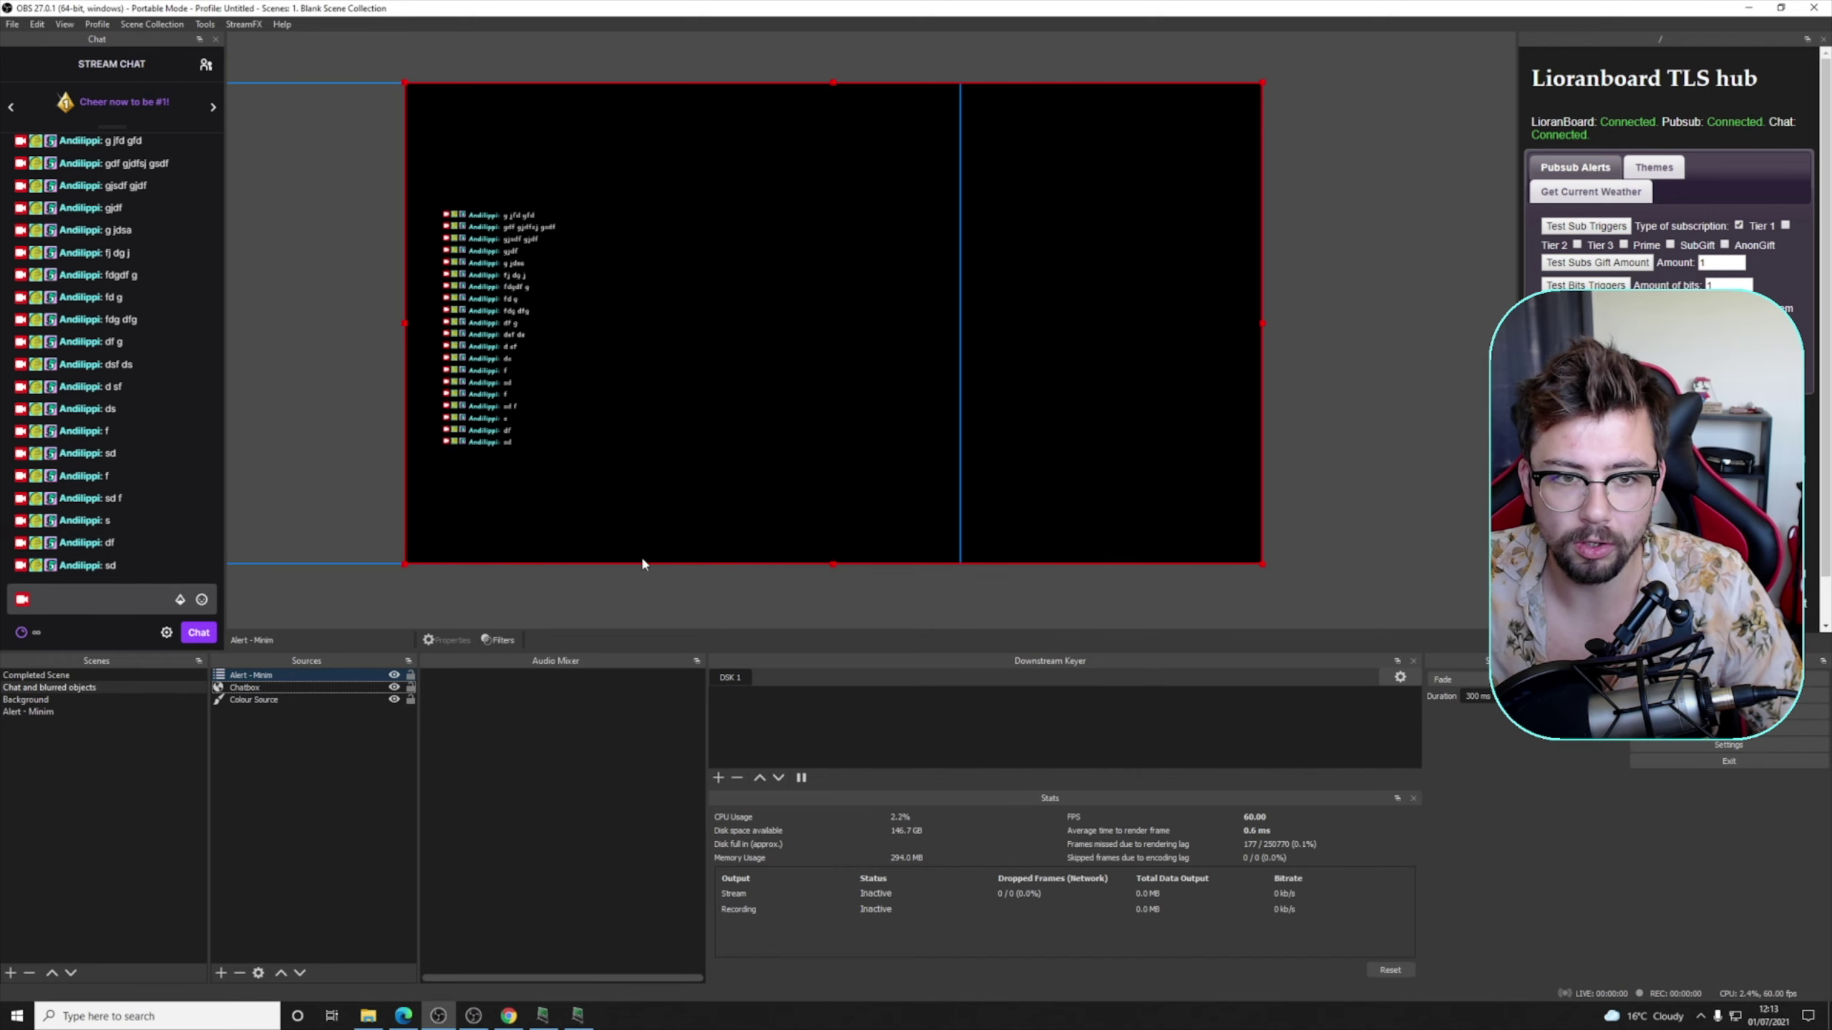
pyautogui.click(56, 676)
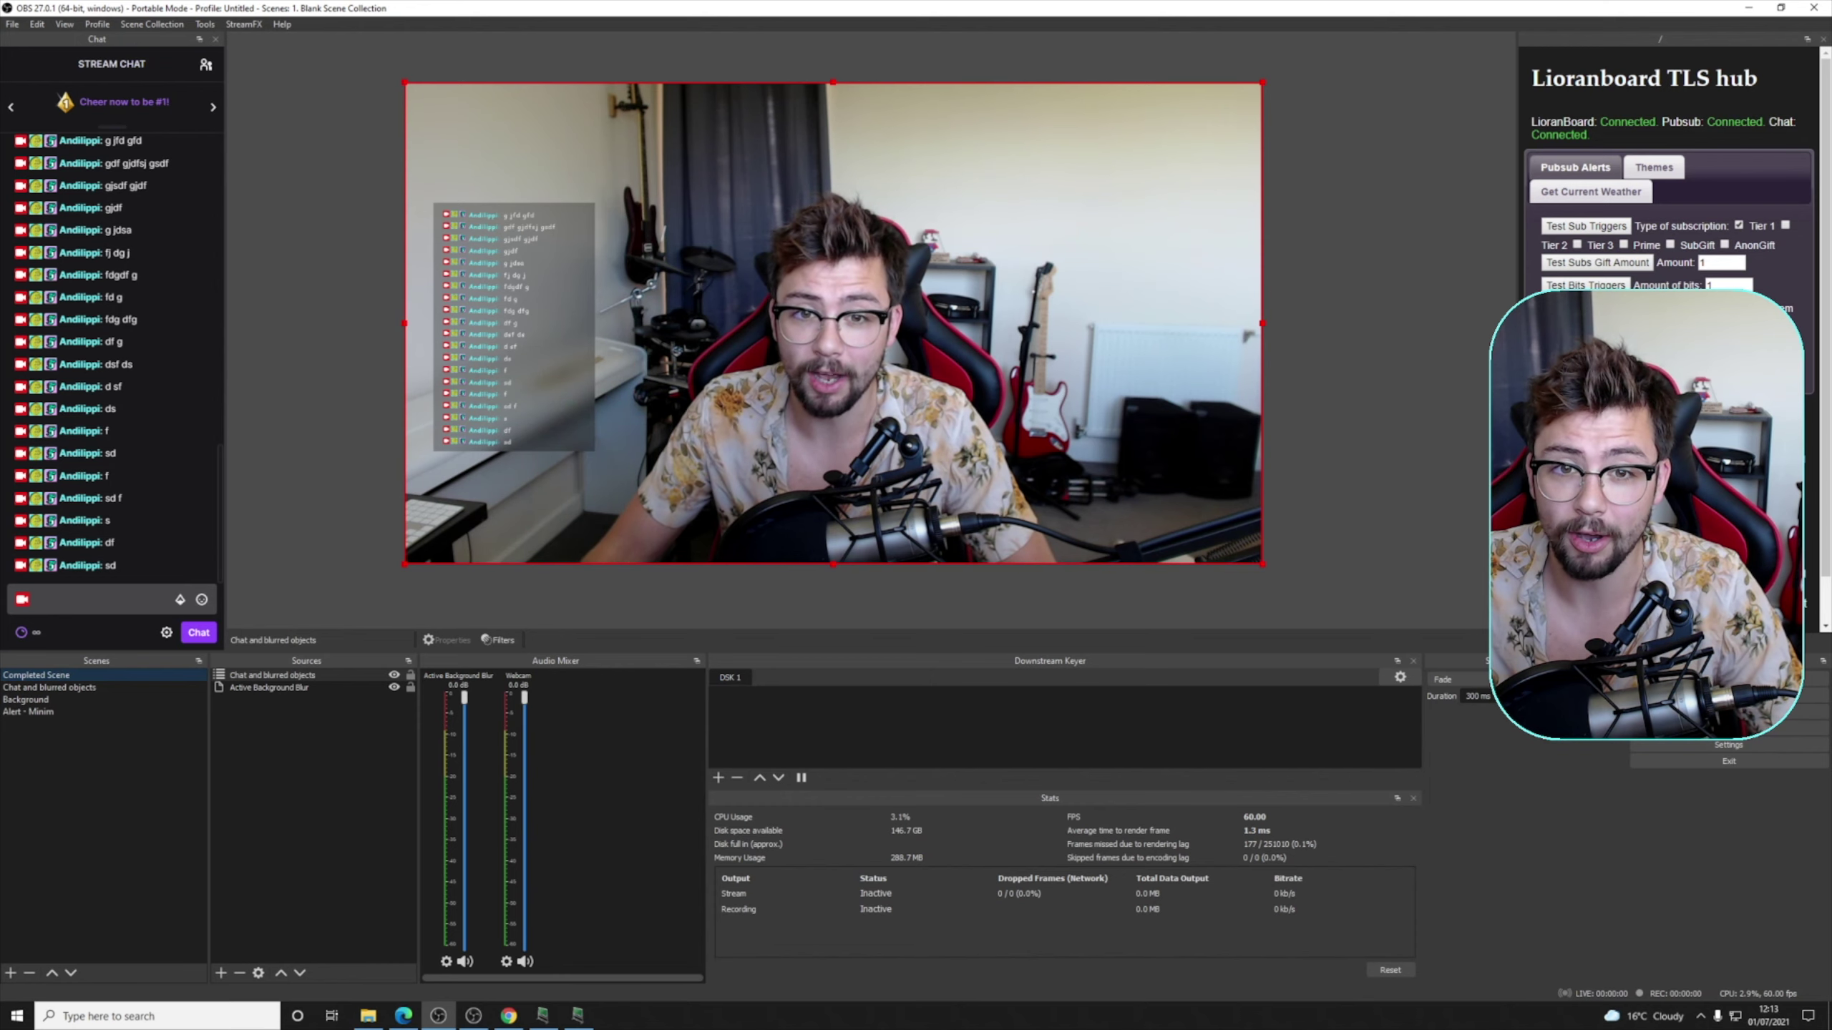
pyautogui.click(1568, 348)
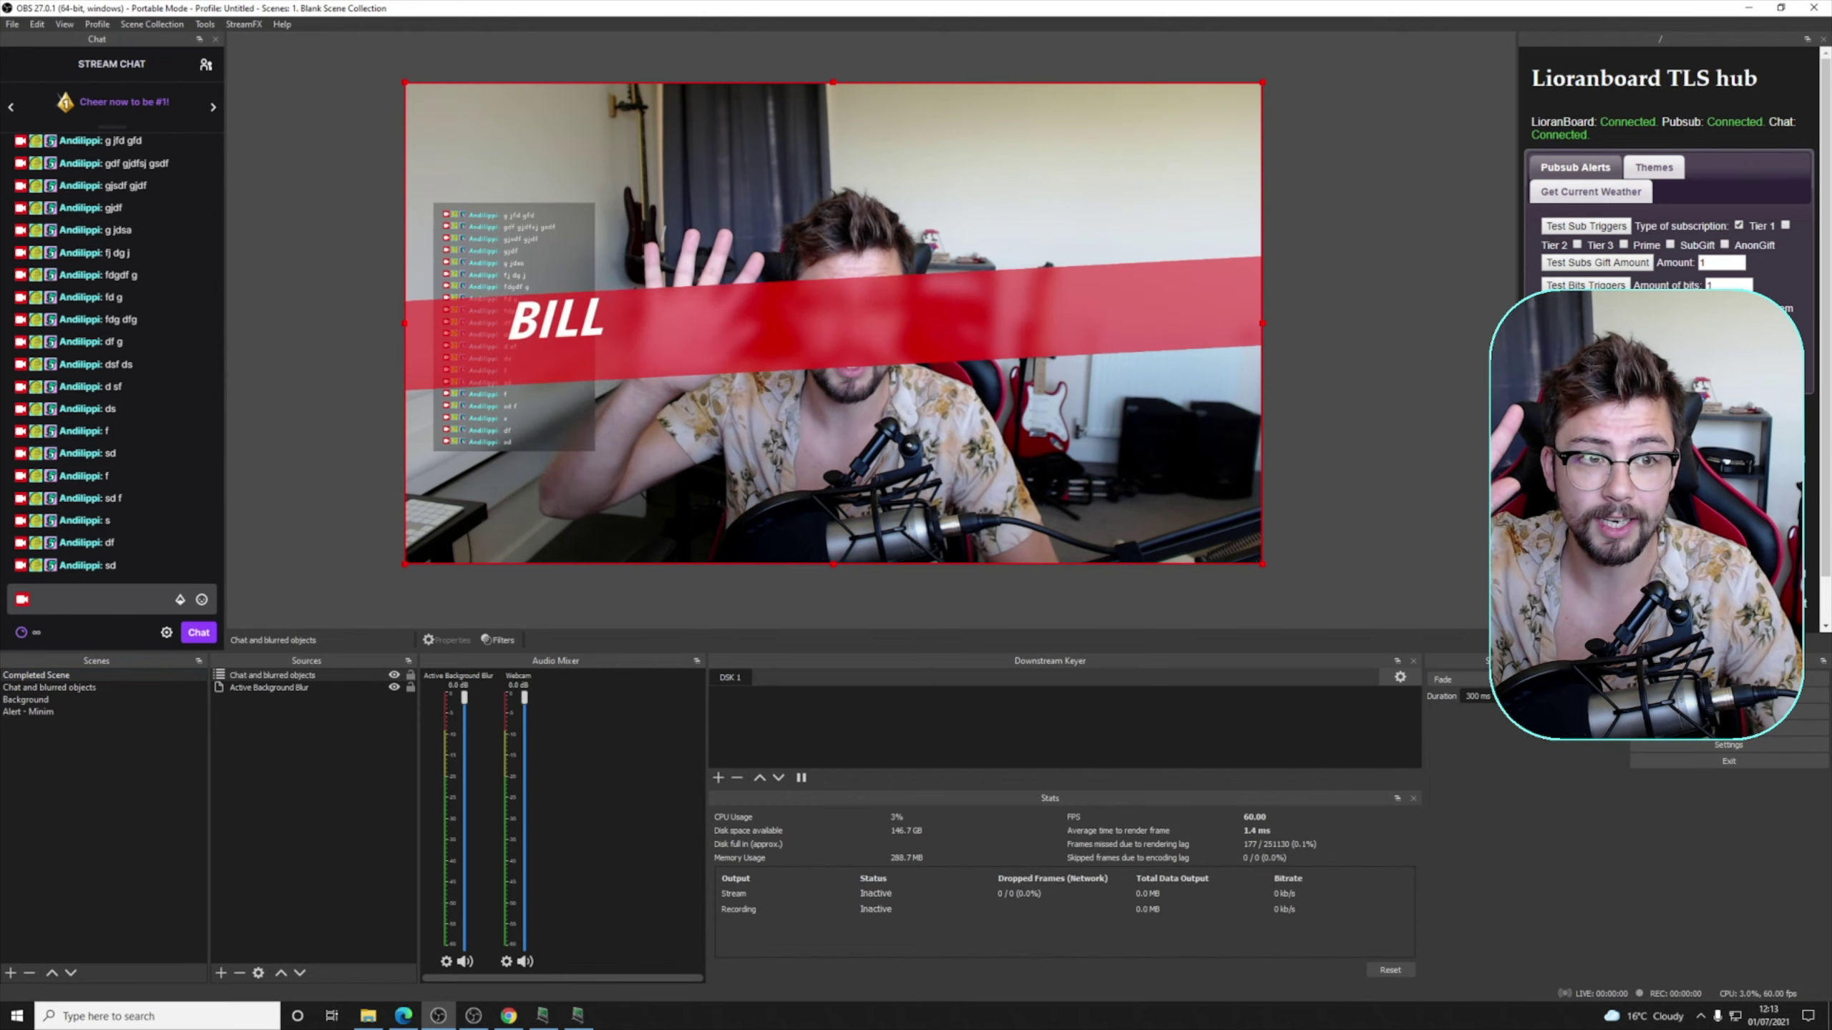